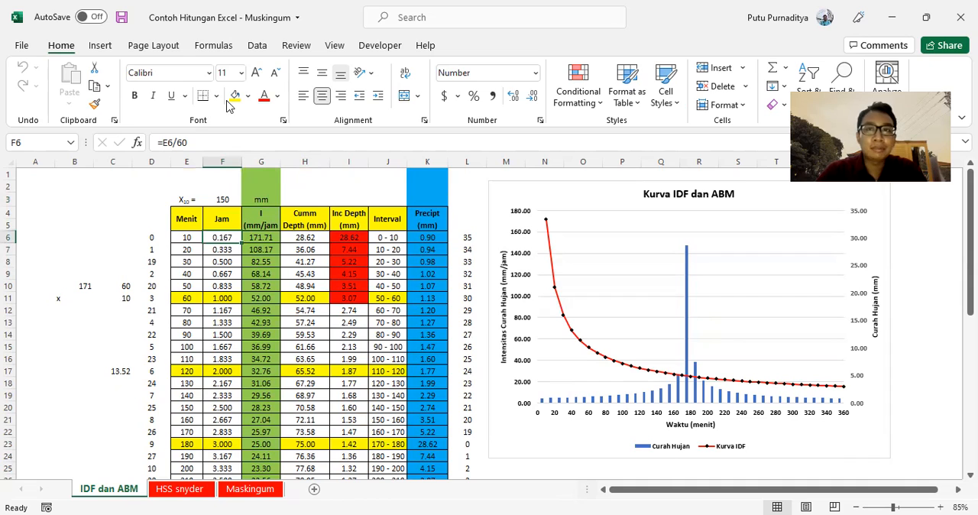
Handwrite the rainfall intensity formula I = X/24 (24/t)^(2/3) in the empty area beside the table.
click(227, 100)
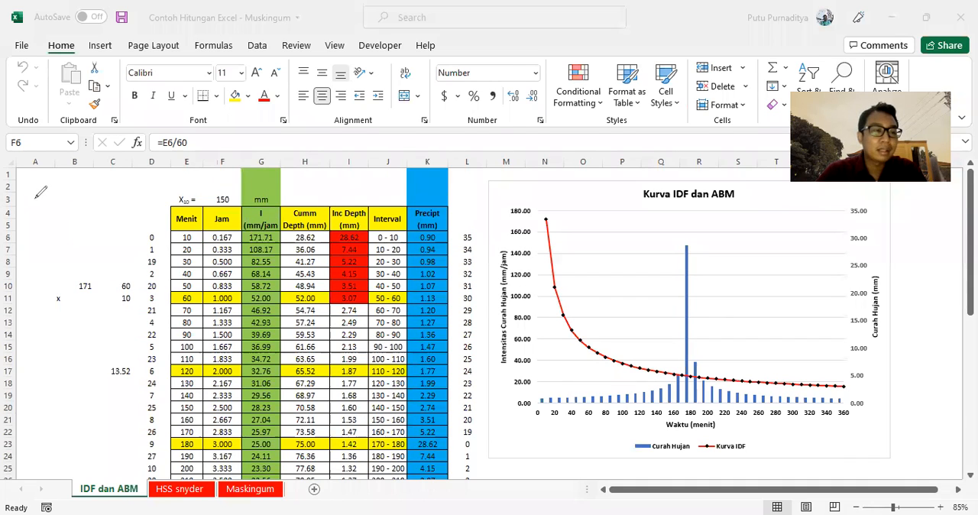
mouse_move(38, 193)
mouse_down()
mouse_move(32, 219)
mouse_move(39, 193)
mouse_move(40, 220)
mouse_move(61, 213)
mouse_up()
mouse_move(78, 182)
mouse_down()
mouse_move(98, 202)
mouse_move(70, 225)
mouse_move(102, 217)
mouse_move(97, 230)
mouse_up()
mouse_move(123, 178)
mouse_down()
mouse_move(112, 217)
mouse_move(120, 229)
mouse_up()
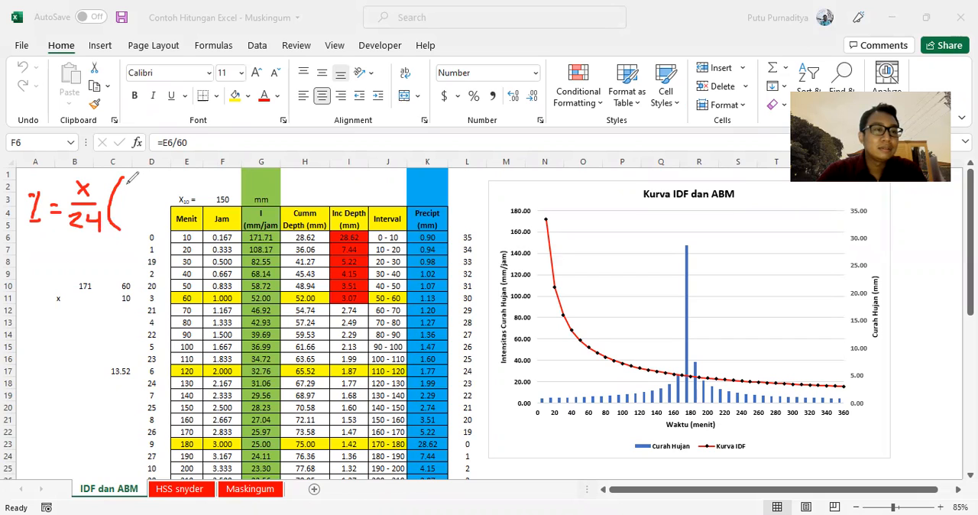
mouse_move(127, 186)
mouse_down()
mouse_move(157, 191)
mouse_move(162, 206)
mouse_move(135, 223)
mouse_move(159, 230)
mouse_move(150, 213)
mouse_up()
mouse_move(166, 174)
mouse_down()
mouse_move(160, 240)
mouse_move(178, 179)
mouse_move(182, 197)
mouse_move(202, 191)
mouse_move(191, 202)
mouse_up()
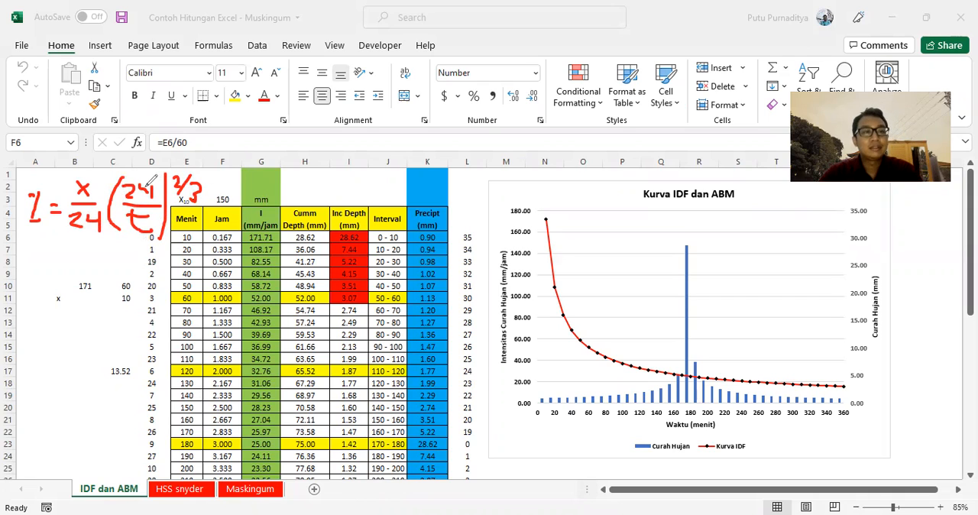
drag(139, 181, 150, 192)
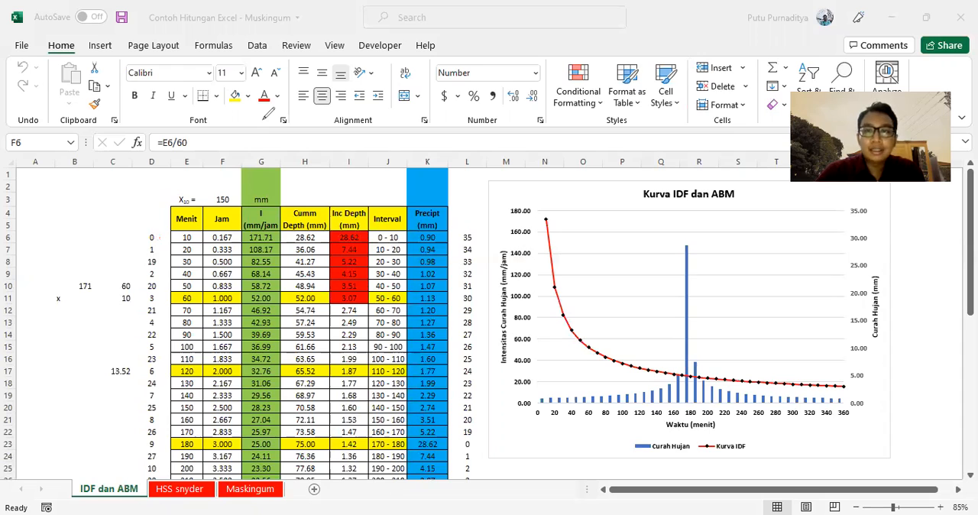
Inspect the formulas behind the first row's Jam and rainfall intensity values in cells F6 and G6.
click(186, 250)
click(221, 237)
click(252, 239)
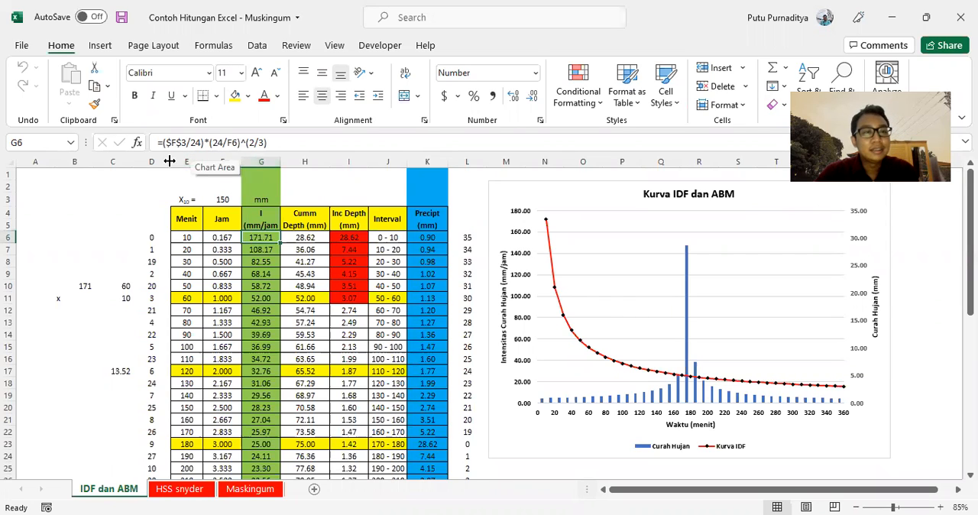
click(281, 143)
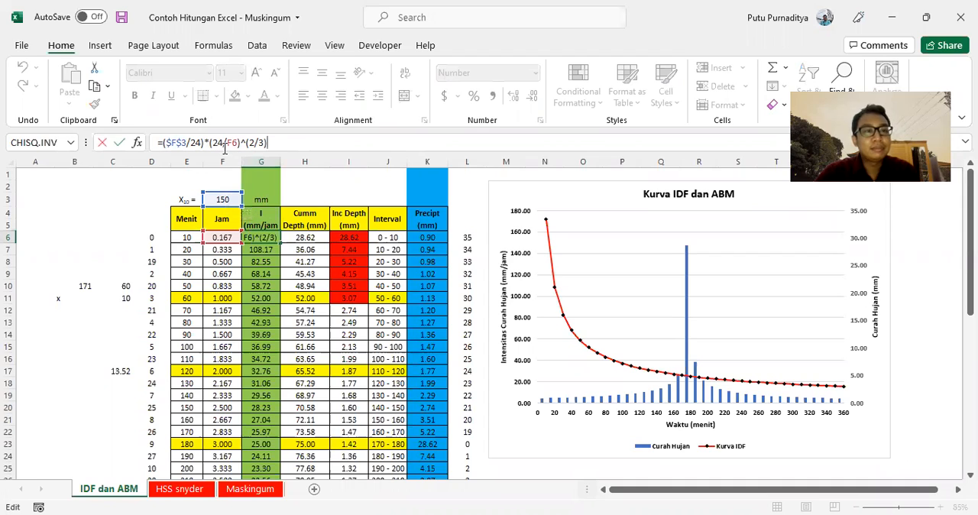
key(Escape)
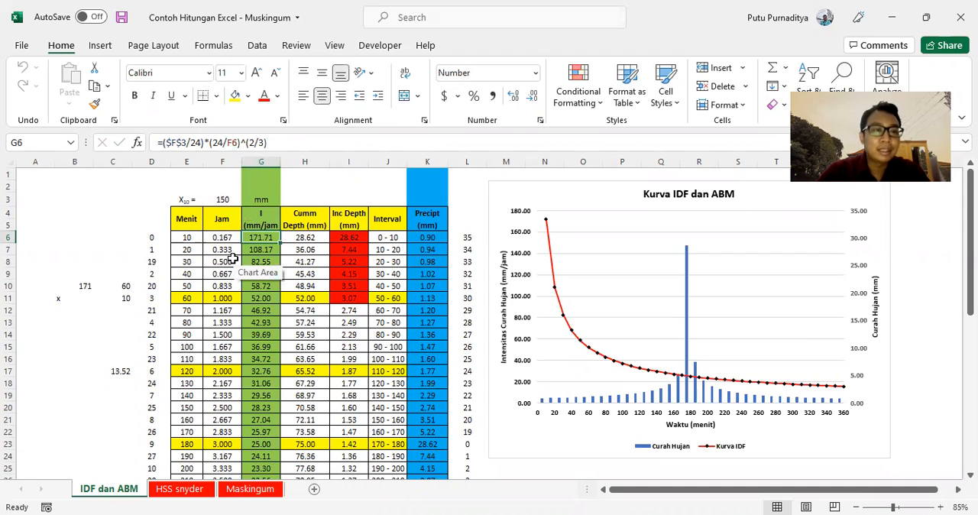
scroll(232, 260, down, 9)
scroll(233, 259, up, 9)
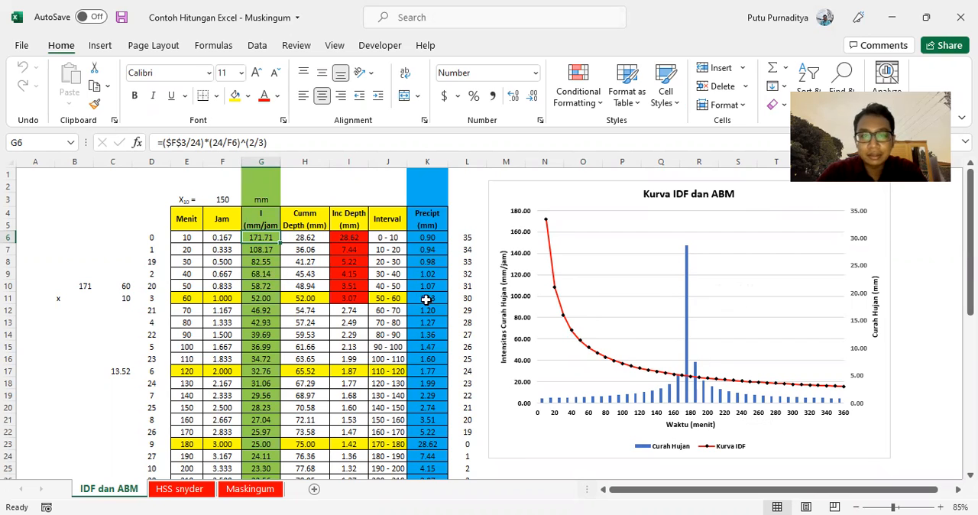
Inspect the cumulative depth formula in cell H6 and look through the rows below it.
click(310, 250)
click(311, 236)
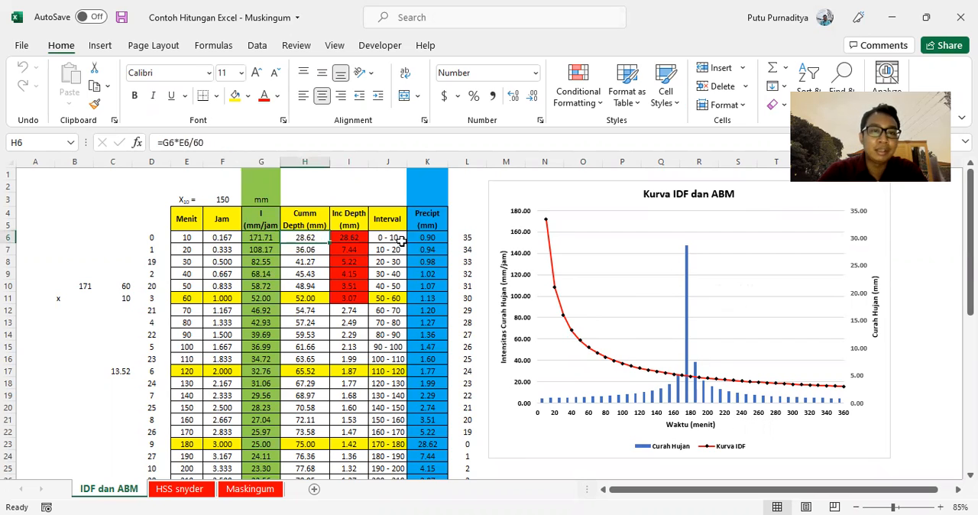
scroll(419, 279, down, 3)
scroll(420, 279, down, 5)
scroll(420, 279, up, 8)
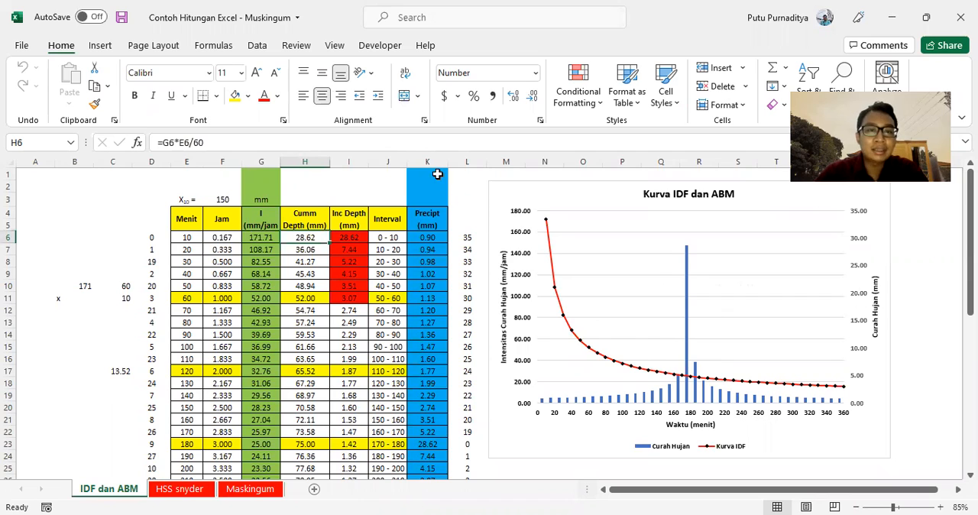
Examine the full Precipt (mm) column by selecting its values and checking the source reference in cell K6.
drag(432, 237, 415, 441)
scroll(416, 441, up, 5)
drag(427, 238, 426, 447)
scroll(427, 451, up, 7)
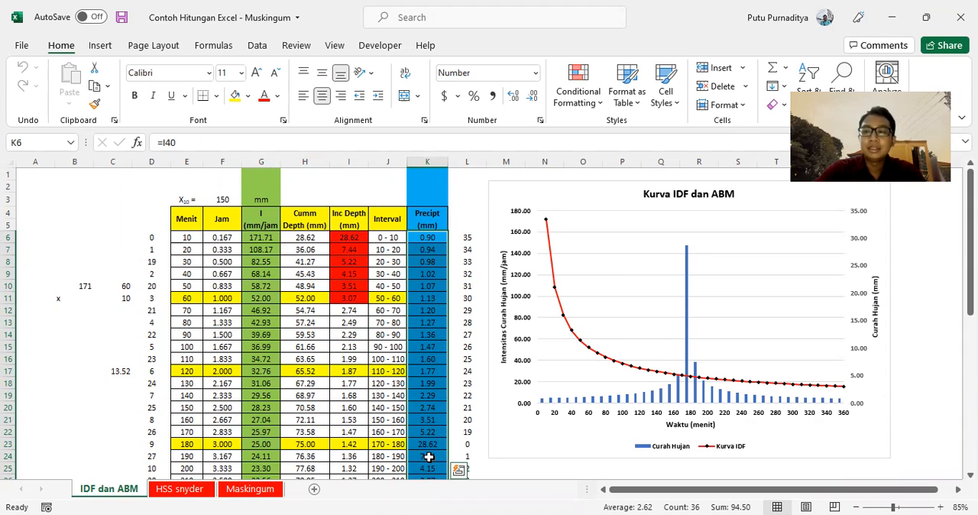
click(438, 241)
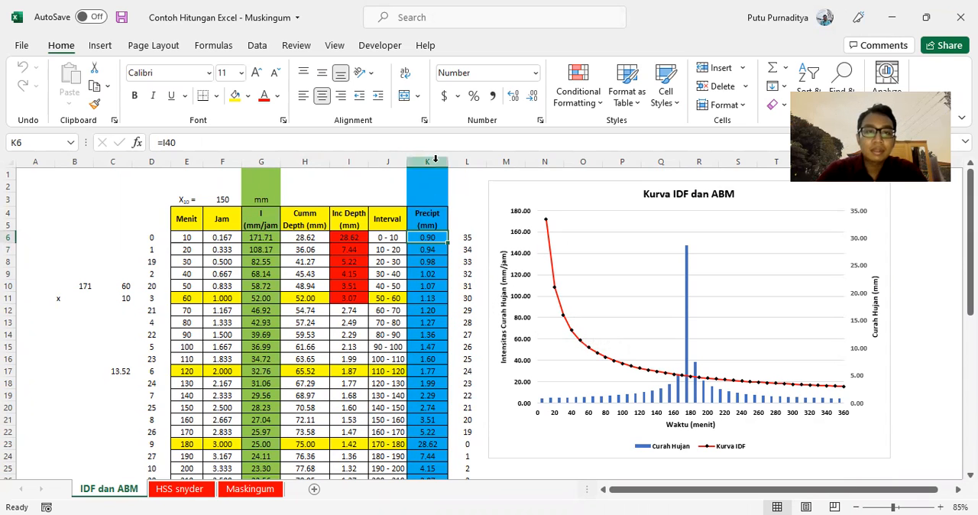
drag(430, 184, 425, 451)
scroll(454, 391, up, 5)
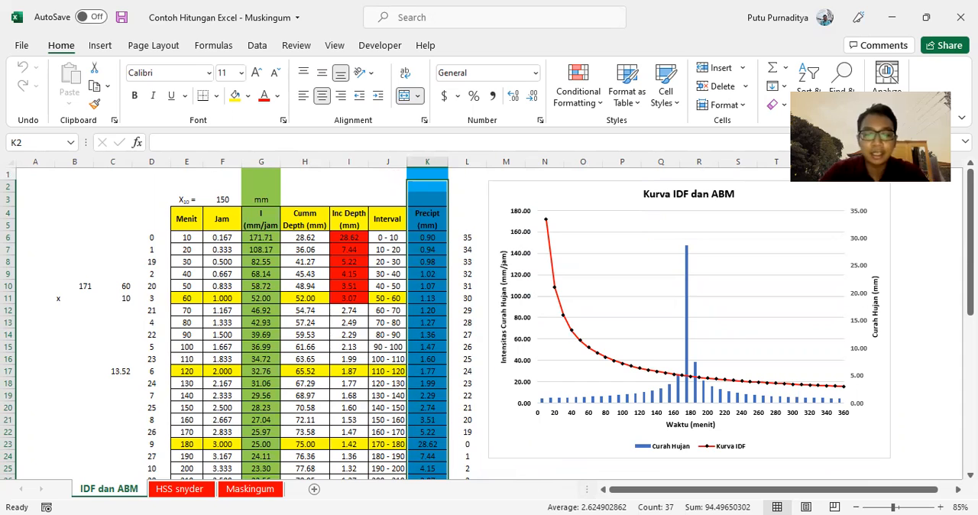
Switch to the maximized QGIS project and hide the DAS ANGKE-, SEKRETARIS, PESANGGRAHAN, KRUKUT, CIRARAB and CIMANCEURI layers.
click(553, 500)
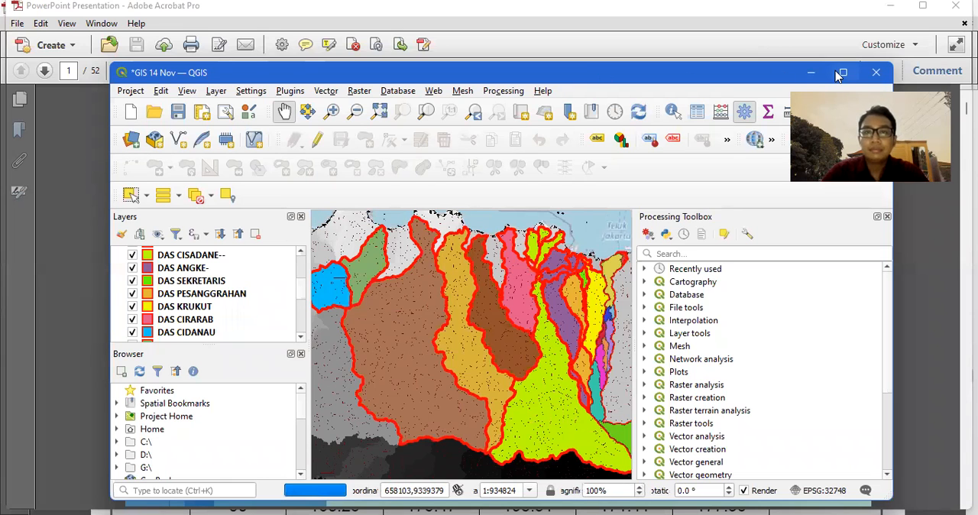
click(841, 73)
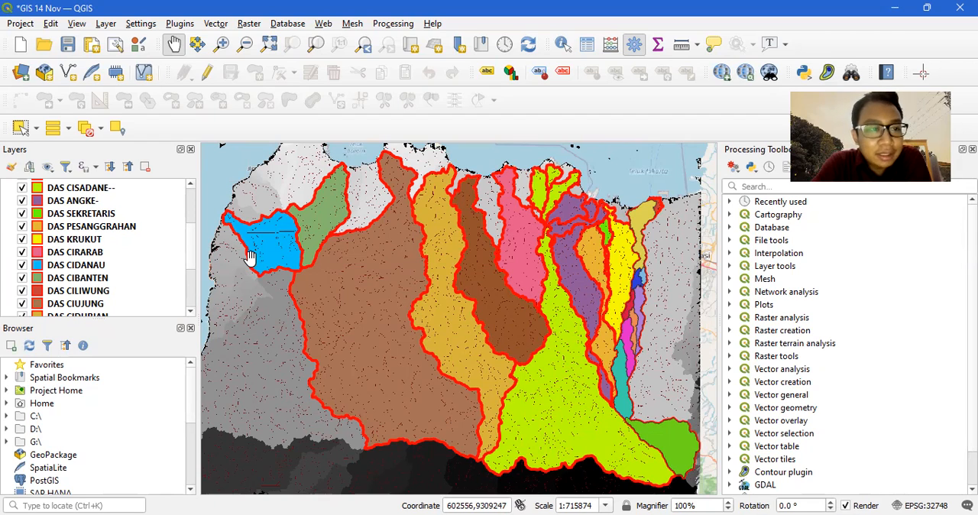
click(22, 201)
click(22, 213)
click(22, 226)
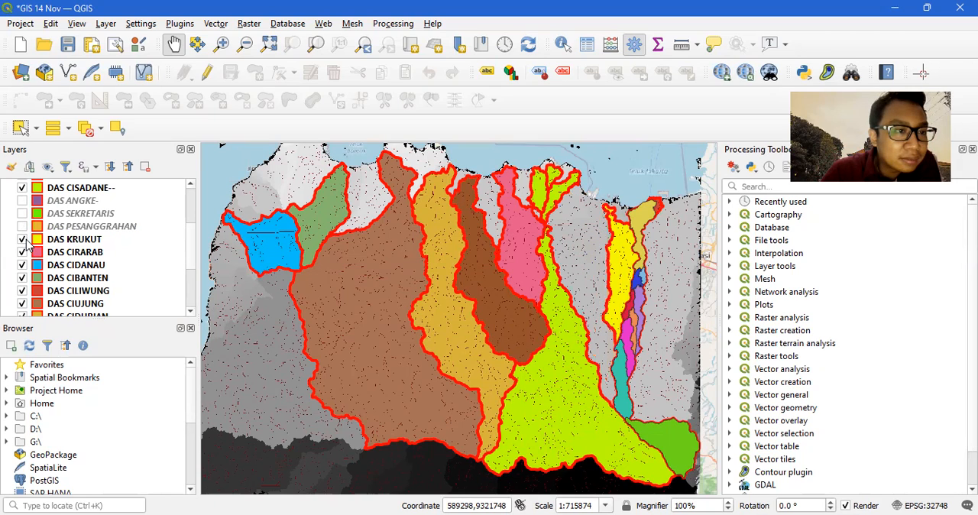
click(22, 239)
click(26, 254)
click(23, 253)
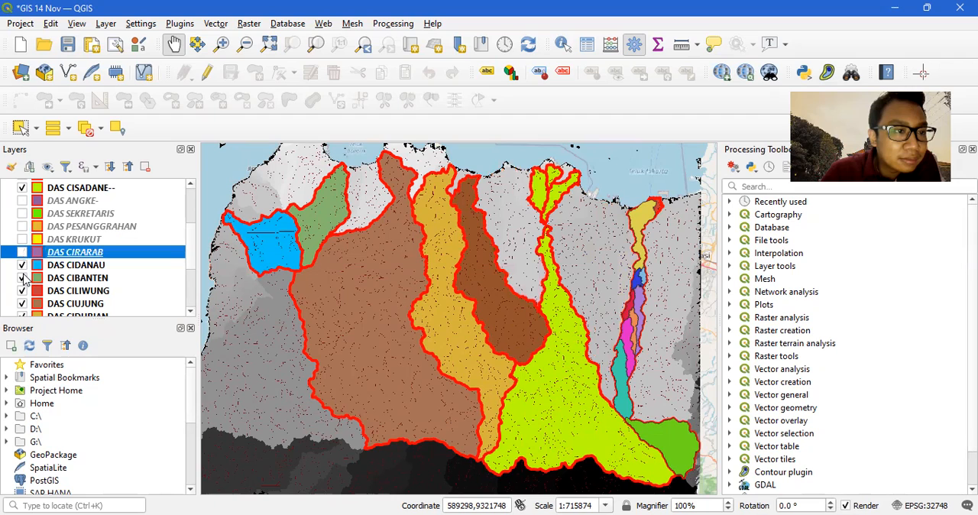
scroll(27, 300, down, 1)
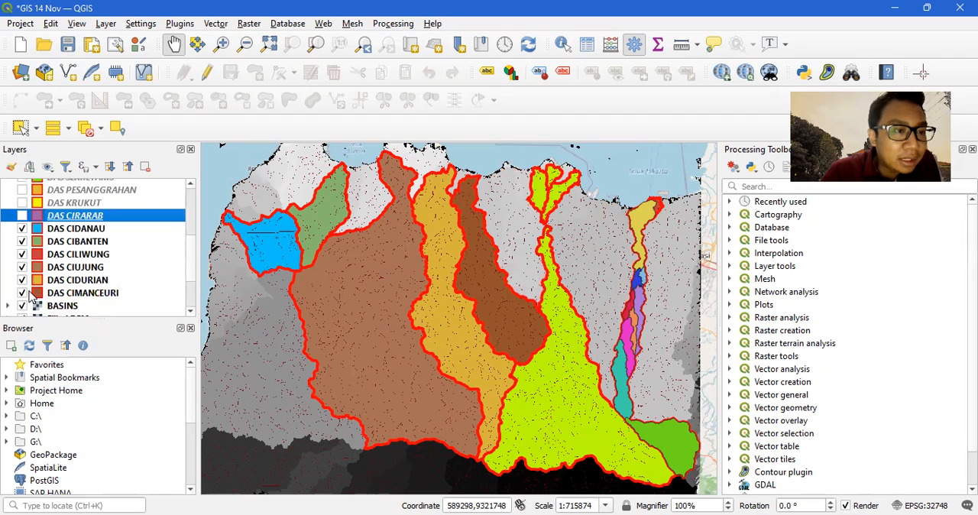
click(22, 292)
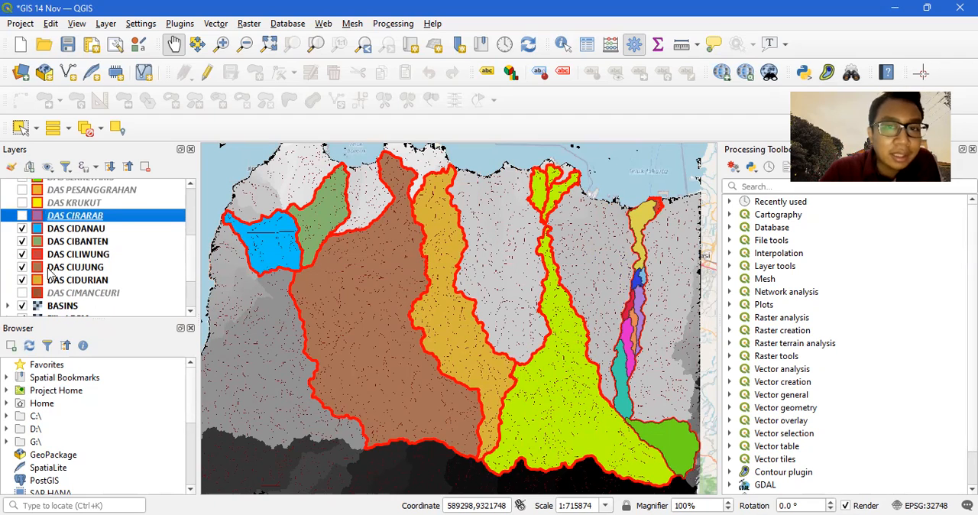
Hide the BASINS and Filled DEM layers so the OSM Standard base map shows behind the watersheds.
scroll(61, 255, up, 2)
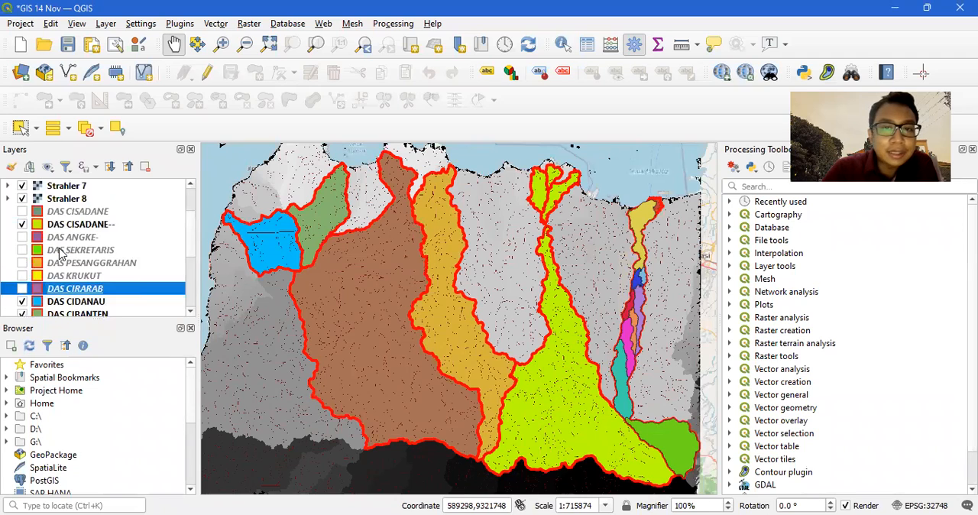
scroll(61, 254, up, 1)
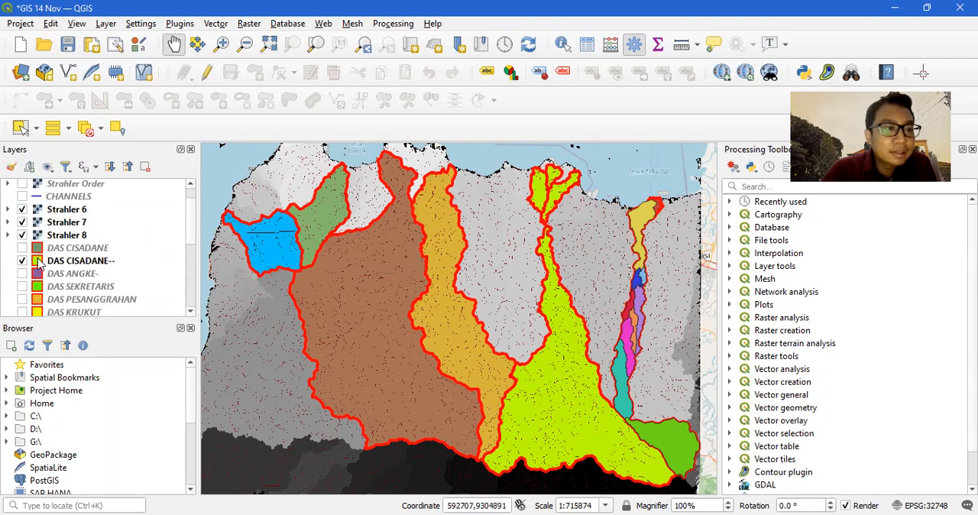
scroll(40, 279, down, 1)
click(39, 287)
scroll(40, 279, down, 2)
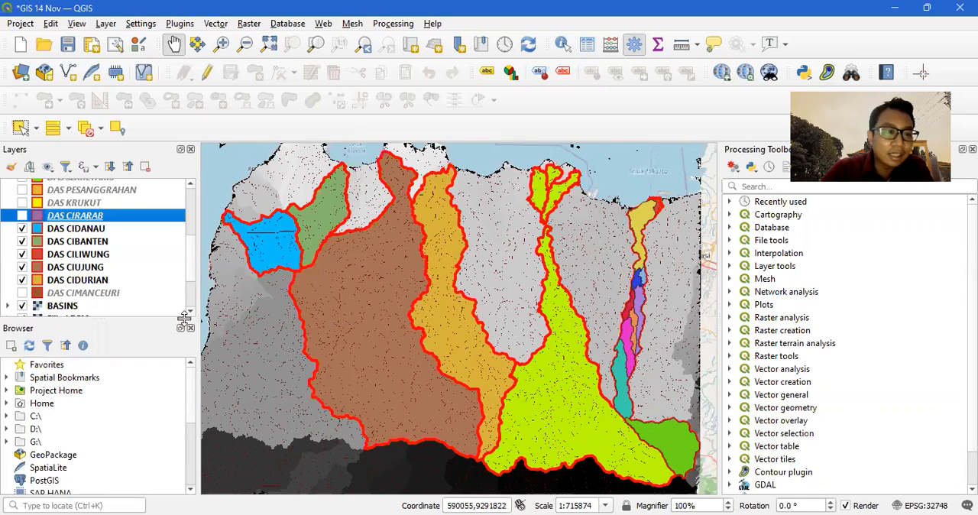
scroll(50, 252, down, 1)
click(22, 269)
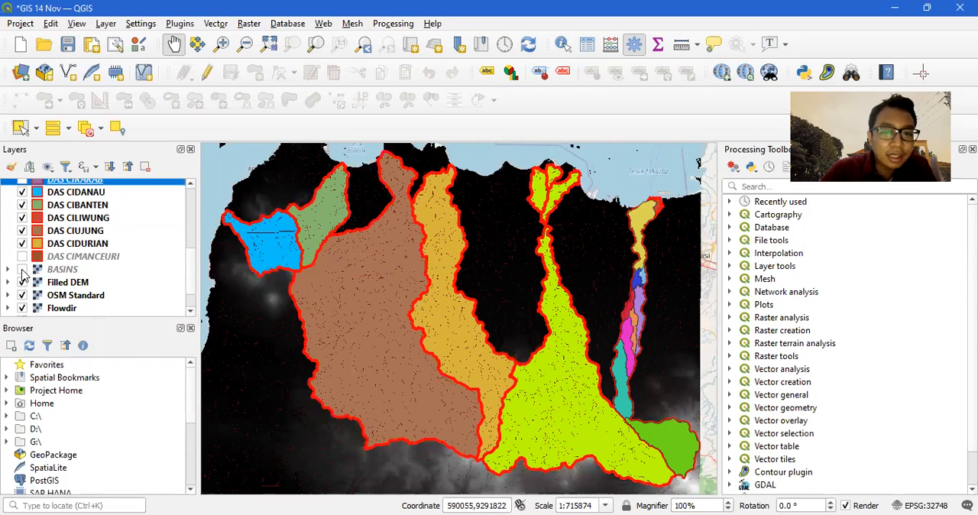
click(22, 281)
click(22, 307)
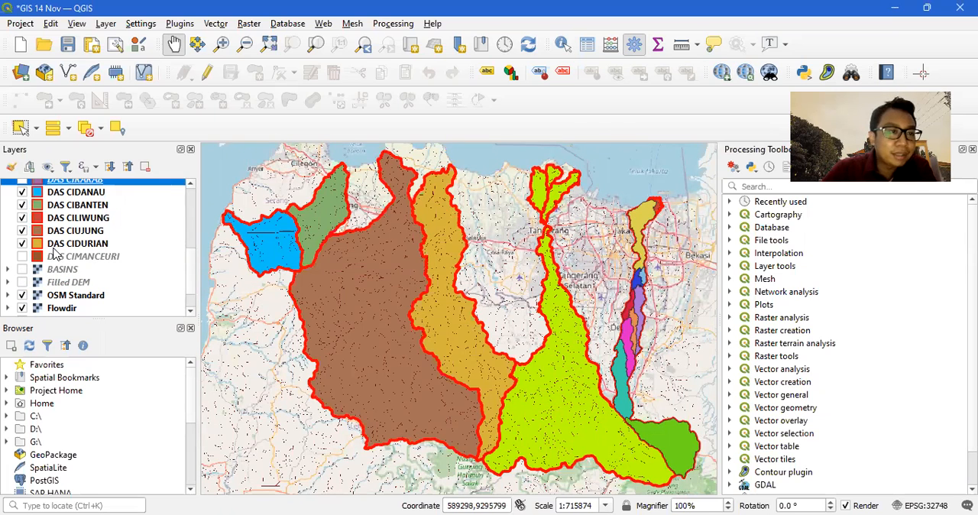
Expand the SUB DAS CILIWUNG legend and hide the DAS CILIWUNG outline layer.
scroll(43, 222, up, 2)
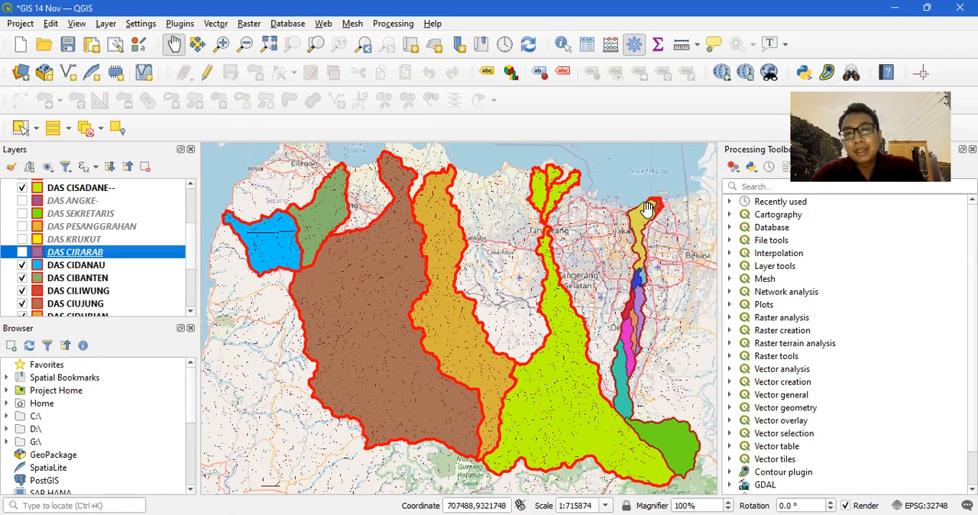
scroll(46, 220, up, 3)
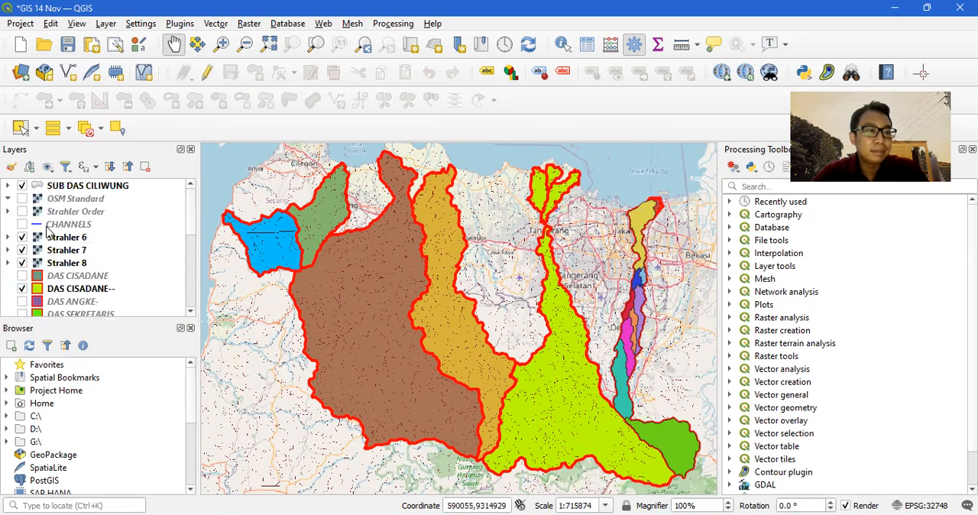
click(8, 185)
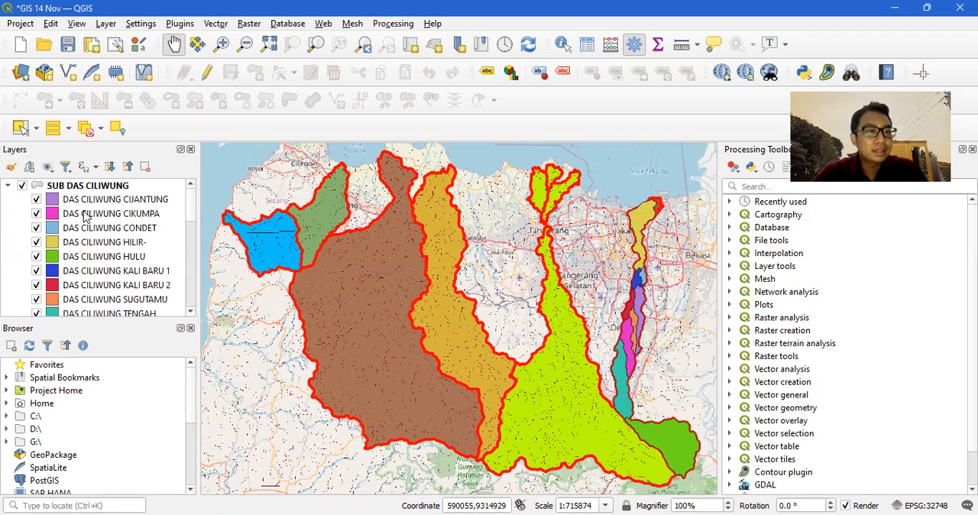
click(35, 200)
scroll(64, 275, down, 4)
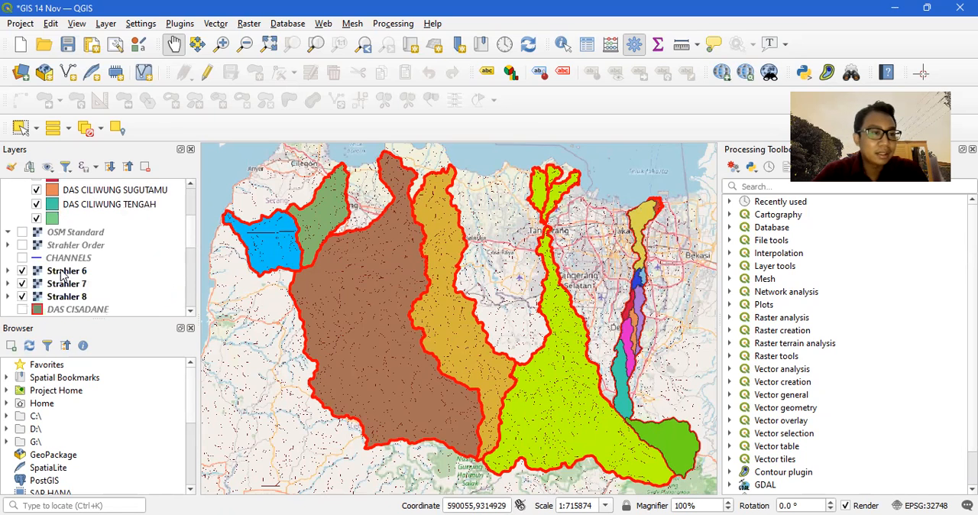
scroll(27, 294, down, 3)
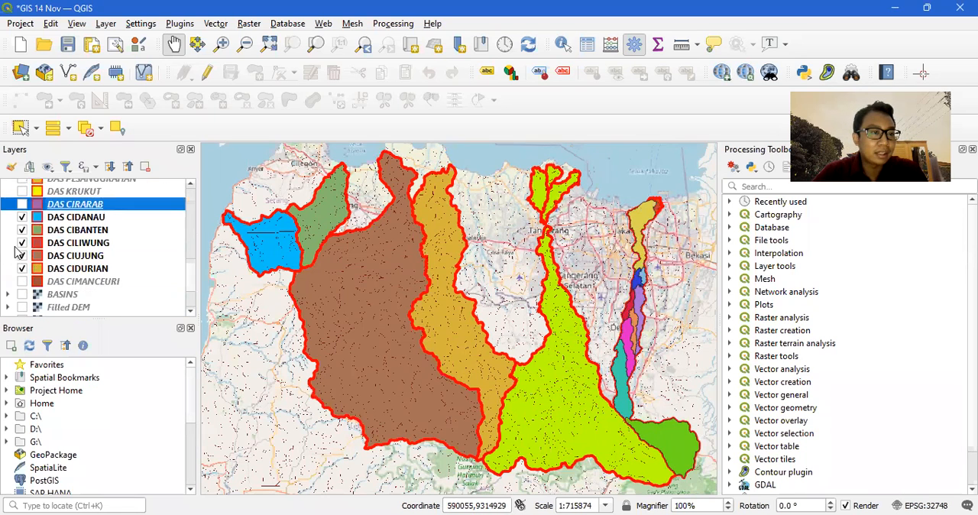
scroll(38, 264, up, 7)
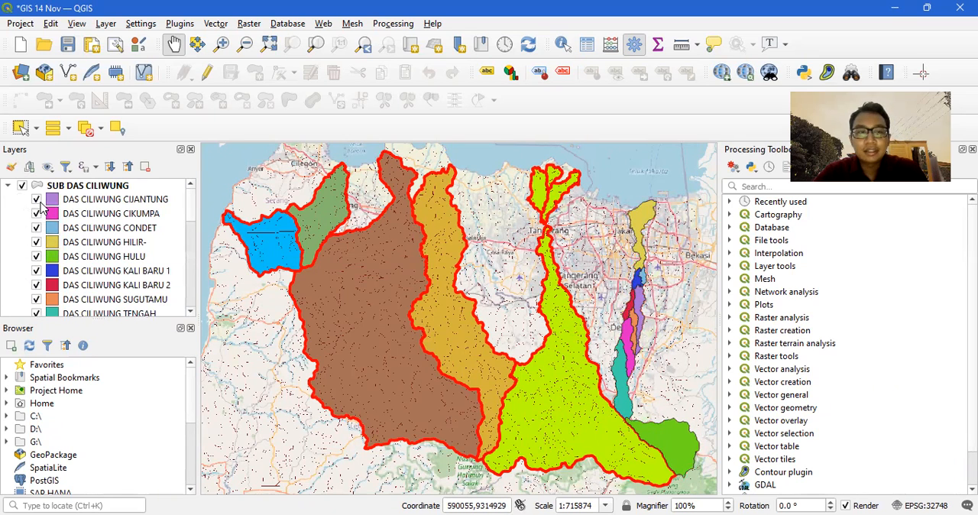
Examine the Ciliwung sub-watersheds around DAS CILIWUNG CIJANTUNG at closer range on the map.
click(37, 200)
click(36, 199)
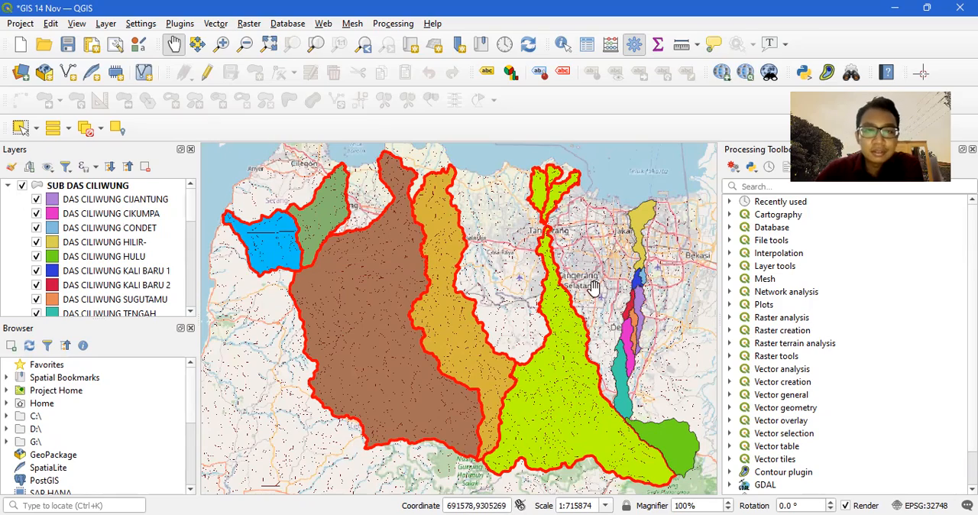
scroll(656, 317, up, 2)
scroll(655, 317, up, 3)
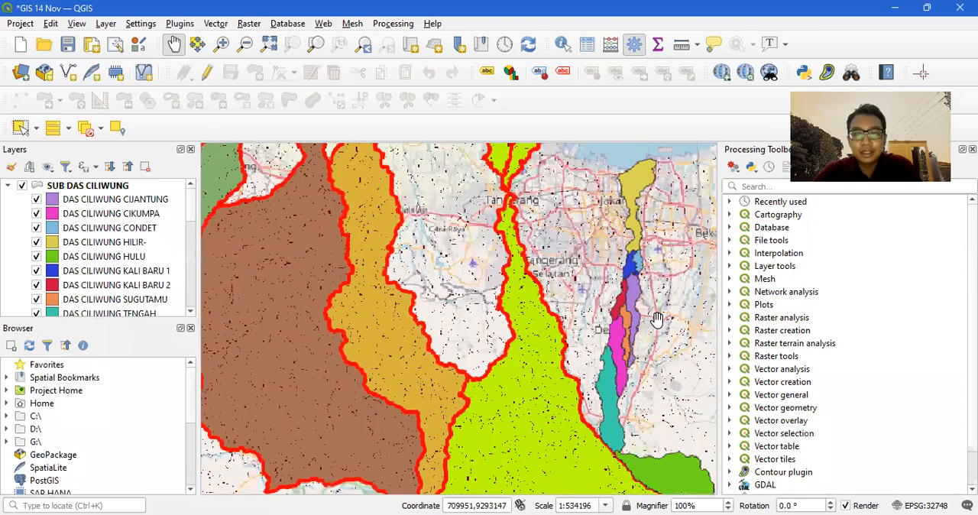
scroll(644, 315, down, 1)
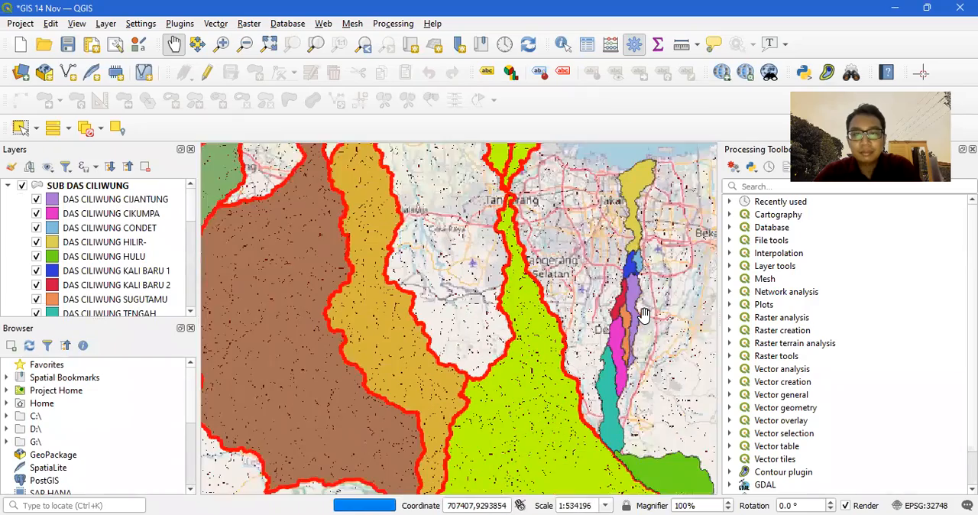
drag(644, 315, 541, 291)
scroll(541, 291, down, 1)
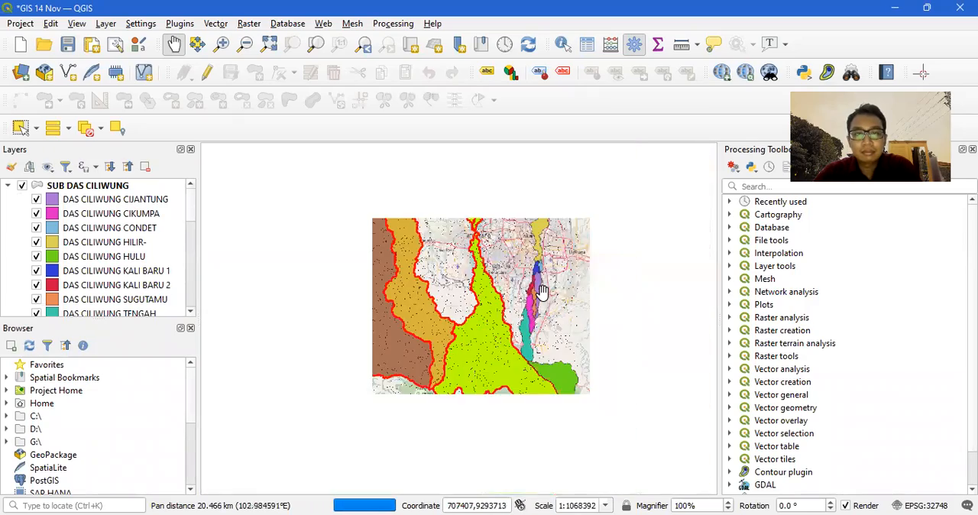
scroll(541, 291, up, 2)
scroll(541, 291, down, 2)
scroll(540, 291, up, 2)
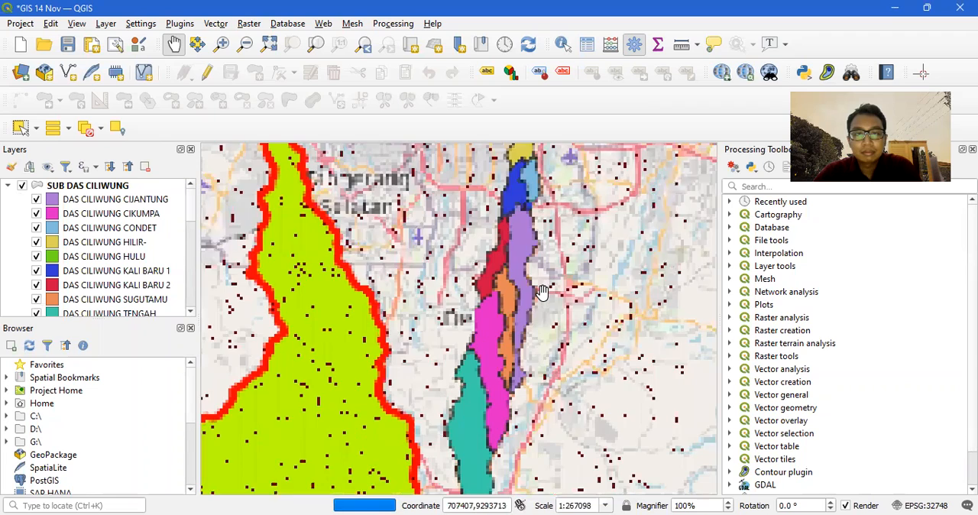
Toggle the DAS CILIWUNG CIJANTUNG, CIKUMPA and CONDET classes off and back on to locate each sub-watershed on the map.
drag(541, 291, 543, 310)
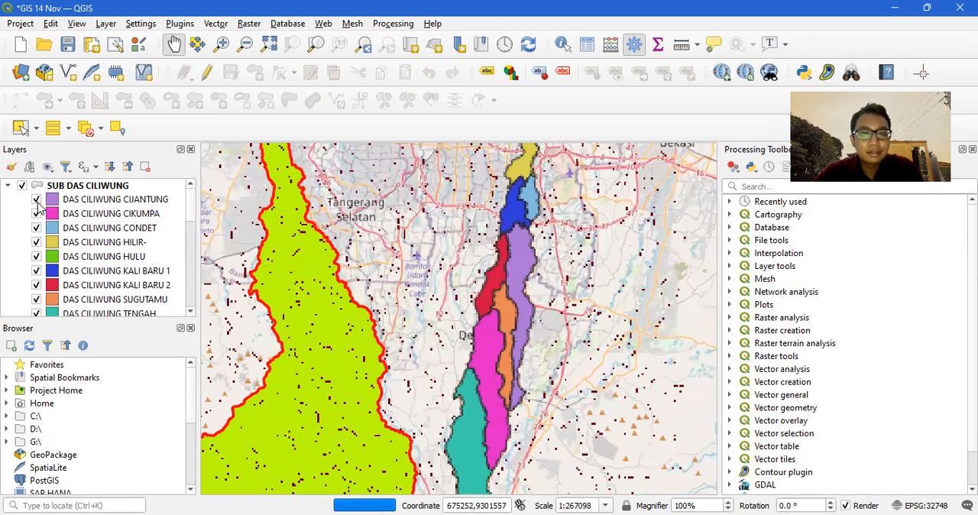
click(36, 200)
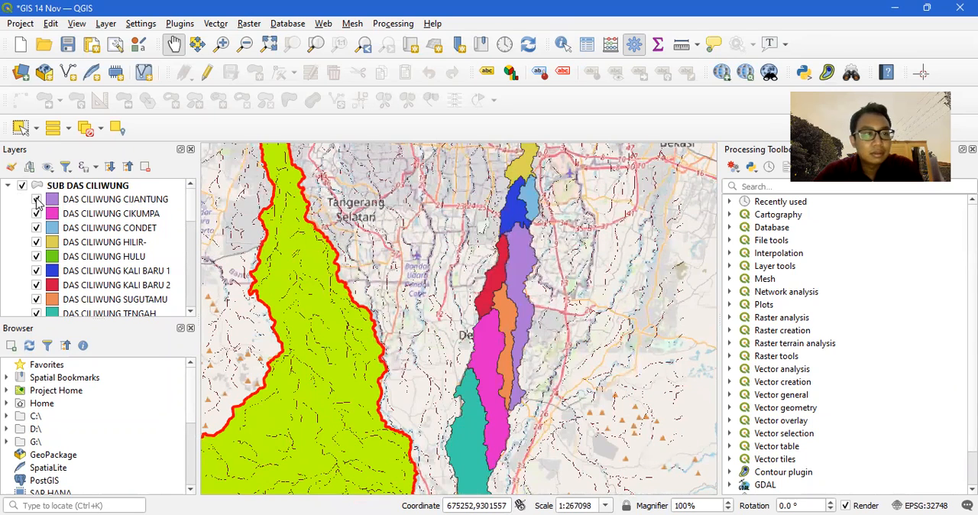
click(36, 199)
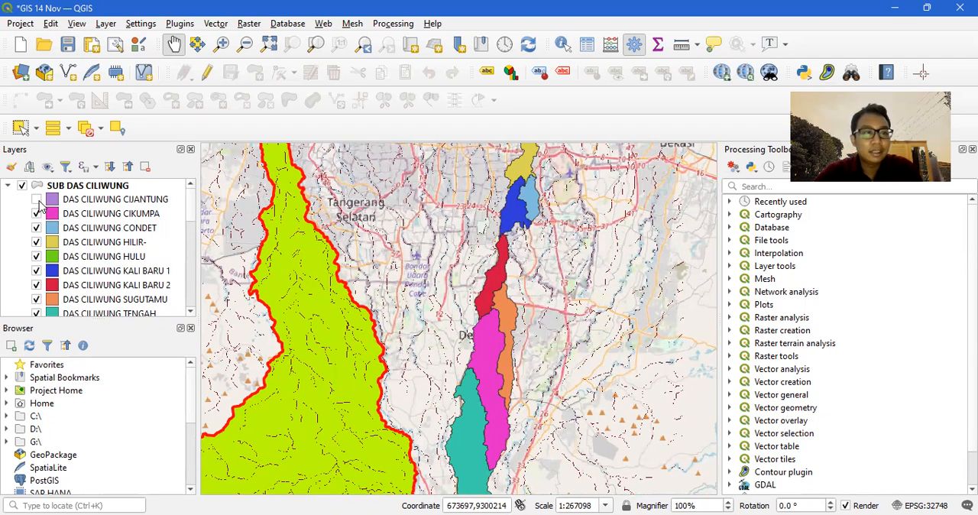
click(36, 200)
click(38, 214)
click(37, 214)
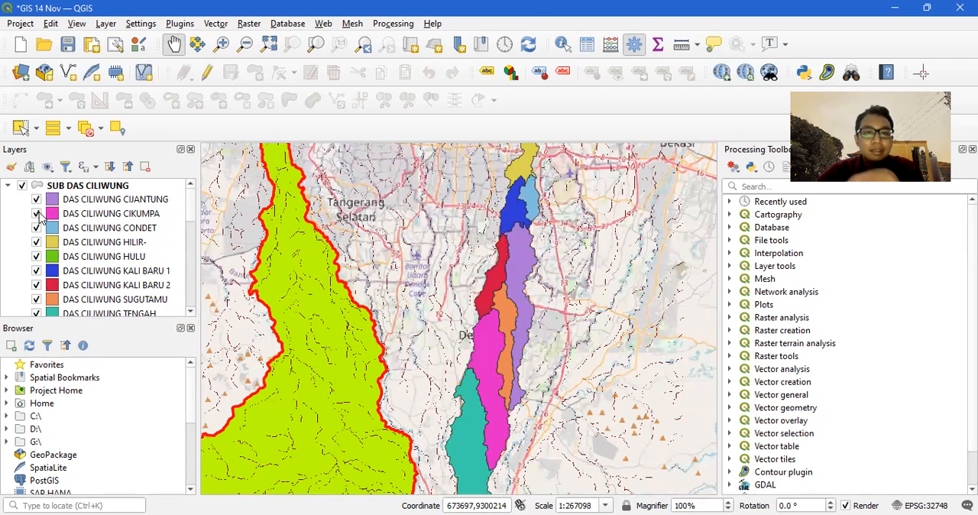
click(37, 229)
click(37, 228)
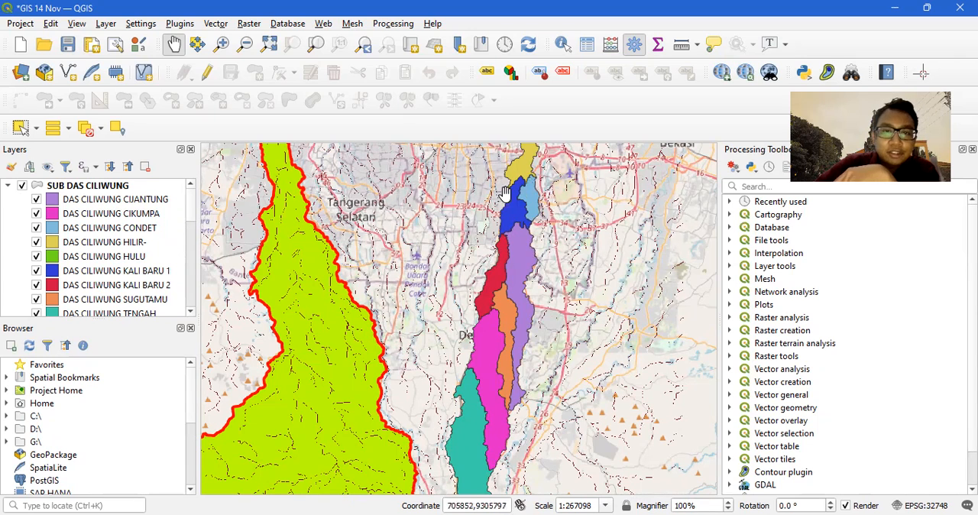
Toggle the DAS CILIWUNG HILIR- and HULU classes off and back on, viewing the map at a wider extent.
click(36, 242)
click(36, 242)
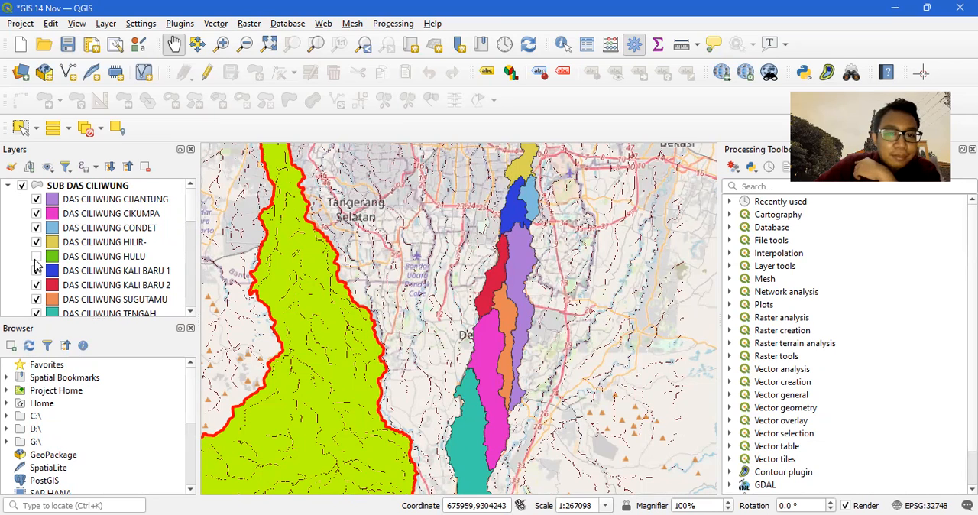
click(36, 257)
scroll(337, 291, down, 1)
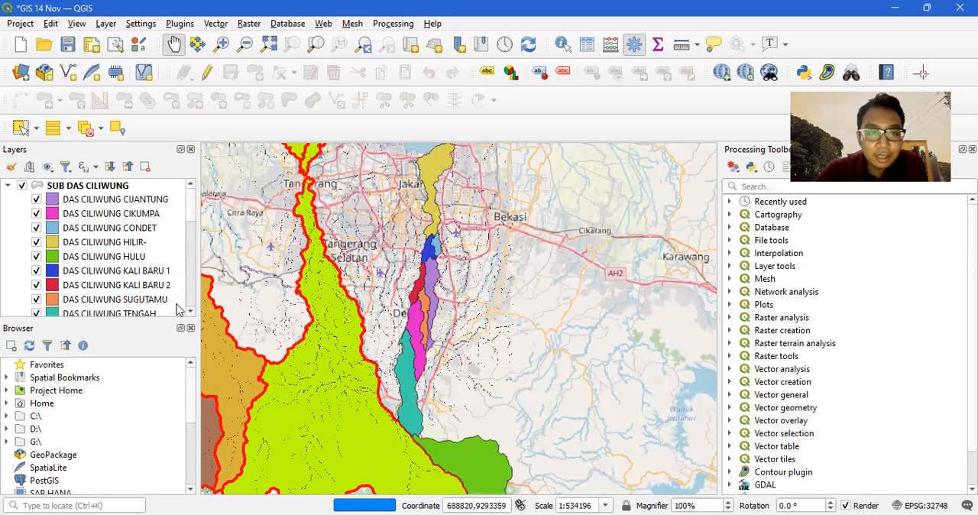
click(37, 257)
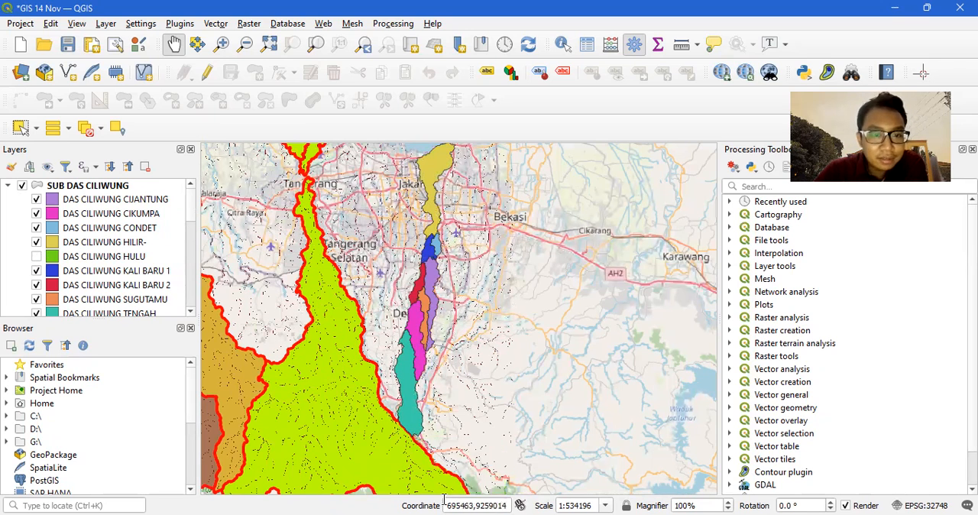
click(37, 257)
Toggle the DAS CILIWUNG KALI BARU 1, KALI BARU 2 and SUGUTAMU classes off and back on to identify them.
click(36, 272)
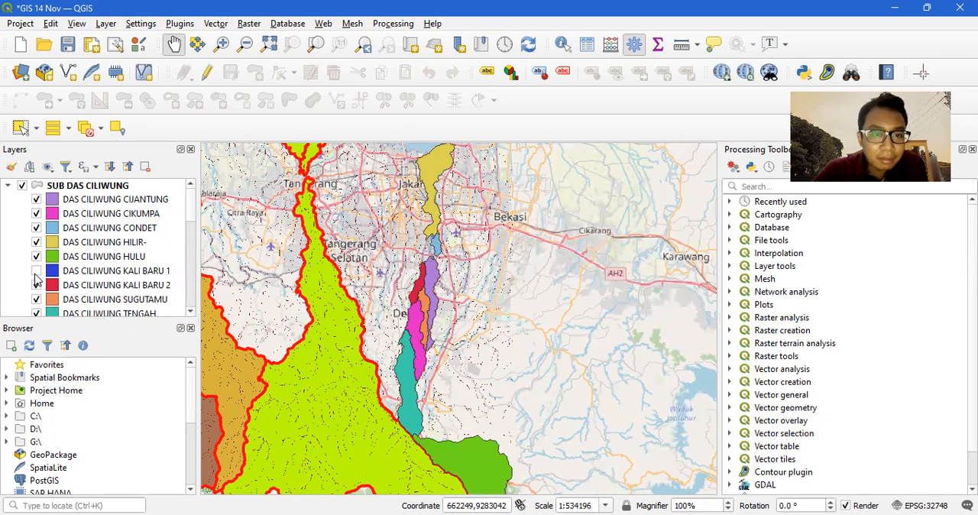
click(36, 274)
click(37, 286)
click(37, 286)
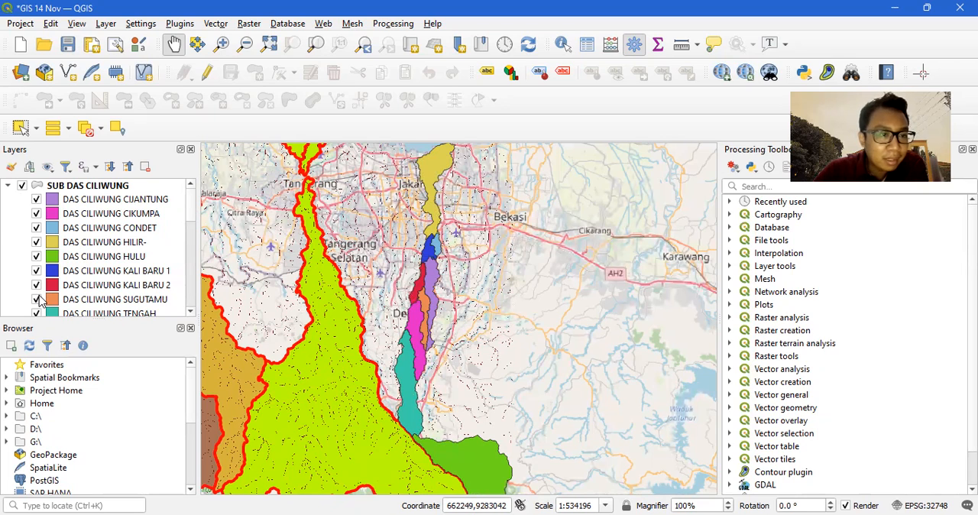
click(37, 299)
click(36, 298)
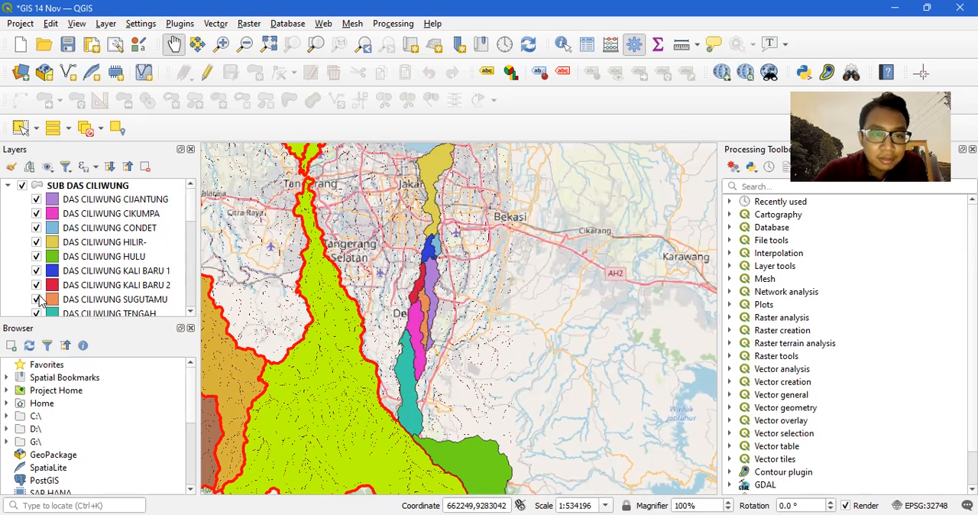
Flash the SUGUTAMU, DAS CILIWUNG TENGAH and unnamed classes off and on, leaving all sub-watersheds visible.
scroll(178, 248, down, 2)
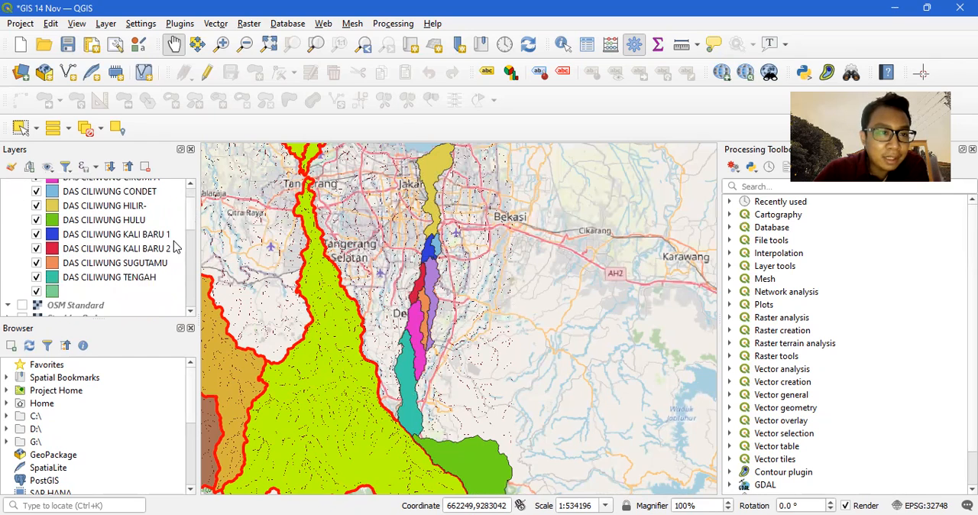
click(37, 264)
click(37, 263)
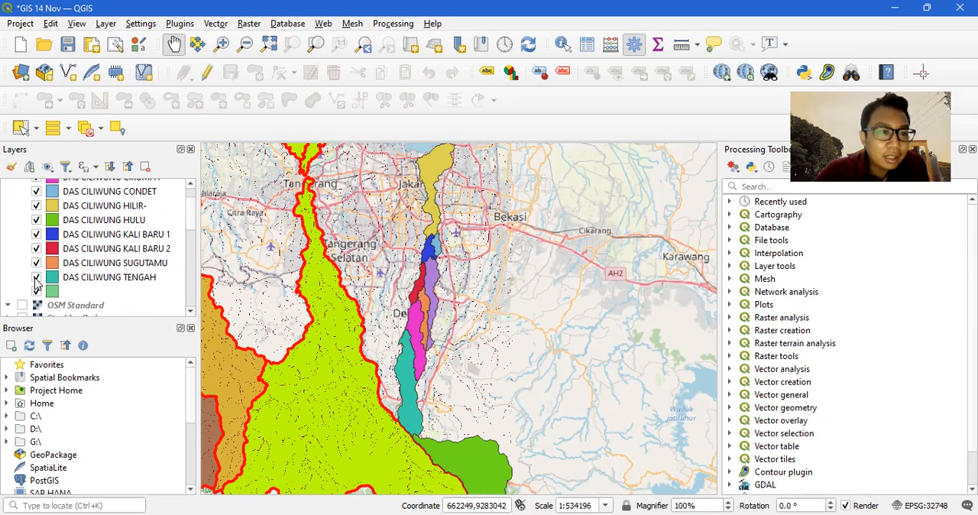
click(36, 279)
click(37, 279)
click(36, 279)
click(36, 279)
click(36, 279)
click(37, 279)
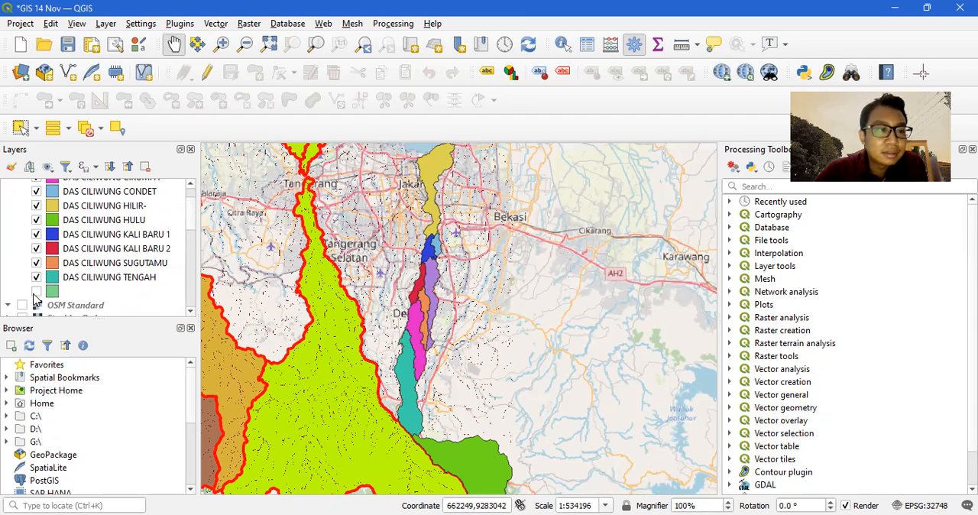
double_click(34, 296)
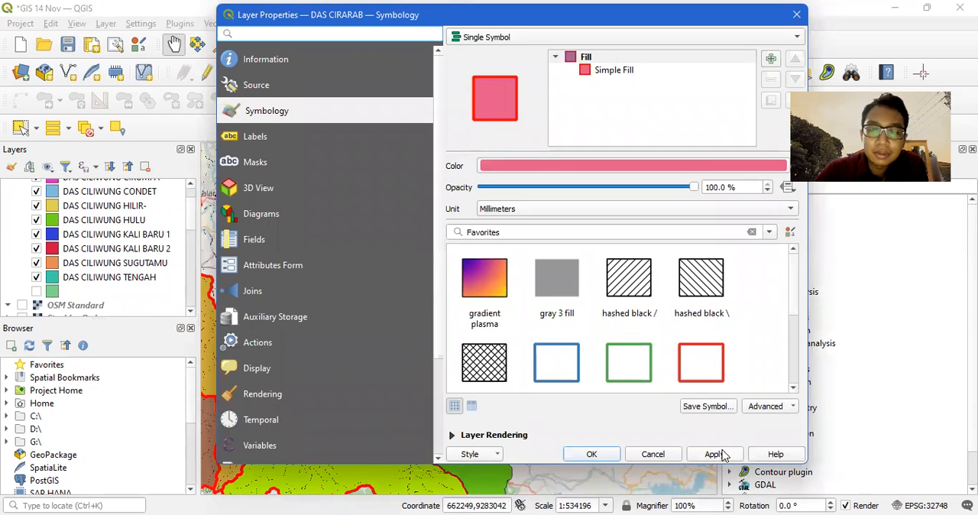
click(654, 457)
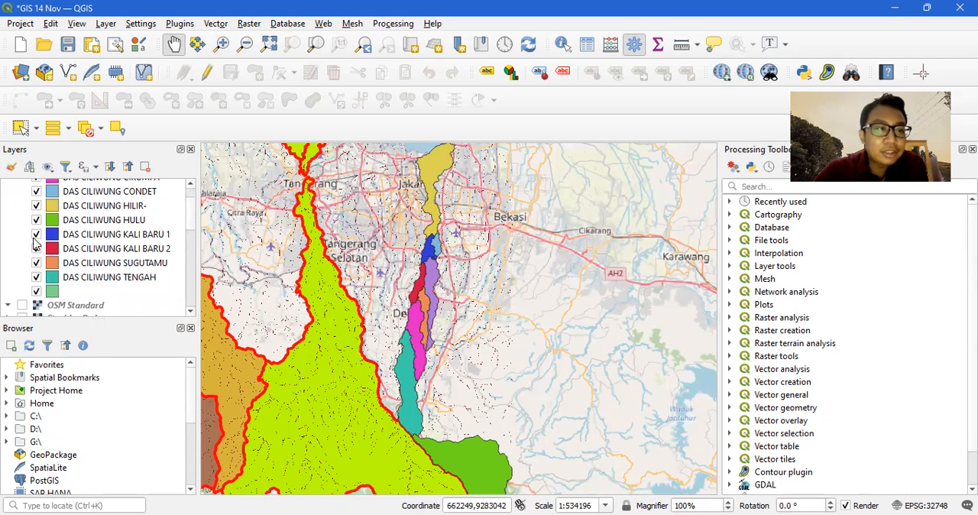
Collapse and hide the SUB DAS CILIWUNG layer and show the DAS CILIWUNG layer in its place.
scroll(37, 243, up, 2)
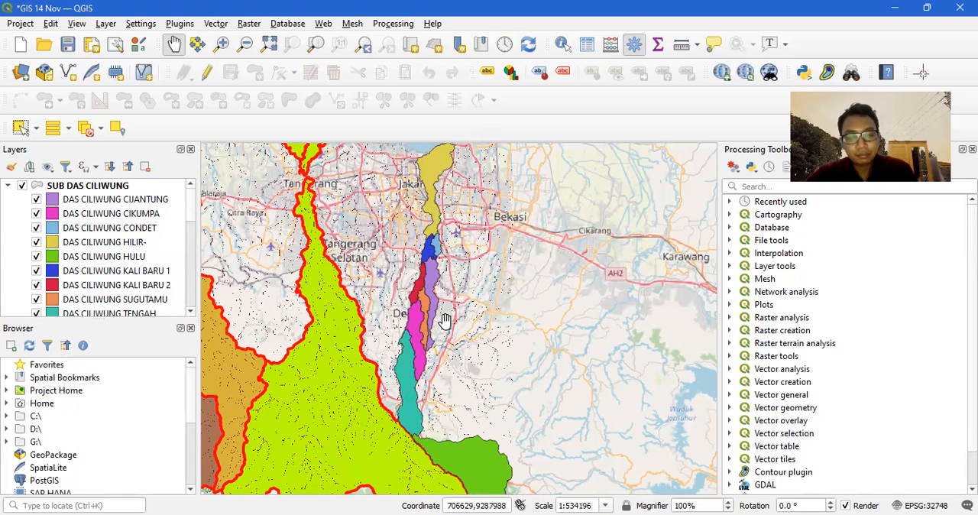
click(8, 186)
click(21, 185)
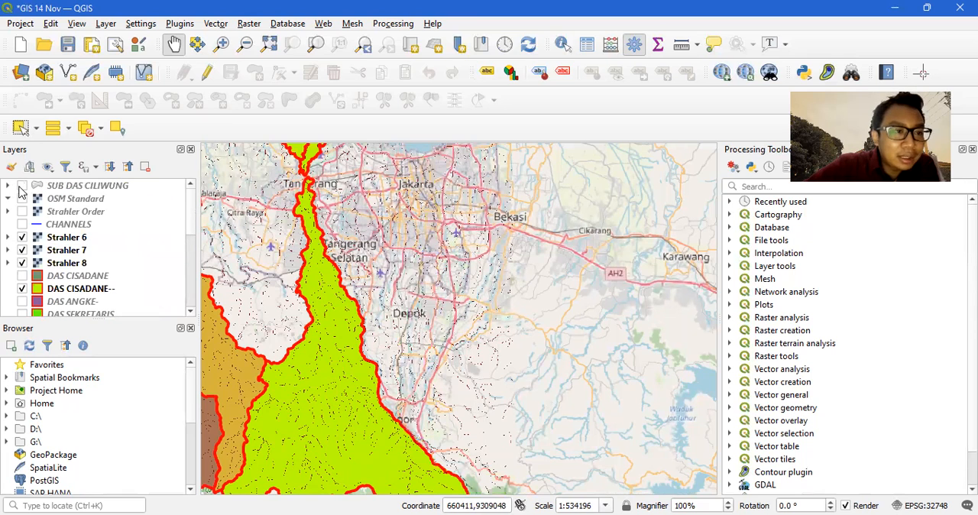
scroll(26, 274, down, 2)
click(27, 278)
scroll(22, 289, down, 1)
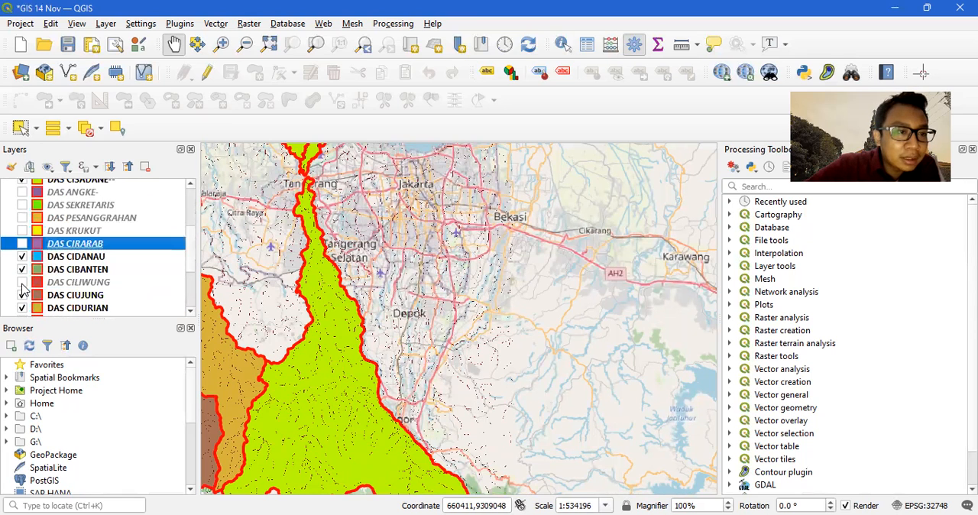
click(22, 282)
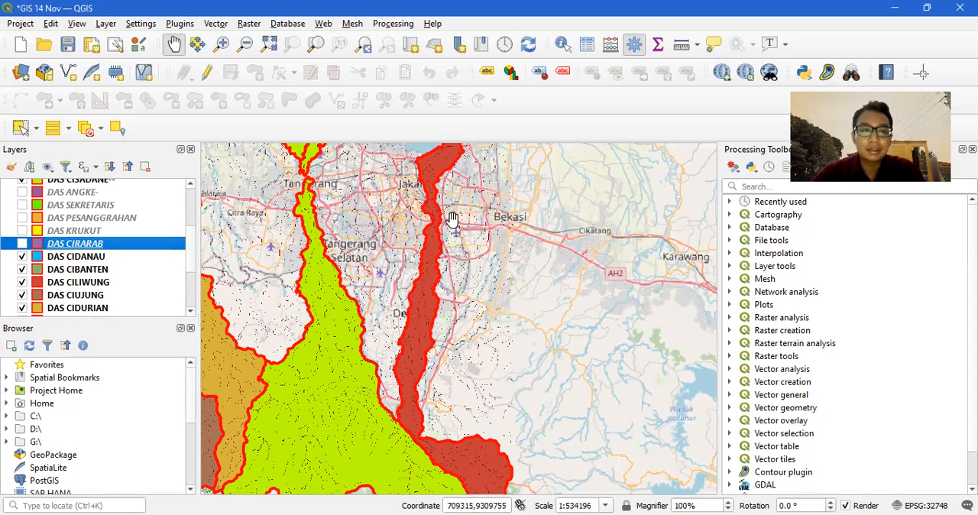
Begin exporting the features of the DAS CILIWUNG layer as an ESRI Shapefile.
scroll(297, 341, down, 1)
drag(296, 341, 488, 344)
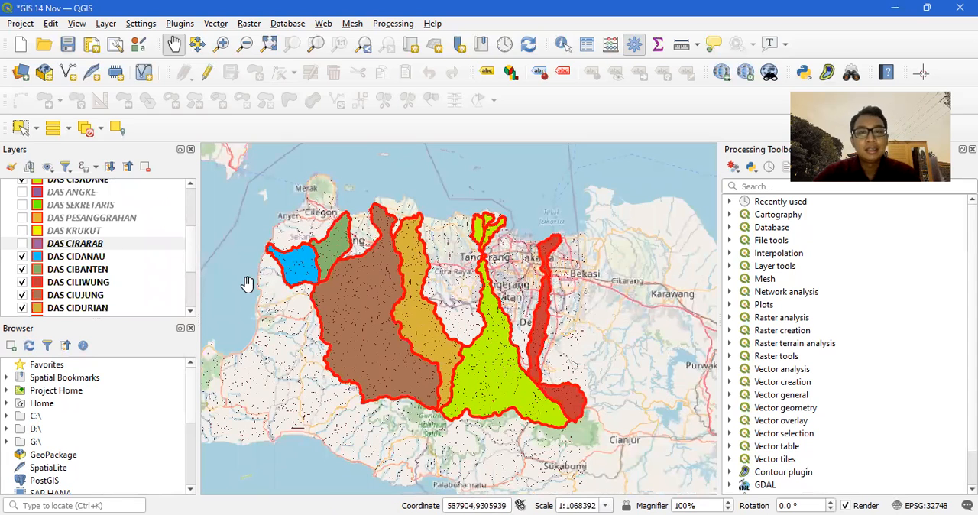
scroll(85, 252, up, 2)
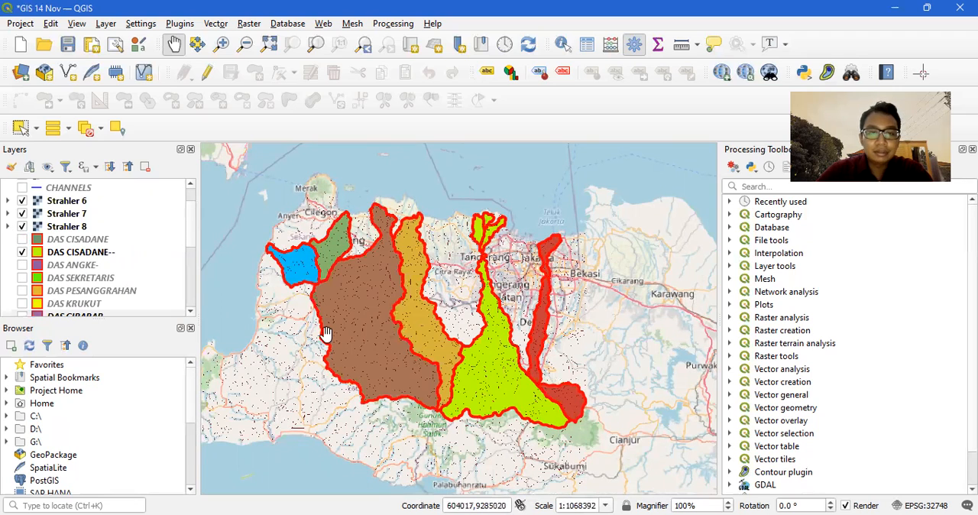
scroll(61, 271, down, 3)
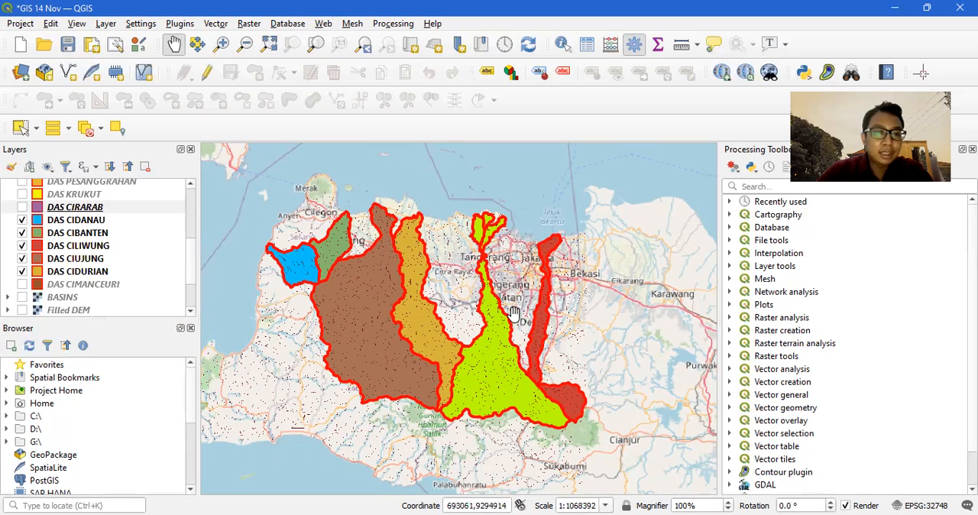
click(78, 246)
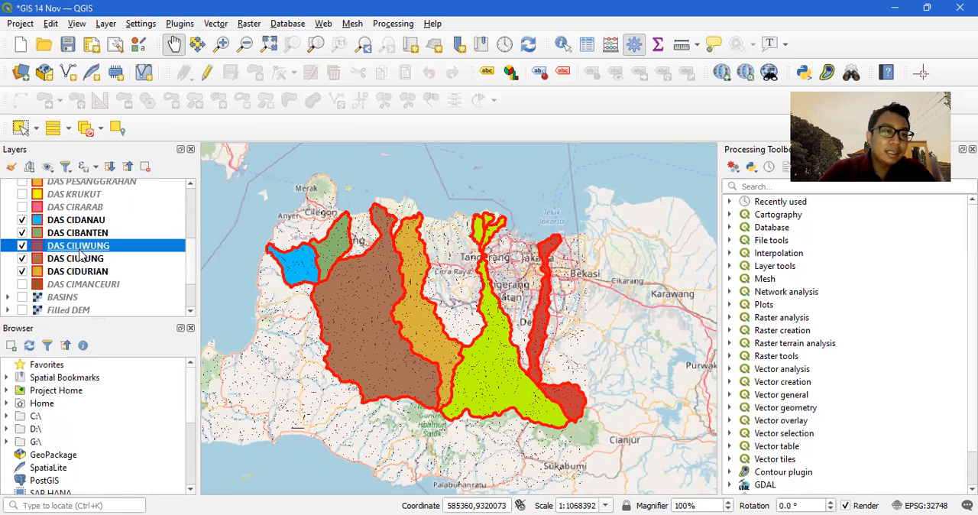
right_click(80, 256)
mouse_move(140, 261)
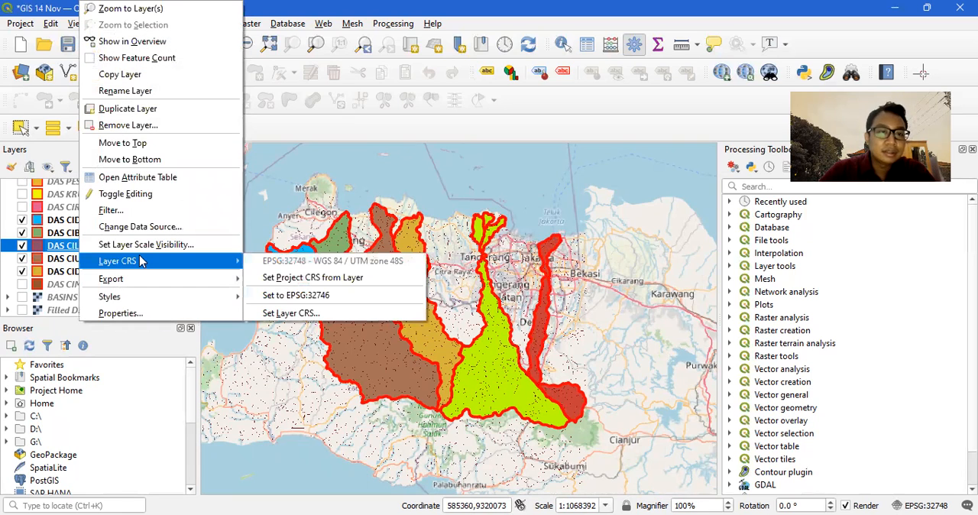
mouse_move(162, 282)
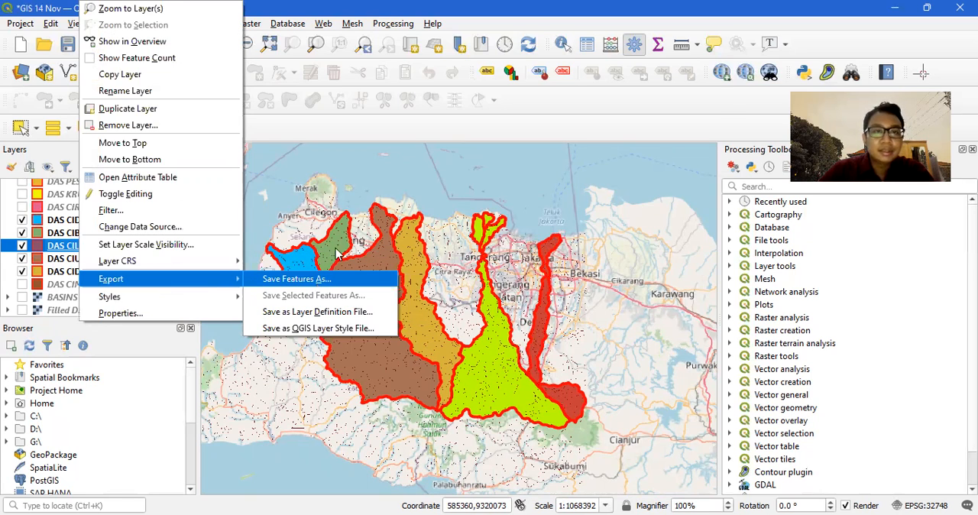
click(336, 254)
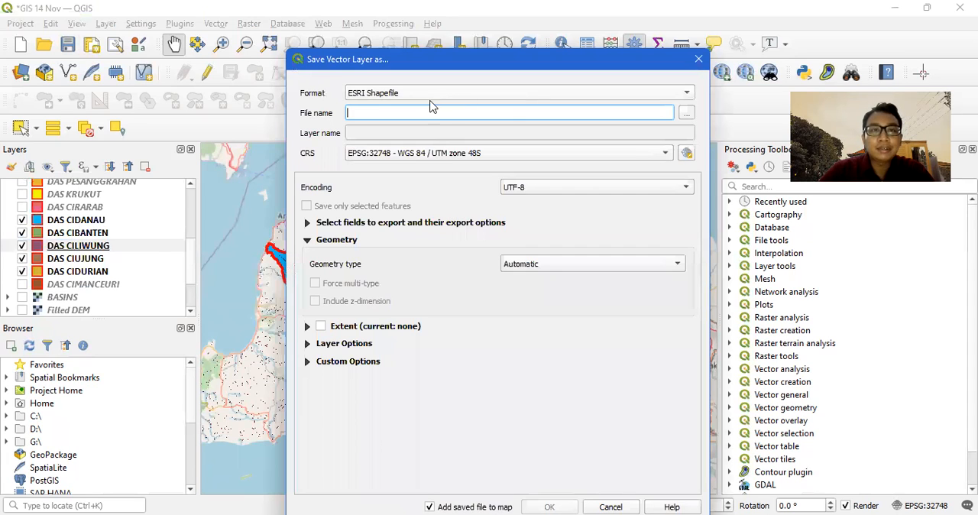
Browse for the shapefile's save location to the 1. Perkuliahan folder within 2. UNTIRTA on the DATA (D:) drive.
click(685, 116)
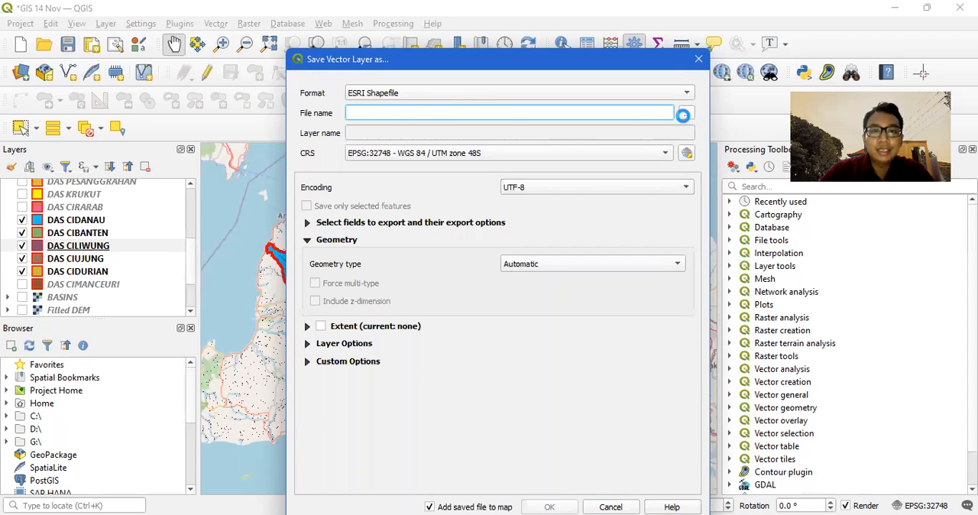
click(367, 298)
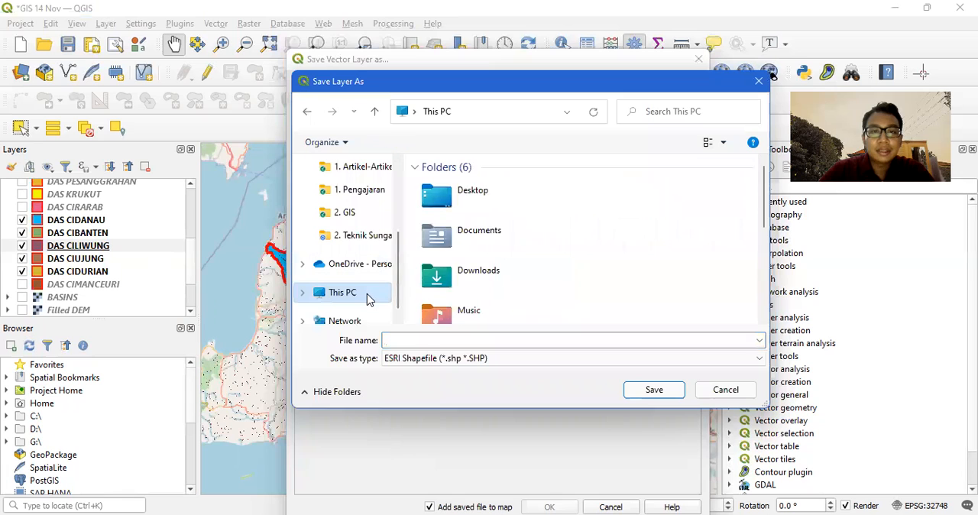
scroll(473, 259, down, 5)
click(476, 259)
double_click(476, 259)
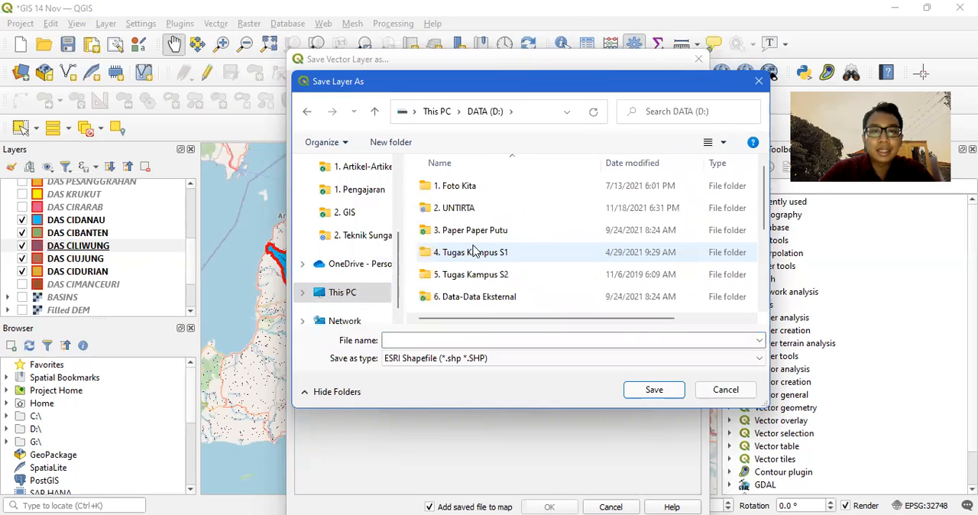
double_click(455, 208)
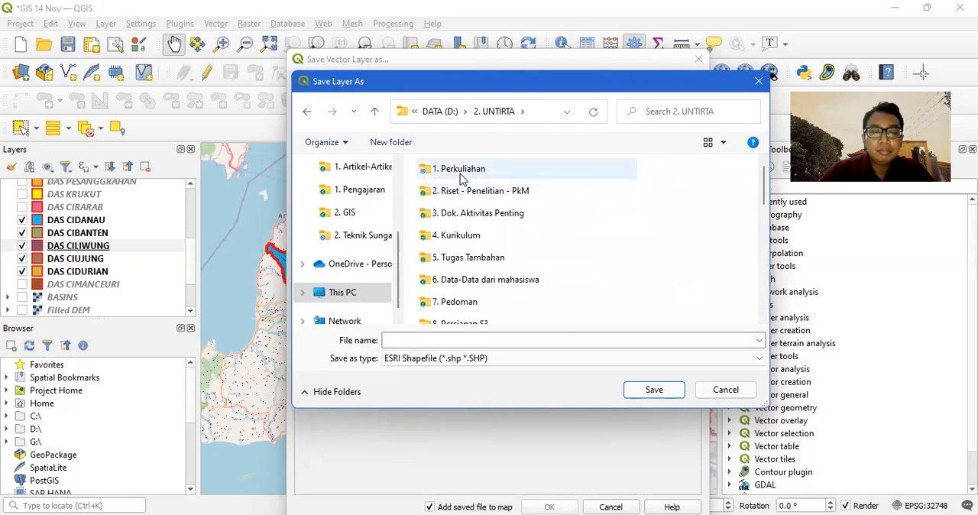
double_click(462, 173)
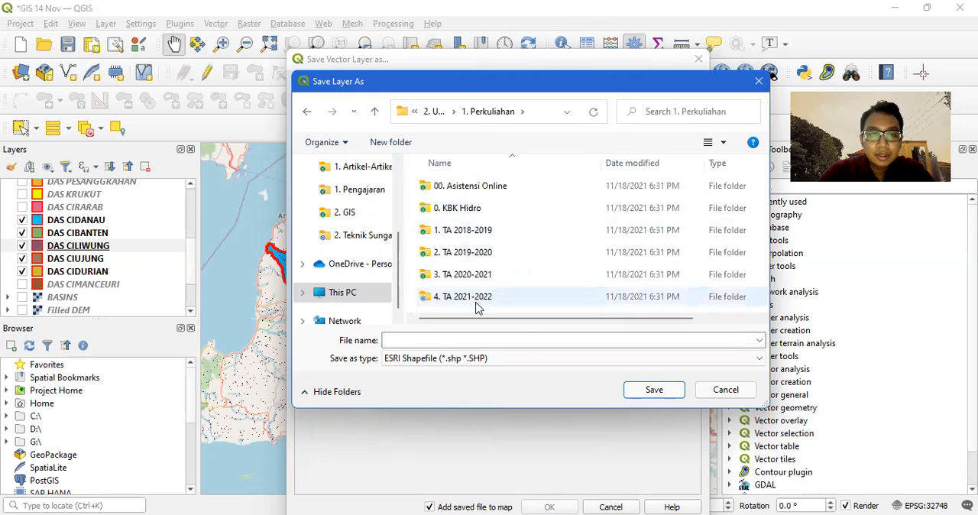
Browse to the 3. HEC-HMS folder through 4. TA 2021-2022, Gasal 2021 2022, 2. Teknik Sungai and TEKNIK SUNGAI GASAL 2020-2021.
double_click(477, 302)
click(452, 190)
double_click(452, 189)
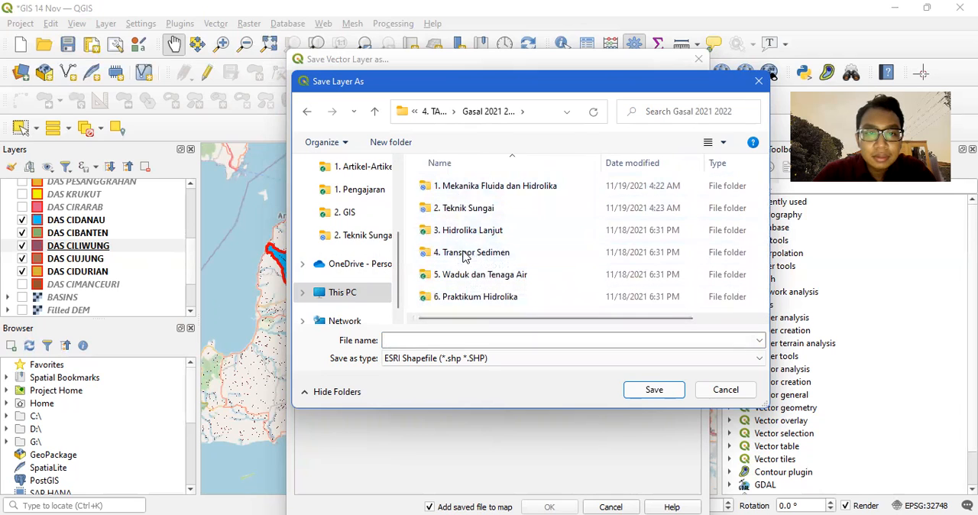
double_click(465, 210)
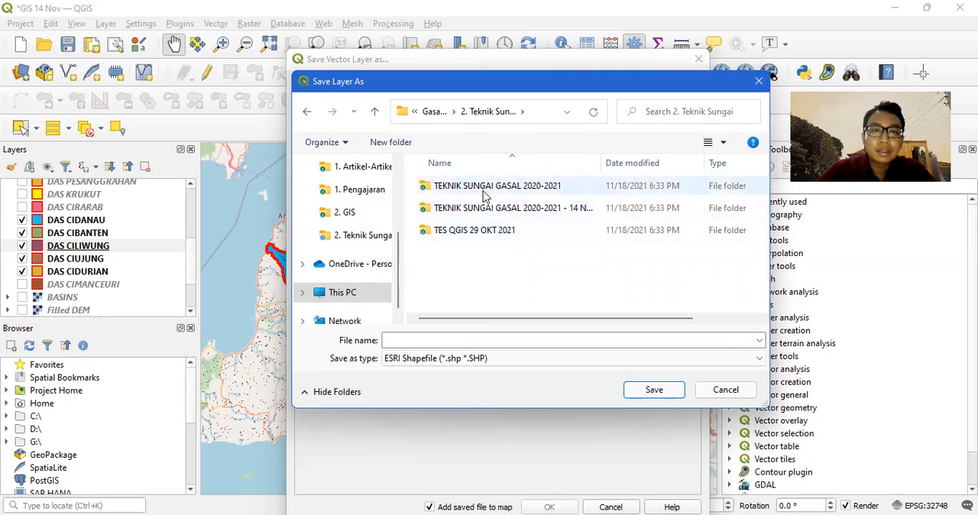
double_click(484, 191)
click(464, 237)
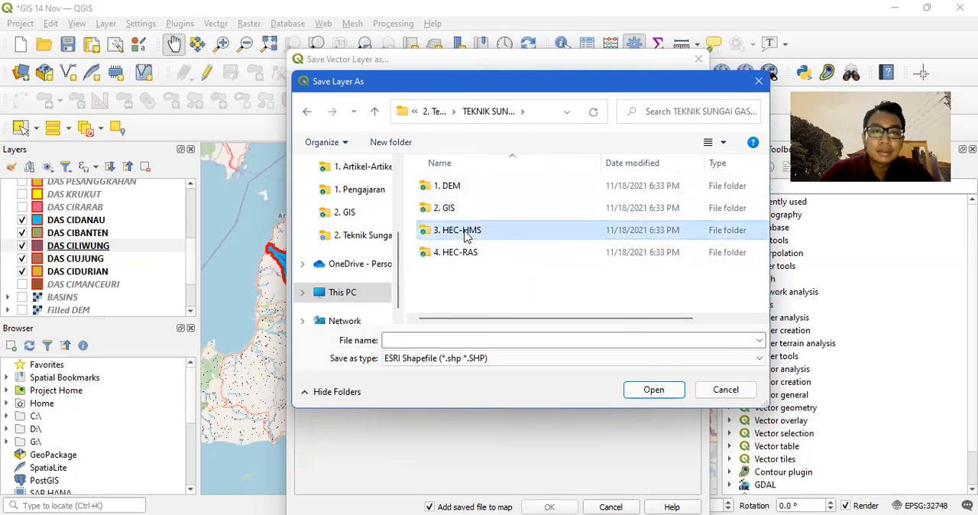
double_click(466, 235)
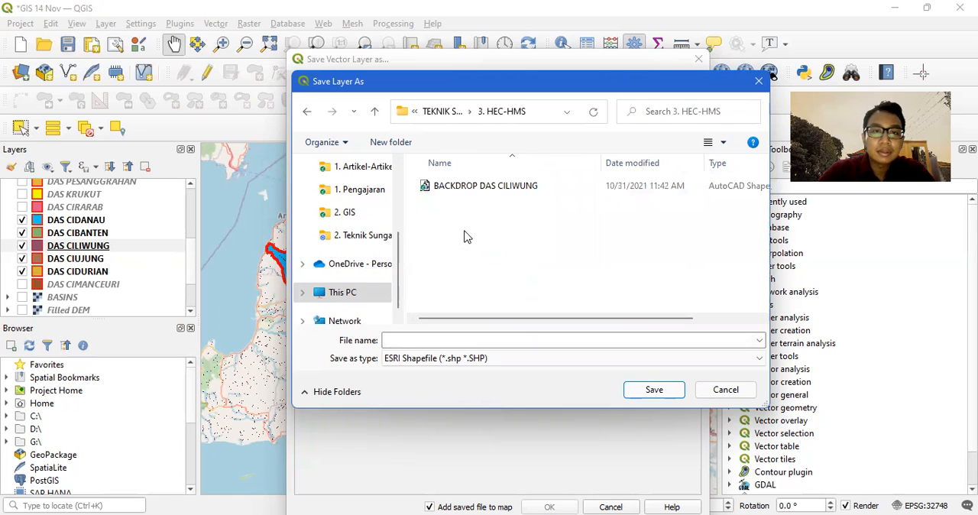
Name the export file BACKDROP DAS CILIWUNG2, based on the existing backdrop shapefile's name, and accept the save location.
click(481, 191)
click(498, 344)
double_click(498, 344)
click(498, 345)
text(2)
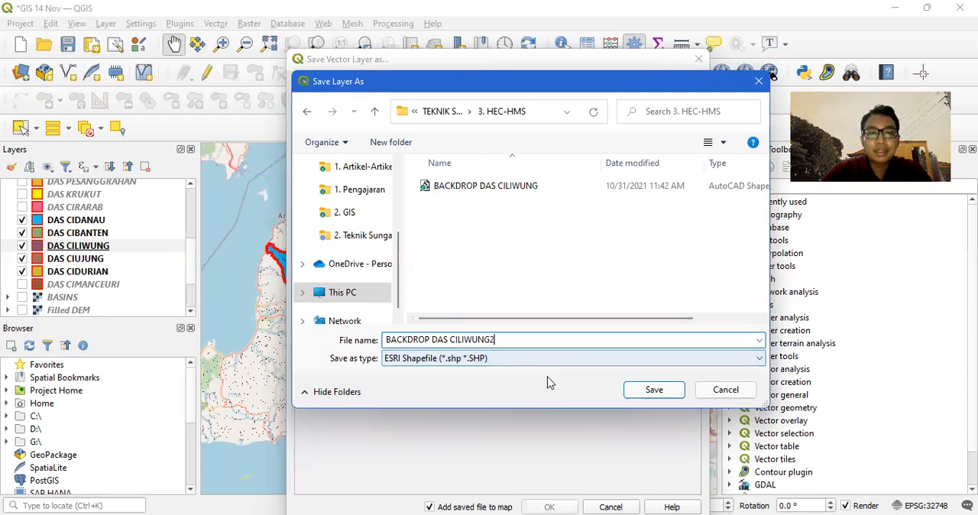
click(681, 396)
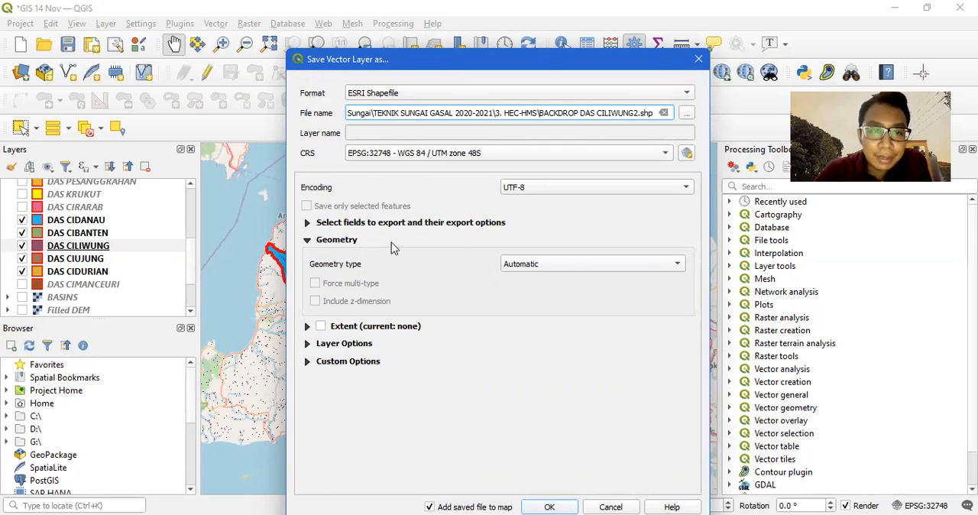
Export the layer with Polygon geometry type and without adding the saved file to the map.
click(578, 267)
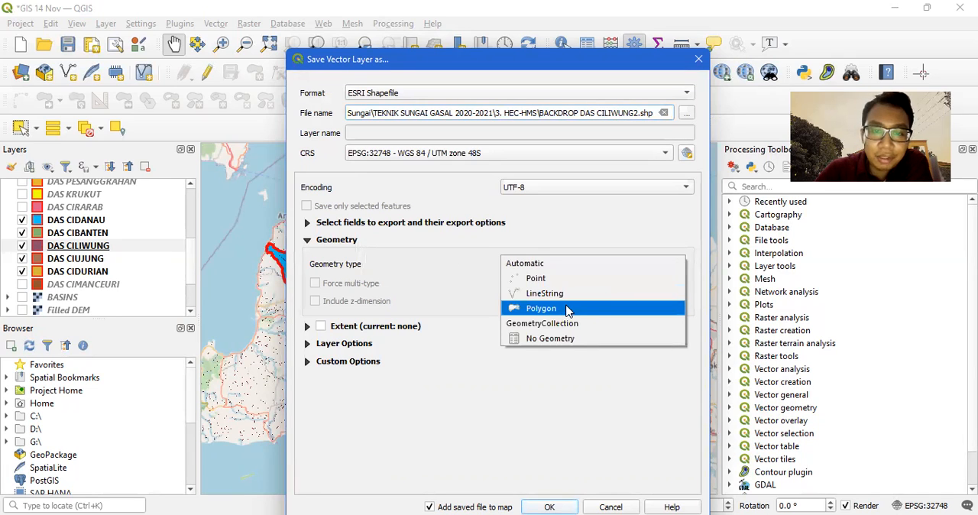
click(566, 309)
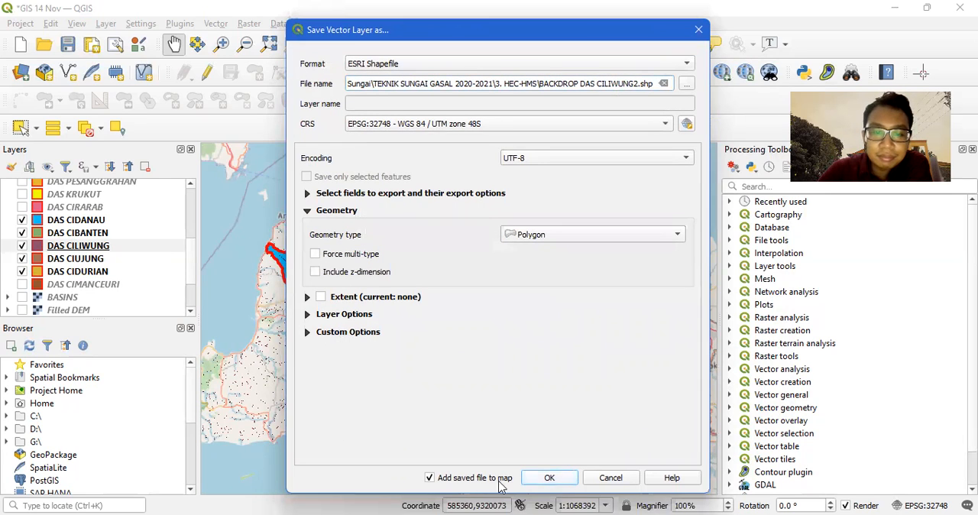
click(430, 479)
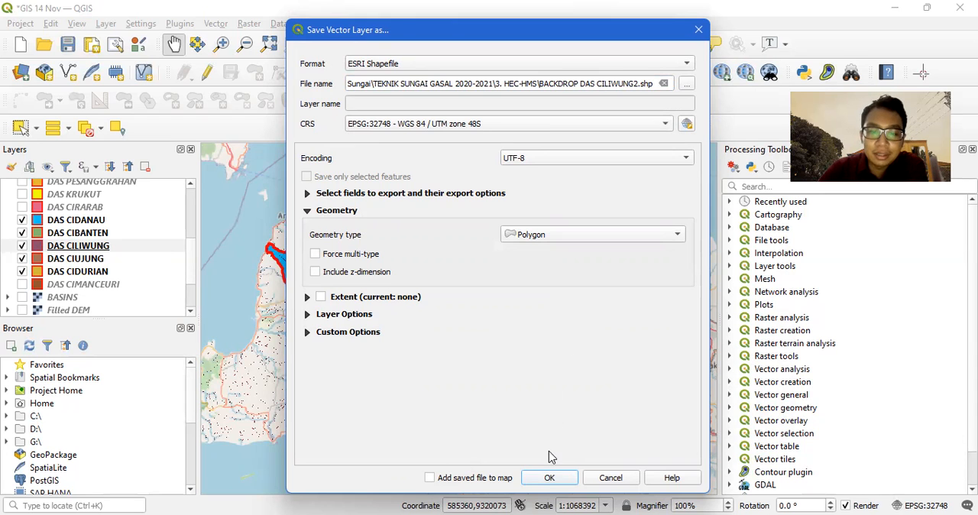
click(549, 478)
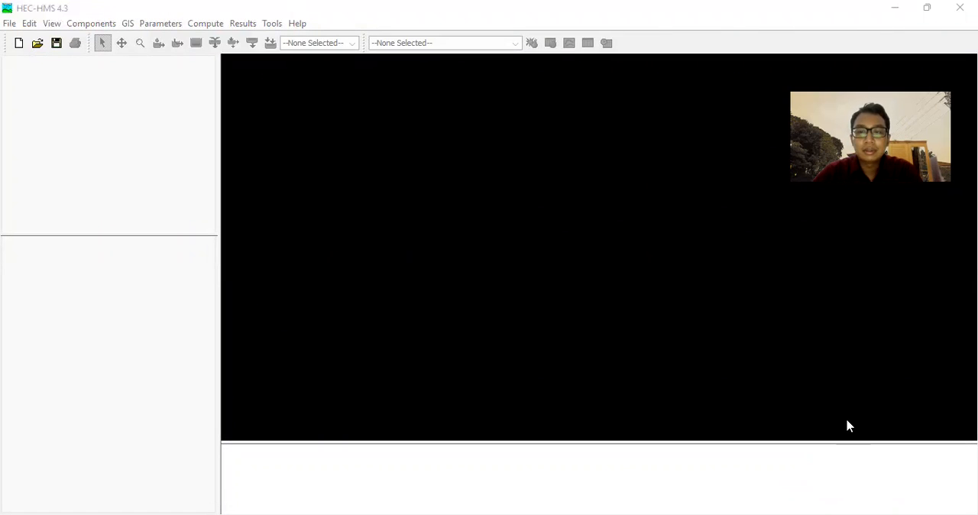
Switch to HEC-HMS and start a new project named Latihan Simulasi Ciliwung.
click(833, 22)
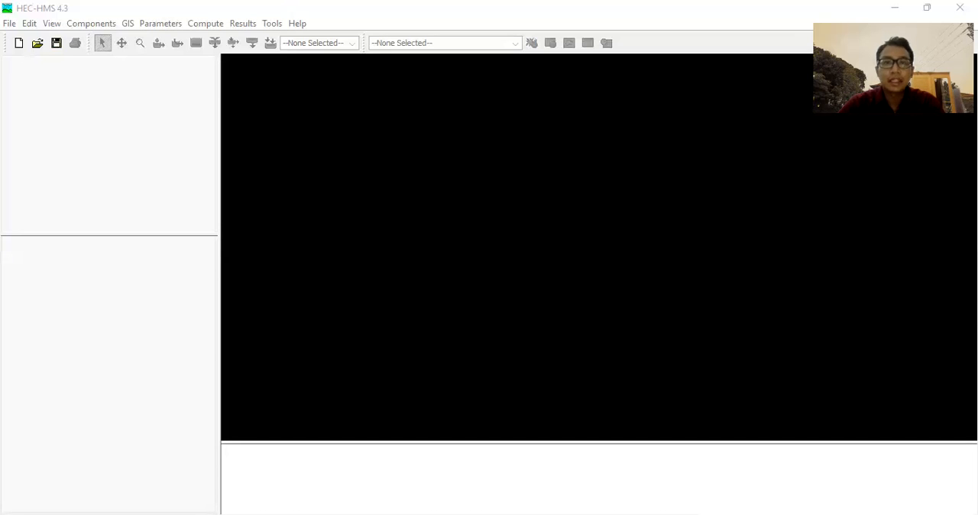
click(360, 106)
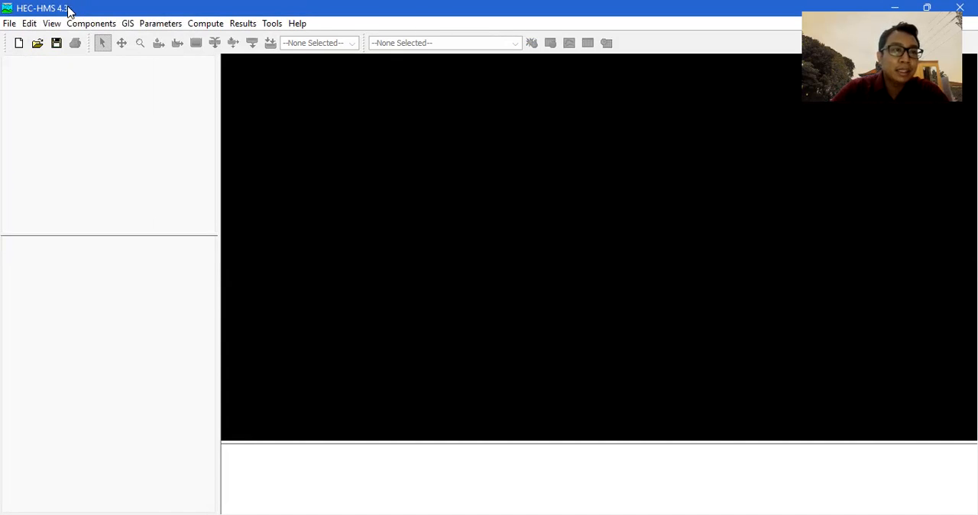
click(9, 24)
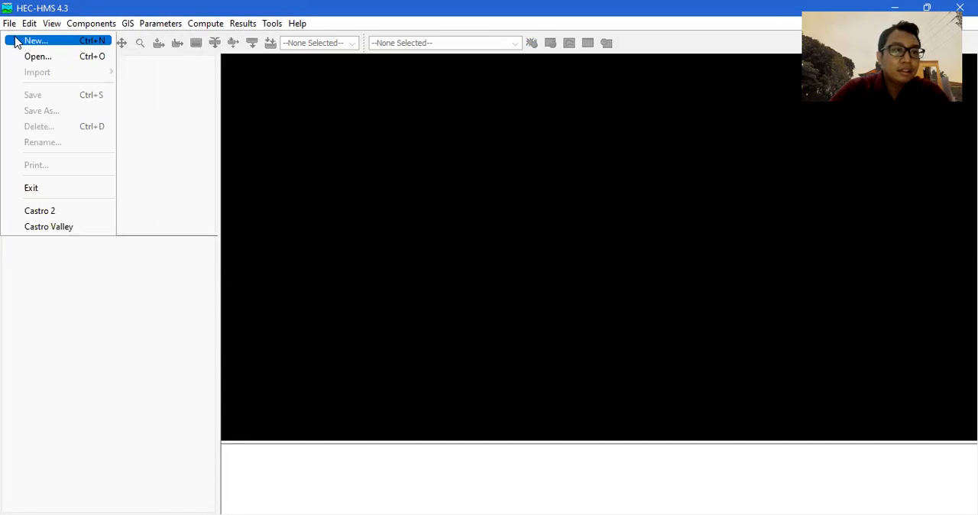
click(16, 41)
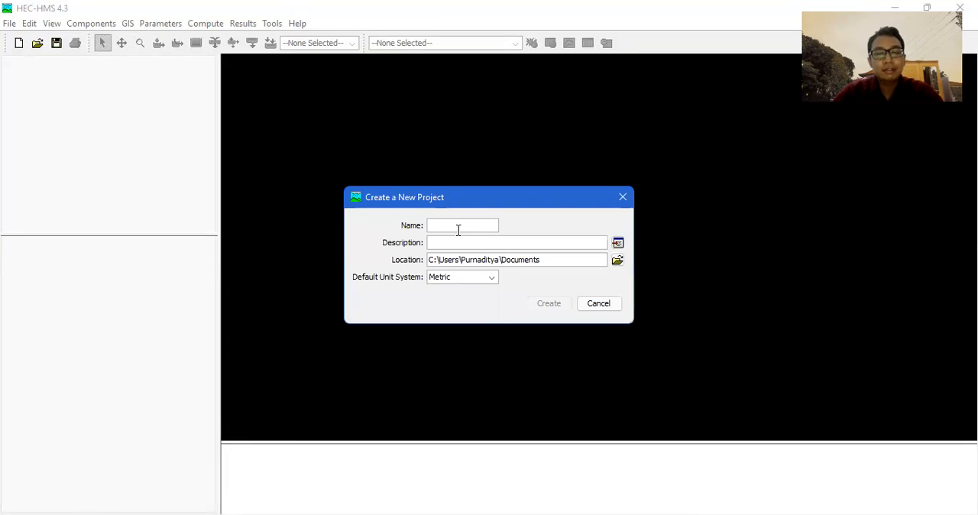
text(S)
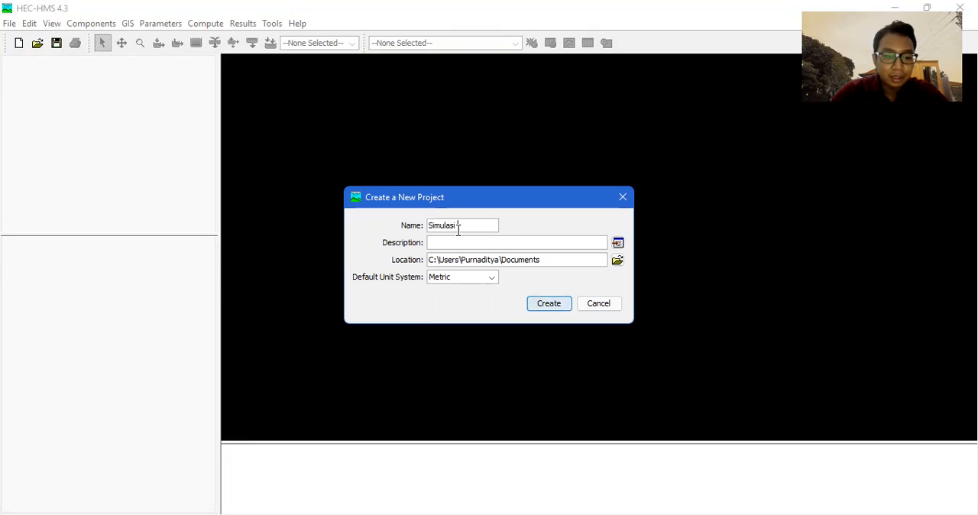
text(imulasi)
key(BackSpace)
key(BackSpace)
key(BackSpace)
key(BackSpace)
key(BackSpace)
key(BackSpace)
key(BackSpace)
key(BackSpace)
text(Latihan S)
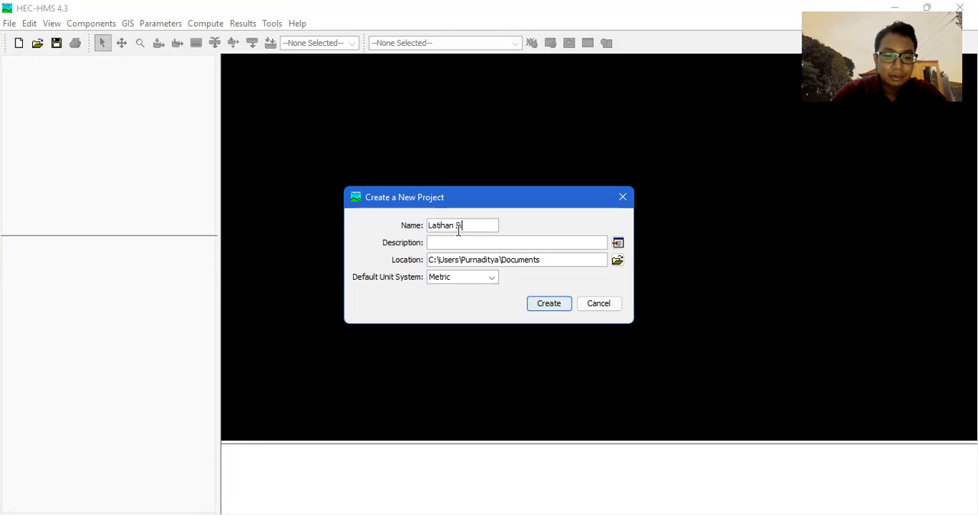
text(imulasi Ciliwung)
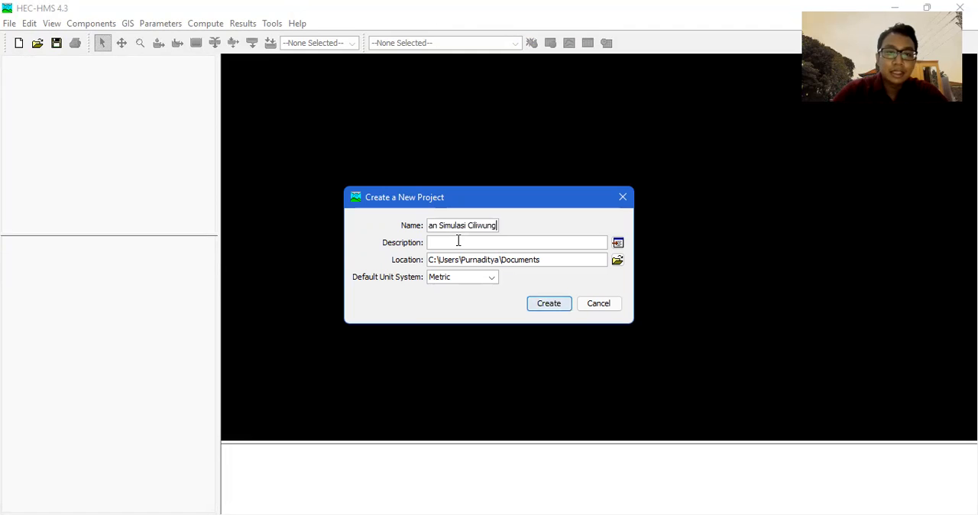
Describe the new project as Kuliah Teknik Sungai and choose Metric as its default unit system.
click(459, 242)
text(Kuliah Teknik Sungai)
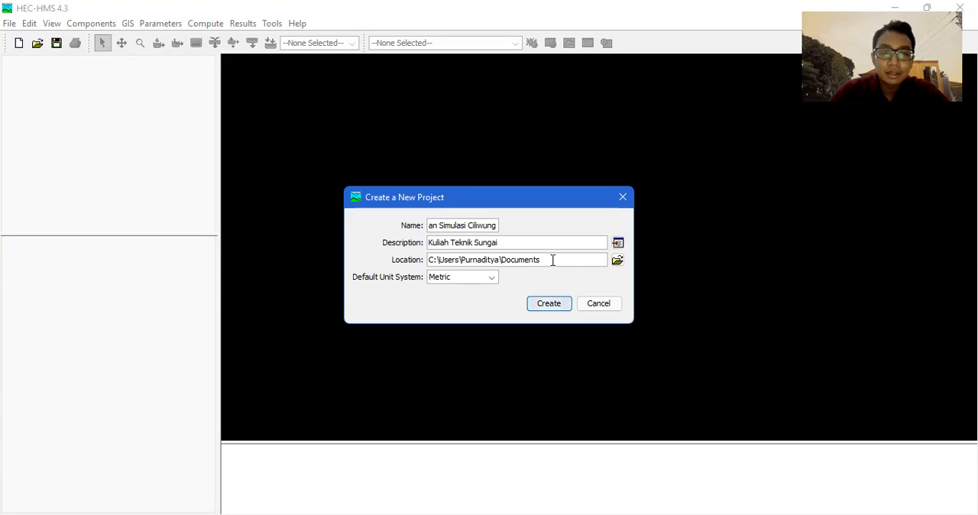
click(472, 283)
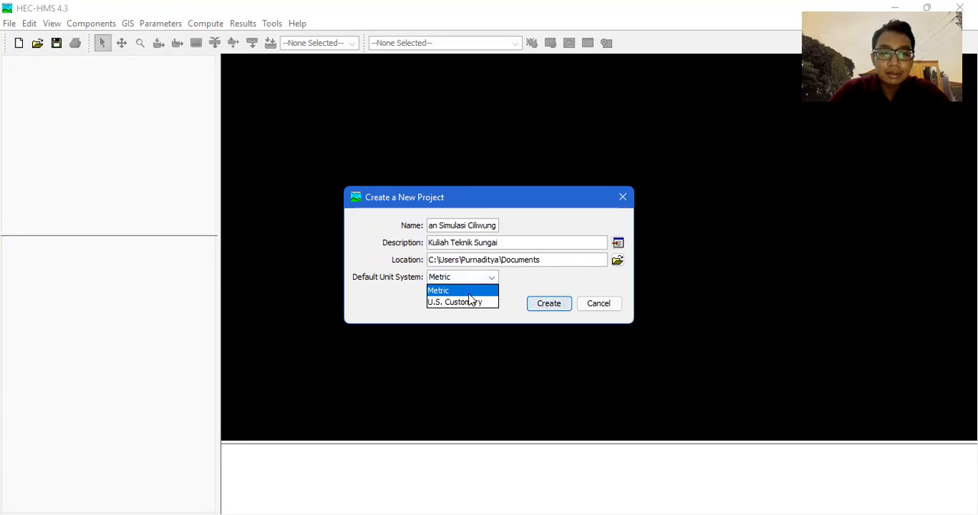
click(469, 293)
Browse for the project's location to the 1. Perkuliahan folder within 2. UNTIRTA on the DATA (D:) drive.
click(617, 261)
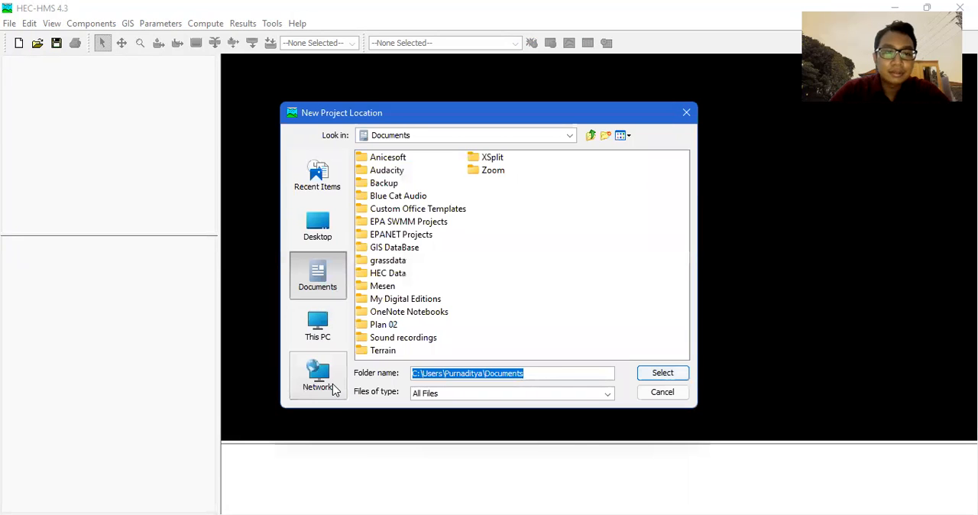
click(321, 336)
click(403, 247)
double_click(403, 247)
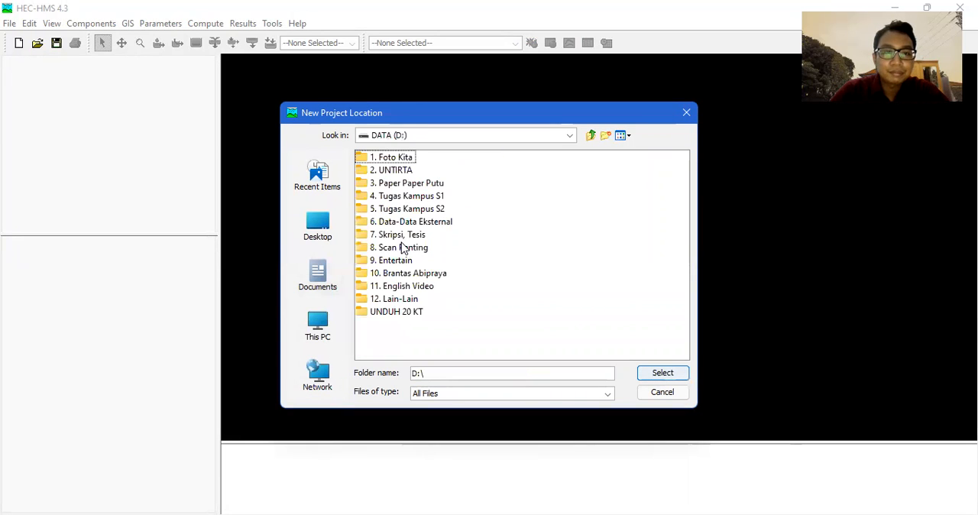
click(399, 173)
double_click(399, 172)
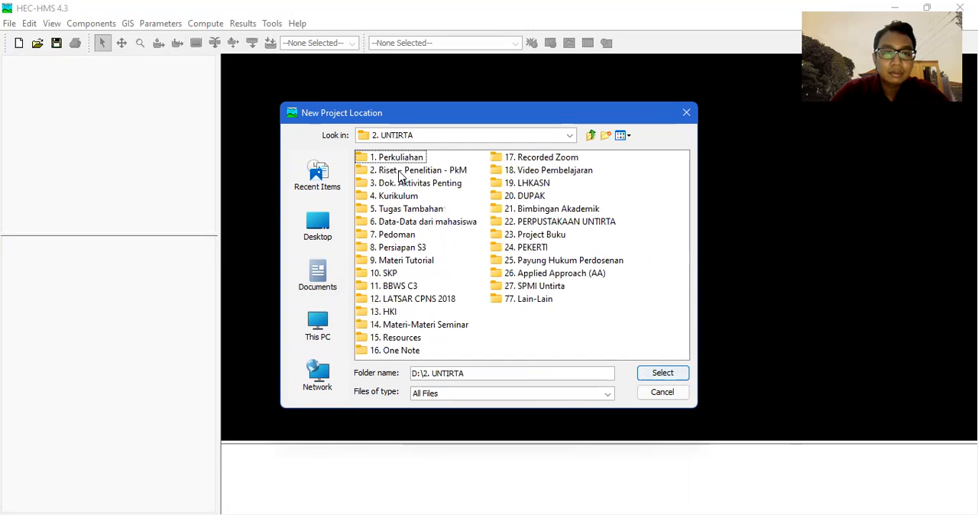
click(398, 159)
double_click(398, 159)
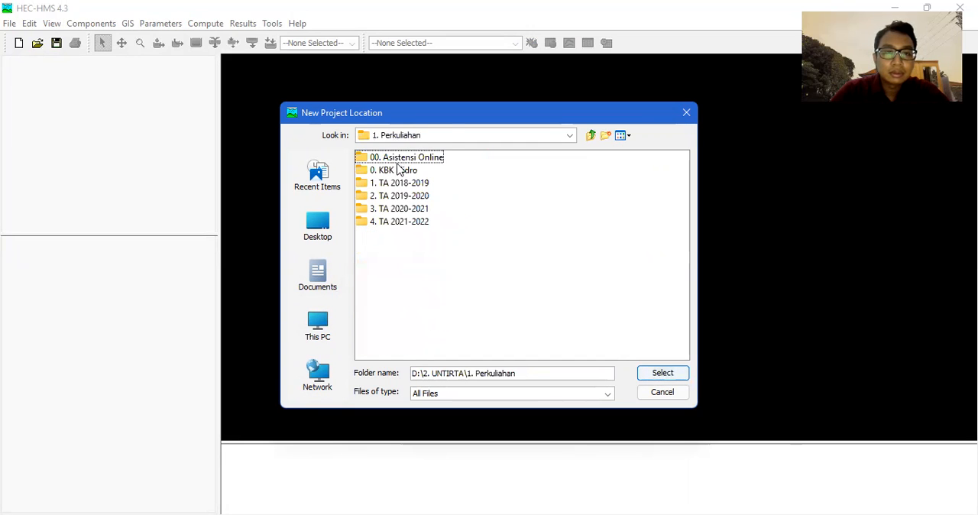
Set the location to 4. TA 2021-2022, Gasal 2021 2022, 2. Teknik Sungai, TEKNIK SUNGAI GASAL 2020-2021, 3. HEC-HMS and create the project.
double_click(398, 223)
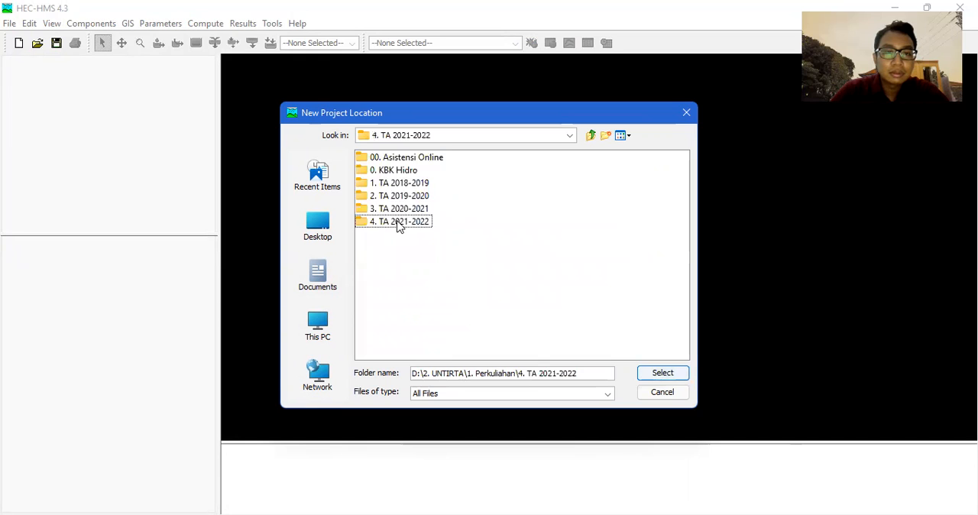
double_click(396, 160)
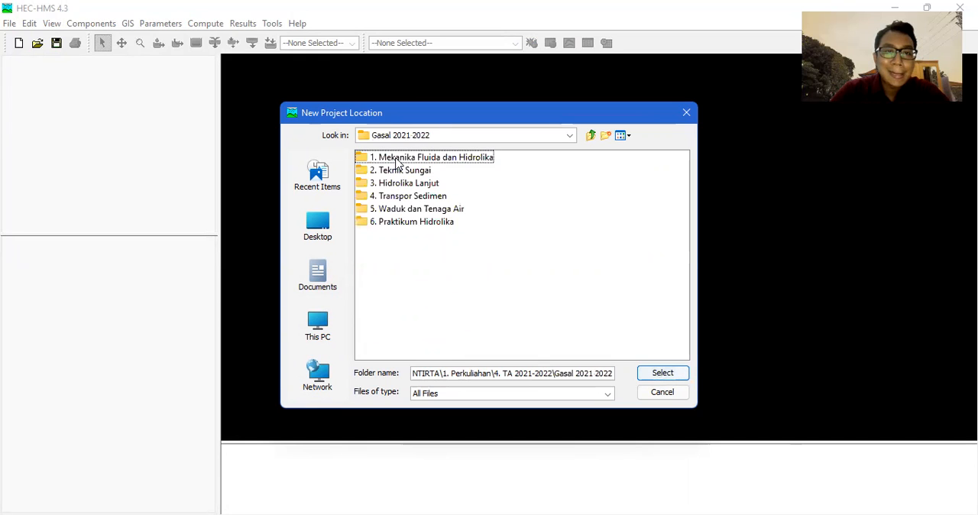
click(398, 171)
double_click(398, 171)
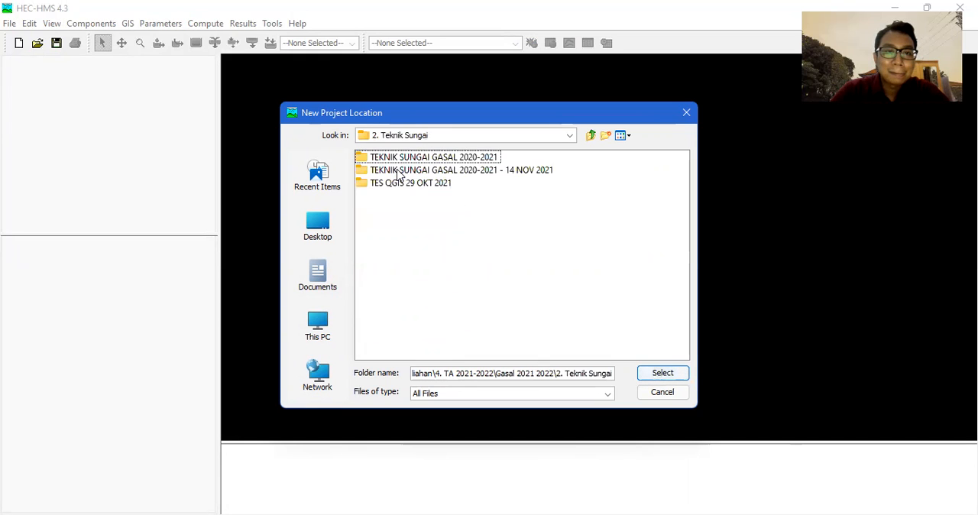
double_click(401, 158)
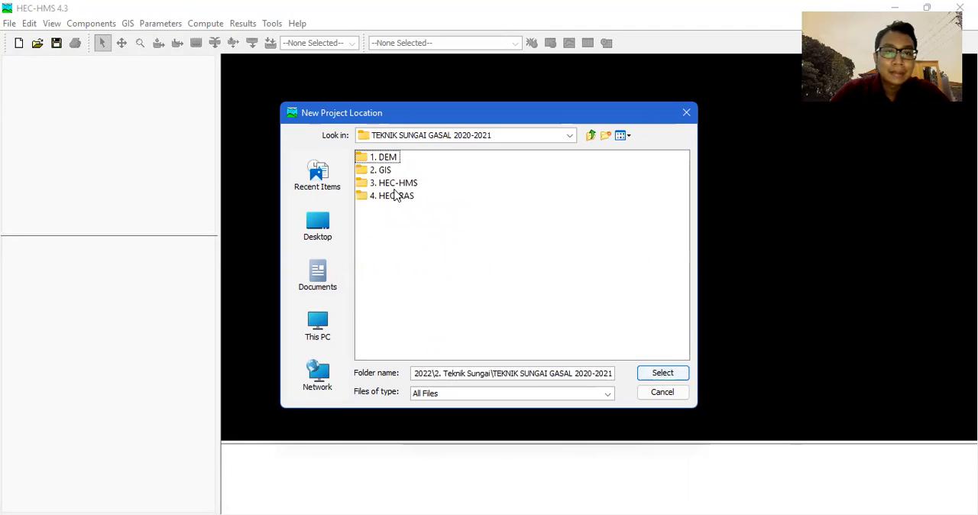
double_click(392, 184)
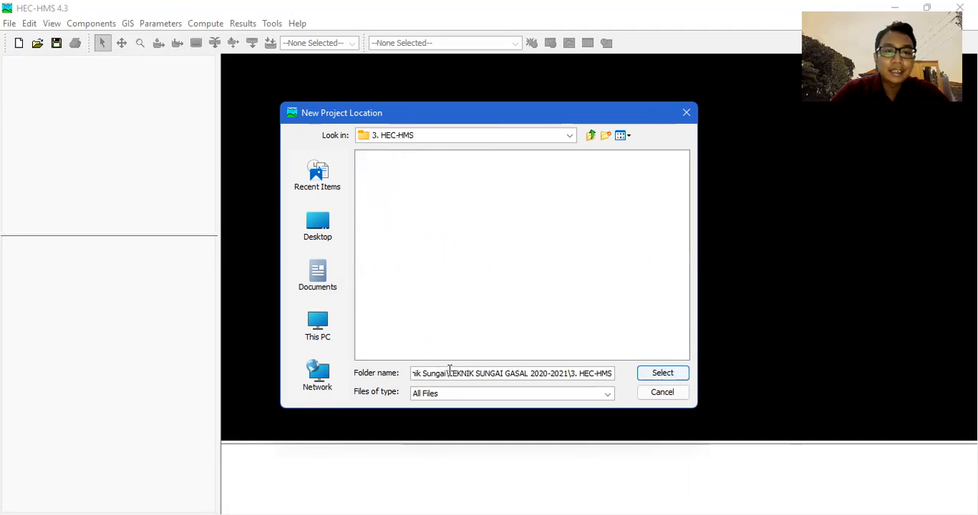
click(662, 374)
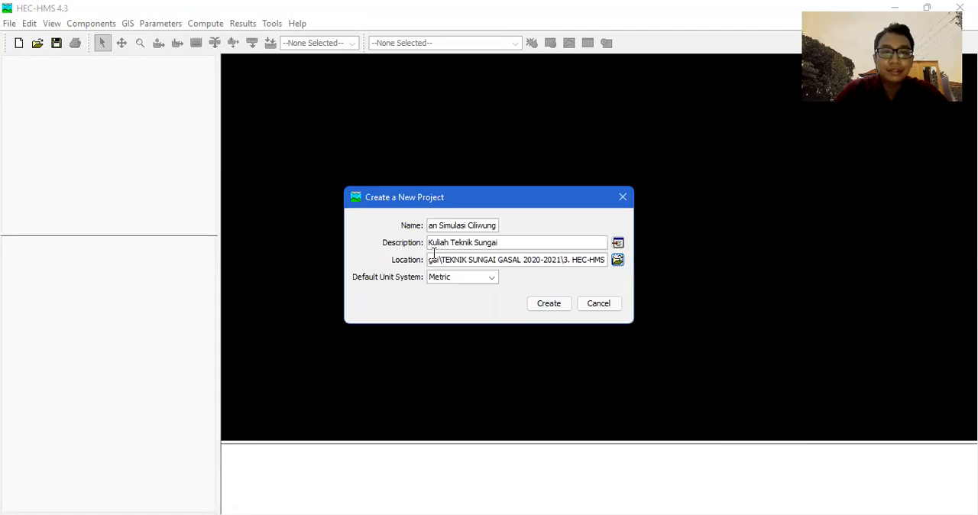
click(547, 308)
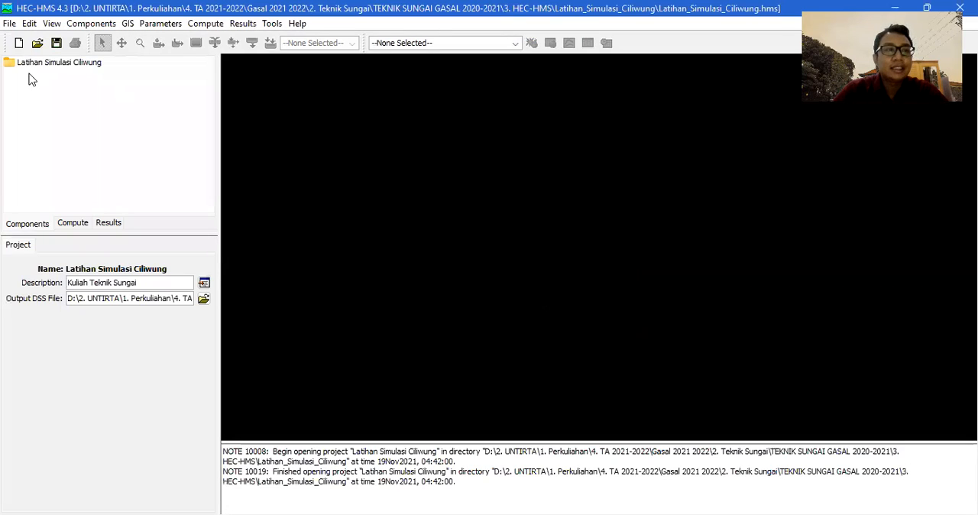
click(49, 65)
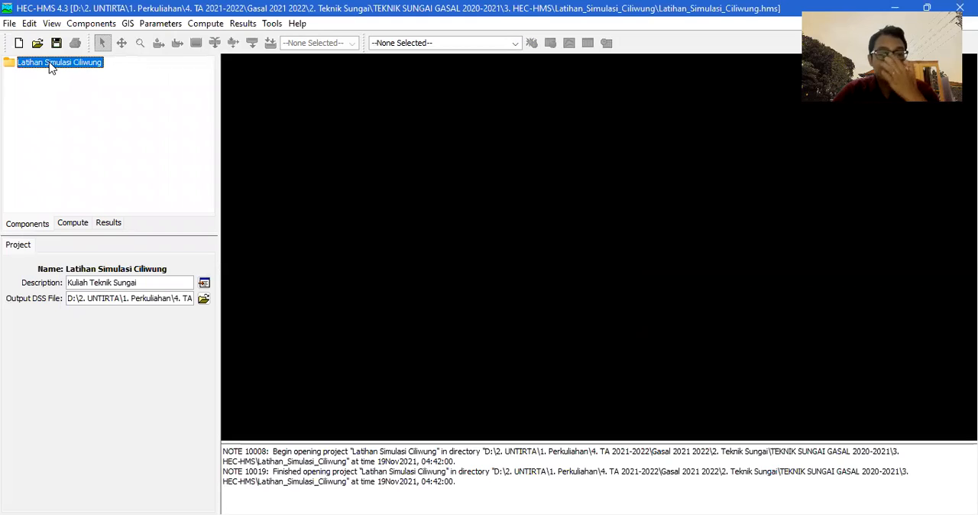
click(11, 23)
mouse_move(29, 22)
click(99, 27)
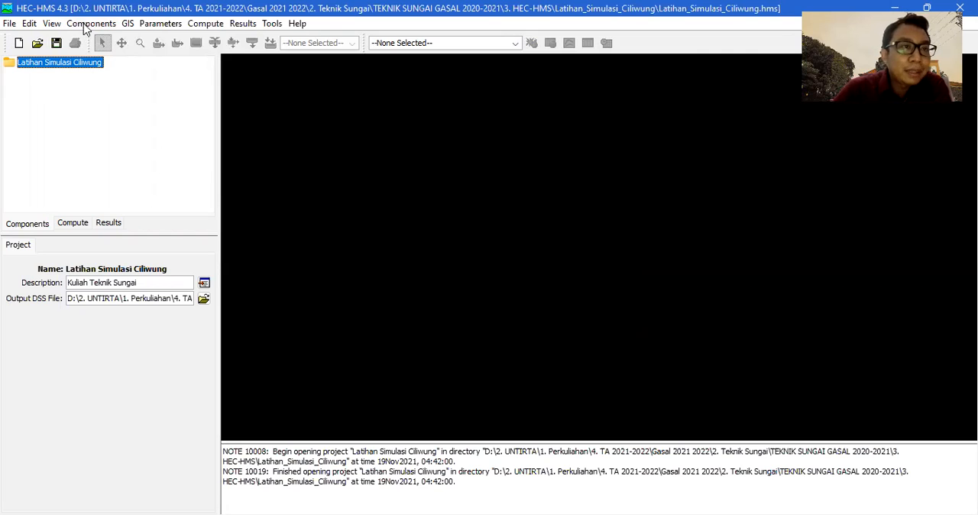
Create a new basin model named DAS Ciliwung.
click(84, 25)
mouse_move(152, 41)
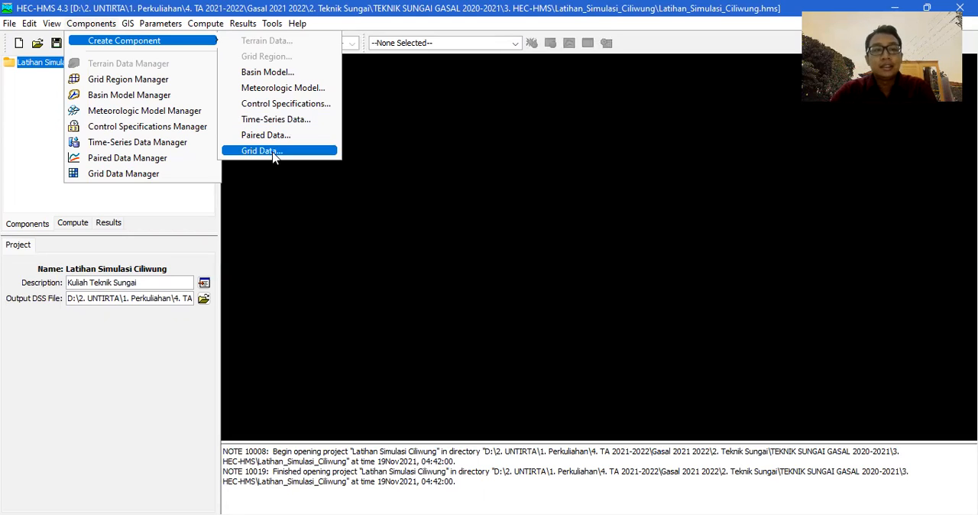
click(266, 74)
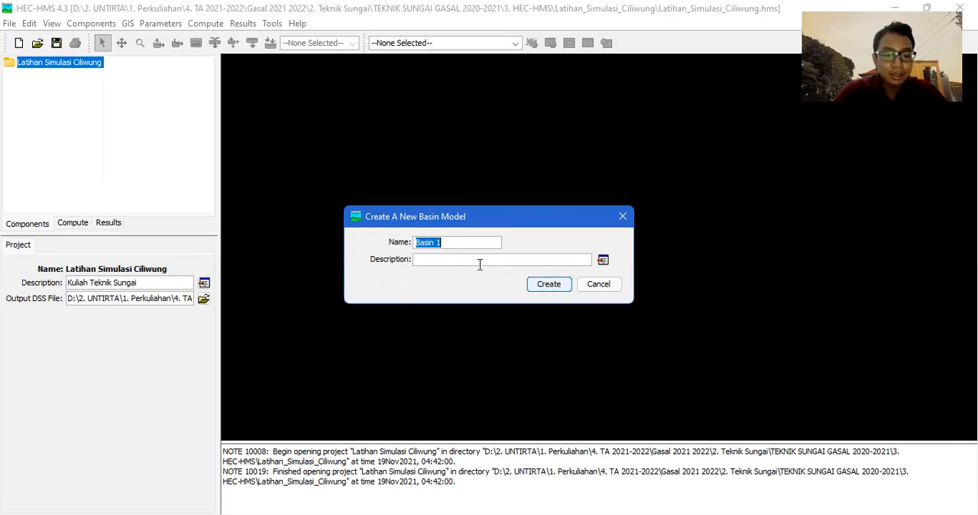
text(DAS Ciliwung)
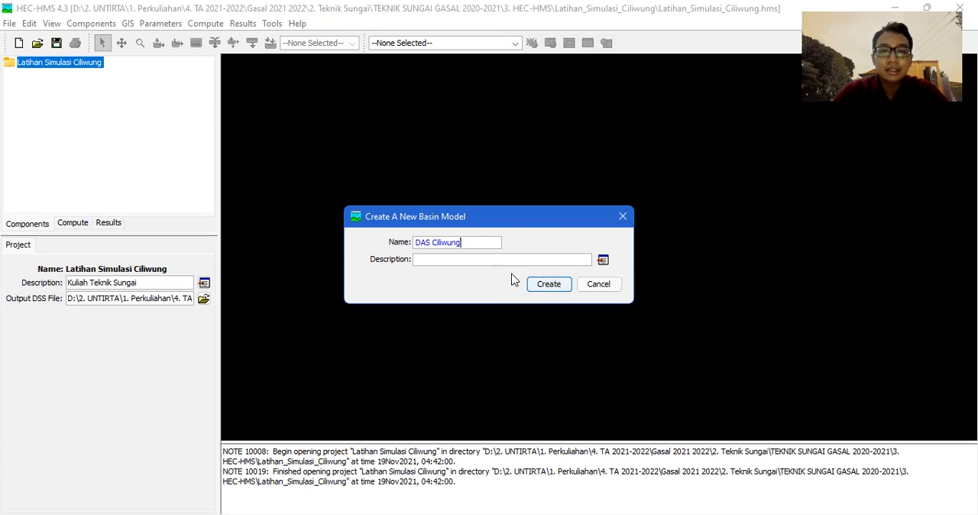
click(547, 290)
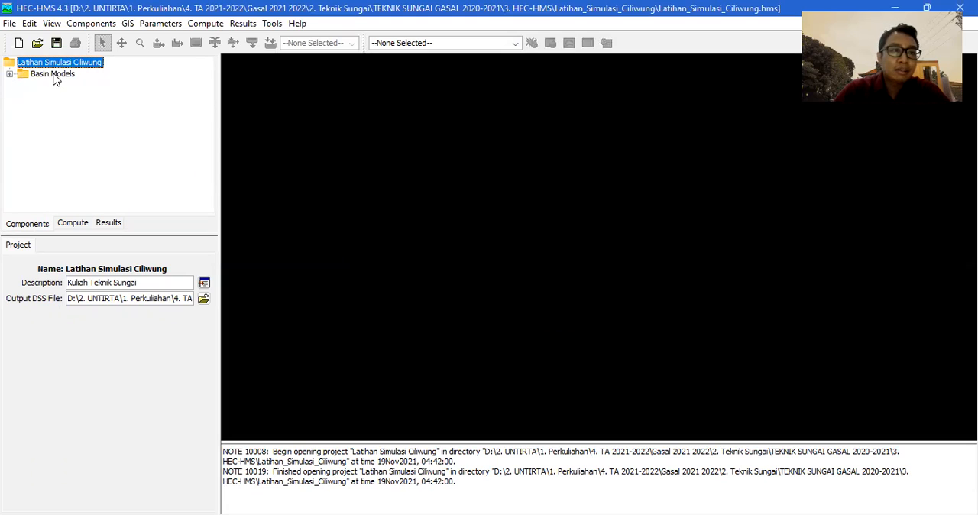
Open the DAS Ciliwung basin model from the project tree and maximize its map window.
click(53, 74)
click(9, 74)
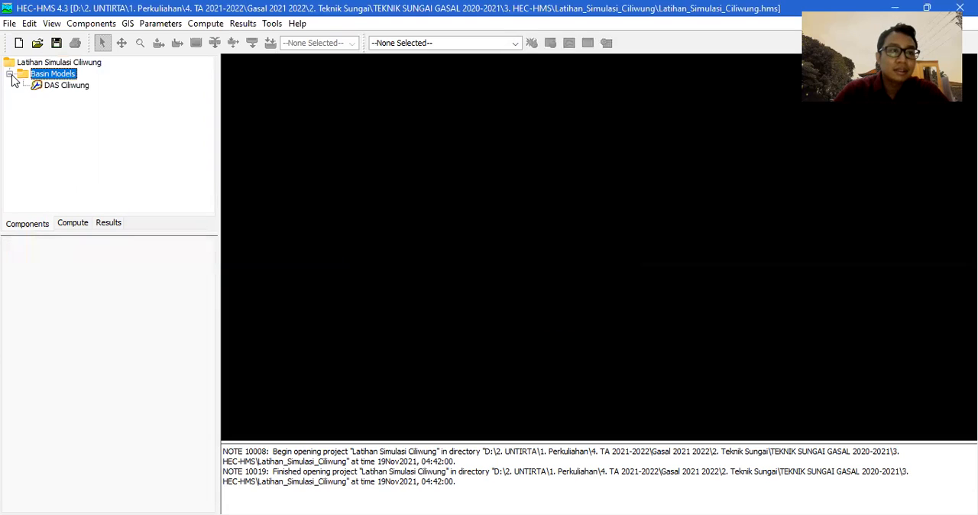
click(74, 89)
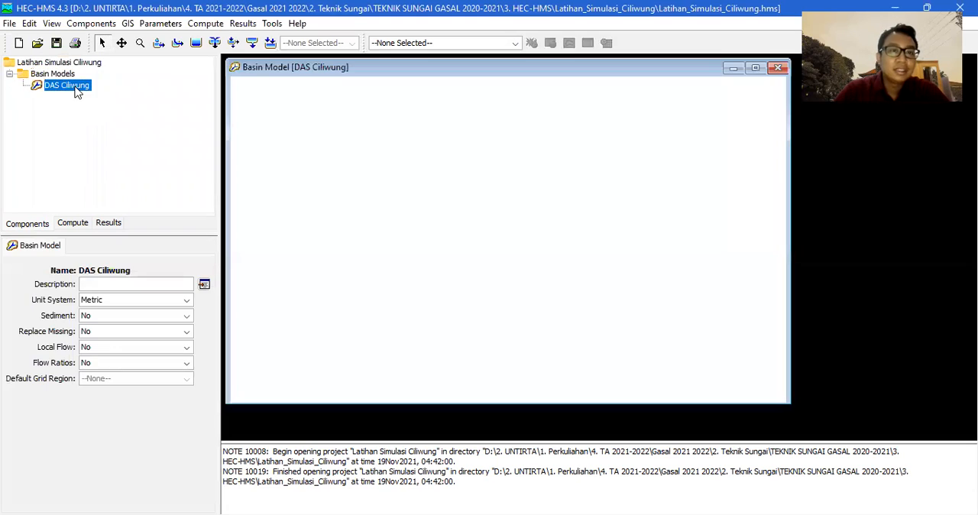
click(754, 68)
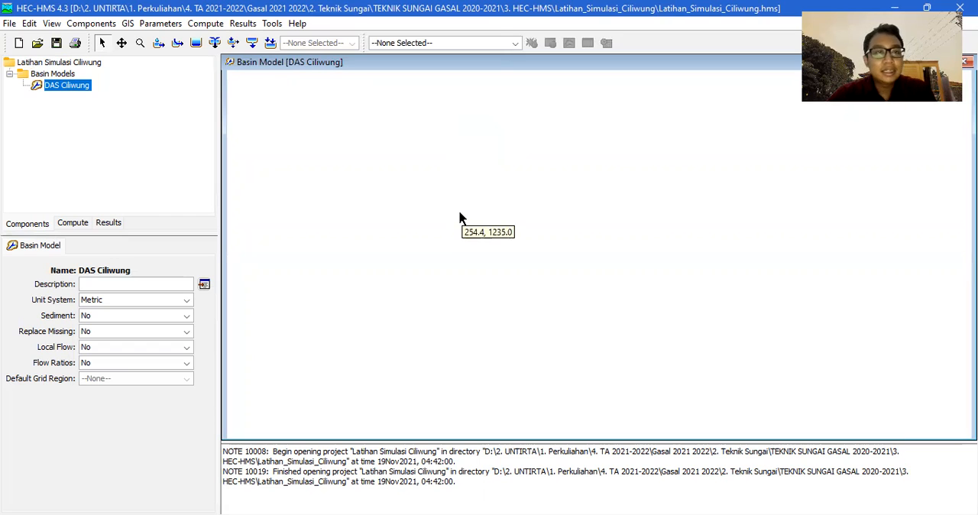
Start adding a map layer to the basin map and browse to 1. Perkuliahan within 2. UNTIRTA on the DATA (D:) drive.
right_click(432, 124)
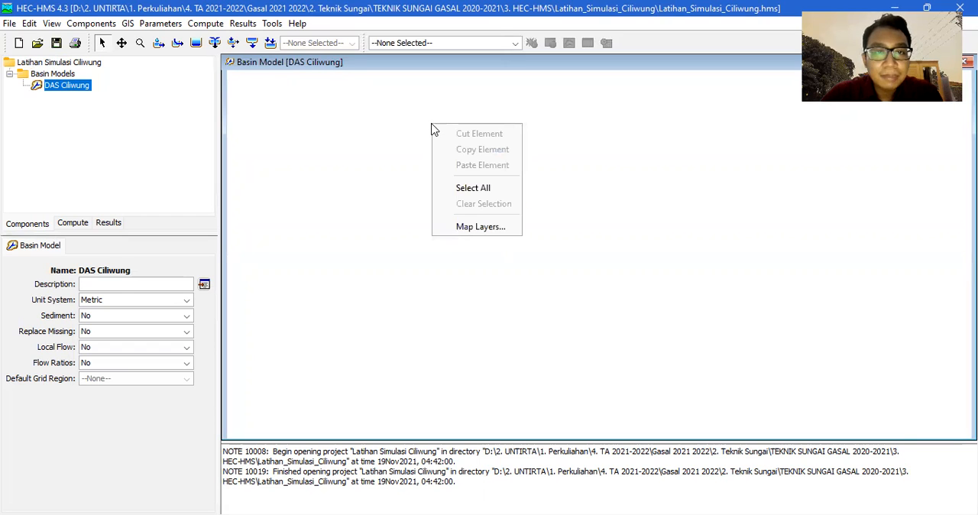
right_click(389, 123)
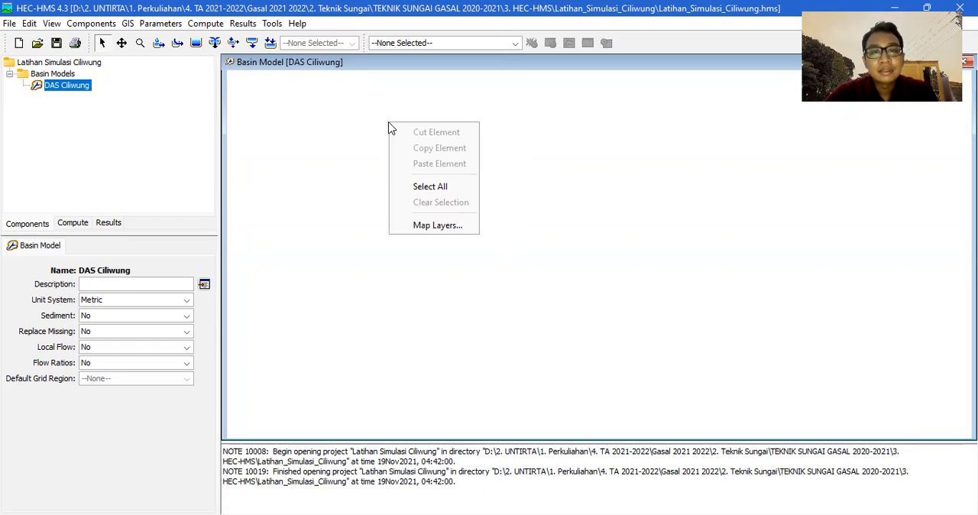
click(428, 226)
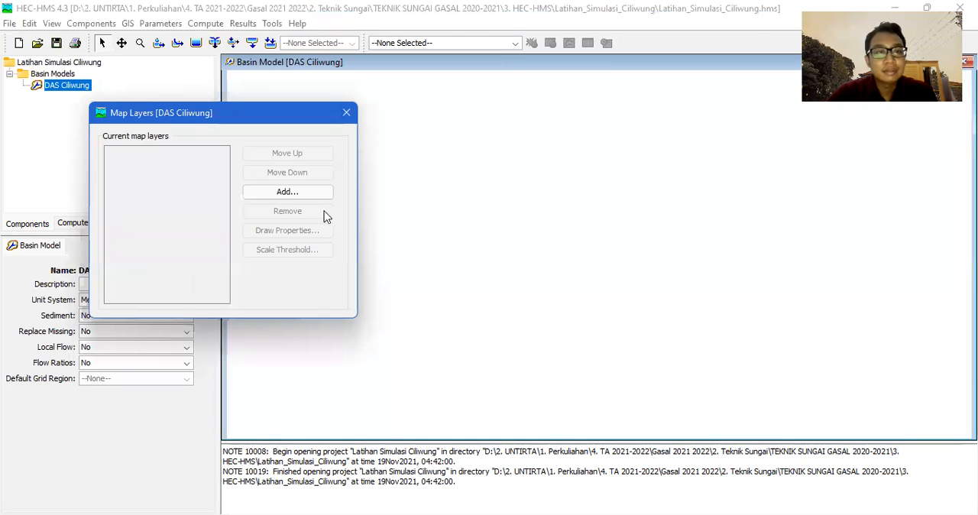
click(279, 197)
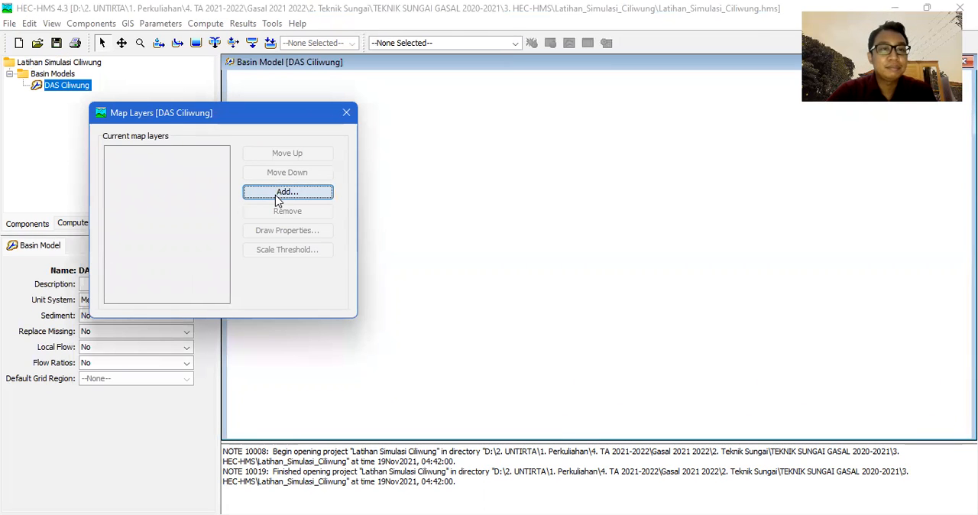
click(45, 278)
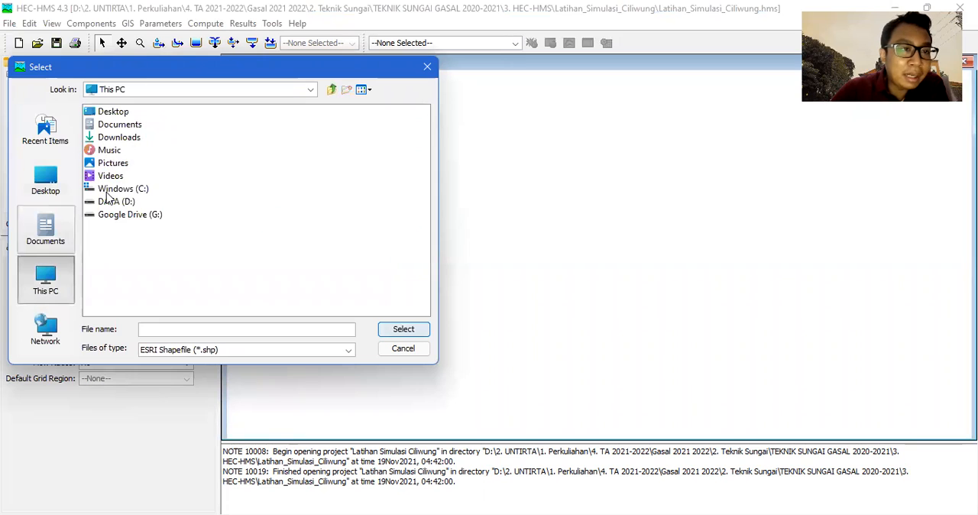
double_click(119, 203)
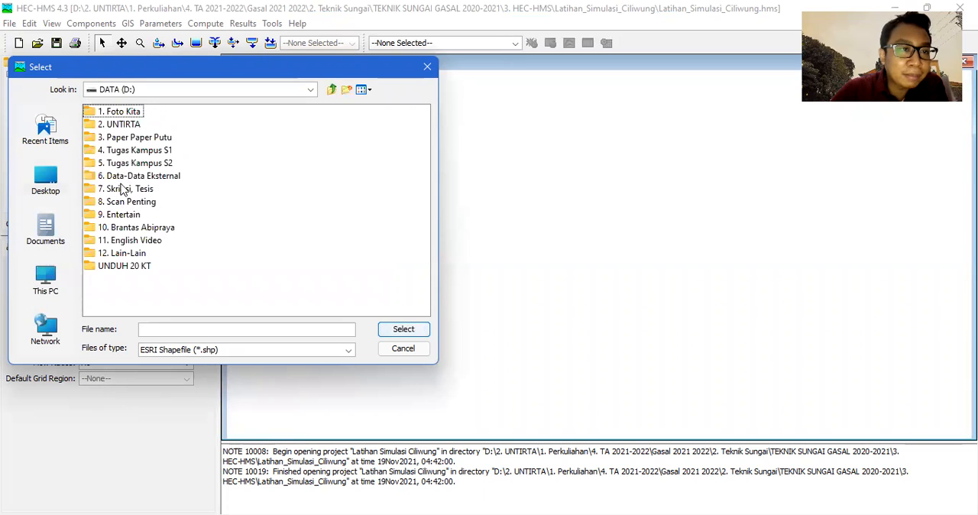
double_click(132, 127)
double_click(129, 113)
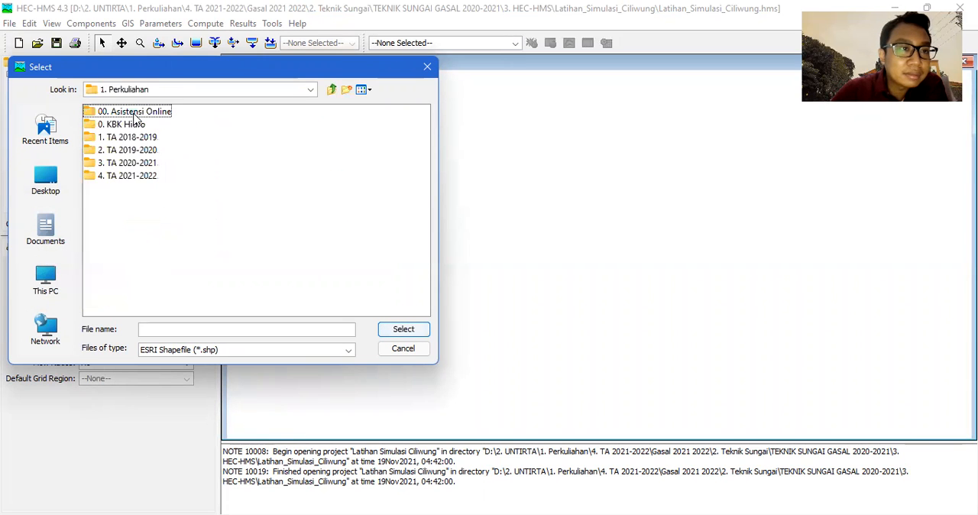
Add the BACKDROP DAS CILIWUNG2 shapefile from 4. TA 2021-2022, Gasal 2021 2022, 2. Teknik Sungai, TEKNIK SUNGAI GASAL 2020-2021, 3. HEC-HMS as a map layer.
double_click(135, 177)
double_click(131, 113)
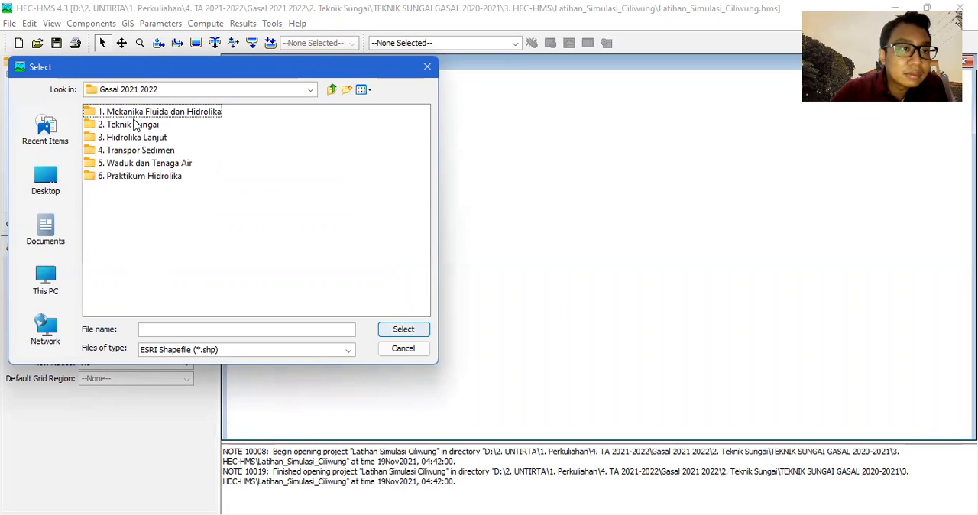
double_click(134, 124)
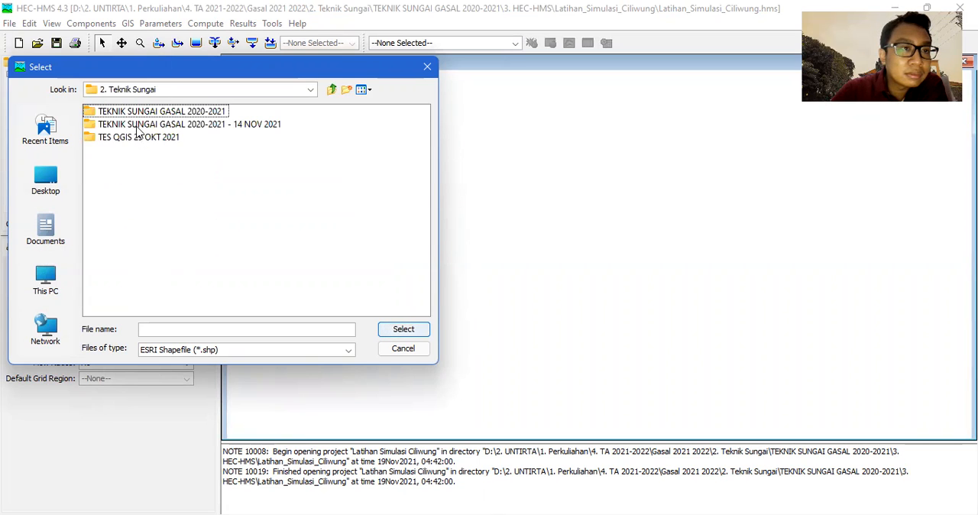
double_click(140, 114)
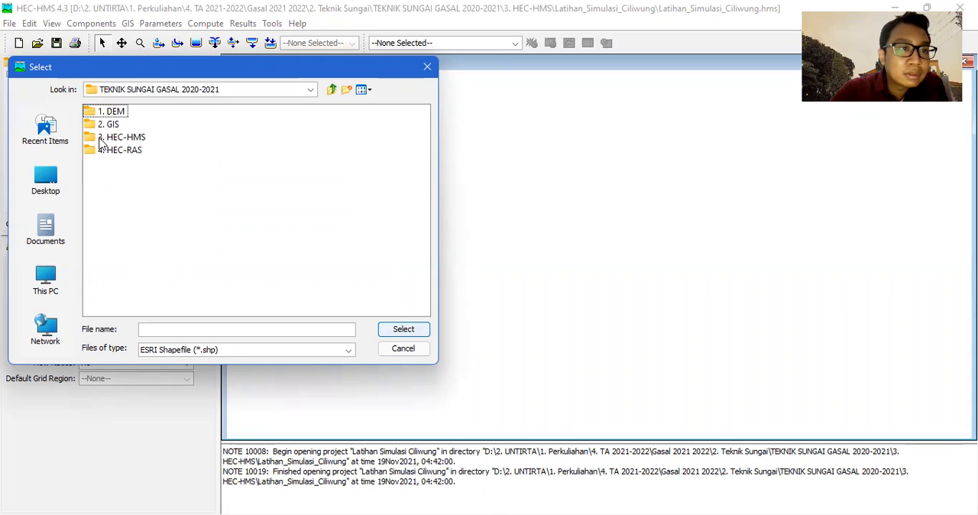
double_click(119, 138)
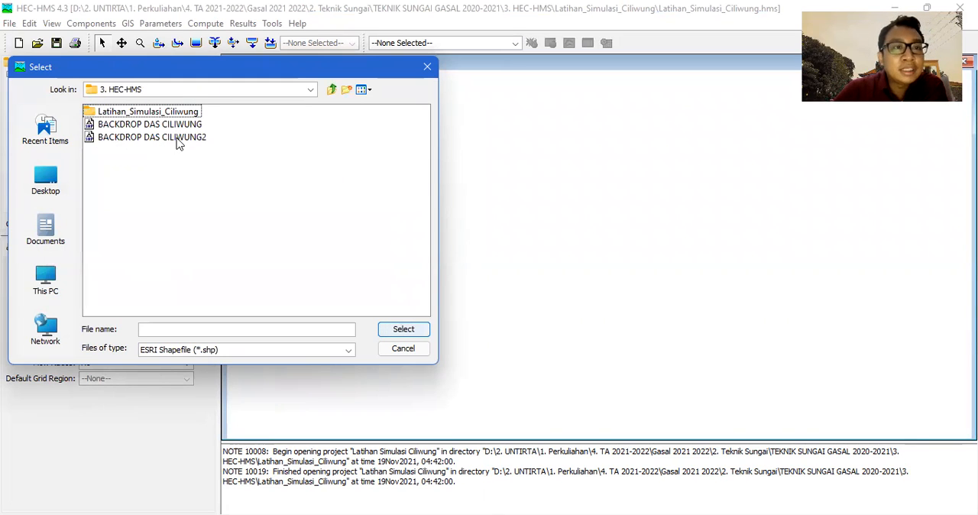
click(178, 139)
click(407, 330)
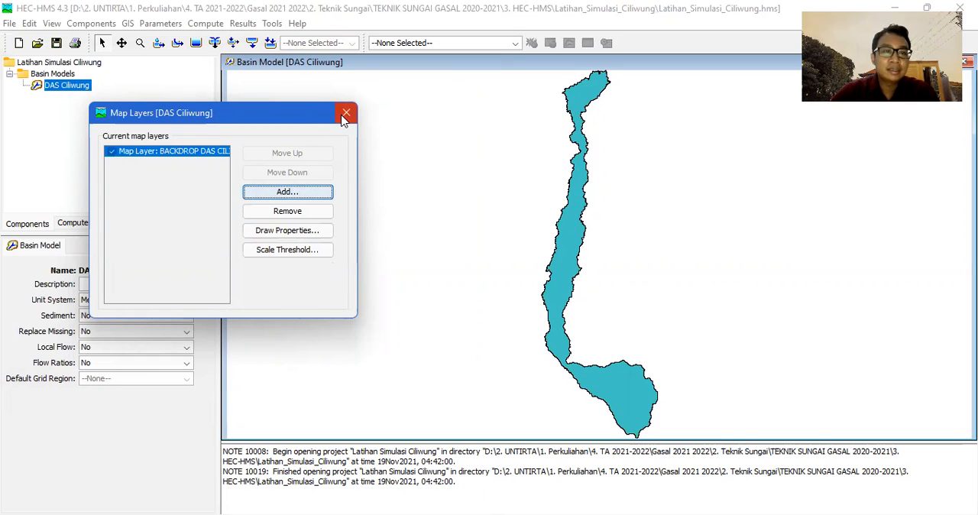
Give the backdrop layer's polygon border a thicker line weight in its draw properties, keeping the fill displayed, and apply it.
click(304, 237)
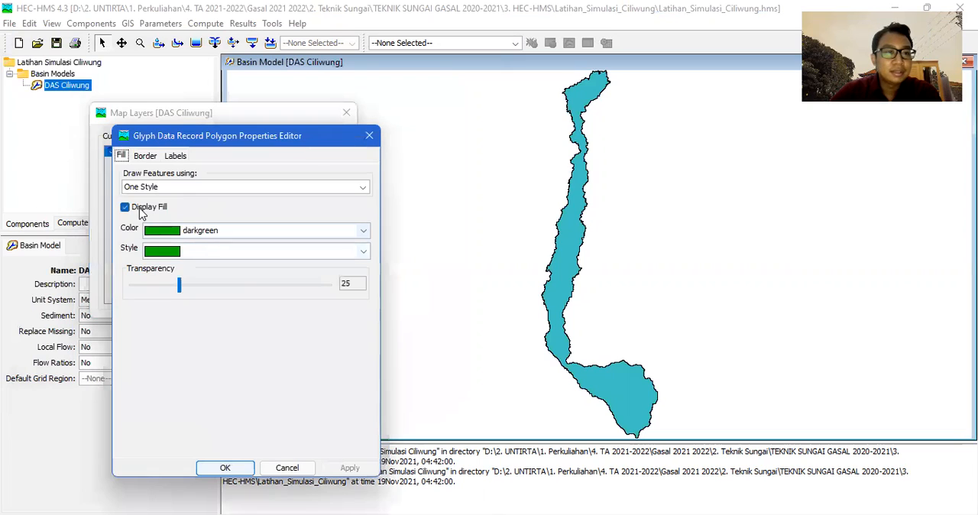
click(126, 208)
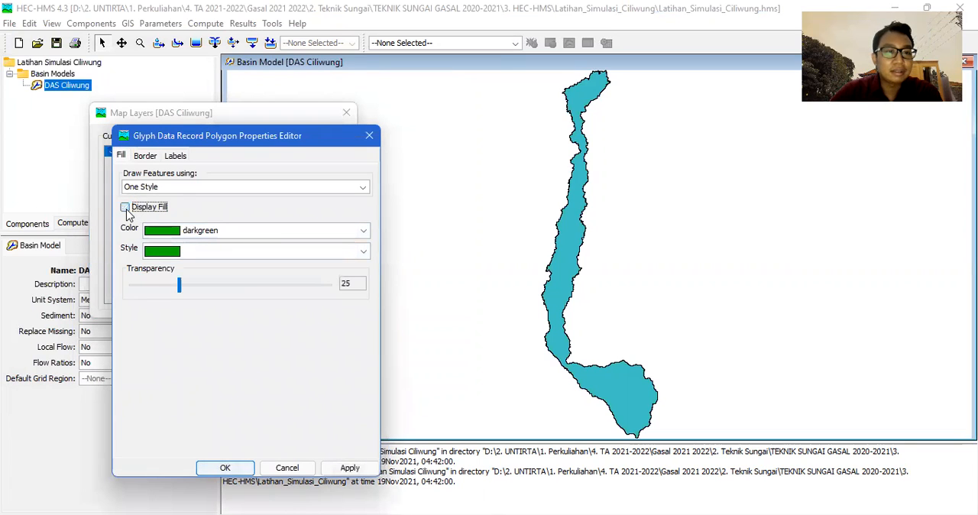
click(125, 208)
click(145, 156)
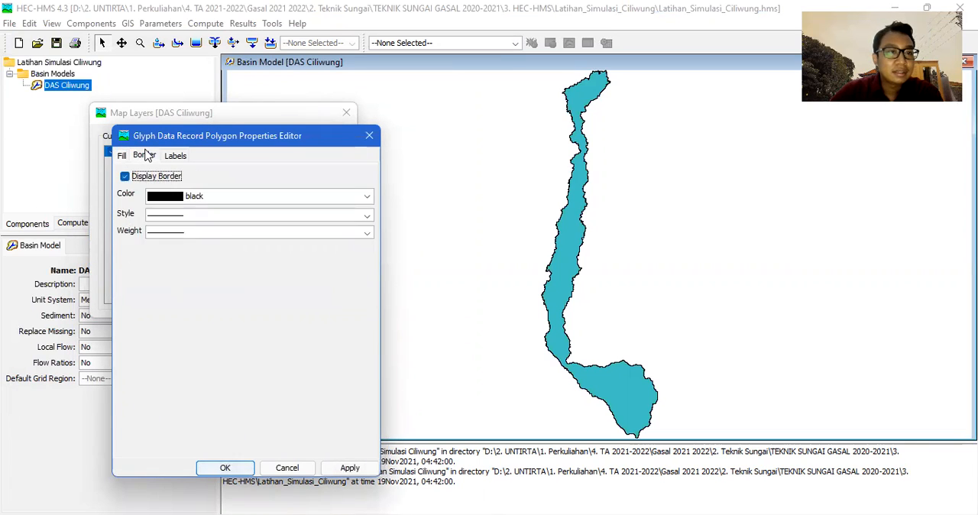
click(125, 156)
click(144, 156)
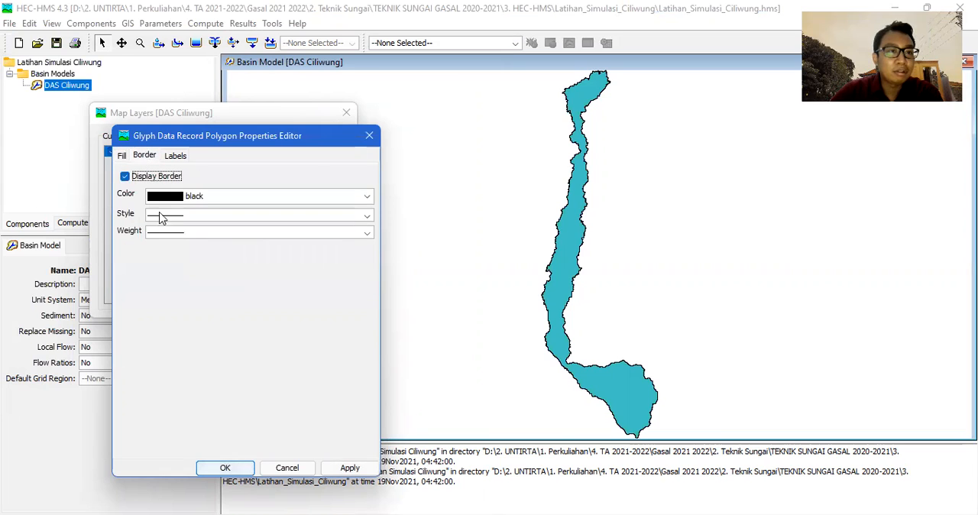
click(367, 232)
click(169, 274)
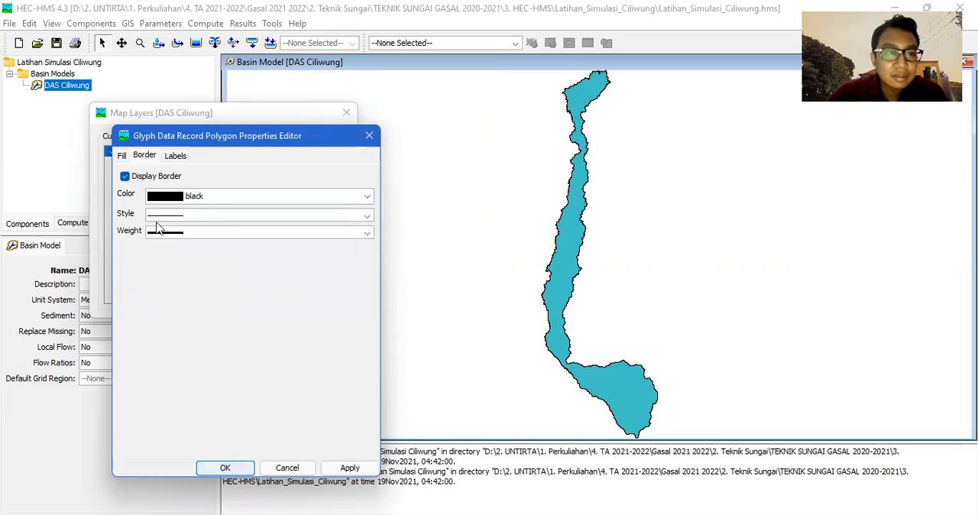
click(122, 156)
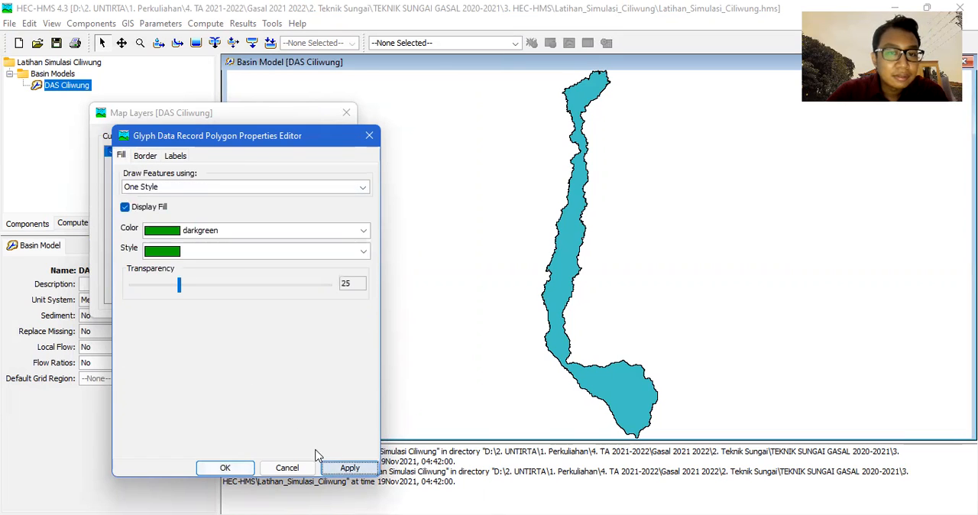
click(345, 468)
Fill the backdrop polygon with lightcyan at transparency 6 and accept the draw properties.
click(177, 236)
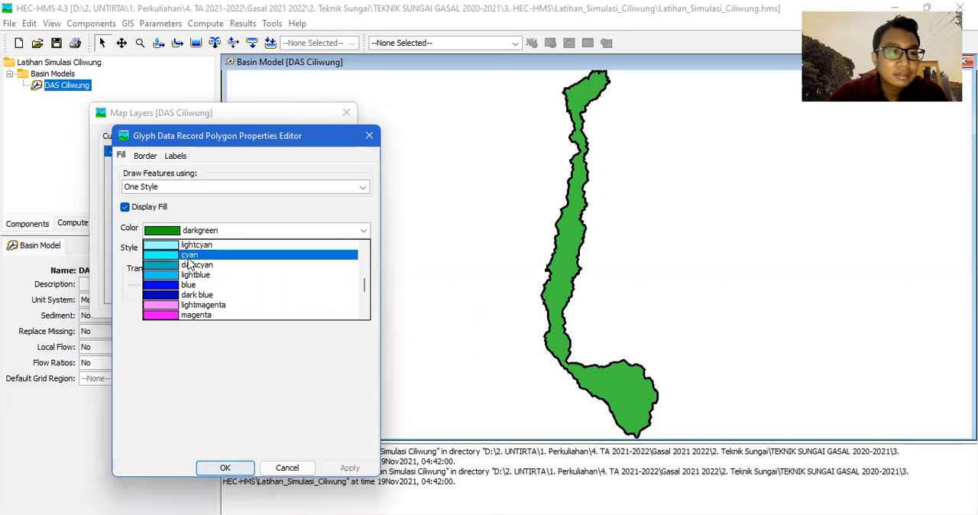
click(192, 245)
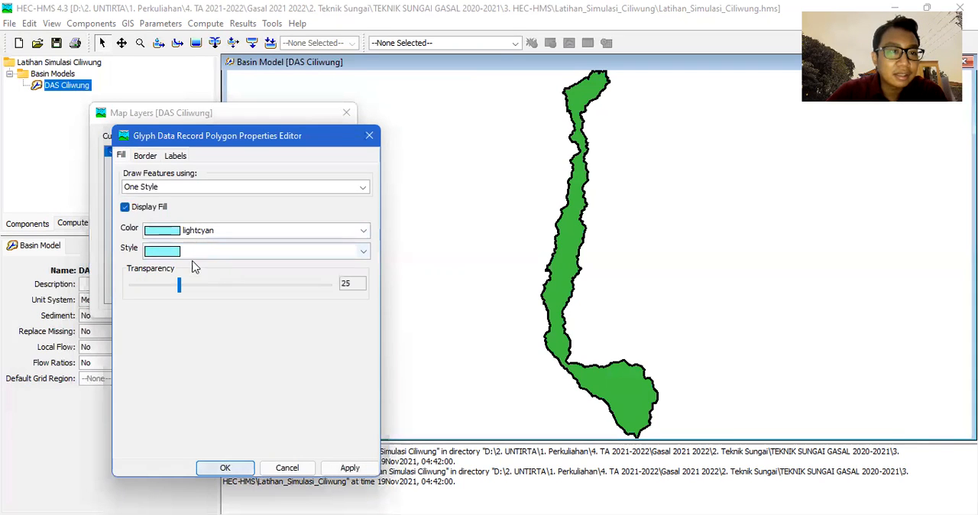
click(364, 252)
click(366, 260)
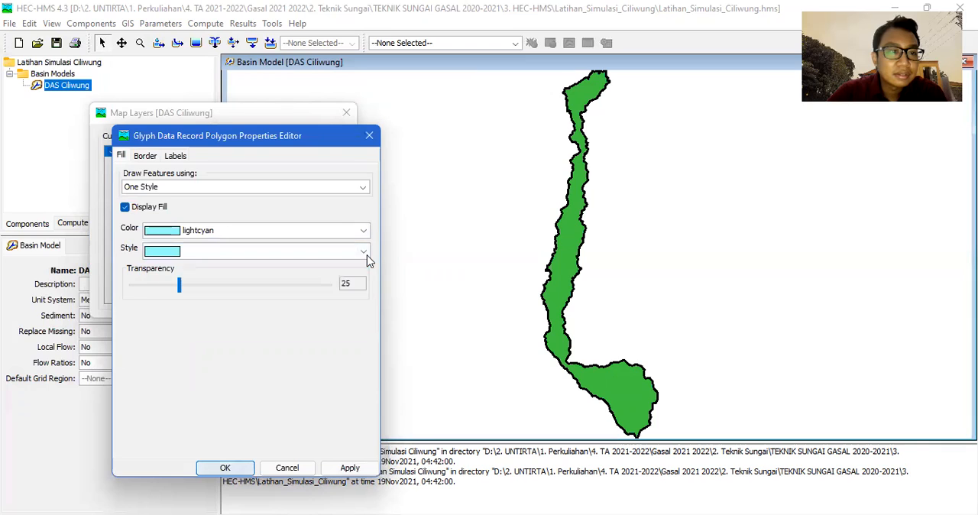
drag(176, 289, 148, 295)
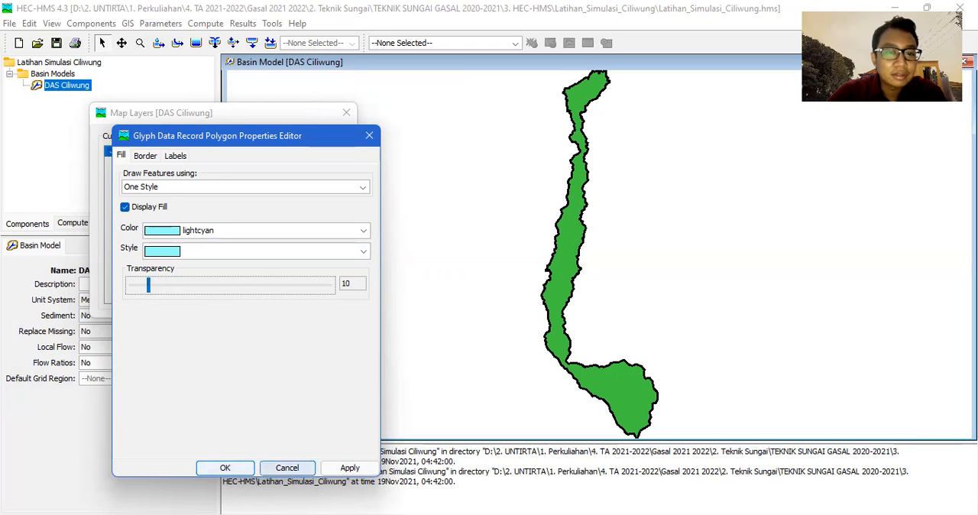
click(350, 468)
drag(155, 293, 141, 292)
click(347, 467)
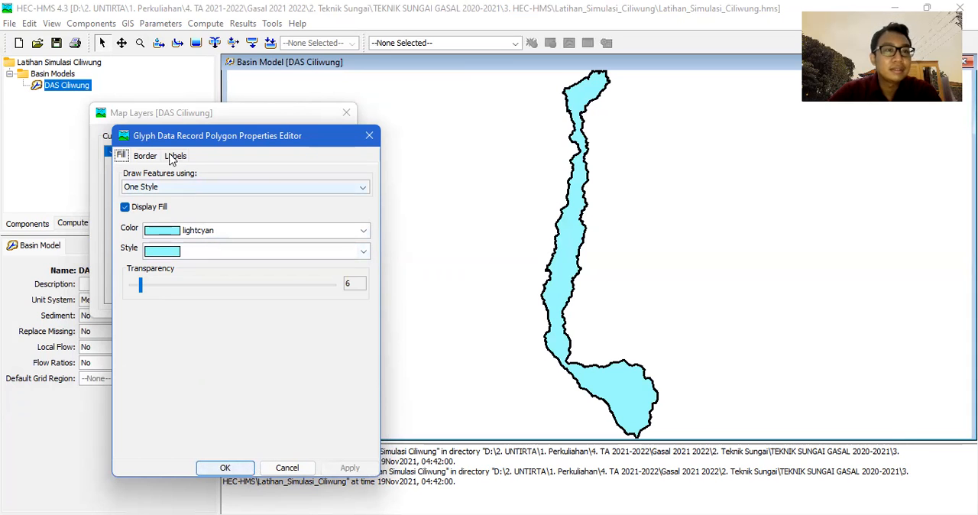
click(243, 468)
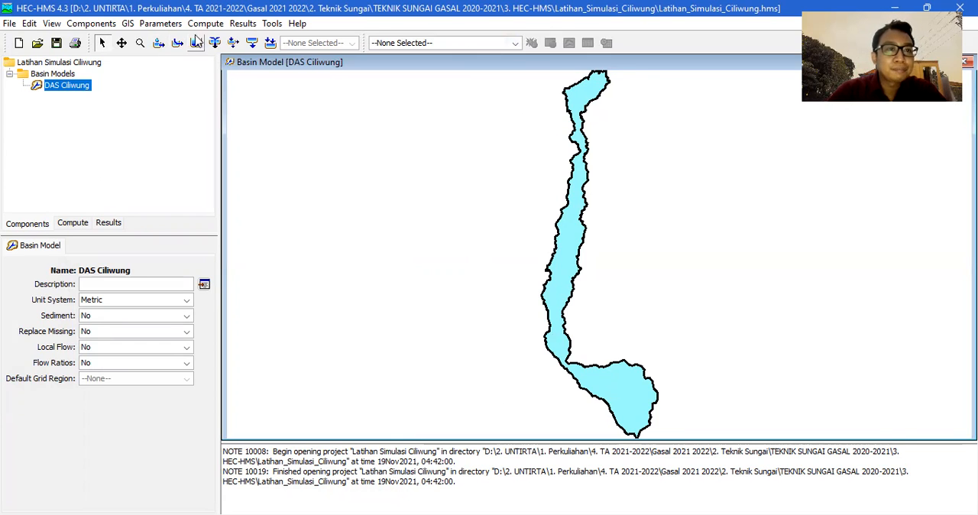
click(91, 24)
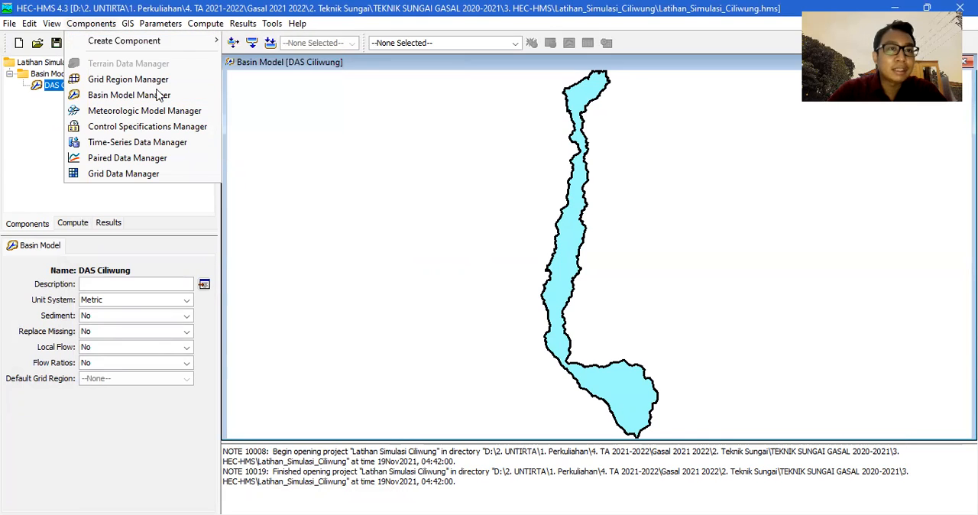
click(22, 156)
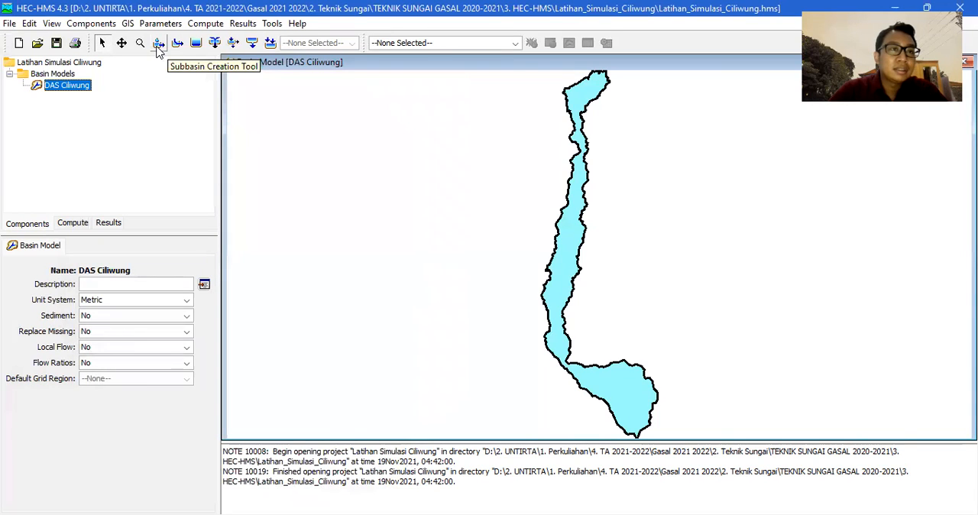
Create a subbasin element named DAS Ciliwung near the southern tip of the basin polygon.
click(158, 45)
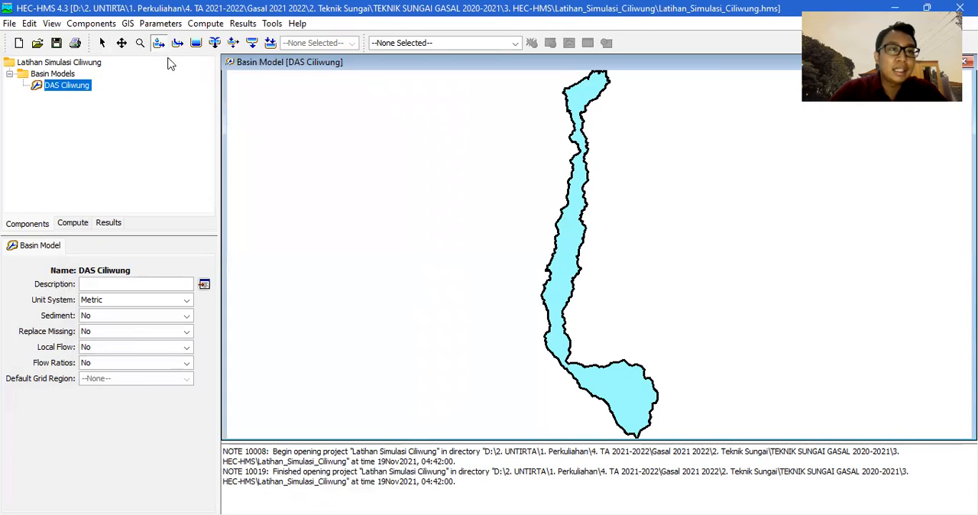
click(636, 418)
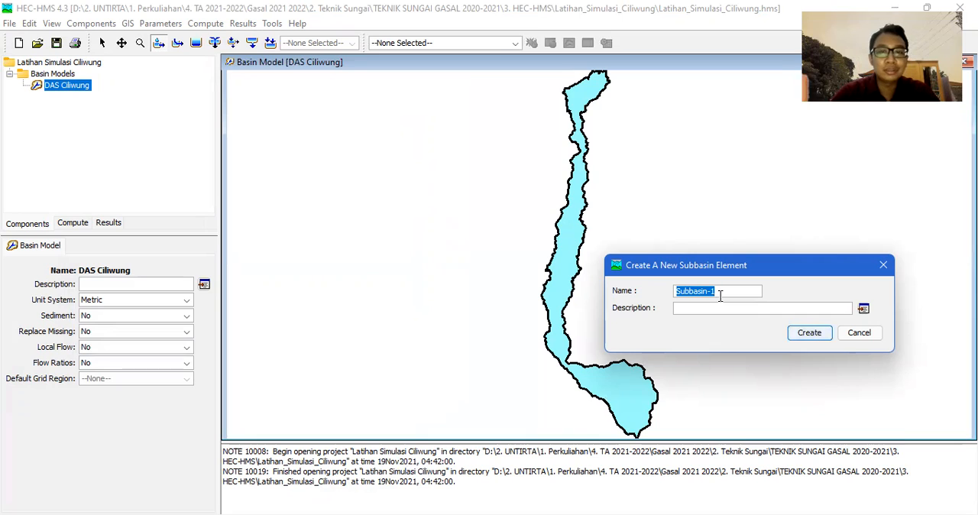
text(D)
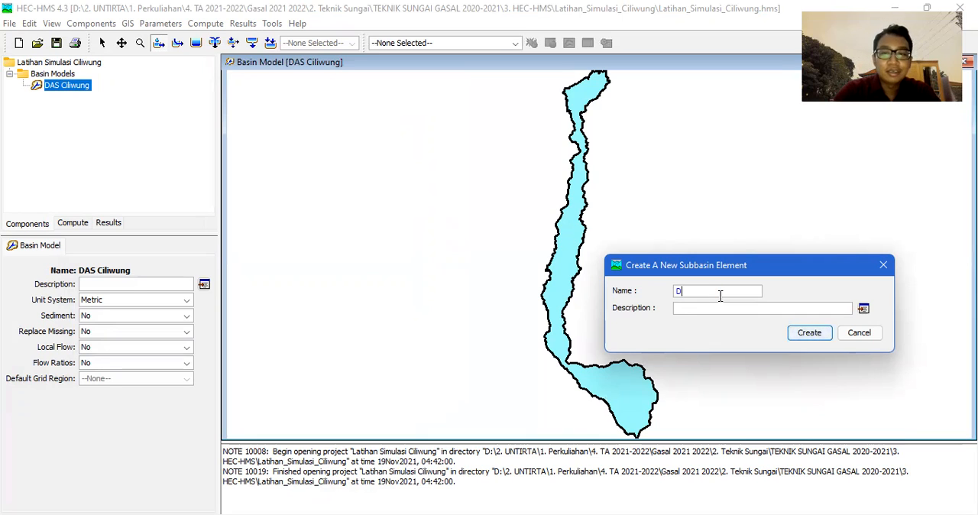
text(AS Ciliwung)
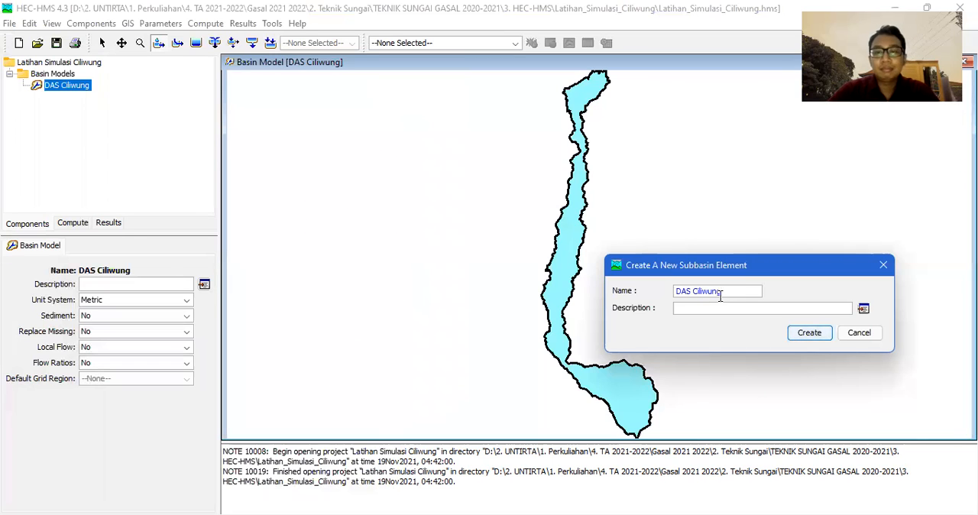
click(809, 333)
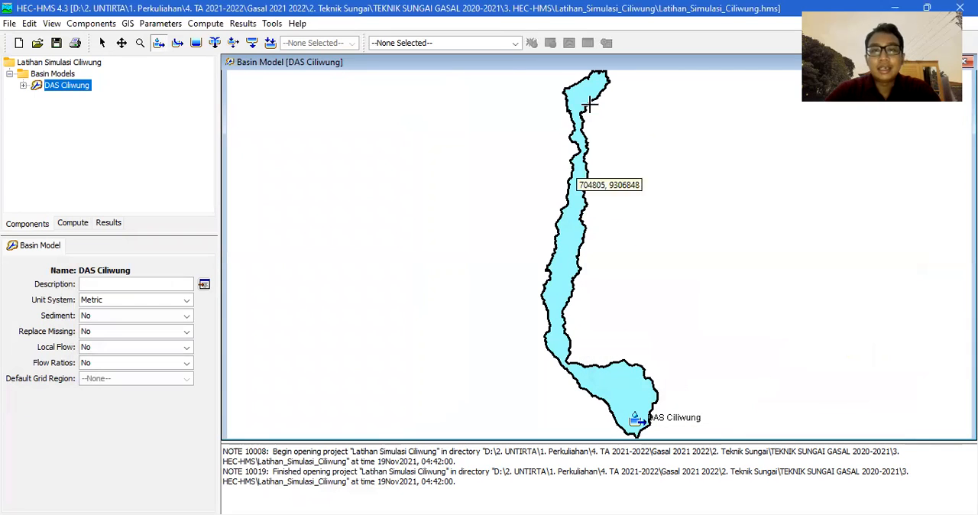
Create a junction element named Outlet DAS at the northern tip of the basin polygon.
click(217, 44)
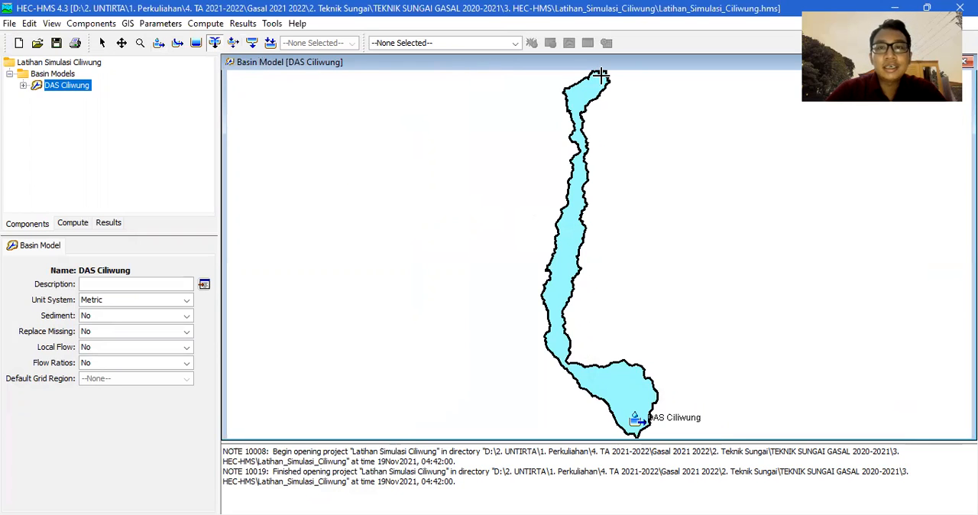
scroll(601, 74, down, 1)
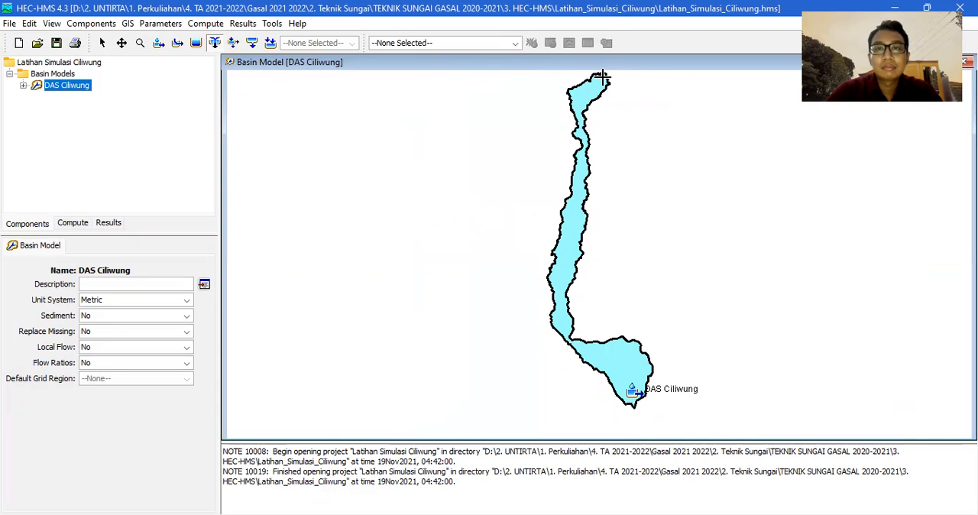
click(603, 78)
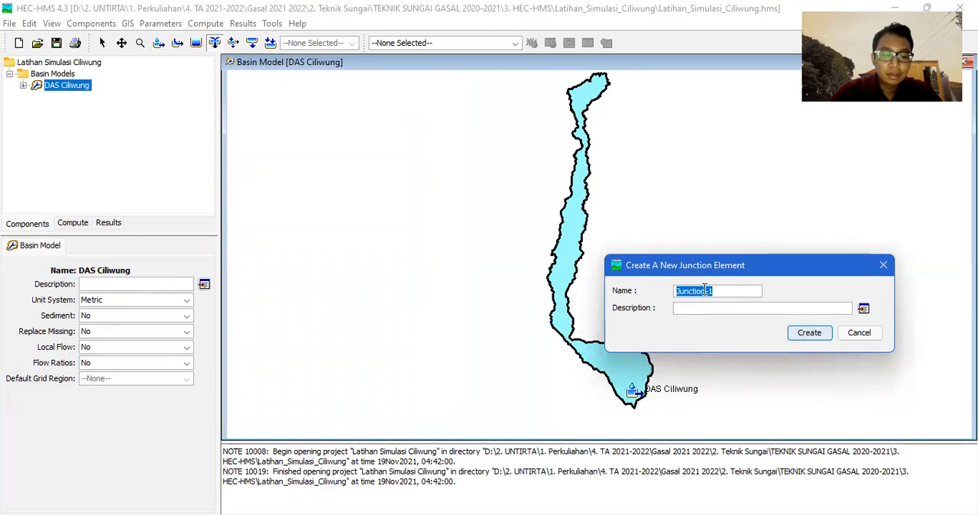
text(Outlet)
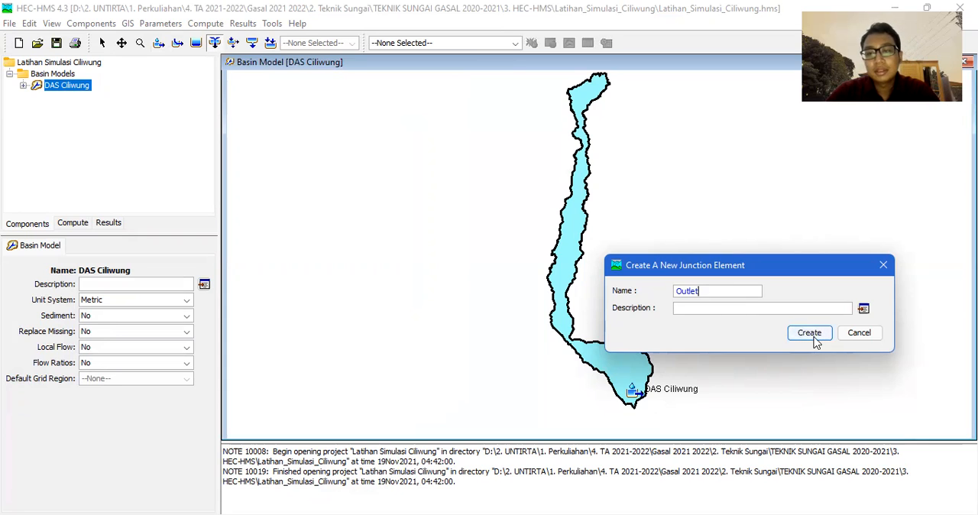
drag(699, 290, 650, 281)
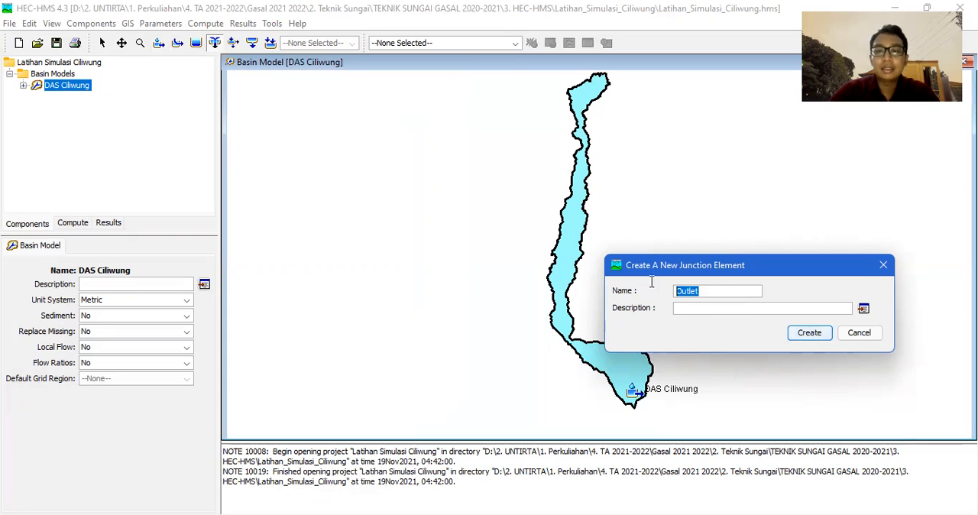
click(717, 289)
text(DAS)
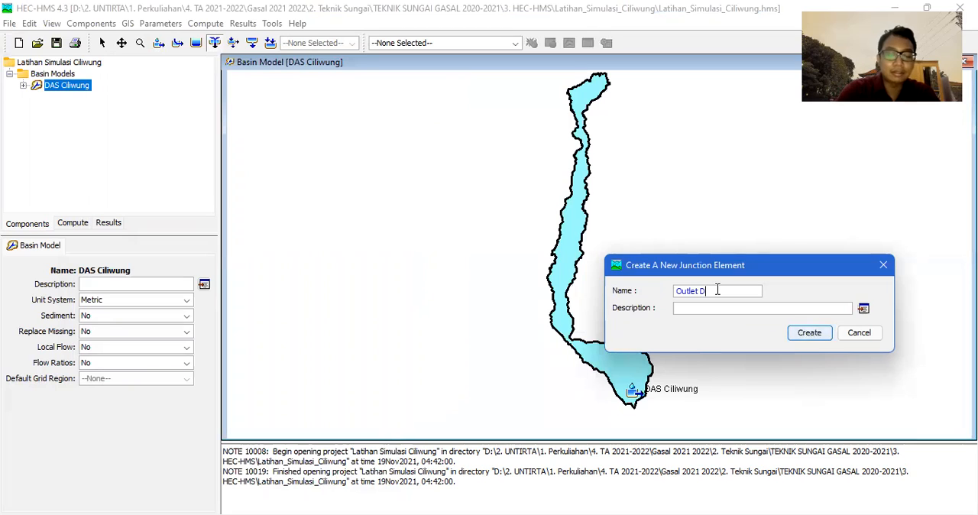
click(811, 336)
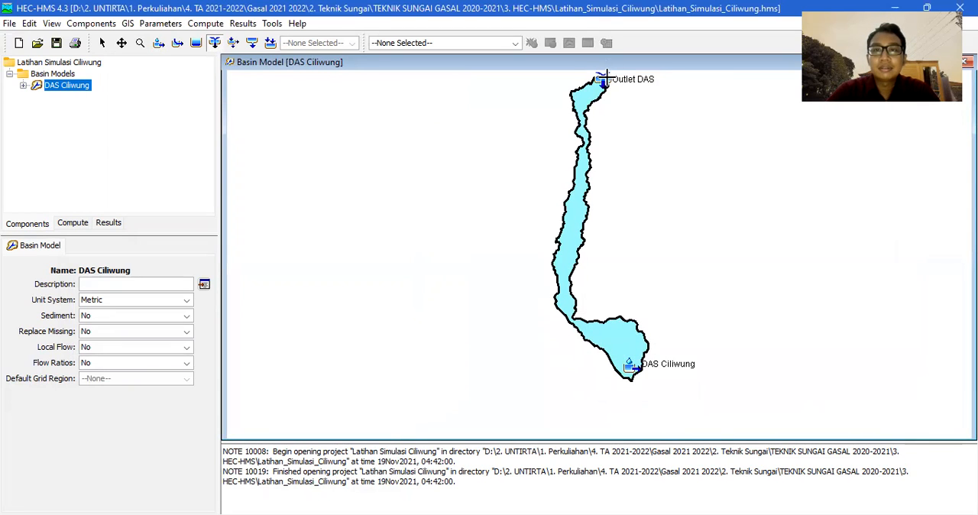
Draw a reach named Sungai Utama Ciliwung from the DAS Ciliwung subbasin to the Outlet DAS junction and save the project.
click(121, 42)
drag(557, 153, 517, 184)
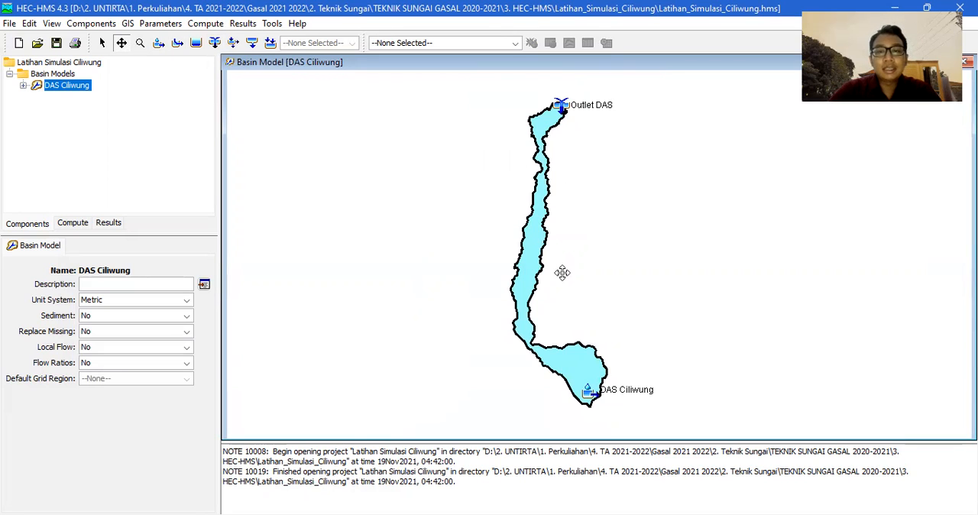
click(181, 45)
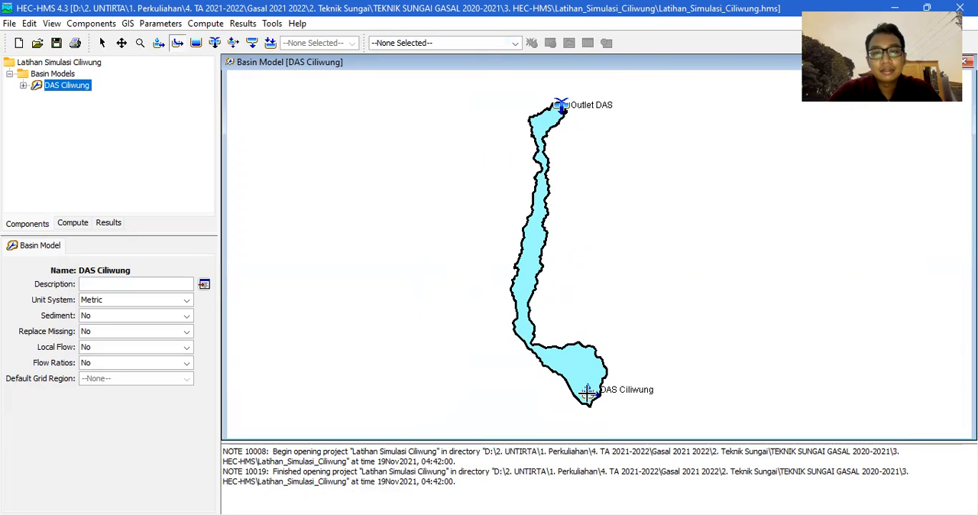
click(586, 391)
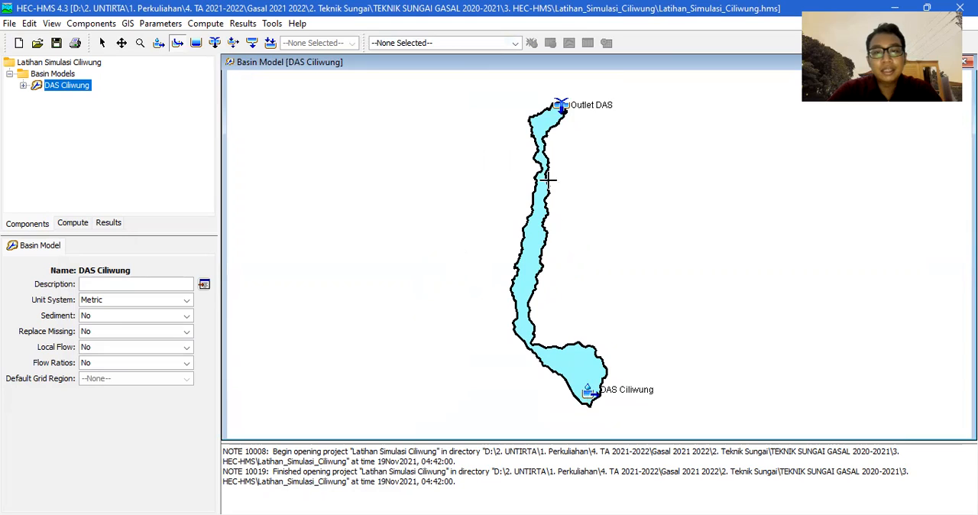
double_click(560, 104)
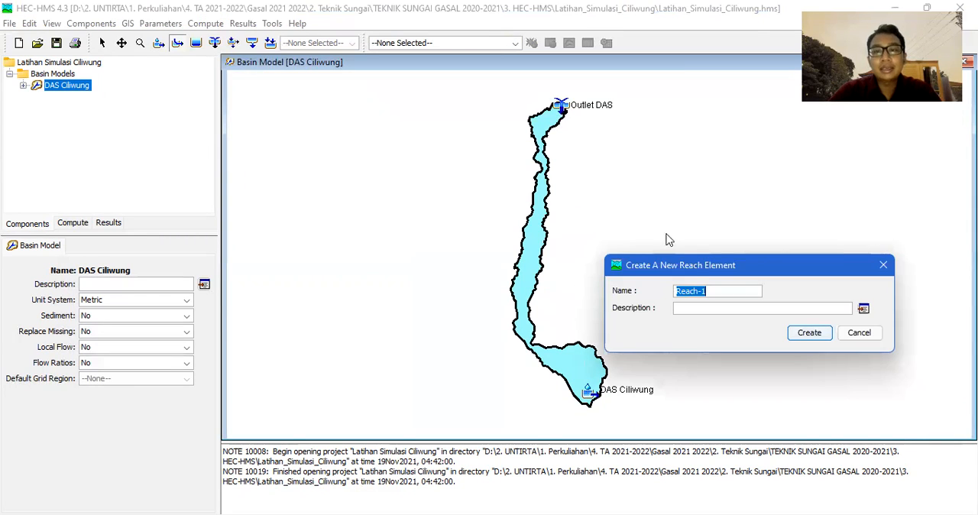
text(Su)
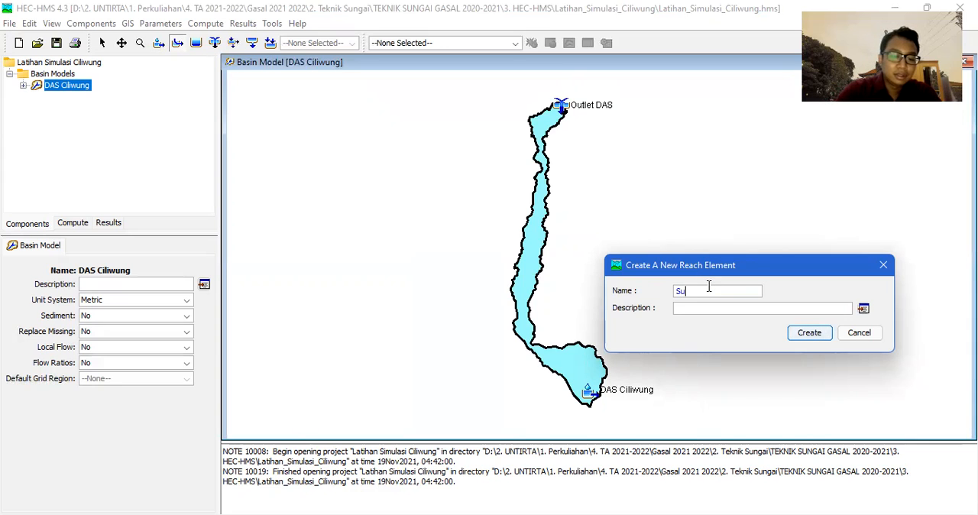
text(ngai Ciliwung)
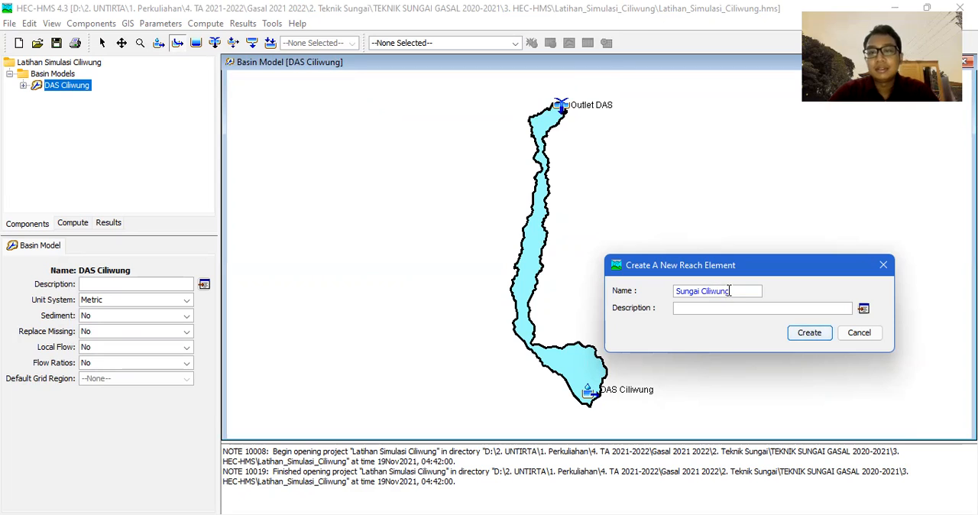
click(704, 288)
text(Utama)
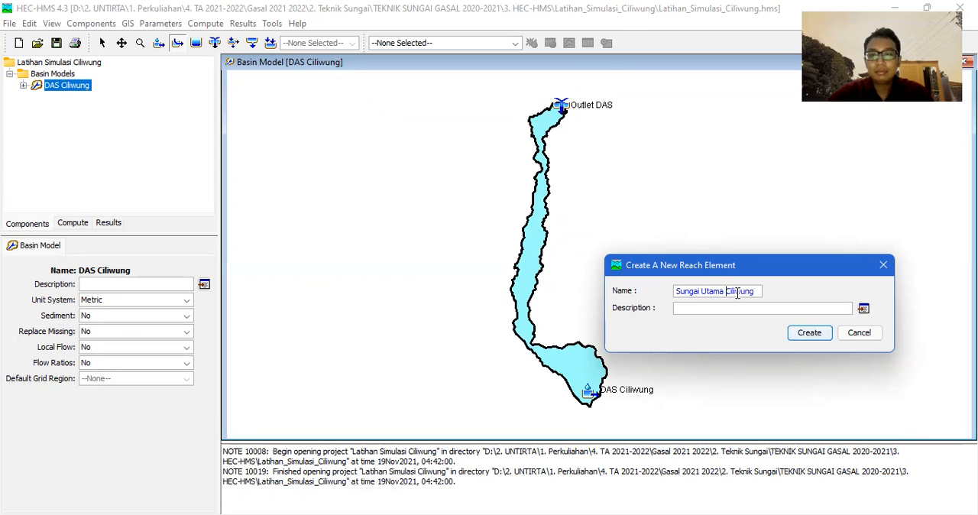
click(808, 336)
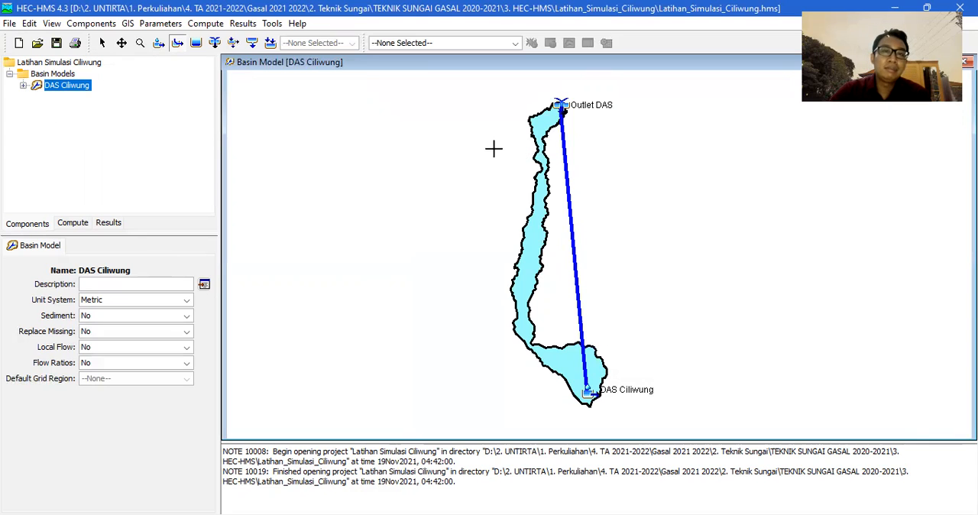
click(56, 42)
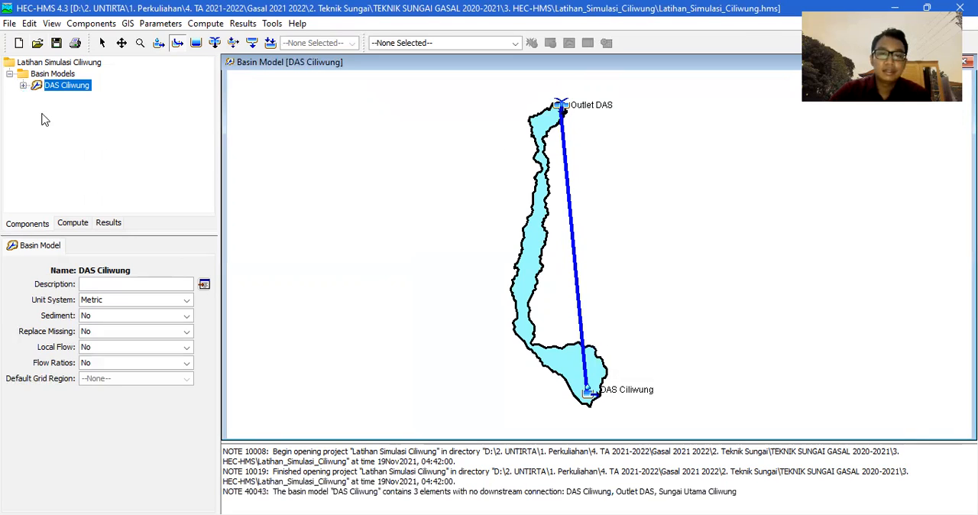
Open the DAS Ciliwung subbasin's properties from the basin model and set its downstream element to Sungai Utama Ciliwung.
click(35, 87)
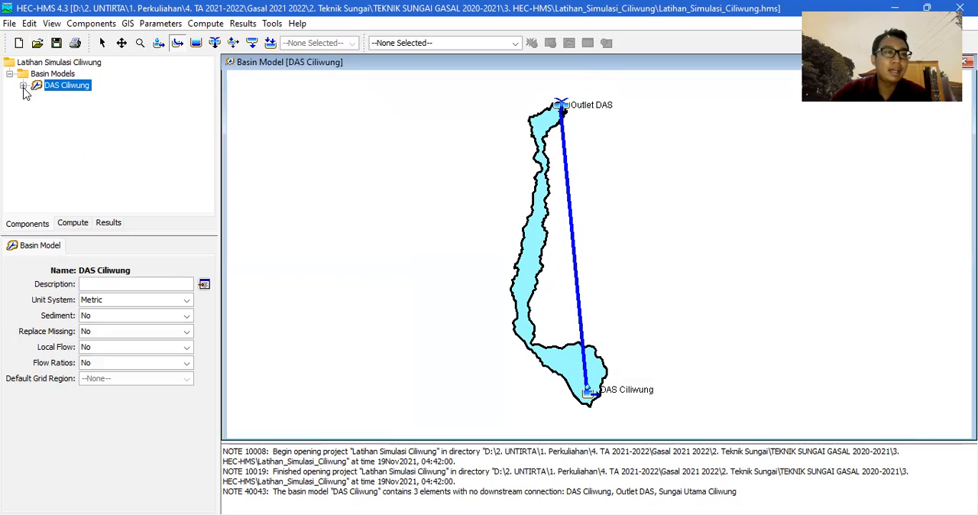
click(23, 85)
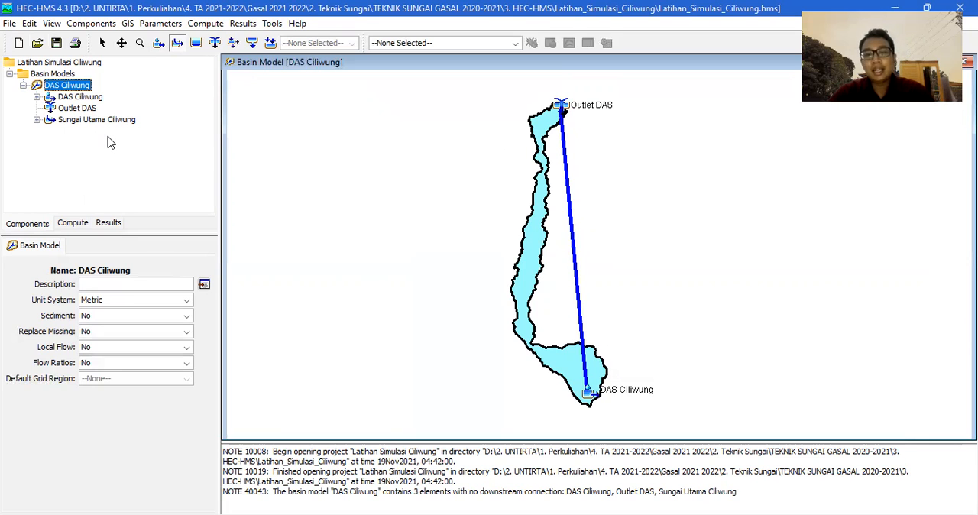
click(76, 98)
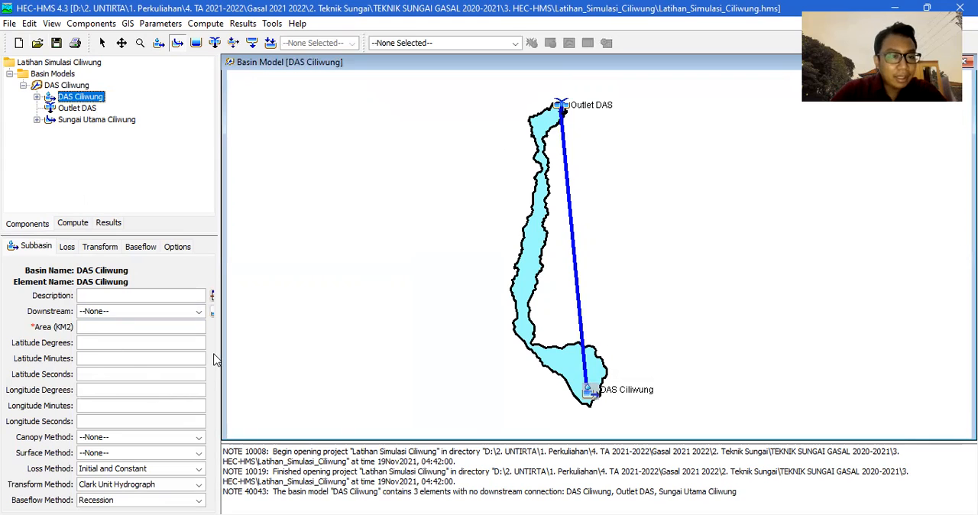
drag(221, 348, 232, 348)
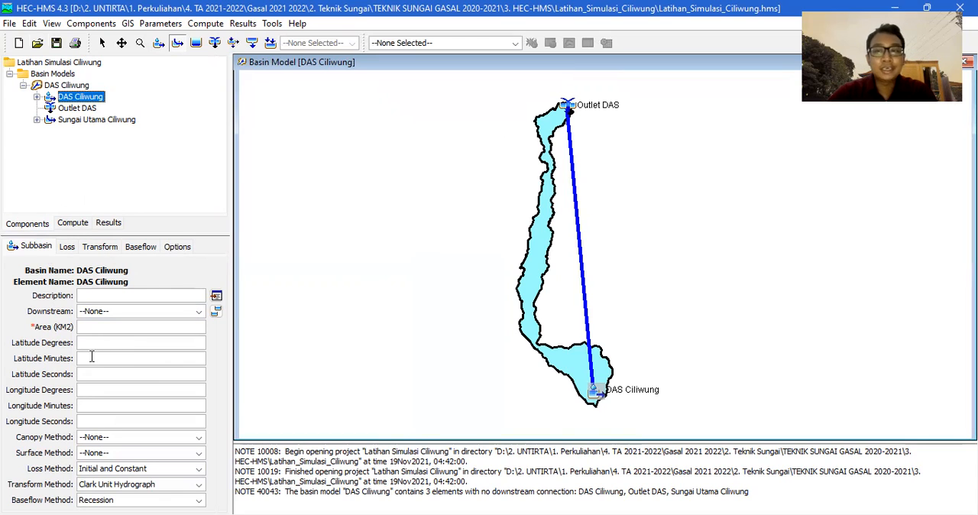
click(90, 315)
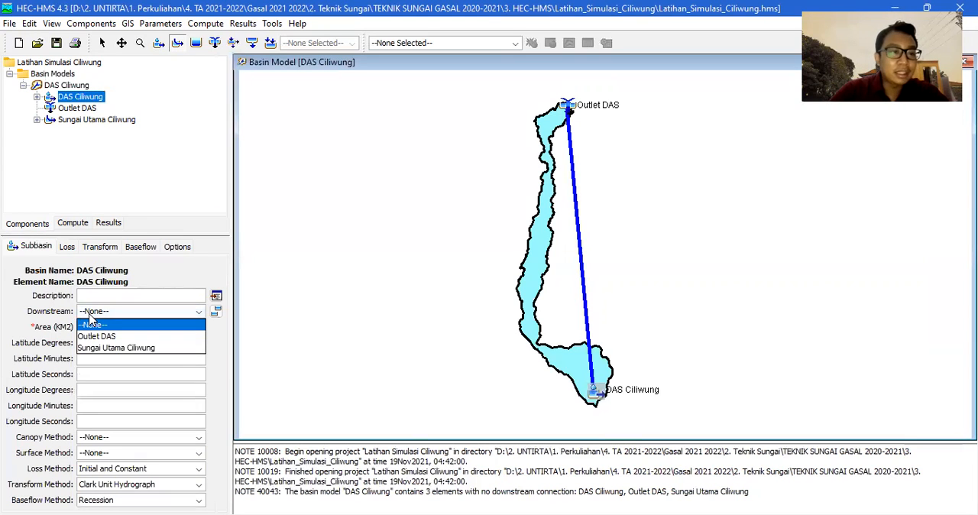
click(115, 348)
click(118, 314)
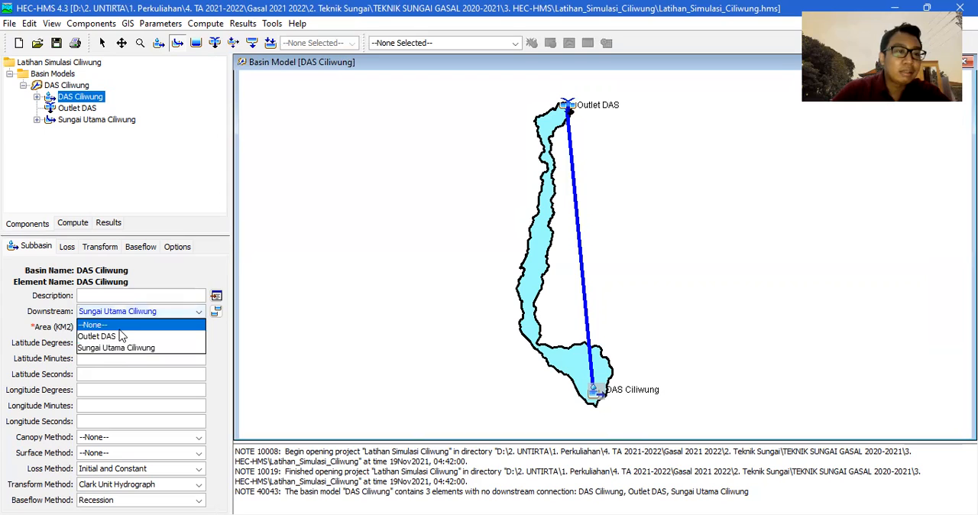
click(118, 349)
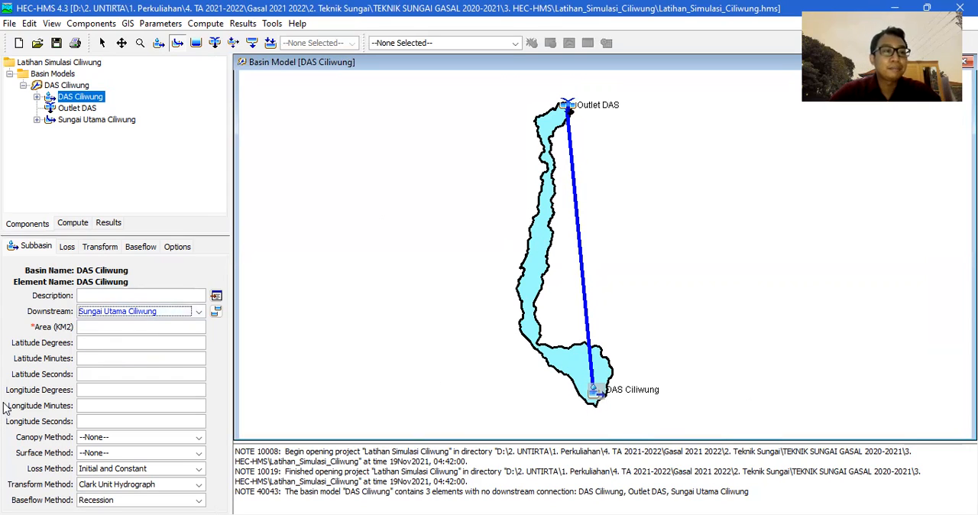
Look up the Ciliwung basin area in the conclusion slide of the PDF in Adobe Acrobat and set the subbasin's area to 384.24 km2.
click(100, 324)
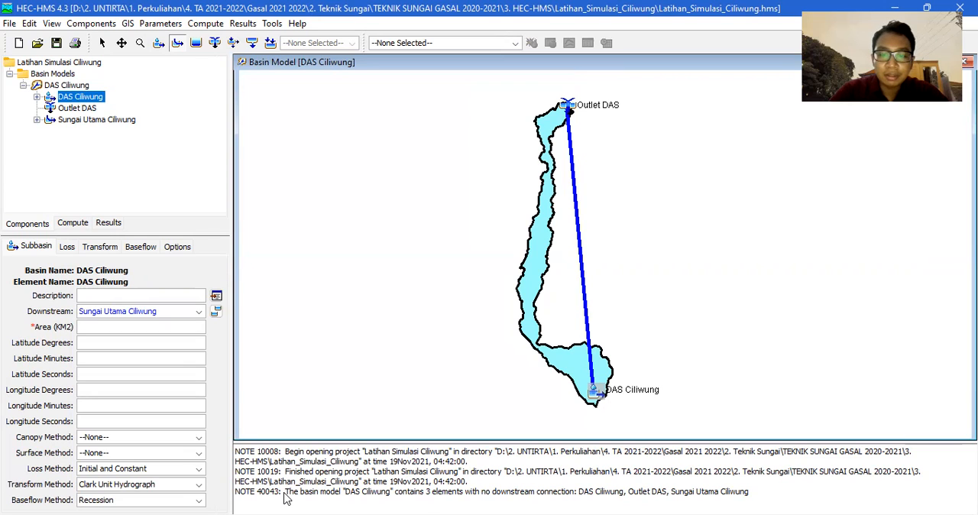
key(alt+Tab)
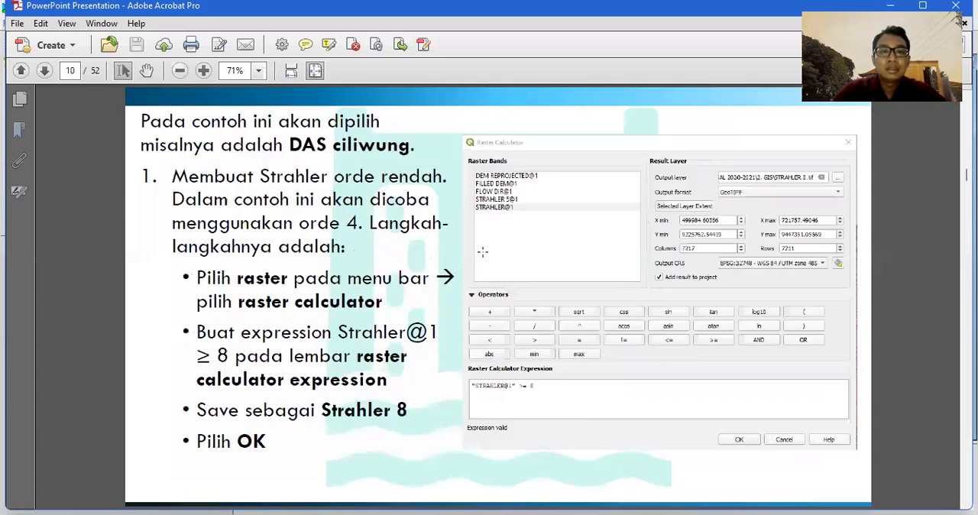
scroll(482, 252, down, 12)
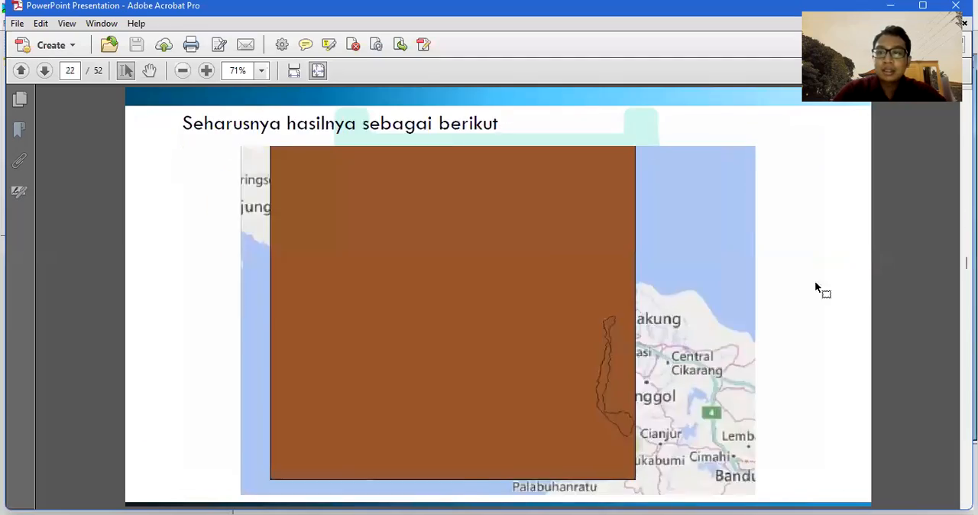
scroll(815, 283, down, 18)
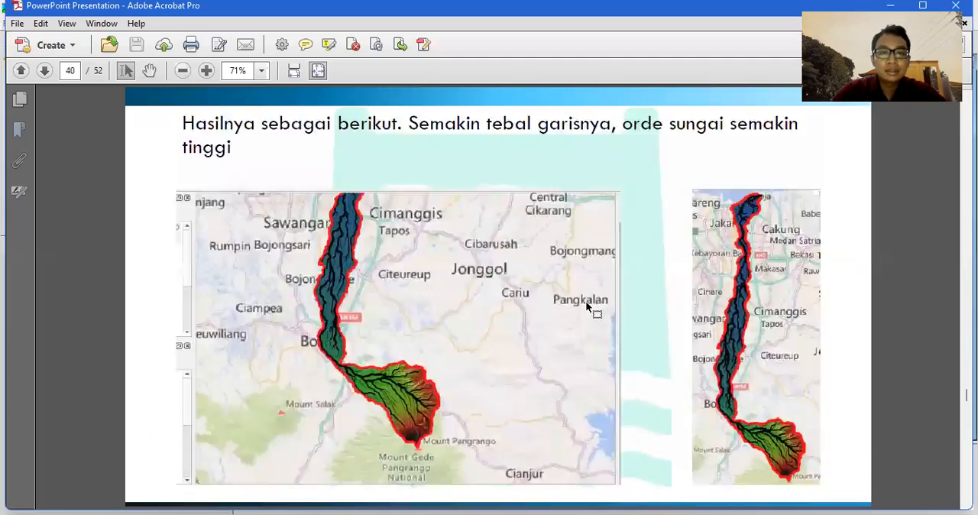
scroll(588, 306, down, 12)
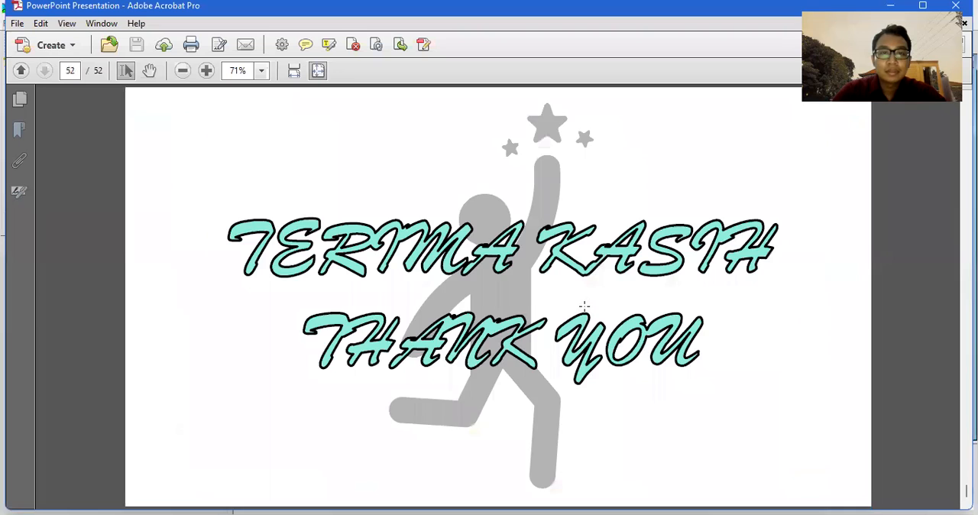
scroll(584, 306, up, 3)
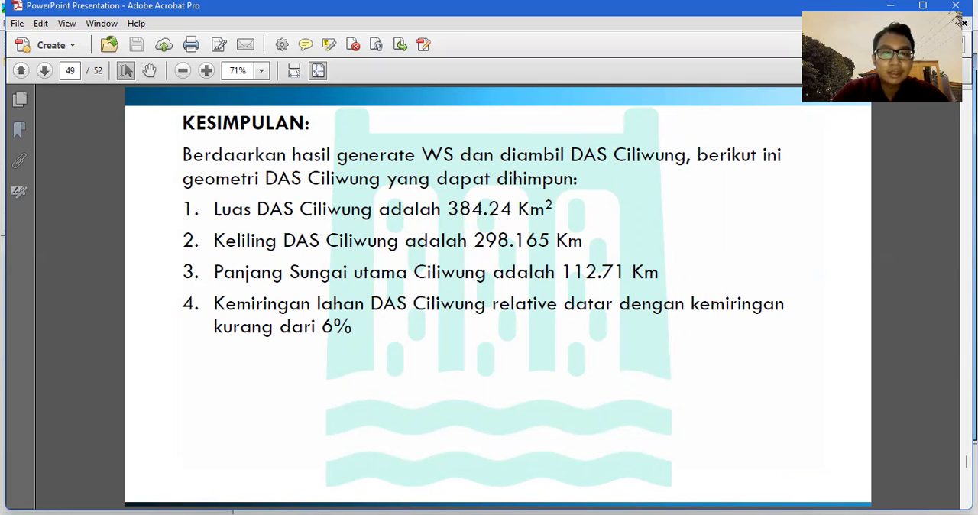
key(alt+Tab)
text(3)
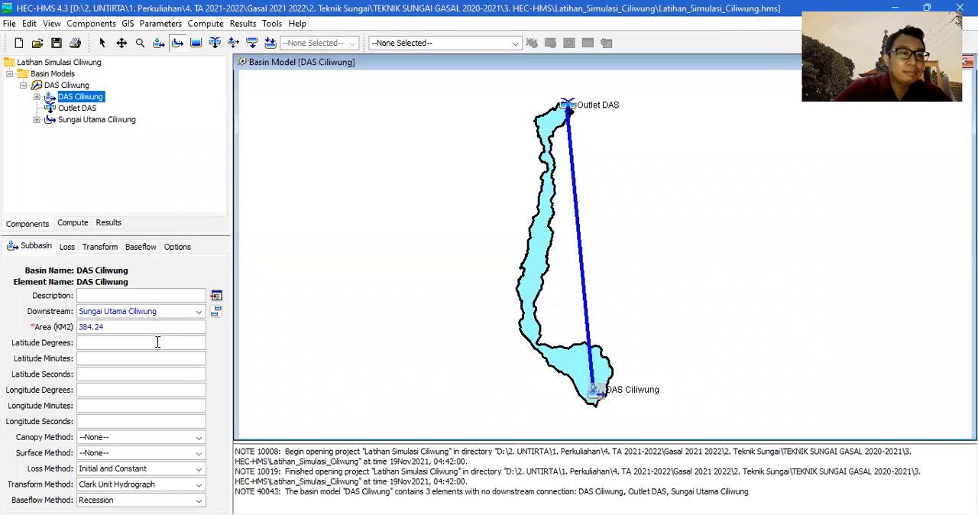
Leave the DAS Ciliwung subbasin's canopy and surface methods at None and choose Initial and Constant as its loss method.
click(108, 441)
click(108, 450)
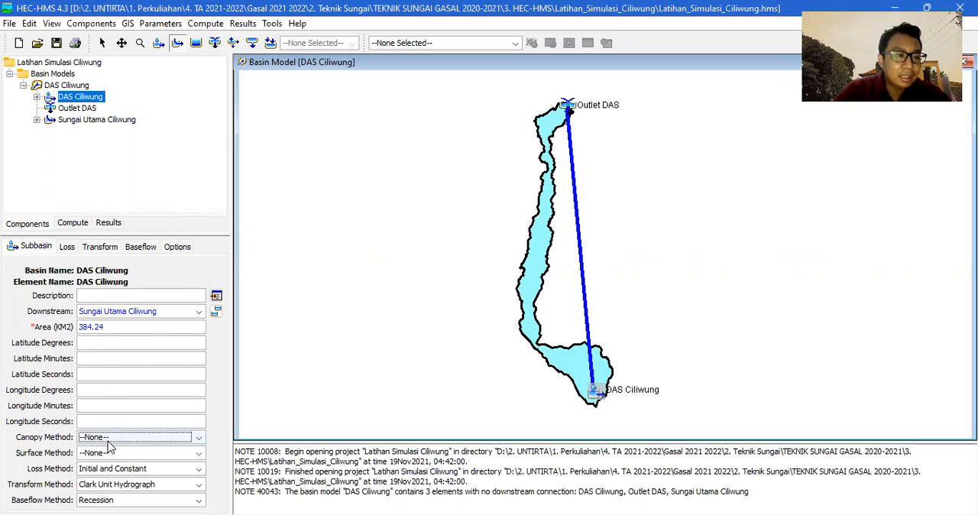
click(106, 455)
click(106, 455)
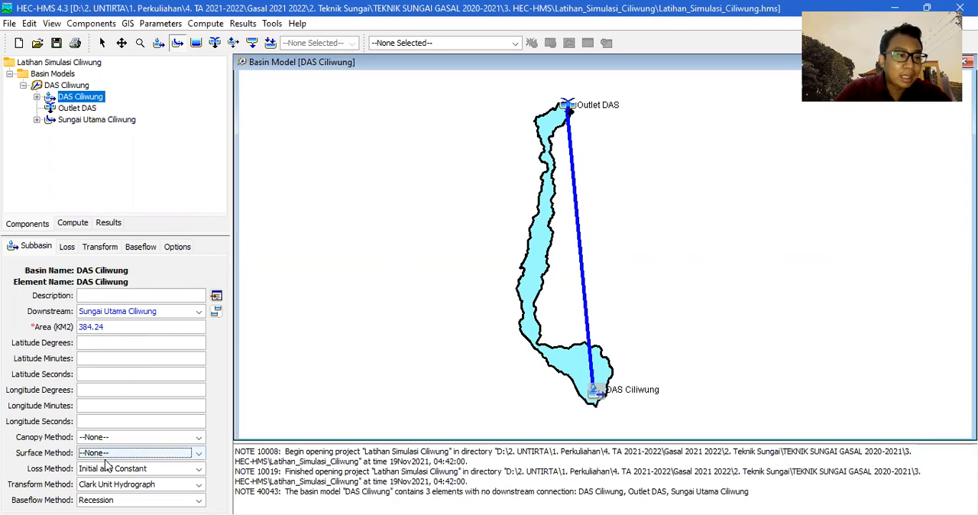
click(103, 471)
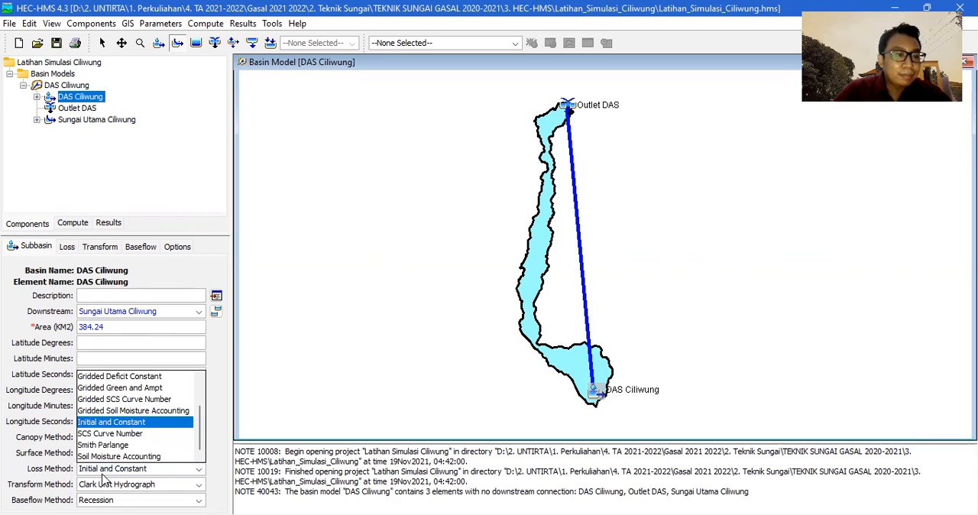
click(138, 427)
Change the subbasin's transform method to Snyder Unit Hydrograph, accepting the method change, and choose Recession as its baseflow method.
click(100, 489)
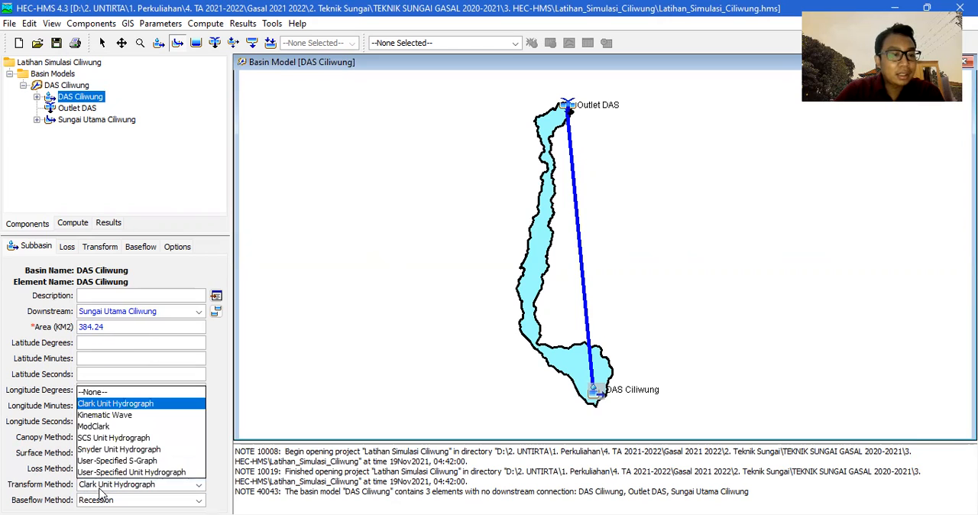
click(117, 453)
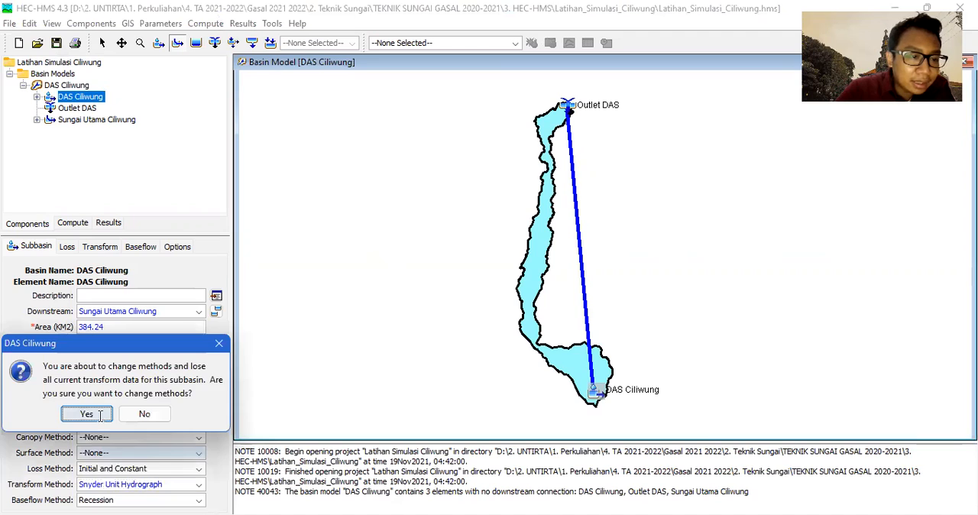
click(100, 415)
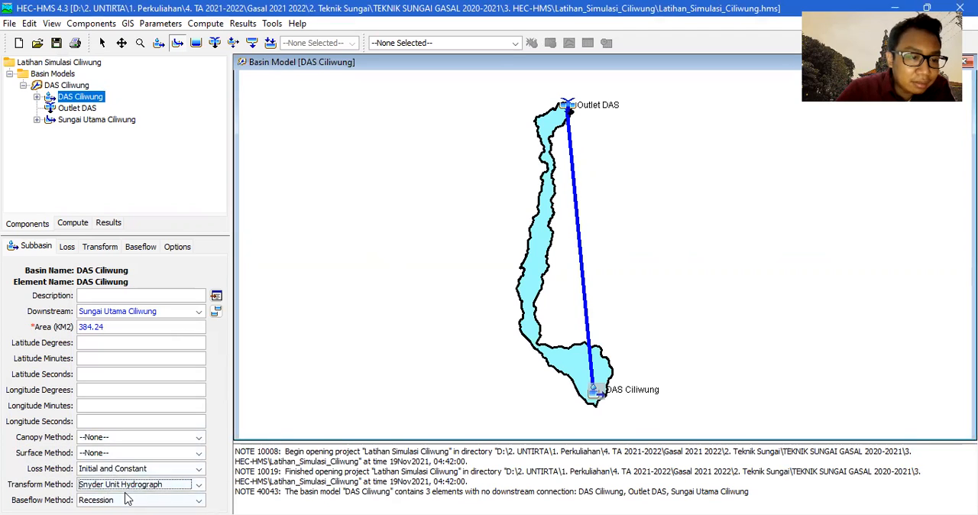
click(127, 500)
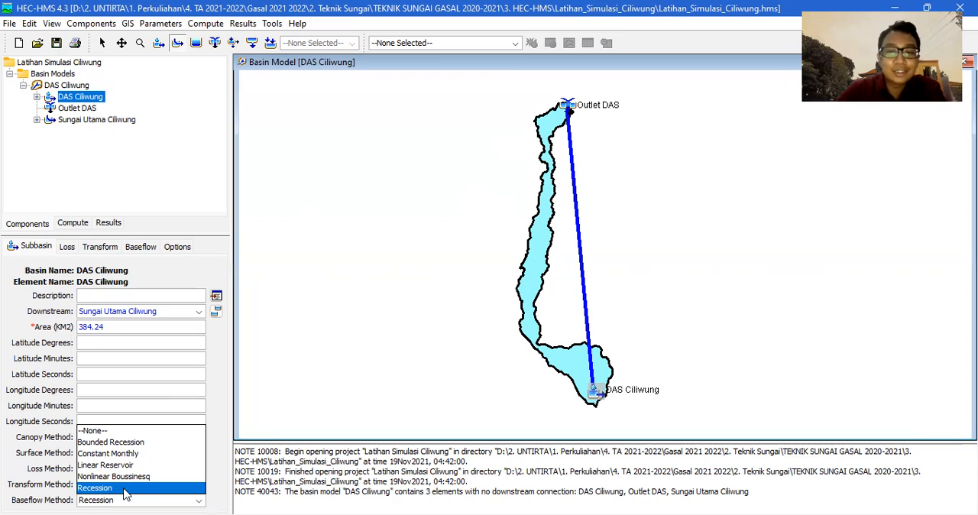
click(126, 489)
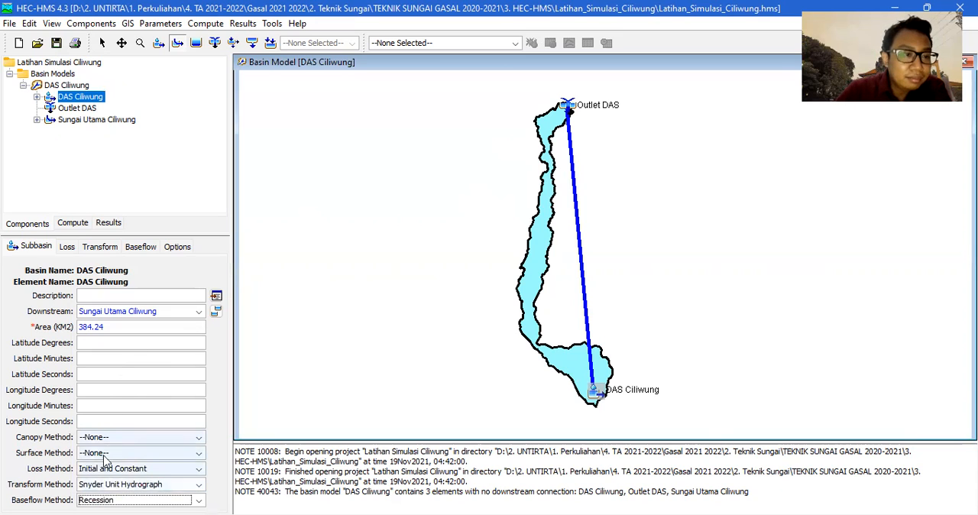
Look up the Ciliwung water-loss parameters in the assignment PDF in Adobe Acrobat and set the subbasin's initial loss to 0.51 mm in HEC-HMS.
click(68, 250)
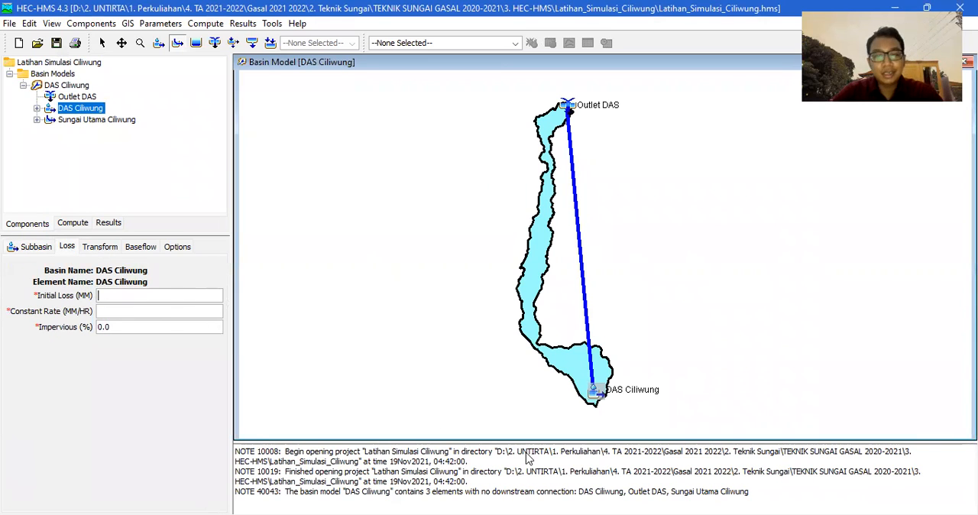
key(alt+Tab)
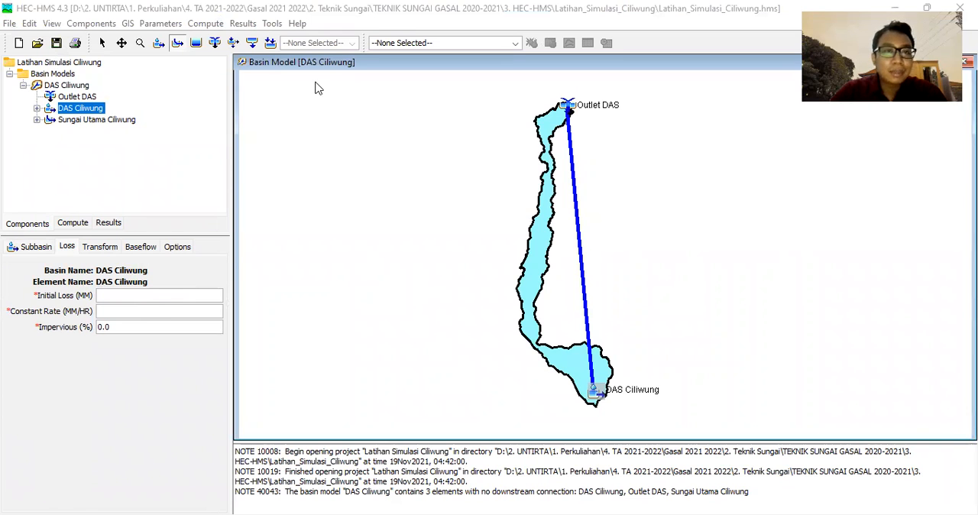
key(alt+Tab)
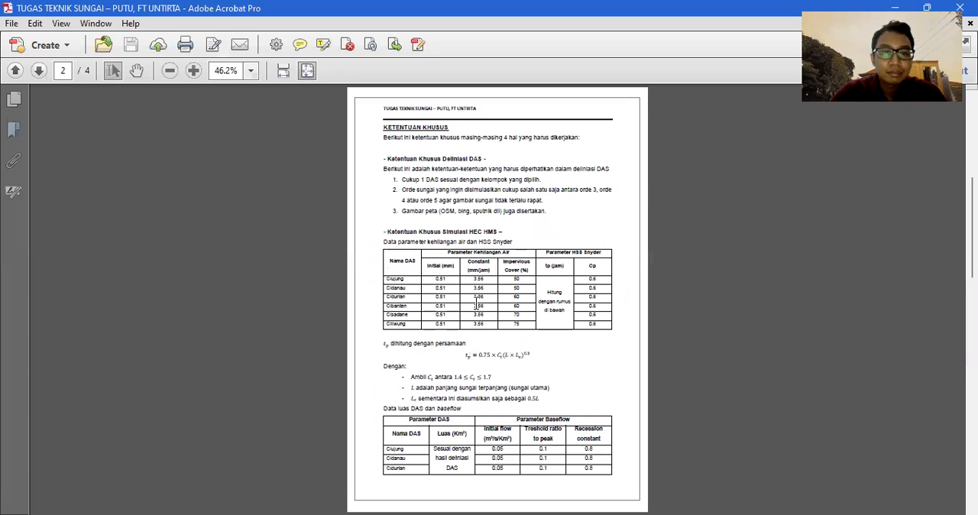
scroll(468, 296, up, 4)
scroll(375, 254, up, 2)
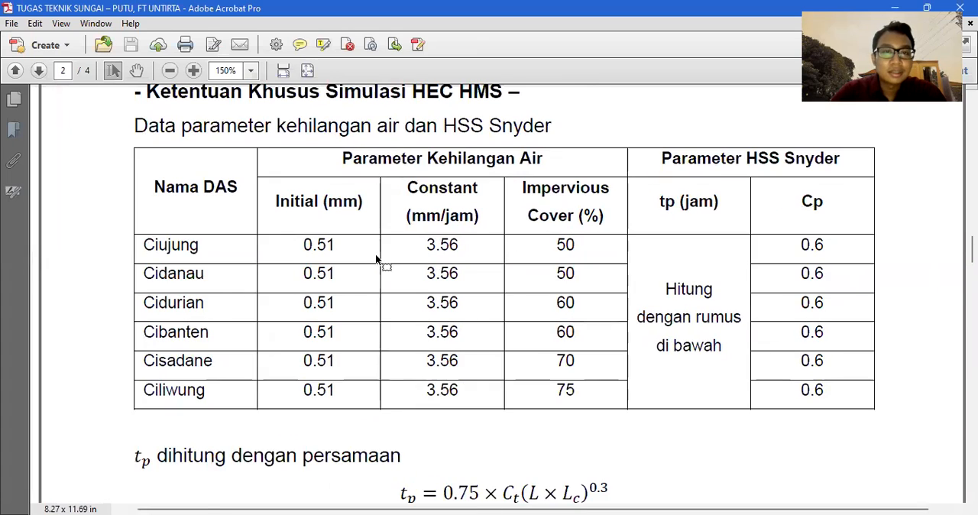
scroll(376, 254, down, 1)
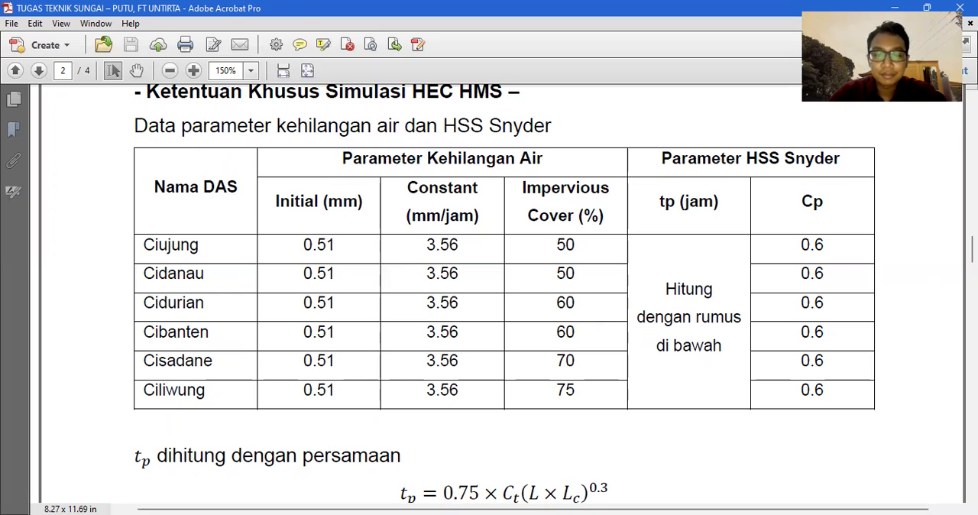
key(alt+Tab)
click(109, 298)
text(0.)
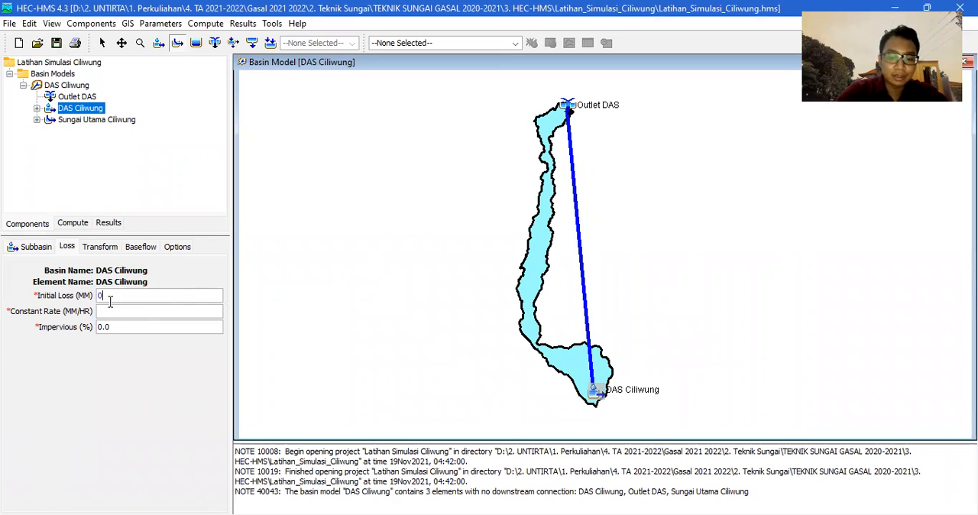
text(51)
Set the subbasin's constant loss rate to 3.56 mm/hr and imperviousness to 75%, checking the Ciliwung row of the PDF table.
click(115, 309)
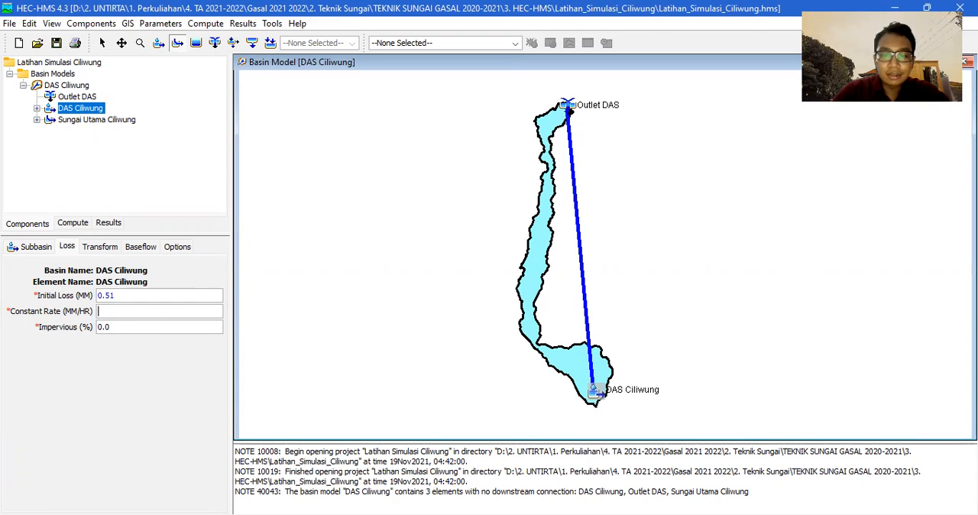
key(alt+Tab)
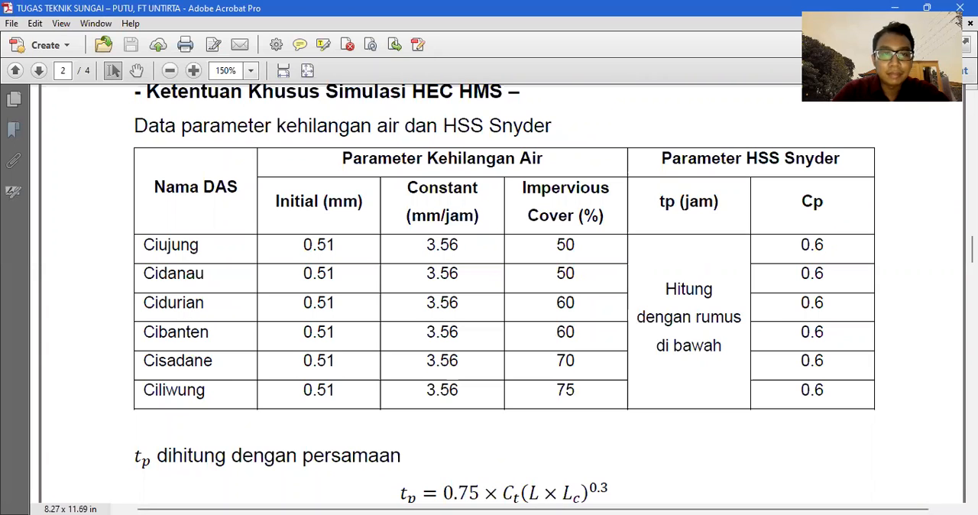
key(alt+Tab)
text(3.56)
click(183, 330)
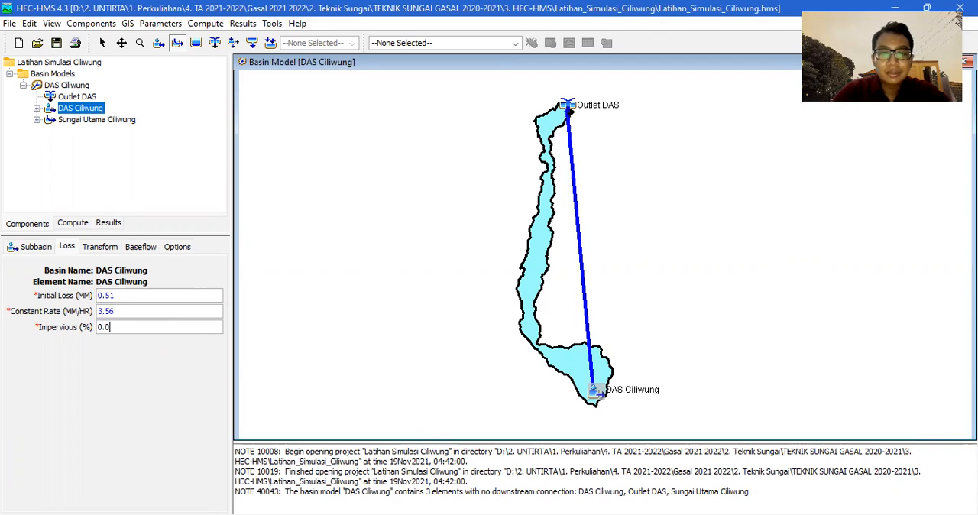
key(alt+Tab)
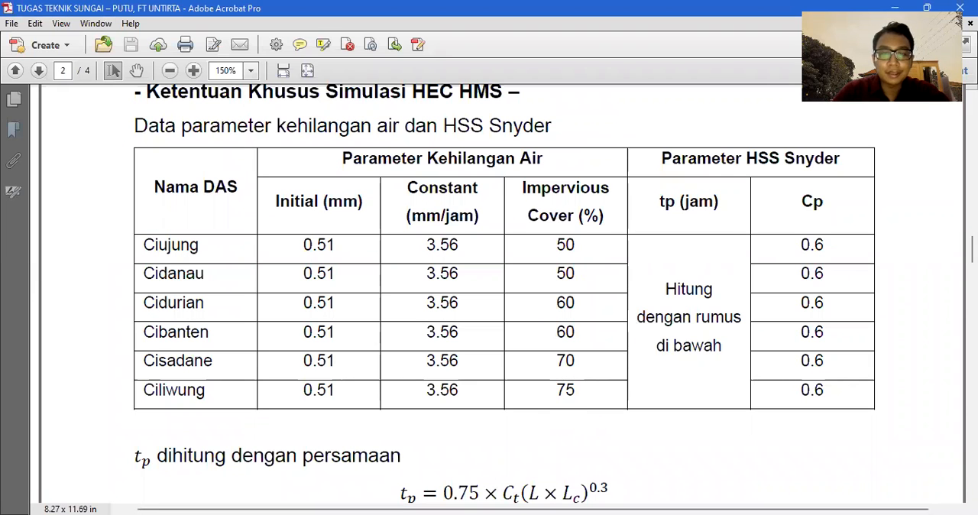
key(alt+Tab)
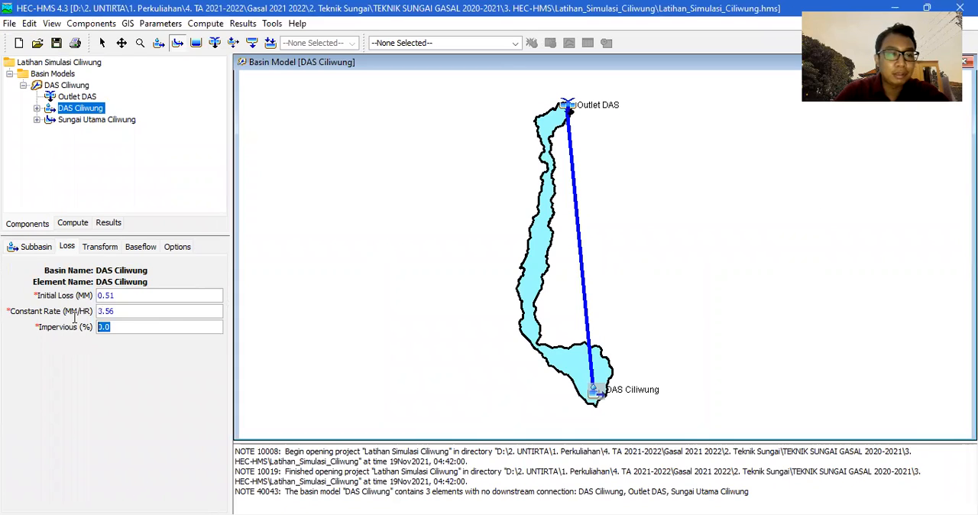
text(75)
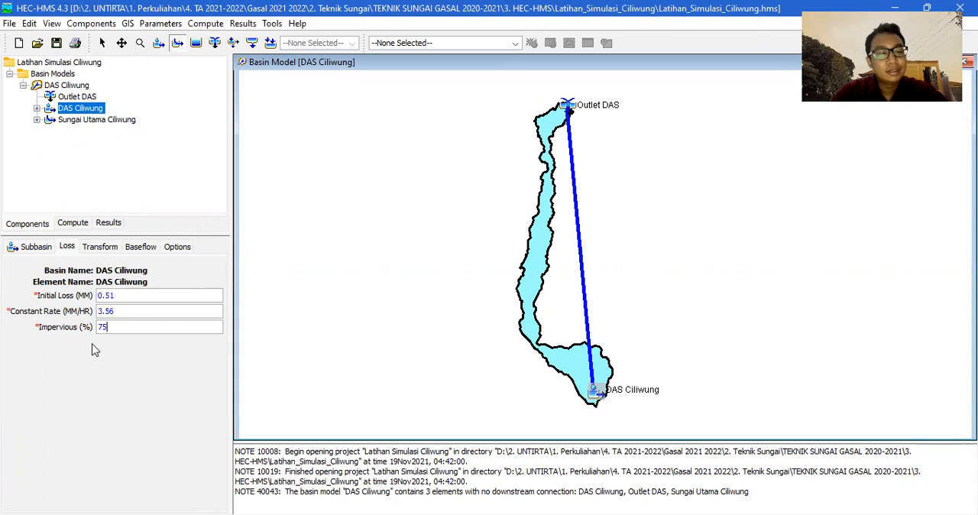
Open the subbasin's Snyder transform parameters and choose Standard as the method.
click(104, 247)
click(108, 297)
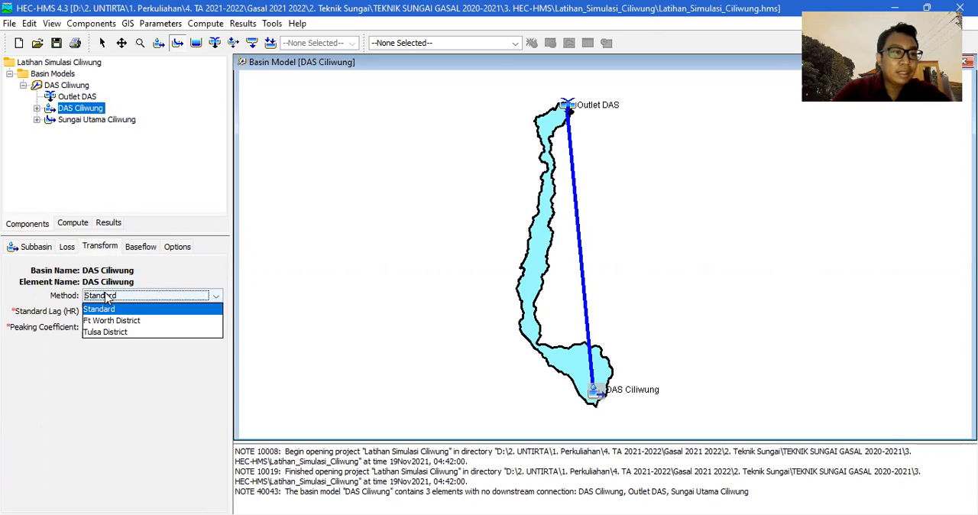
click(107, 308)
For the standard lag, look up the tp equation and the definitions of Ct, L and Lc in the assignment PDF in Adobe Acrobat.
click(86, 311)
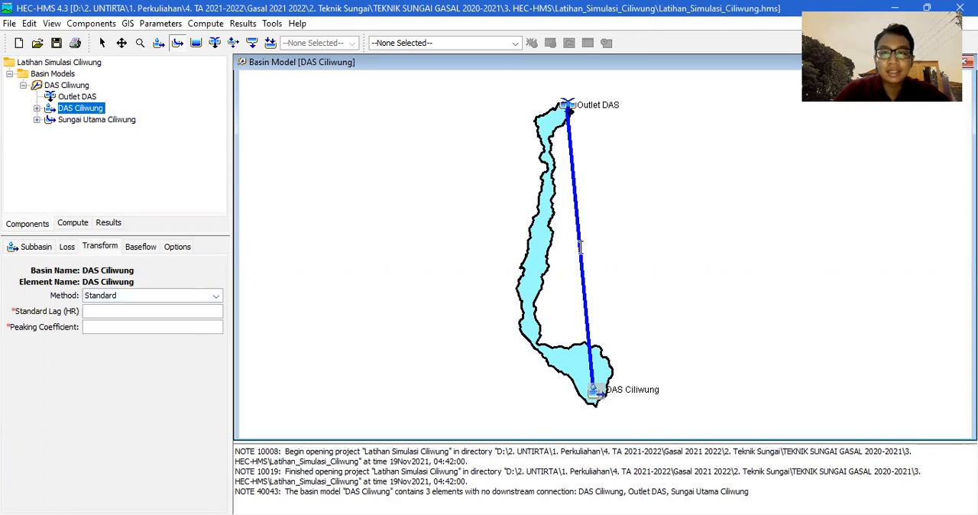
key(alt+Tab)
scroll(578, 304, down, 1)
scroll(458, 317, down, 5)
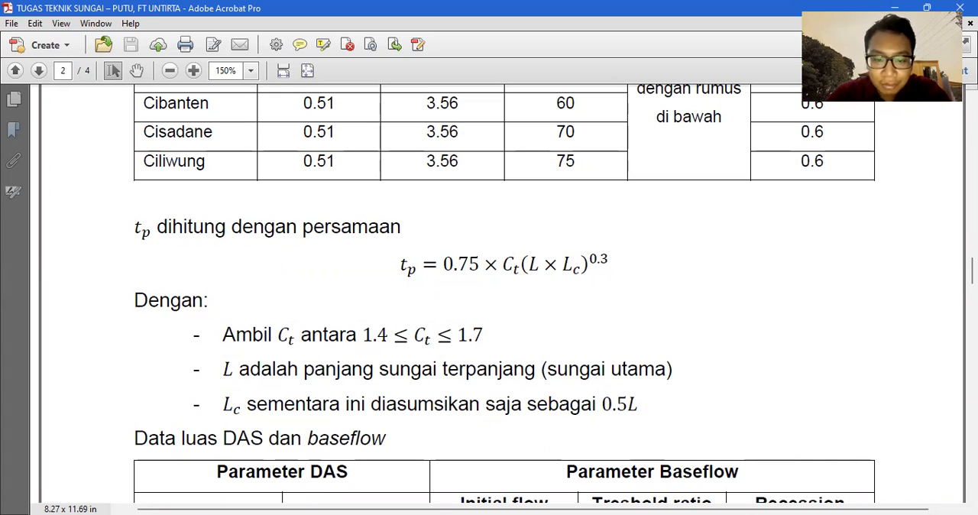
key(alt+Tab)
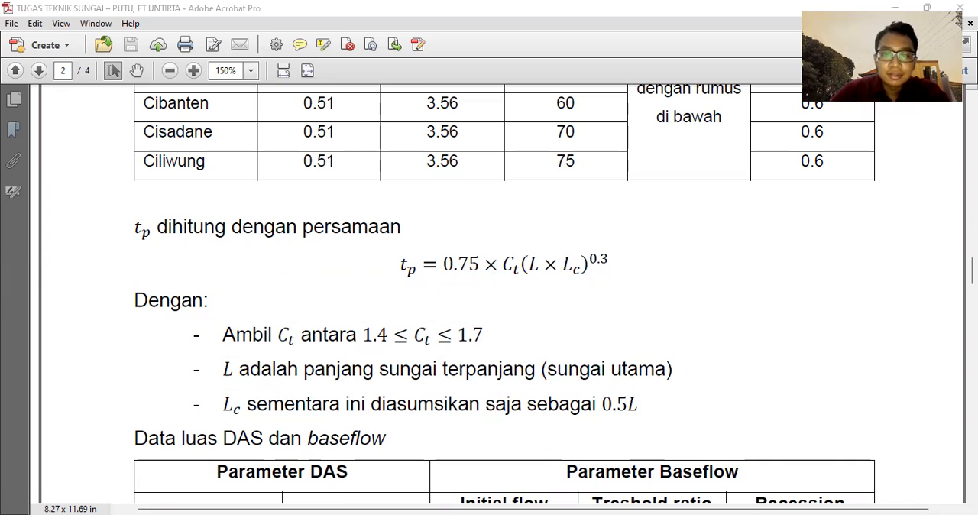
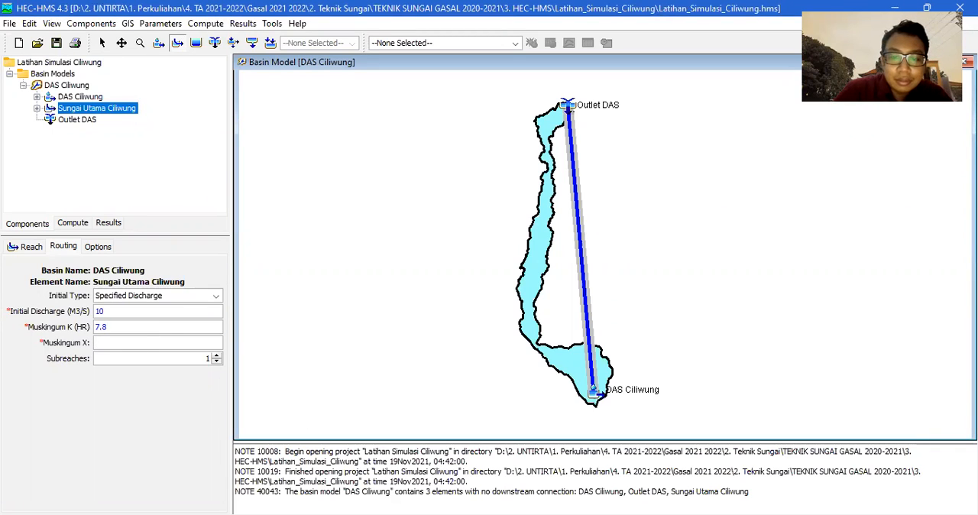
Check the Muskingum X range in the assignment PDF in Adobe Acrobat, and set the reach's Muskingum X to 0.3 and subreaches to 7 in HEC-HMS.
key(alt+Tab)
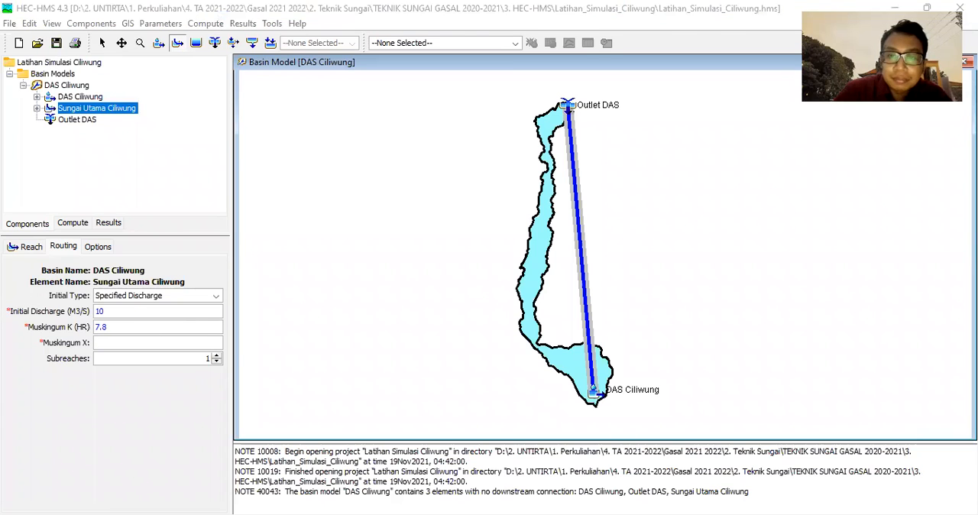
scroll(742, 345, up, 6)
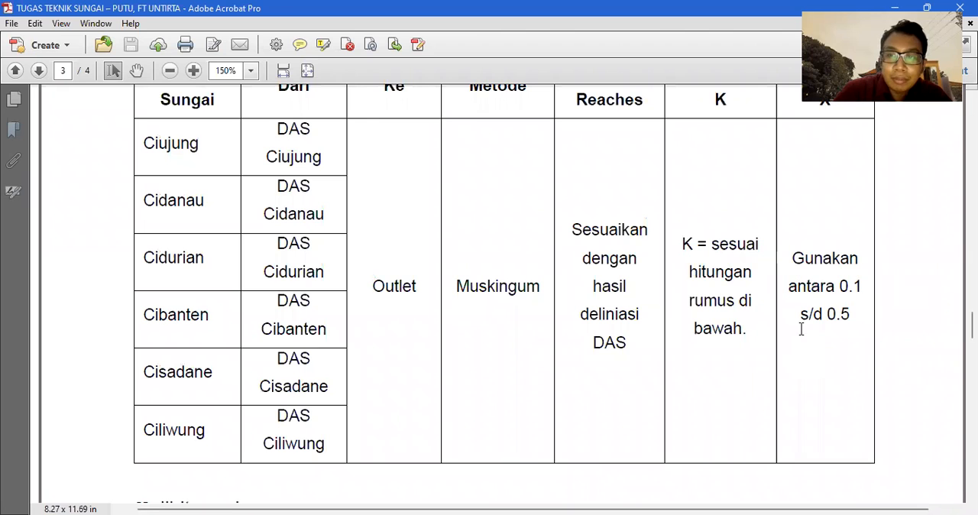
key(alt+Tab)
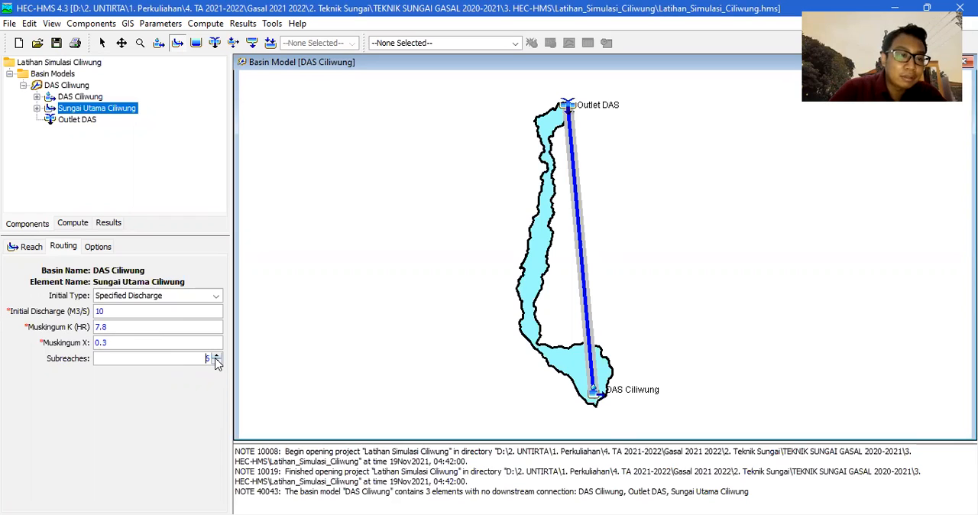
click(217, 356)
click(217, 356)
click(217, 356)
click(217, 356)
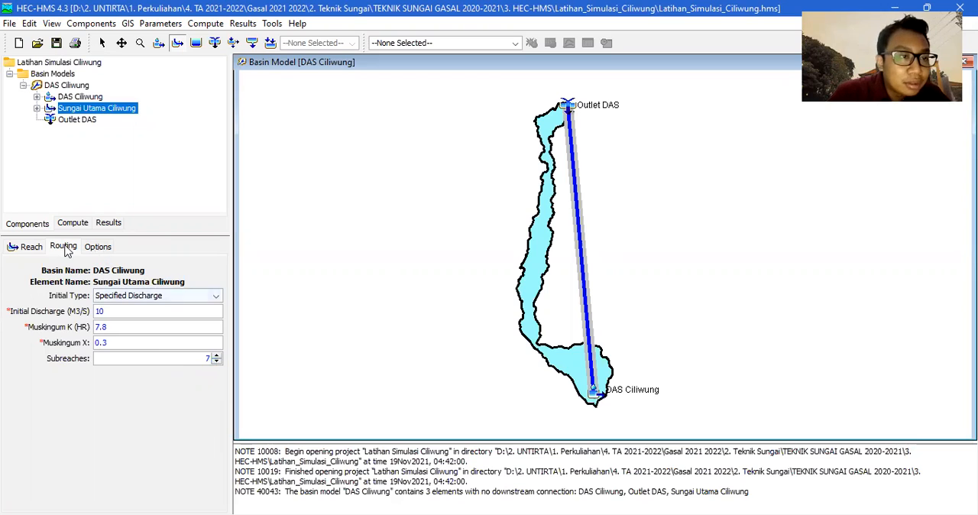
click(31, 247)
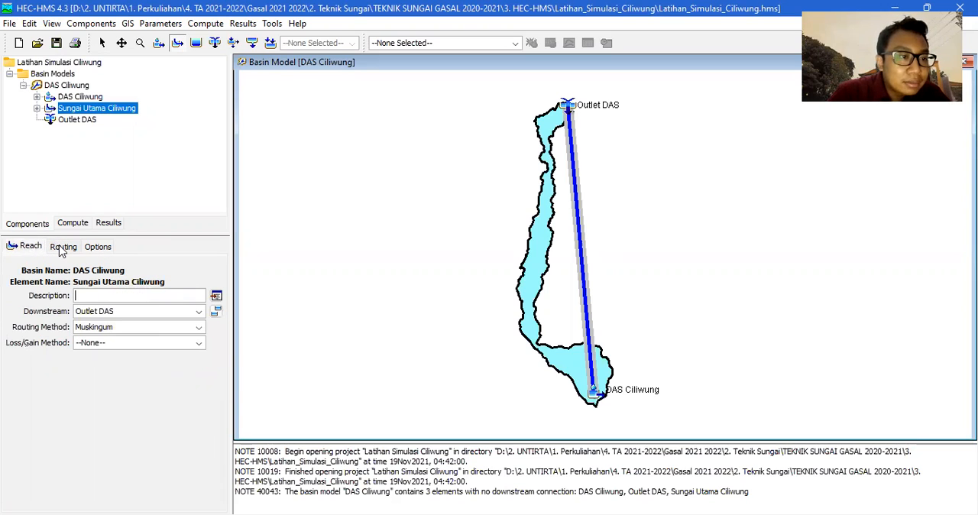
click(126, 328)
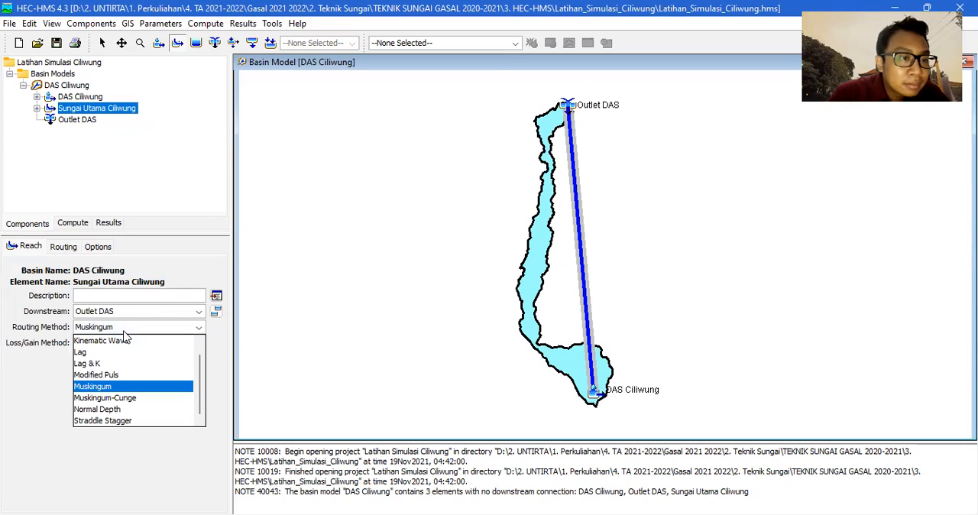
click(124, 333)
click(124, 344)
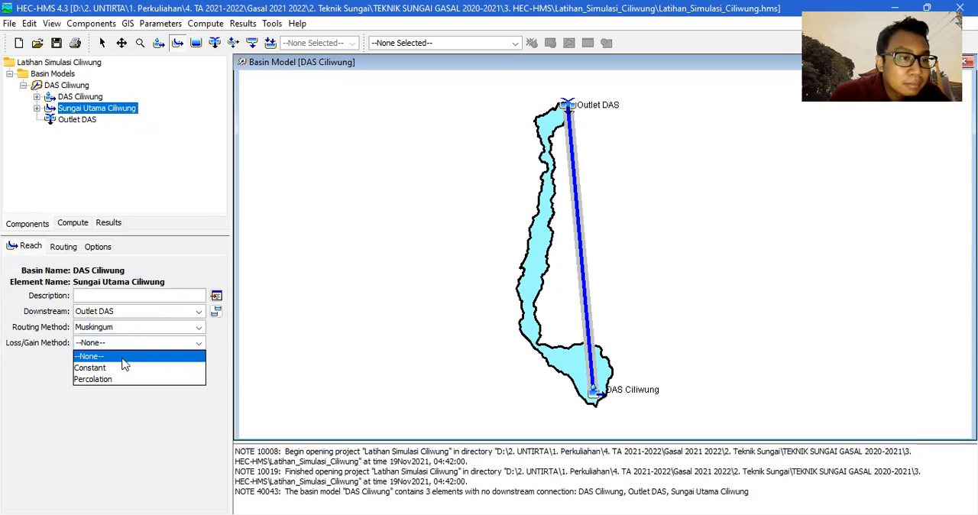
click(122, 365)
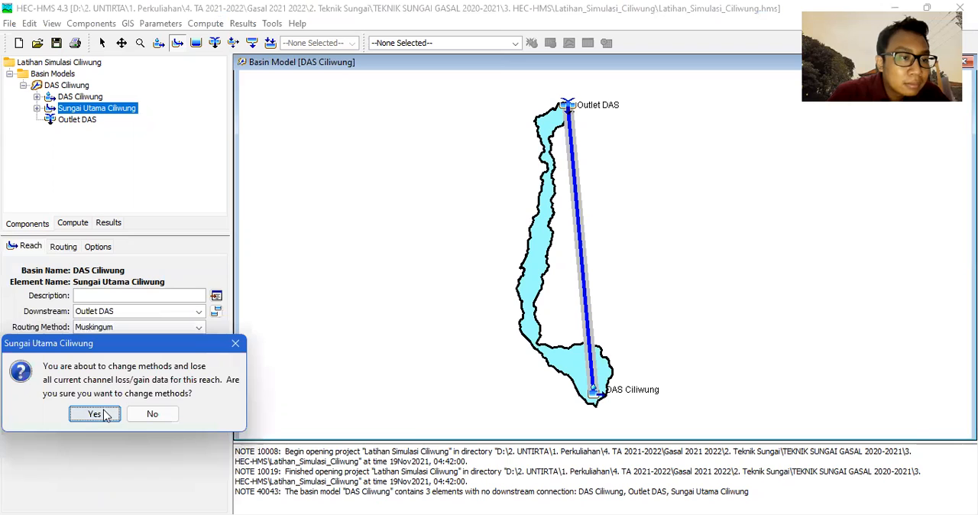
click(239, 341)
Review the settings of the Sungai Utama Ciliwung reach, the Outlet DAS junction and the DAS Ciliwung subbasin, and collapse the basin model's elements.
click(71, 251)
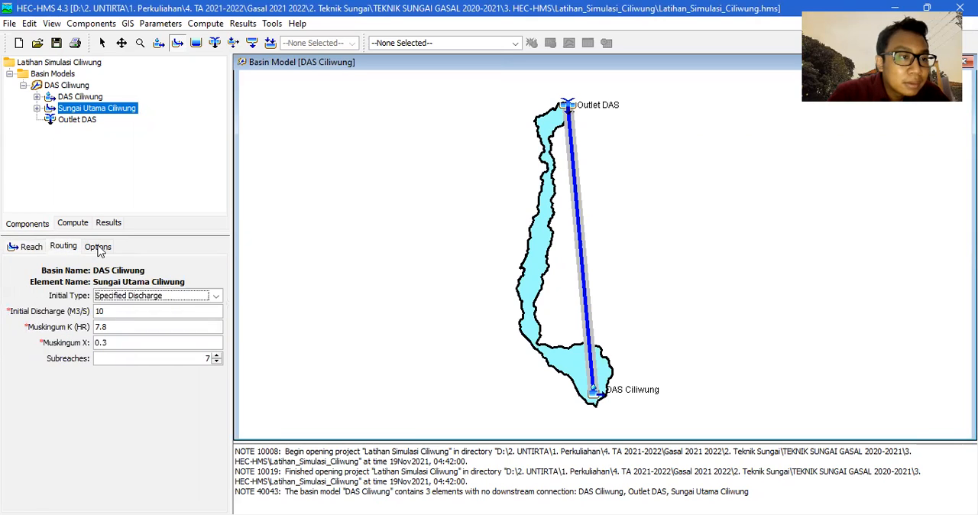
click(98, 252)
click(62, 254)
click(34, 255)
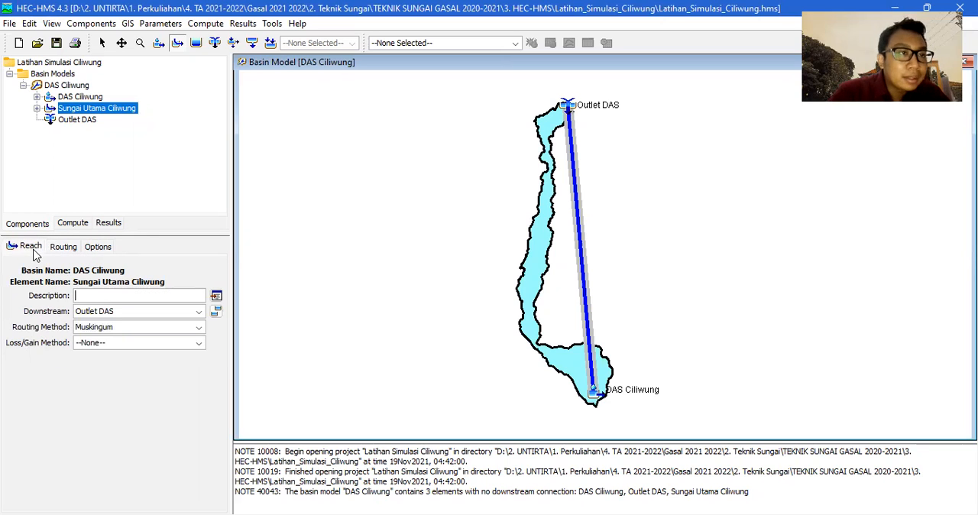
click(86, 120)
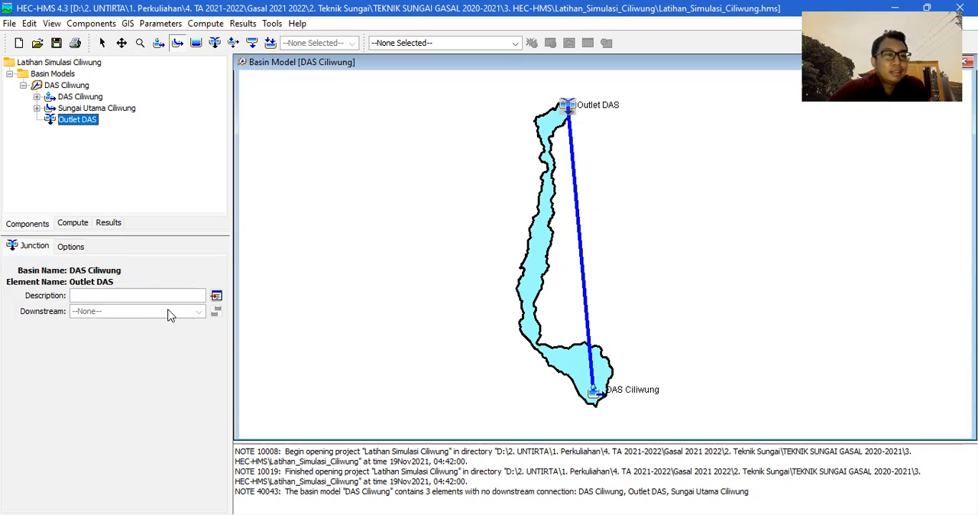
click(69, 251)
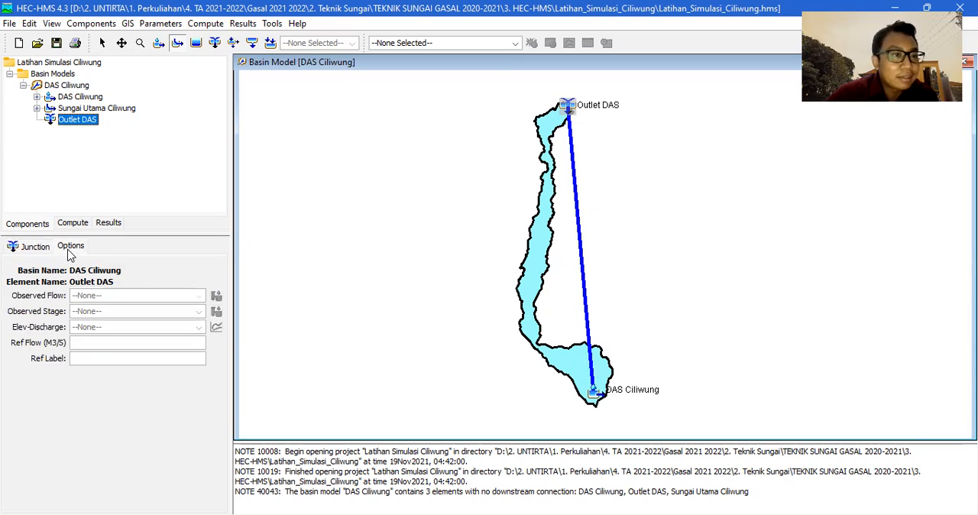
click(48, 247)
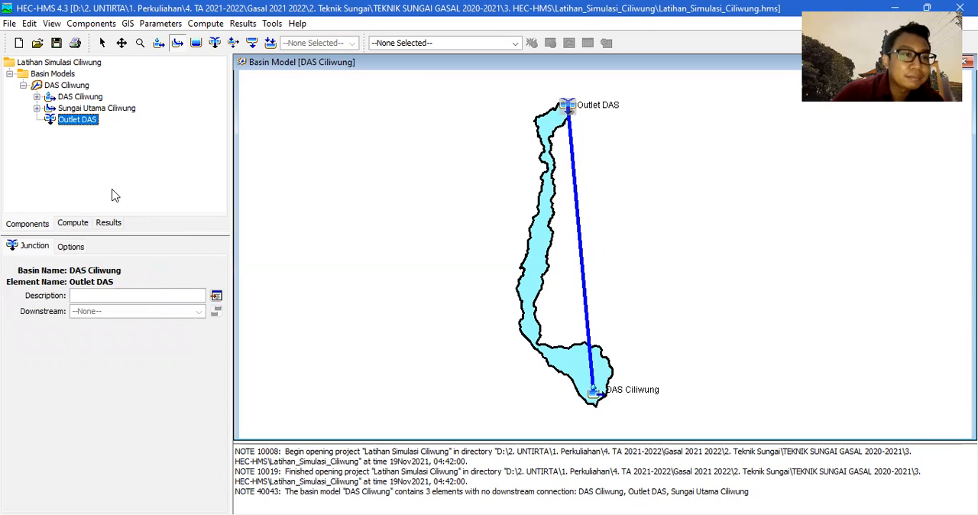
click(85, 109)
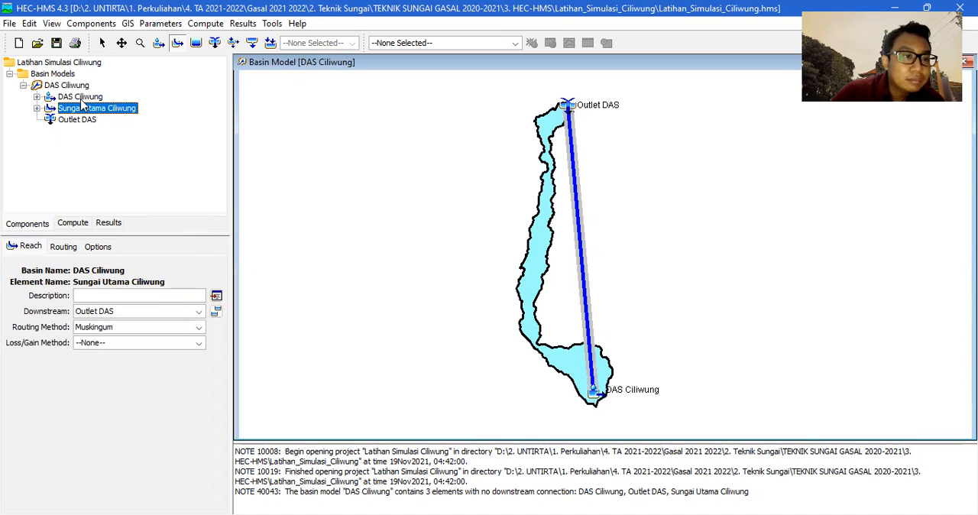
click(81, 97)
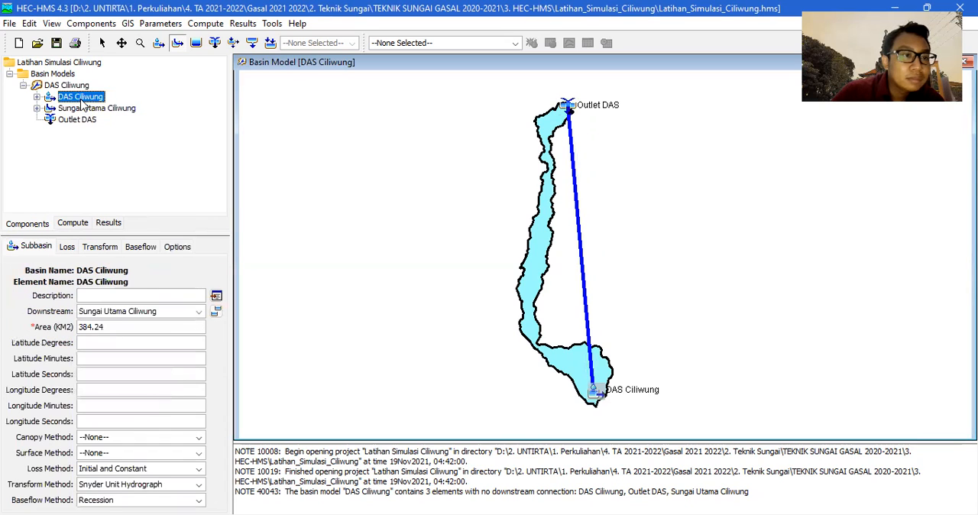
click(24, 86)
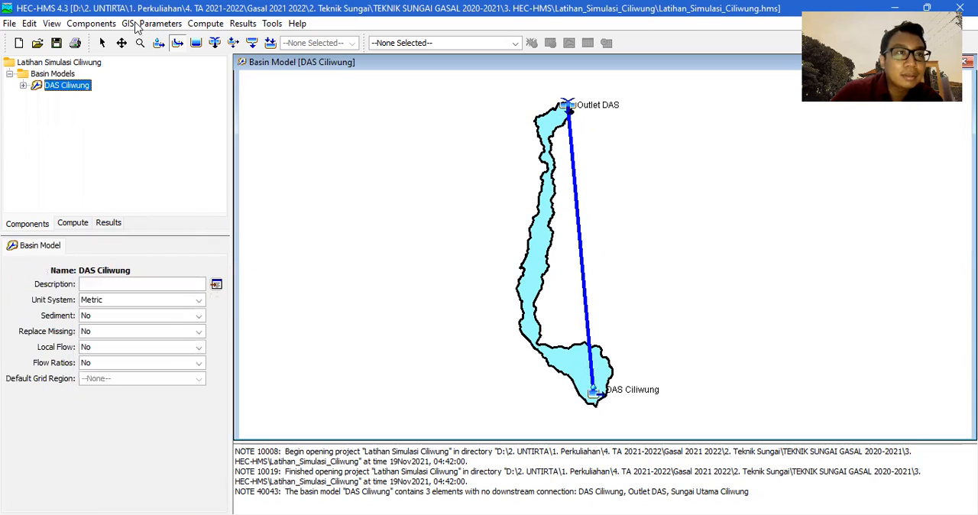
Create a new meteorologic model named Model Meteorologi.
click(111, 25)
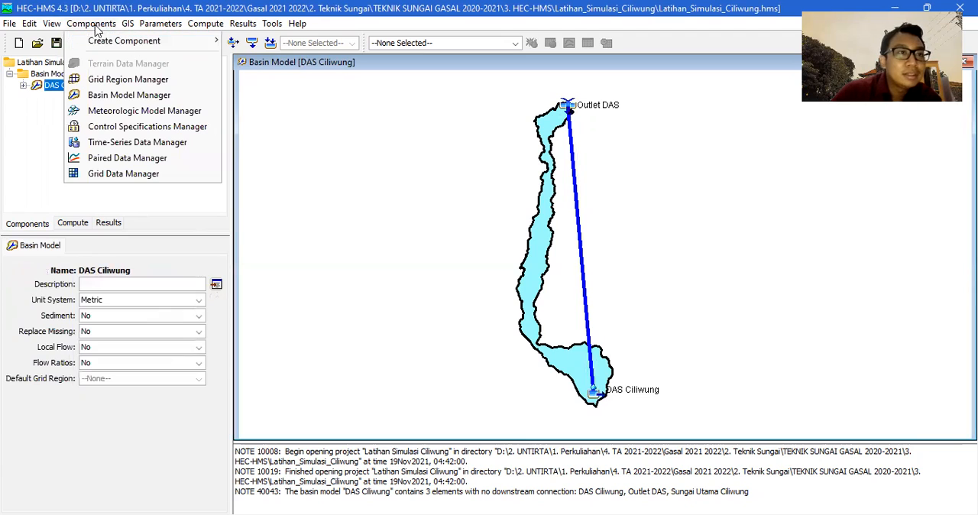
click(122, 113)
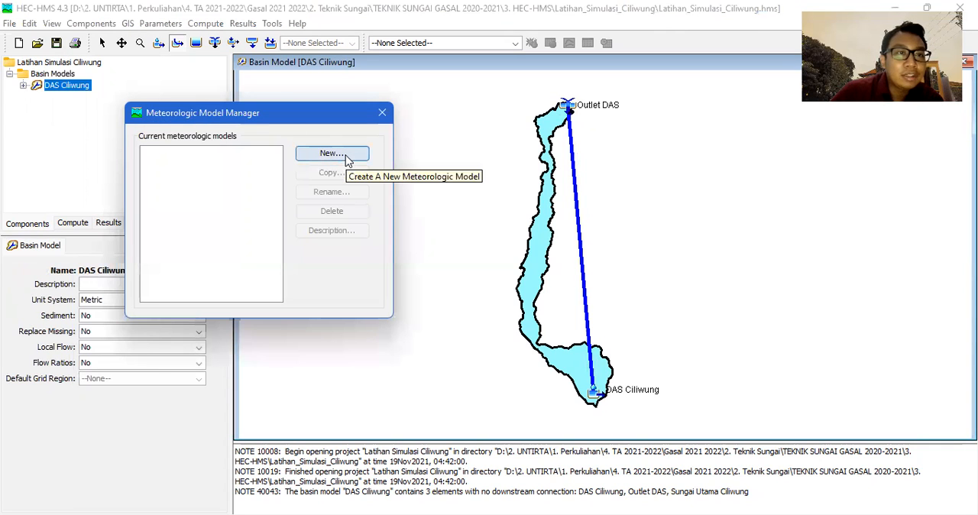
click(348, 157)
text(Data Mete)
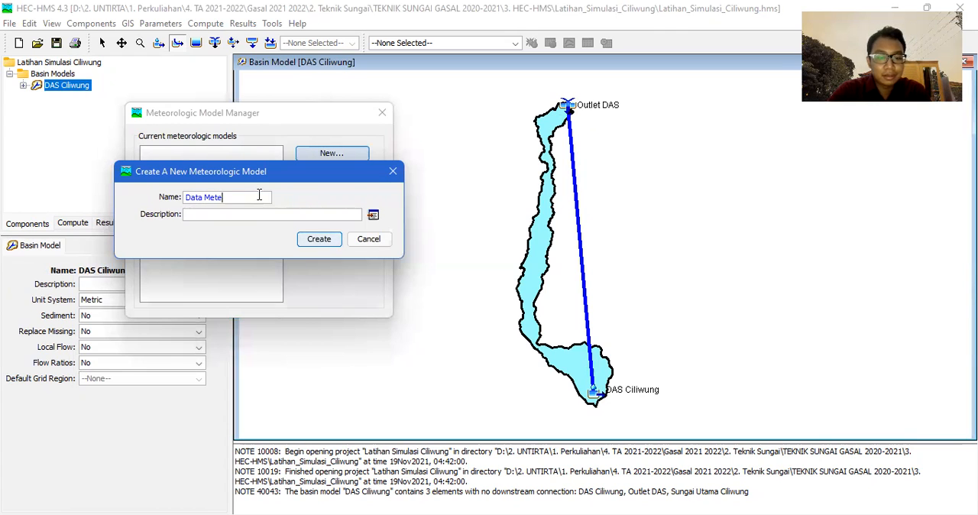
text(orologi)
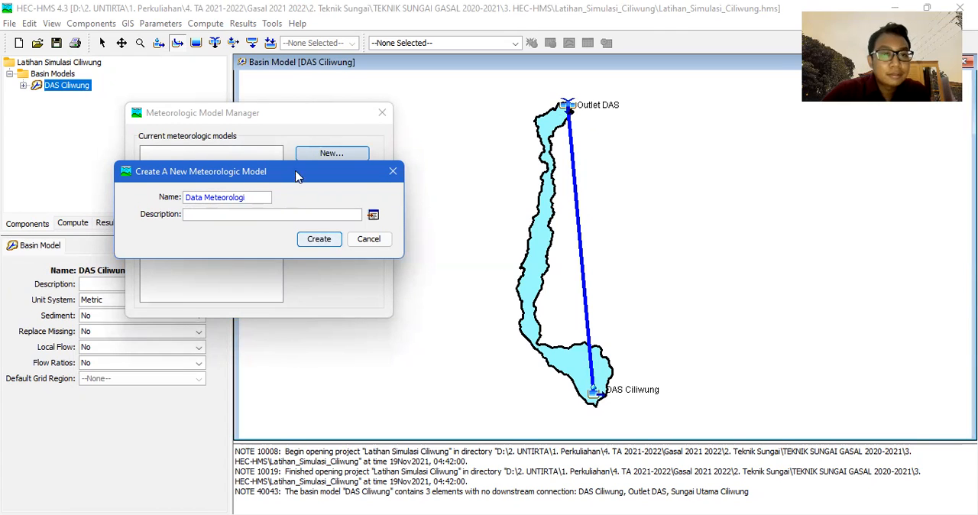
double_click(202, 196)
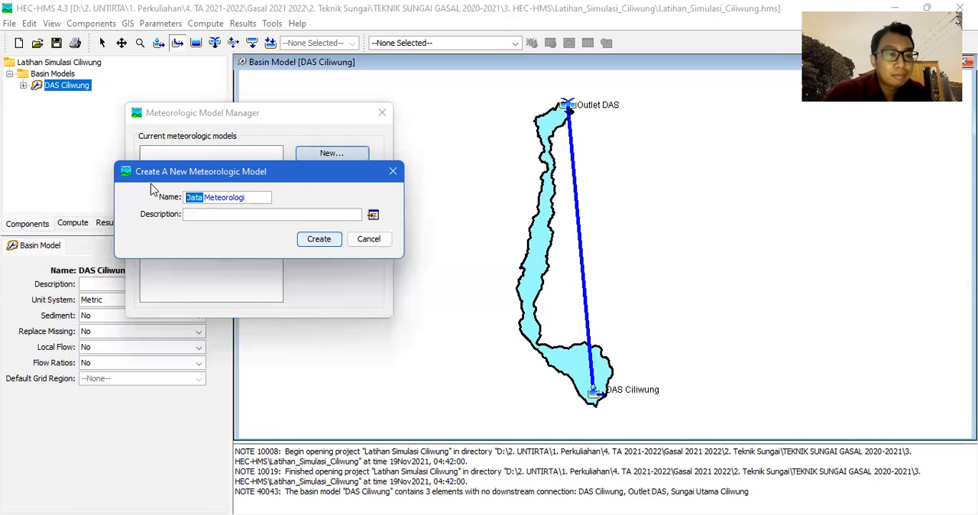
text(Model)
click(335, 240)
click(187, 152)
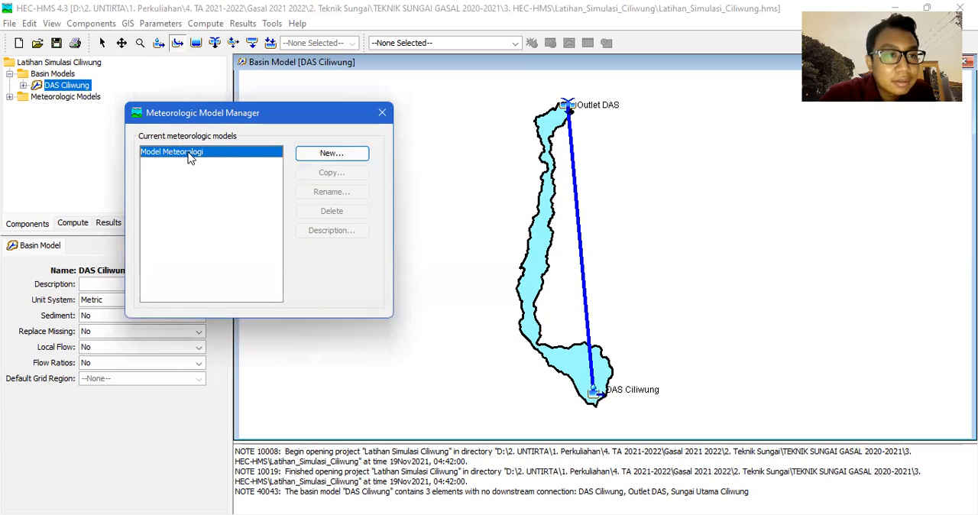
click(382, 113)
Open the settings of Model Meteorologi and choose Specified Hyetograph as its precipitation method.
click(9, 97)
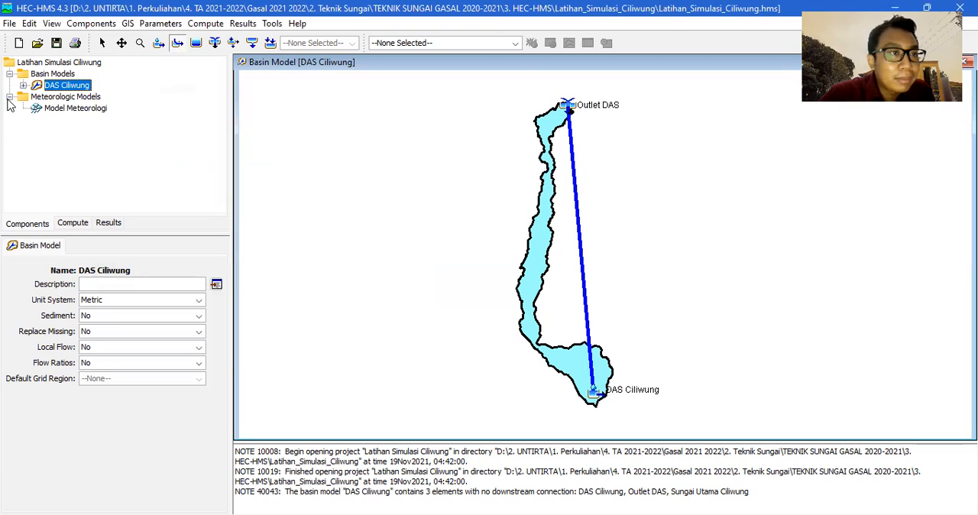
double_click(65, 111)
click(79, 124)
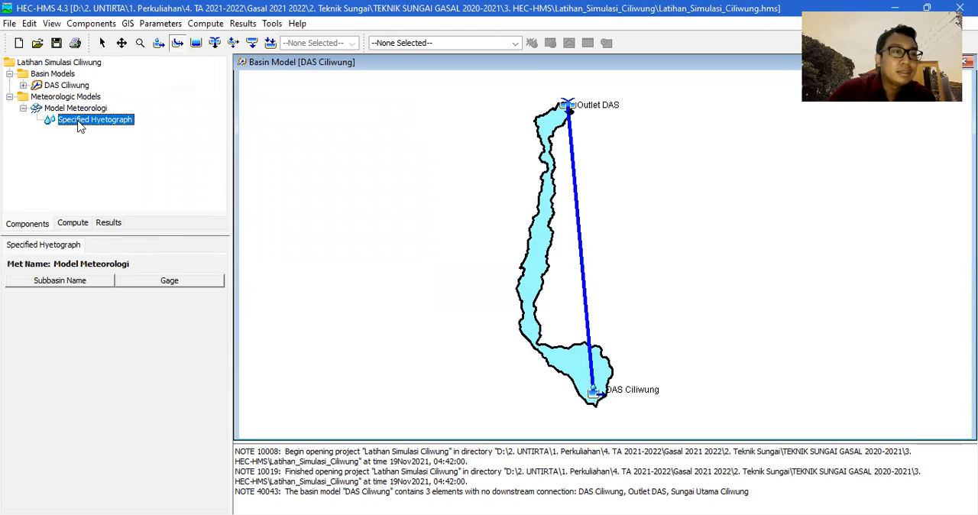
double_click(80, 108)
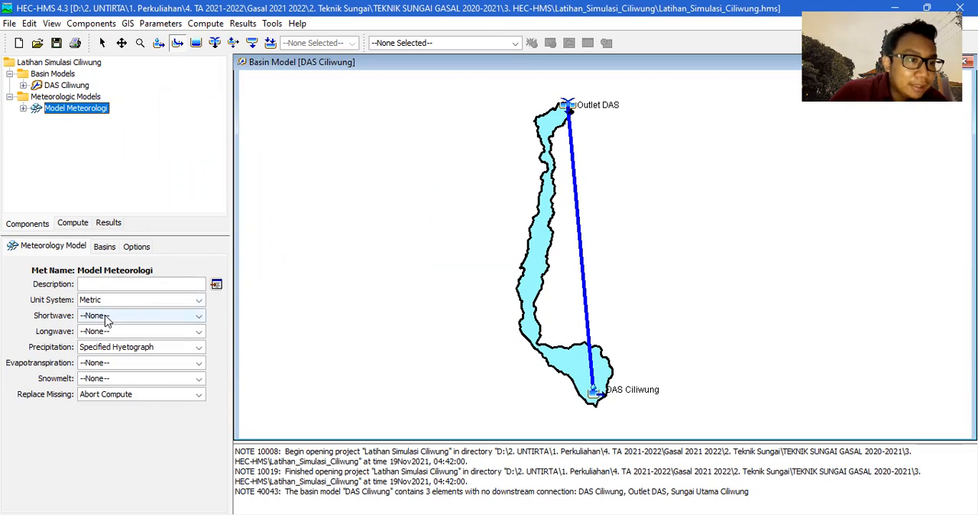
click(127, 350)
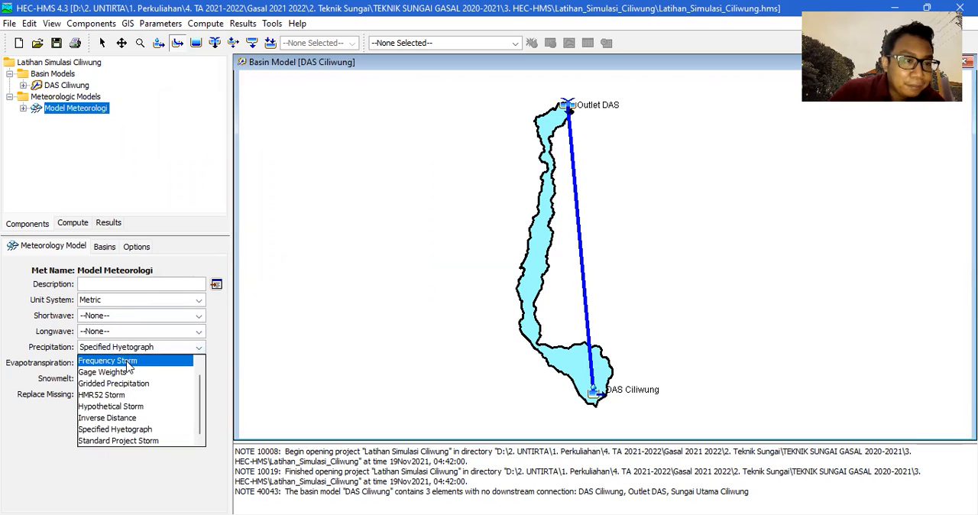
scroll(128, 375, up, 1)
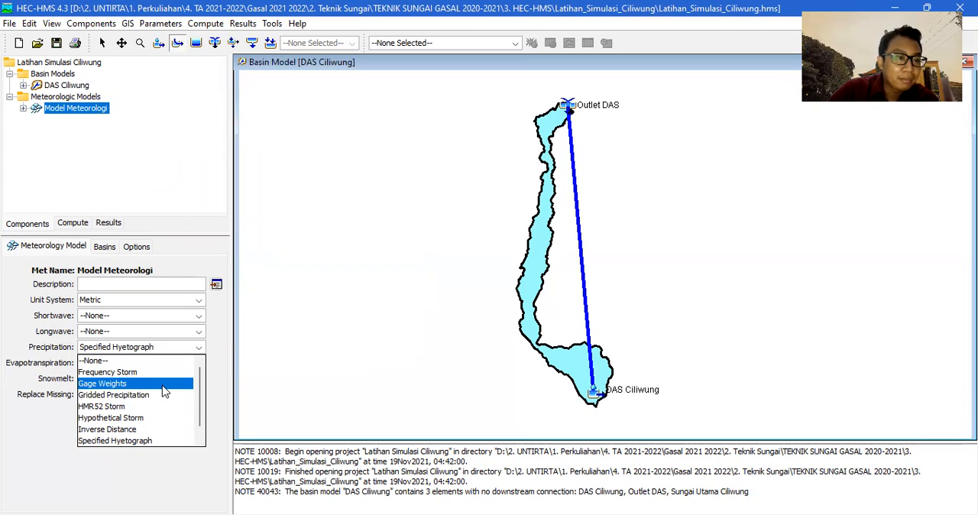
scroll(120, 402, down, 1)
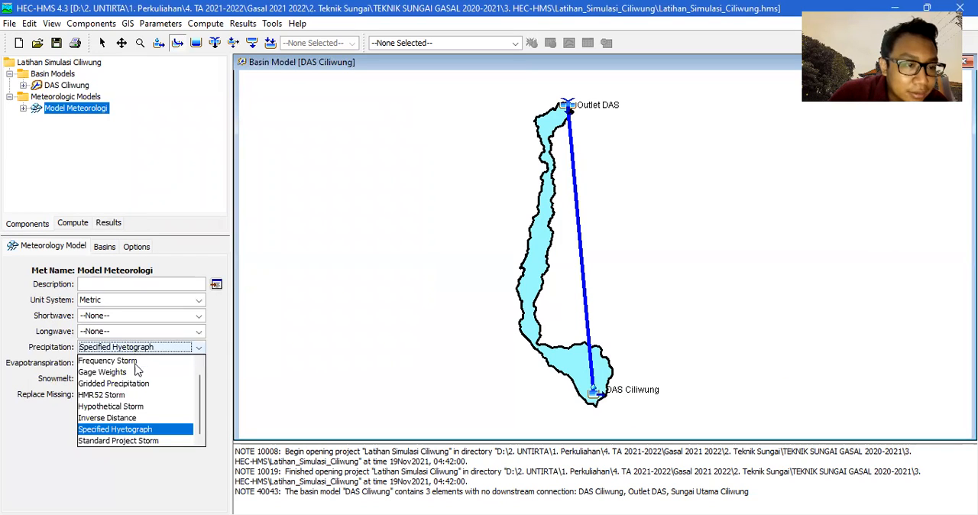
click(126, 434)
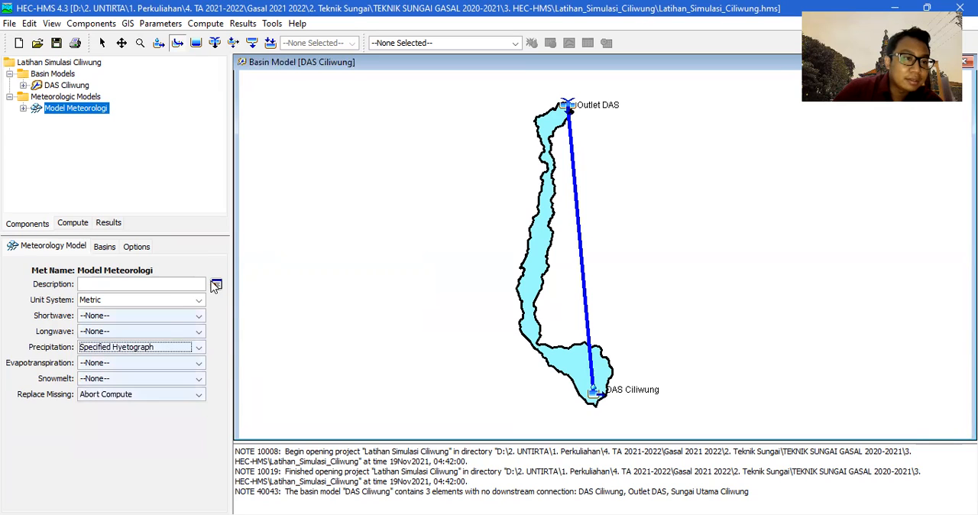
Leave the meteorologic model's evapotranspiration at None and set its missing-data replacement to Set To Default.
click(104, 367)
click(103, 375)
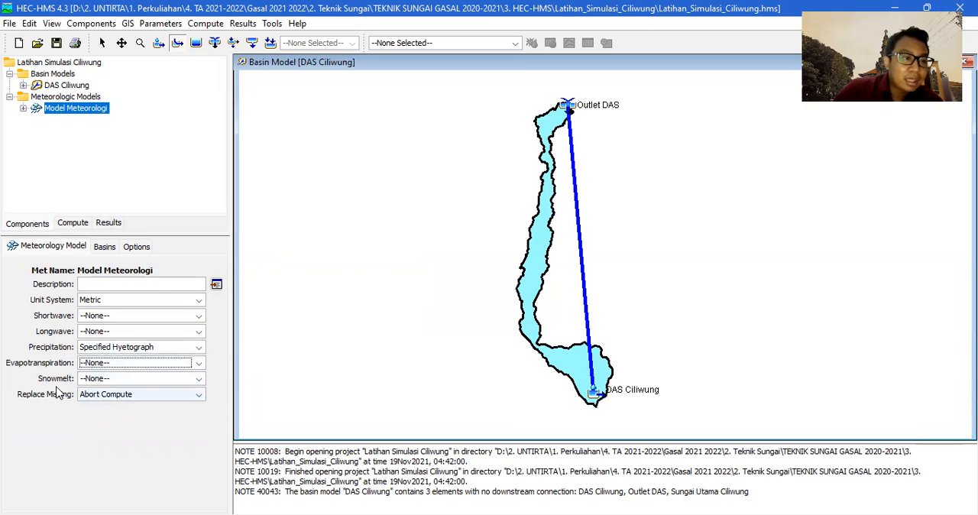
click(120, 402)
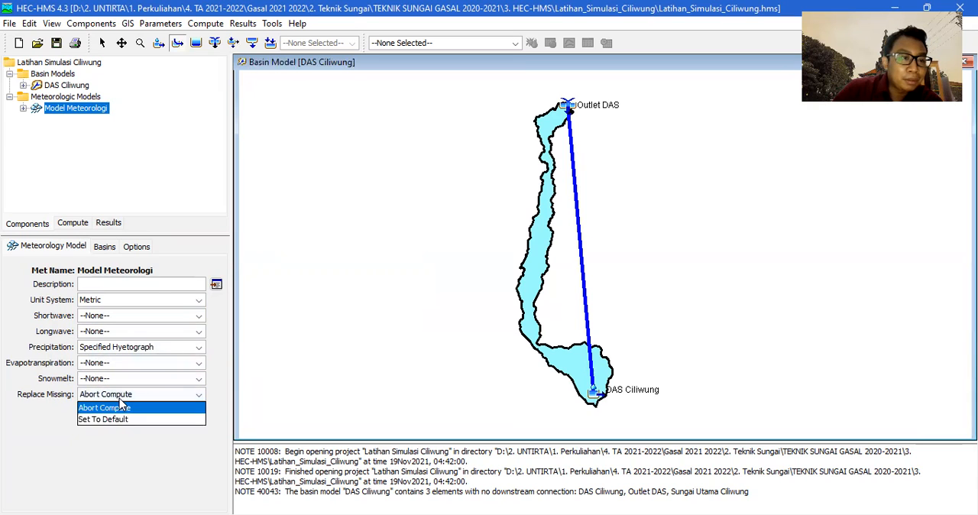
click(114, 417)
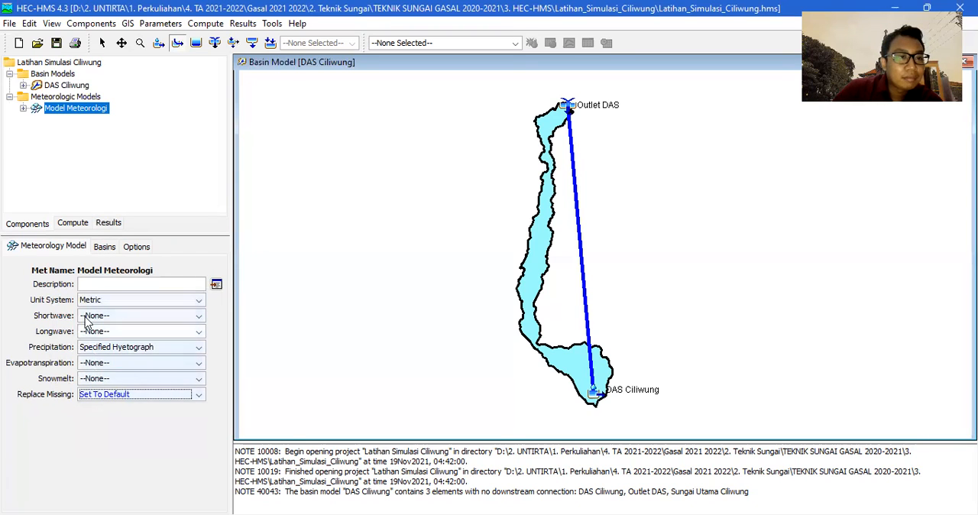
Include the subbasins of the DAS Ciliwung basin model in Model Meteorologi by setting Include Subbasins to Yes.
click(100, 249)
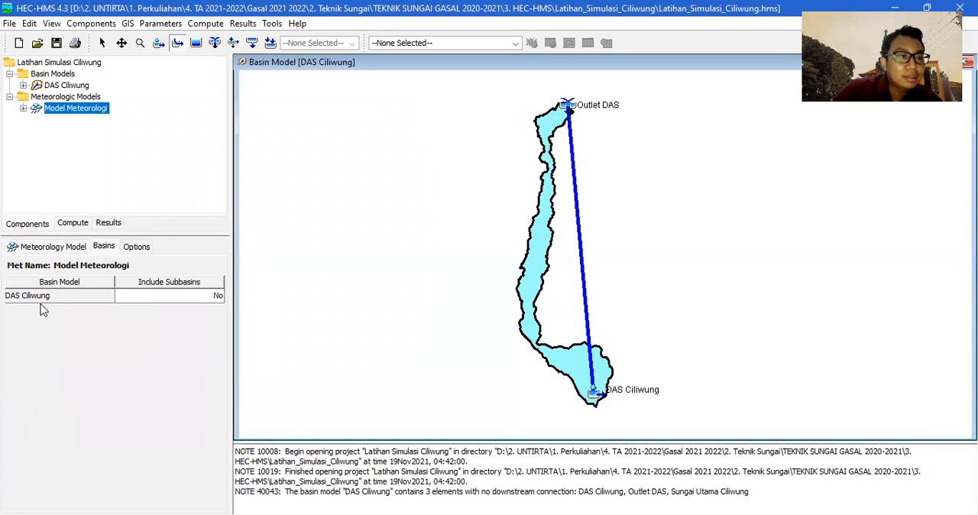
click(212, 300)
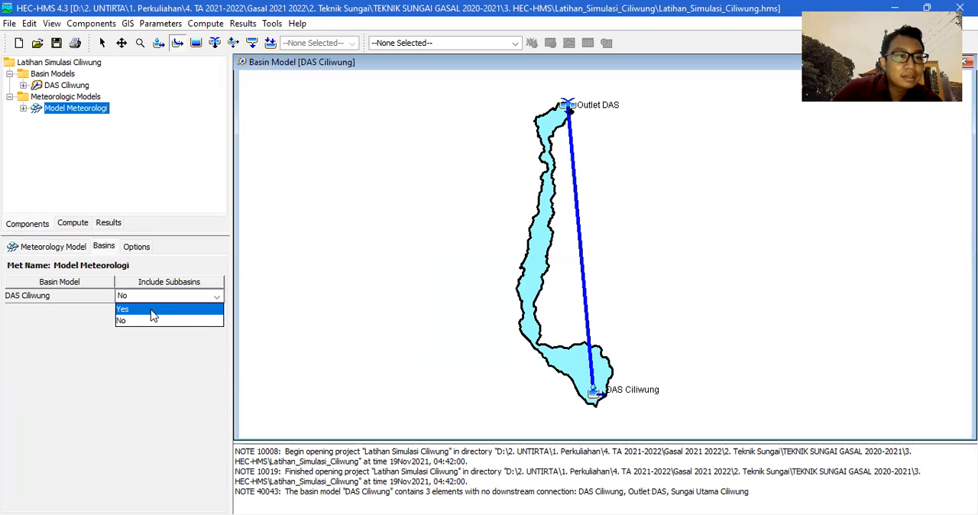
click(153, 308)
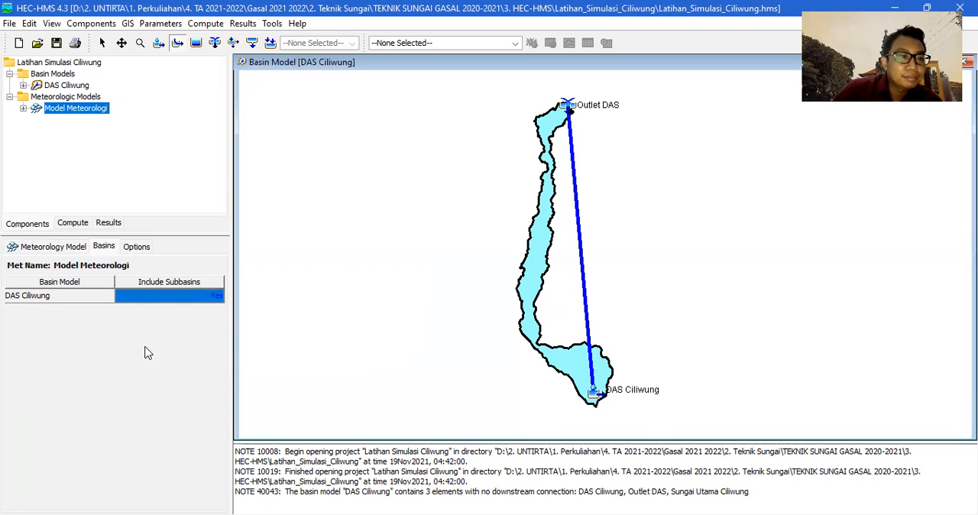
Review the general, basin and option settings of Model Meteorologi.
click(56, 249)
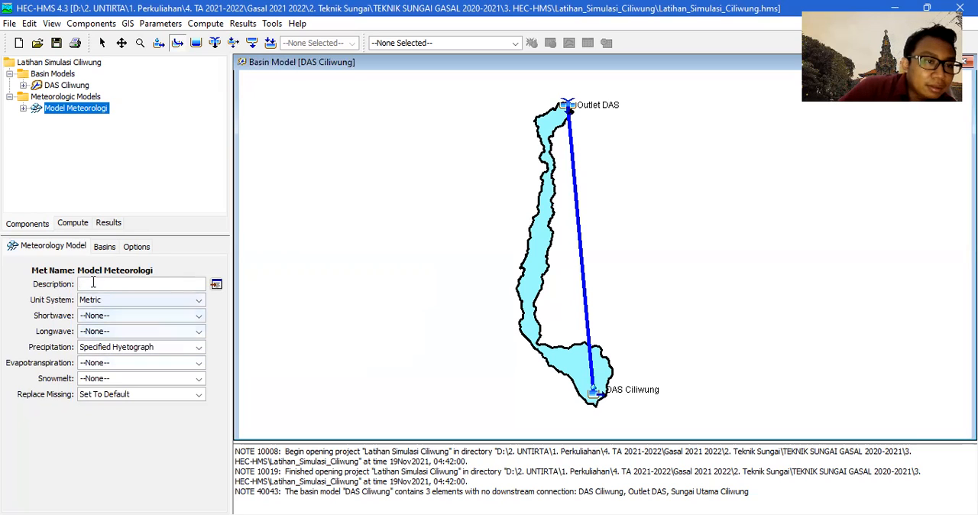
click(102, 247)
click(143, 249)
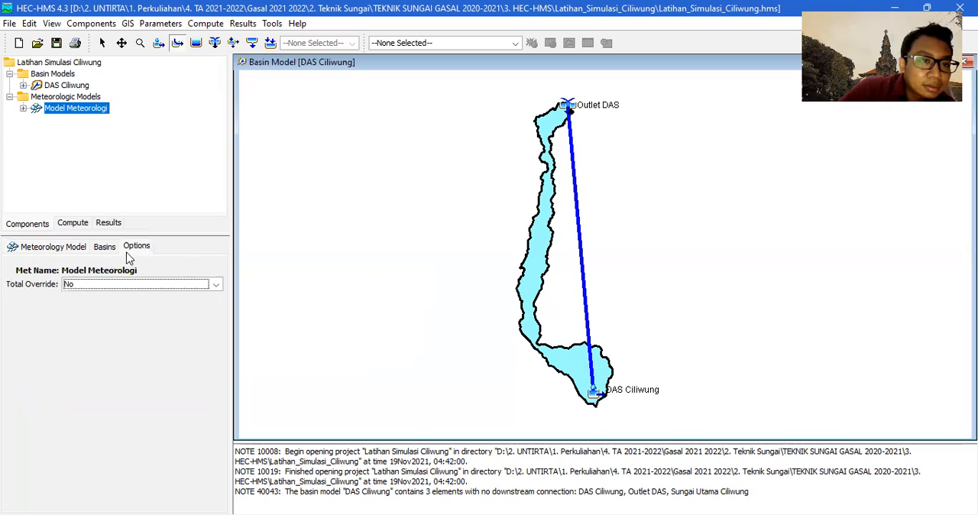
click(57, 253)
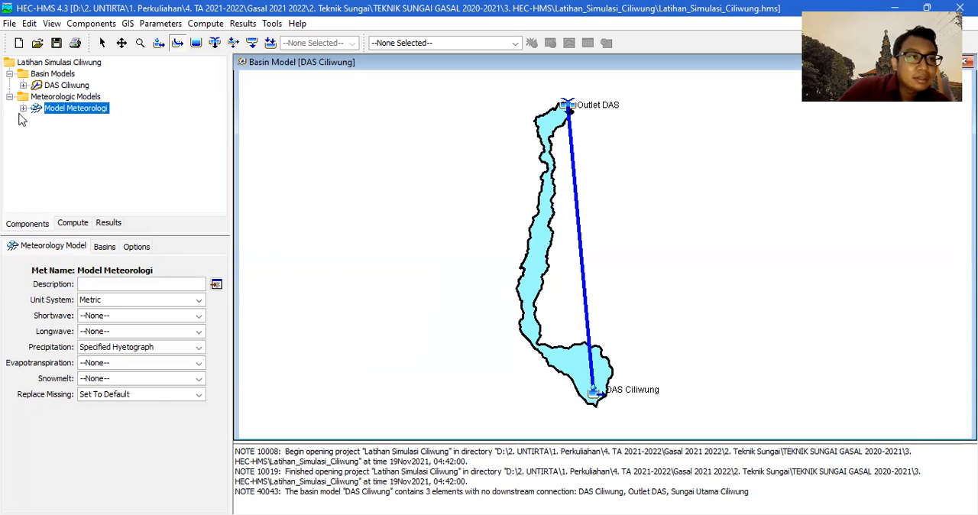
Check which gages can be assigned to the DAS Ciliwung subbasin in Model Meteorologi's specified hyetograph.
click(23, 110)
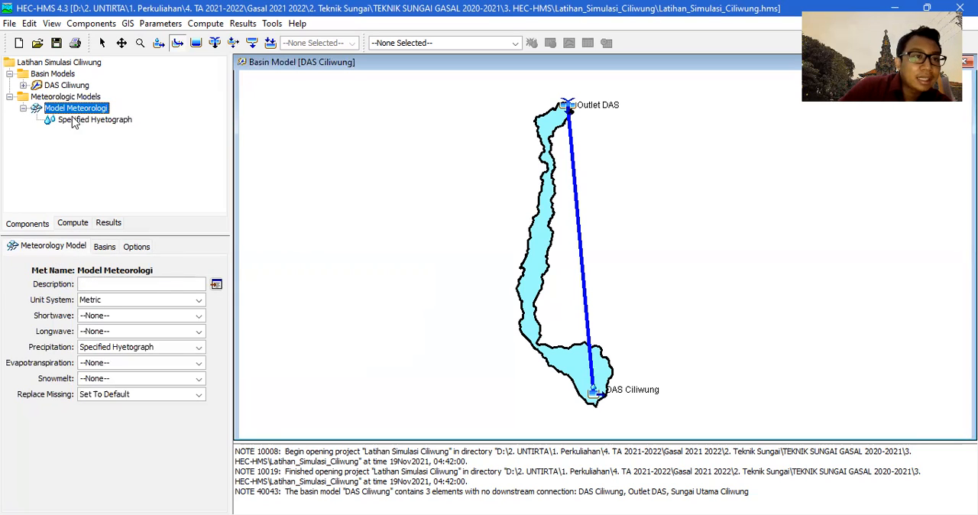
click(22, 108)
click(23, 108)
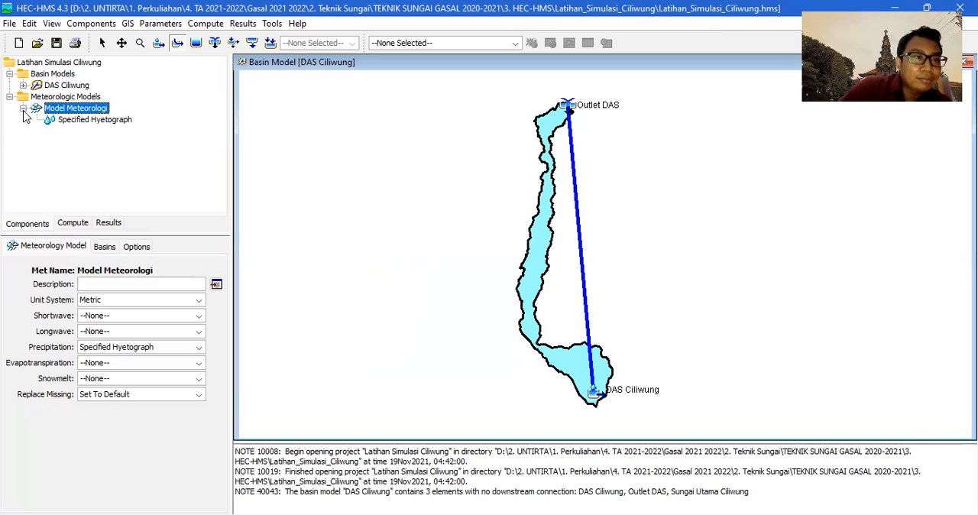
click(78, 121)
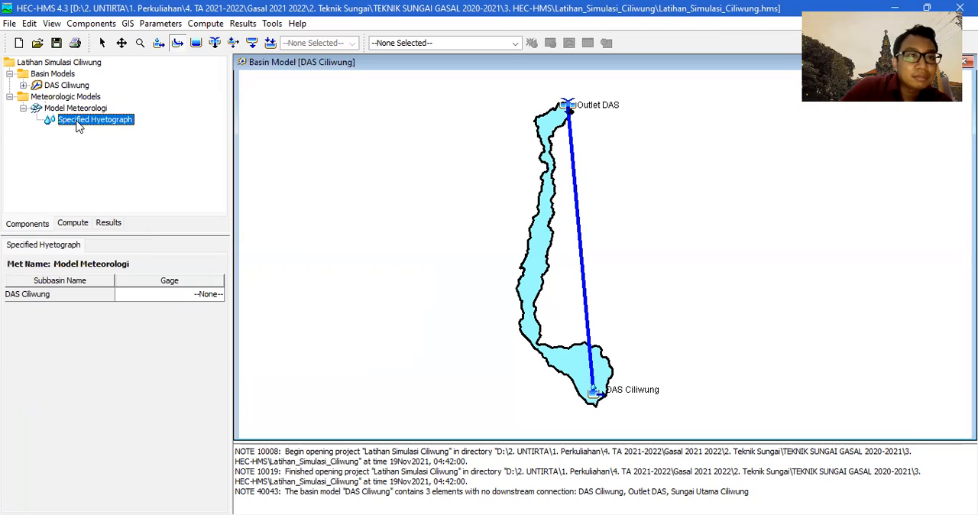
click(199, 298)
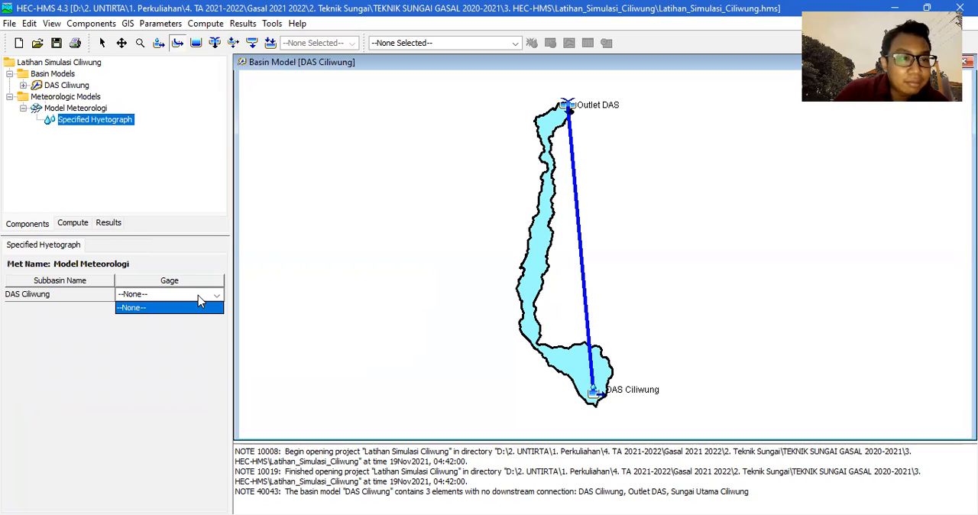
click(193, 308)
click(200, 298)
click(187, 347)
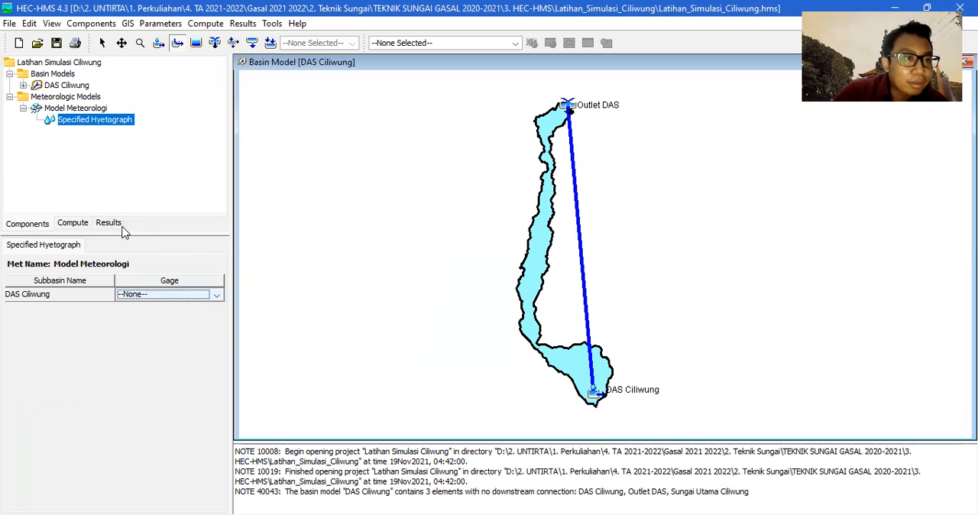
click(23, 109)
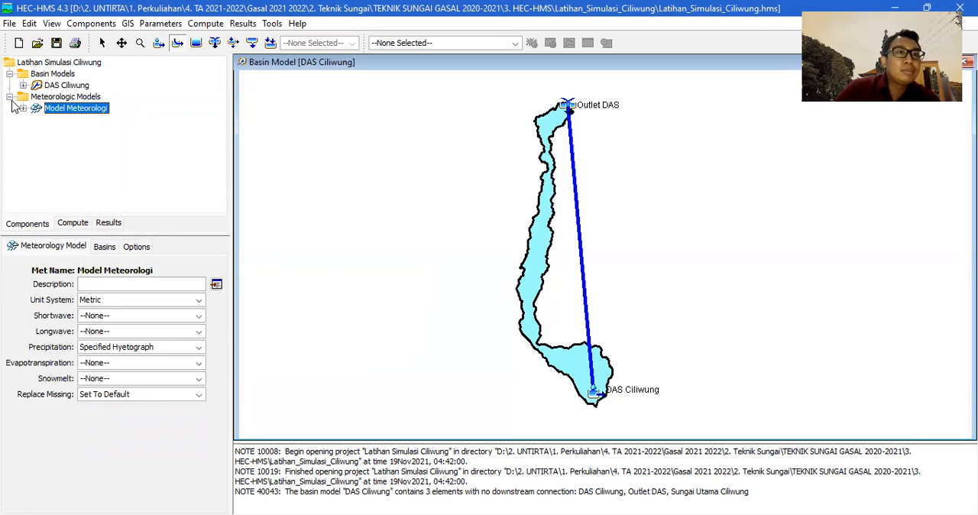
Create a new control specifications component named Control 1 and open its settings.
click(108, 28)
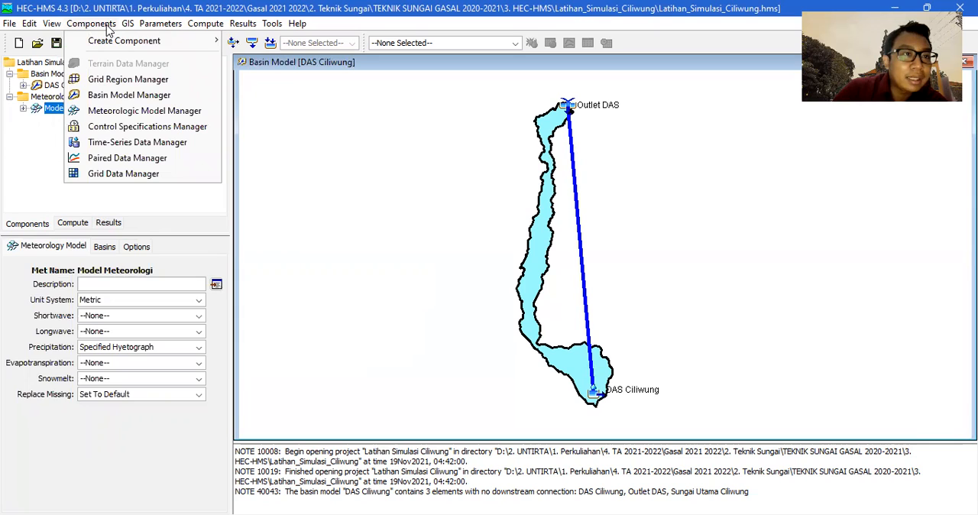
click(153, 130)
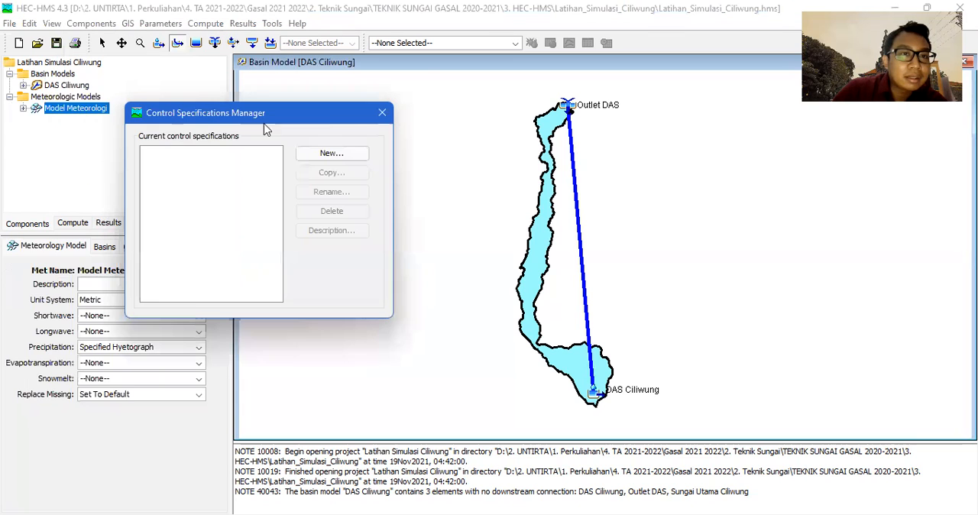
click(352, 154)
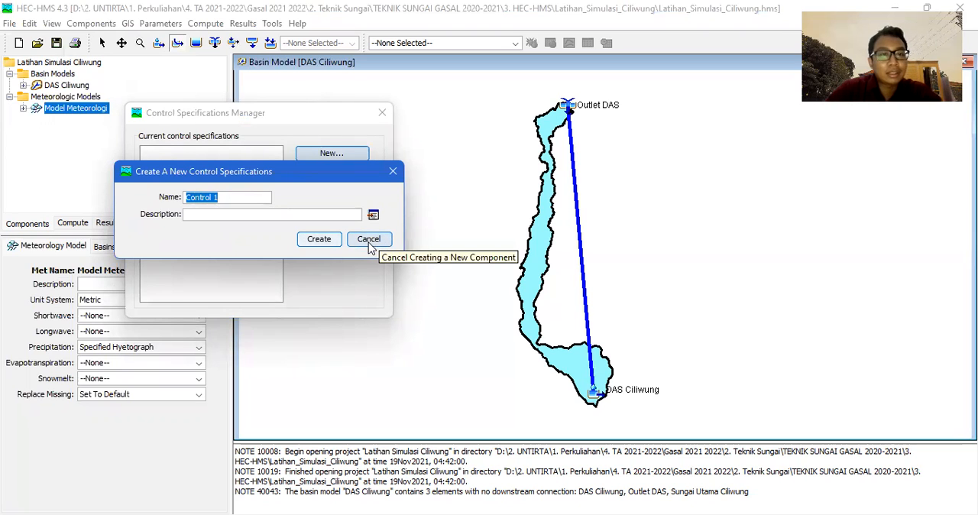
click(332, 241)
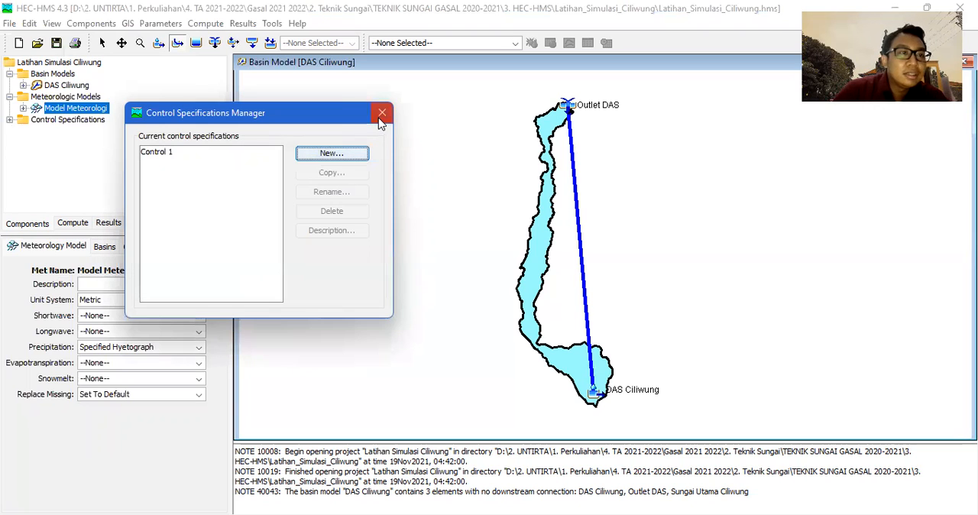
click(380, 116)
click(9, 120)
click(61, 133)
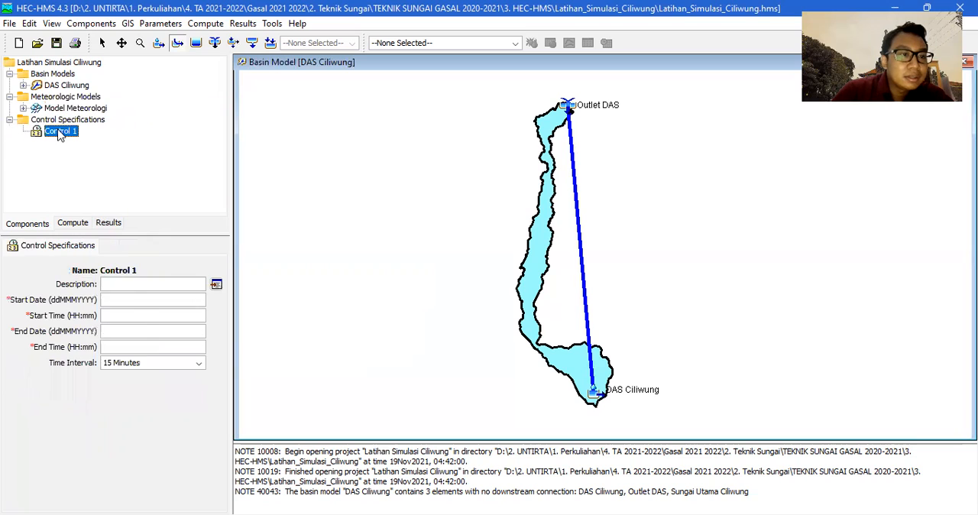
click(10, 120)
click(10, 120)
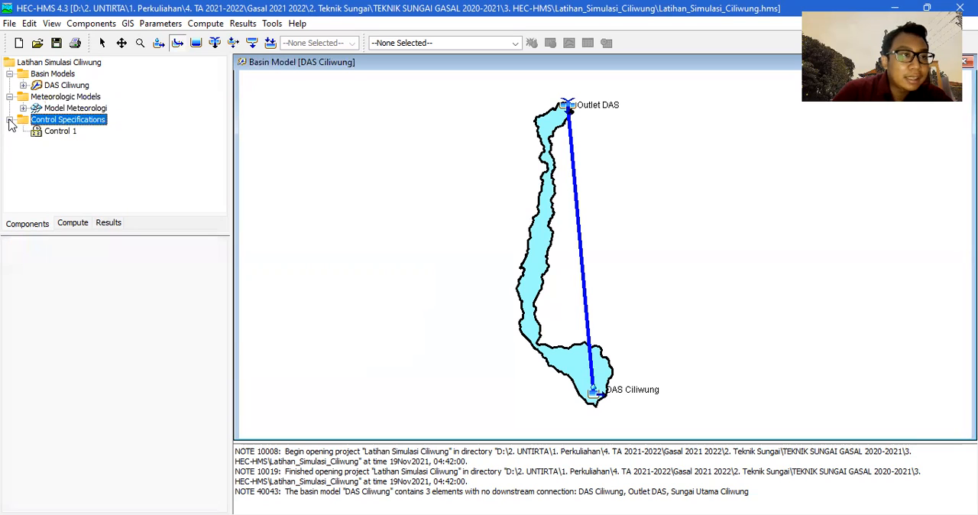
click(10, 120)
click(10, 120)
Open the Time-Series Data Manager, look through the available data types and choose Precipitation Gages.
click(91, 24)
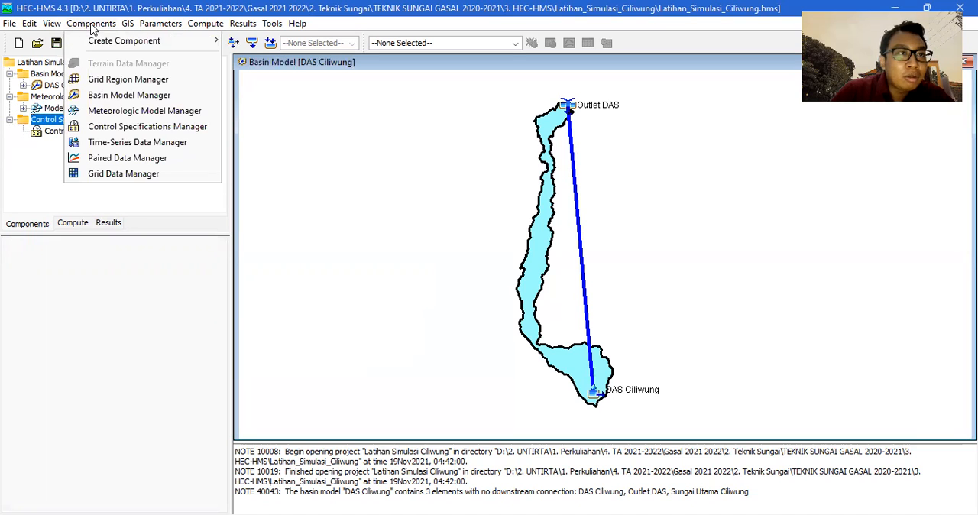
click(155, 145)
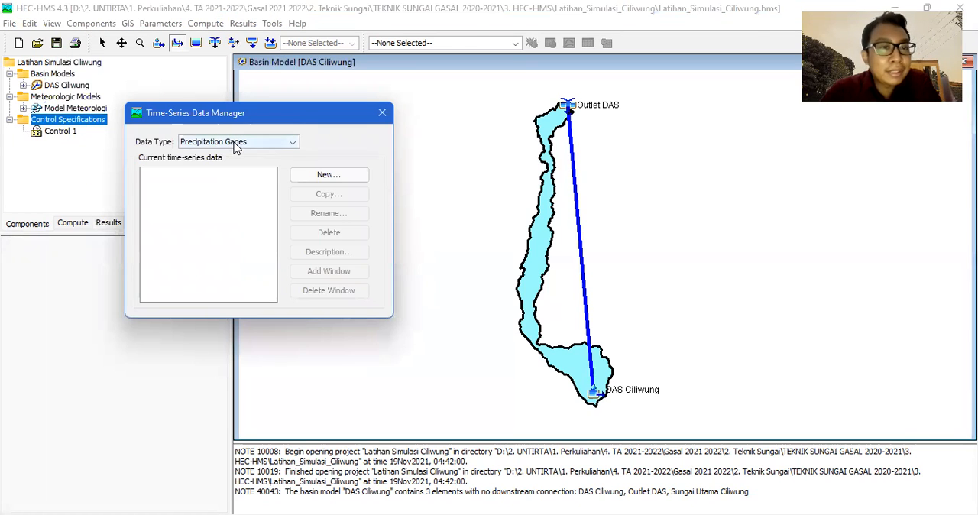
click(237, 144)
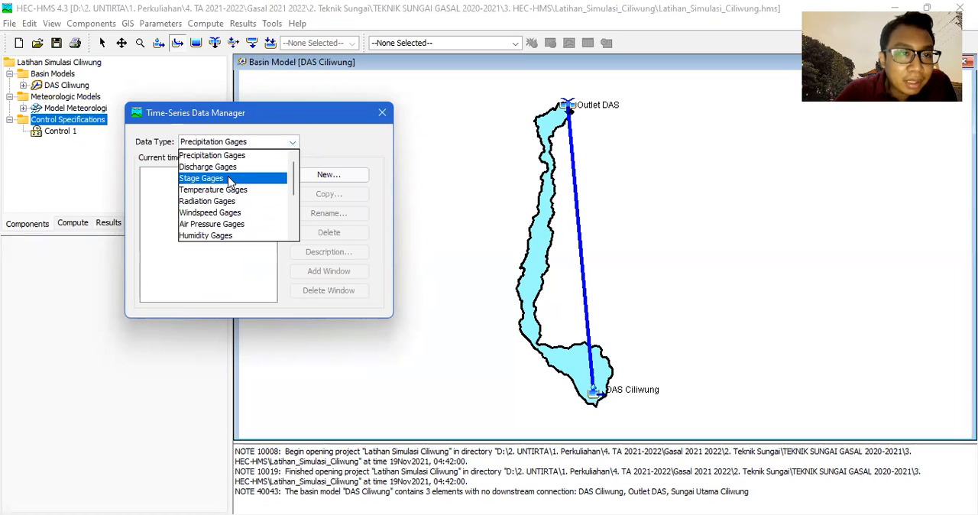
scroll(228, 187, down, 3)
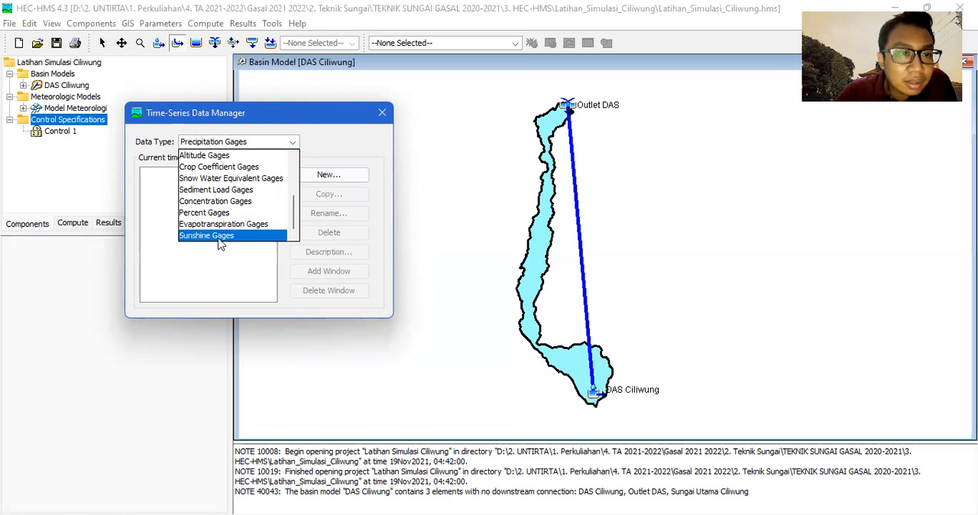
scroll(218, 237, up, 1)
scroll(217, 237, up, 2)
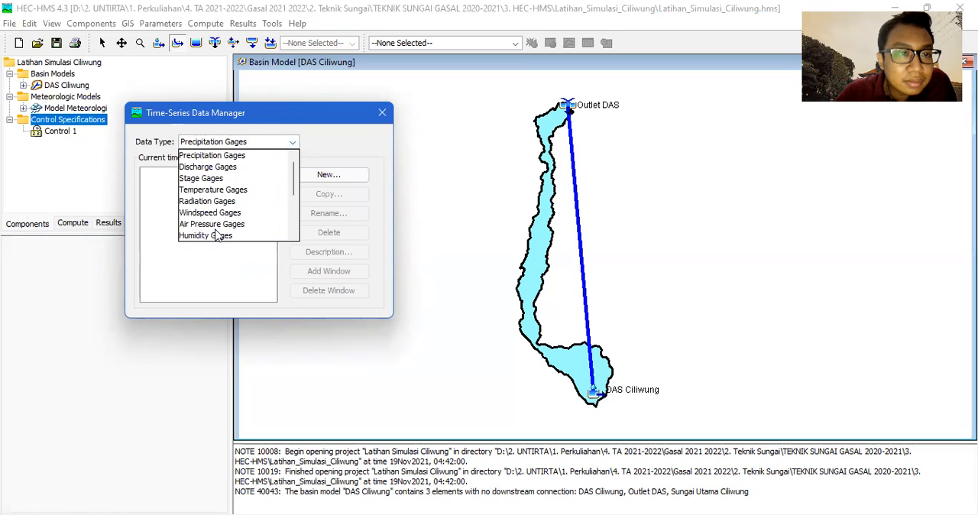
scroll(212, 175, down, 3)
scroll(216, 183, up, 3)
click(229, 155)
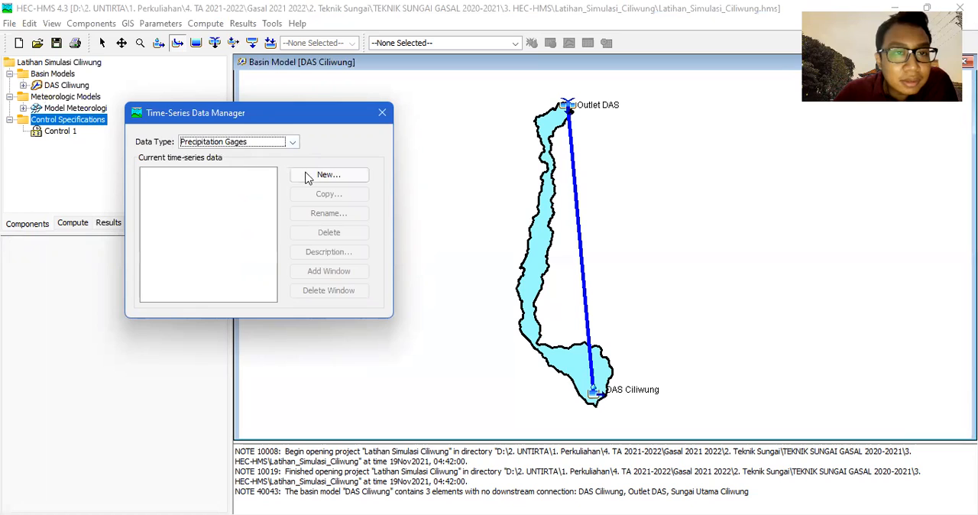
Create a new precipitation gage named Stasiun Representatif and close the time-series manager.
click(320, 178)
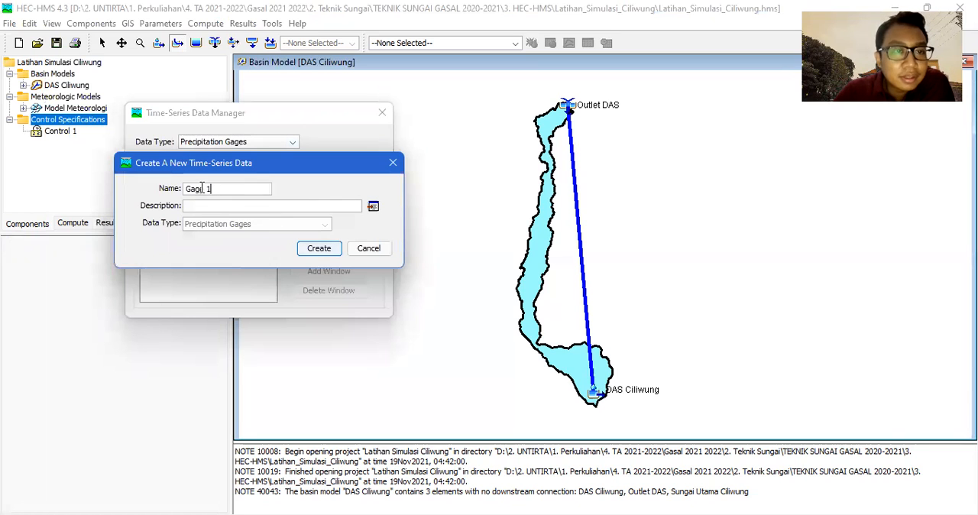
drag(212, 189, 90, 163)
text(Stasiun)
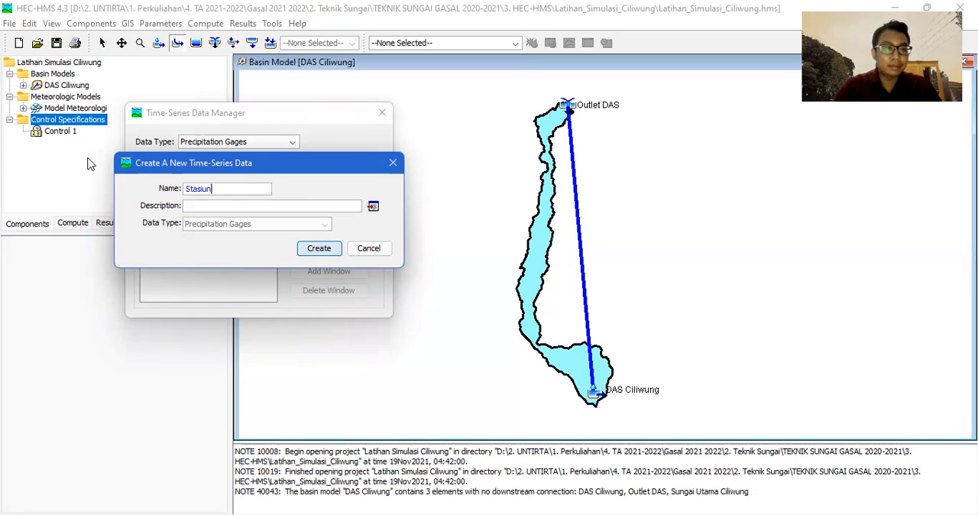
key(BackSpace)
key(BackSpace)
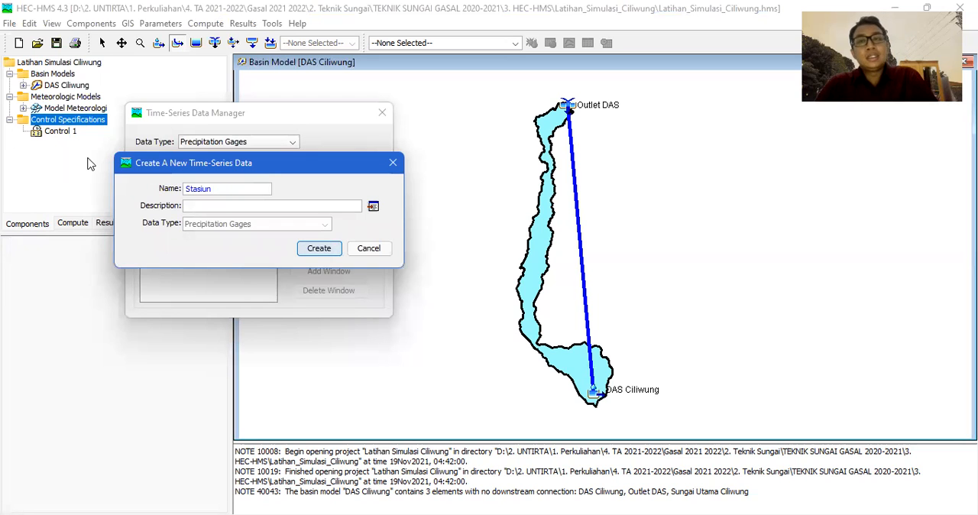
text(Representatif)
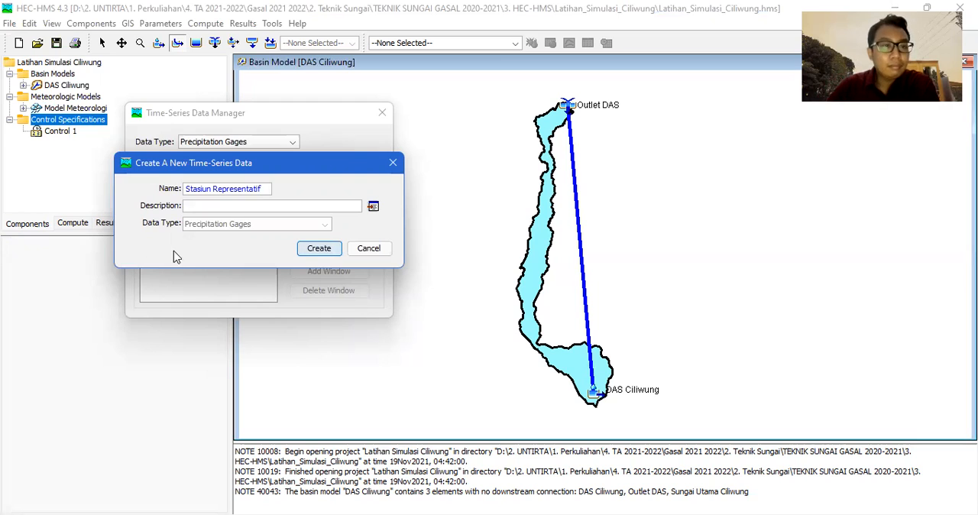
click(316, 250)
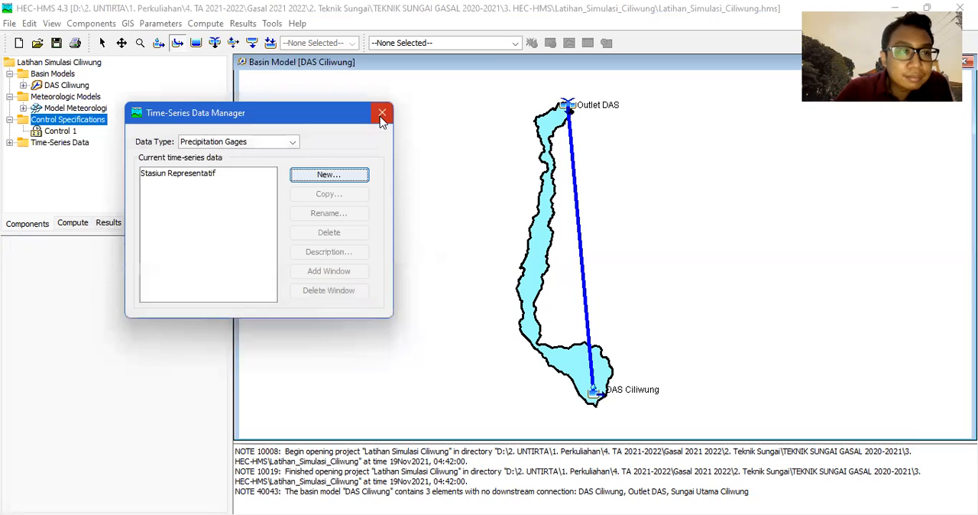
click(382, 113)
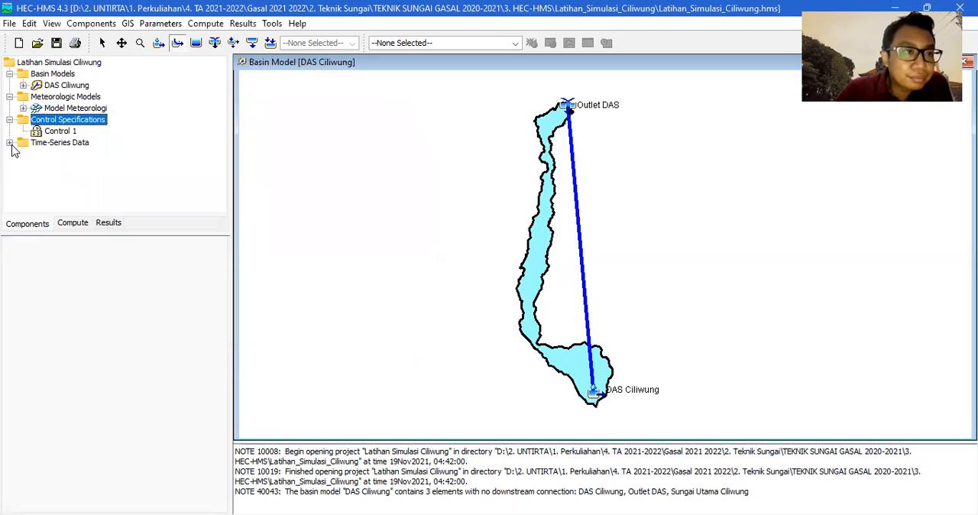
Open the Stasiun Representatif gage settings and set the time interval to 10 Minutes.
click(9, 143)
click(23, 154)
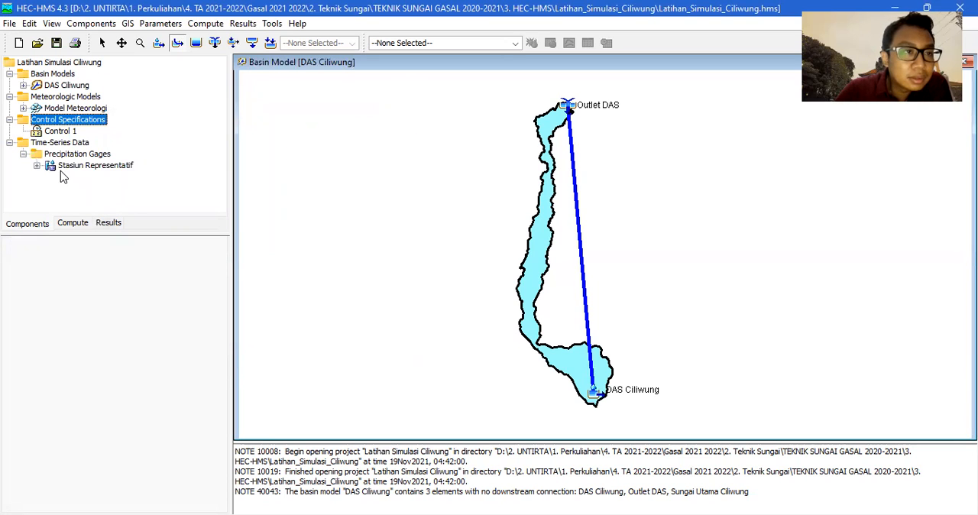
click(38, 166)
click(86, 168)
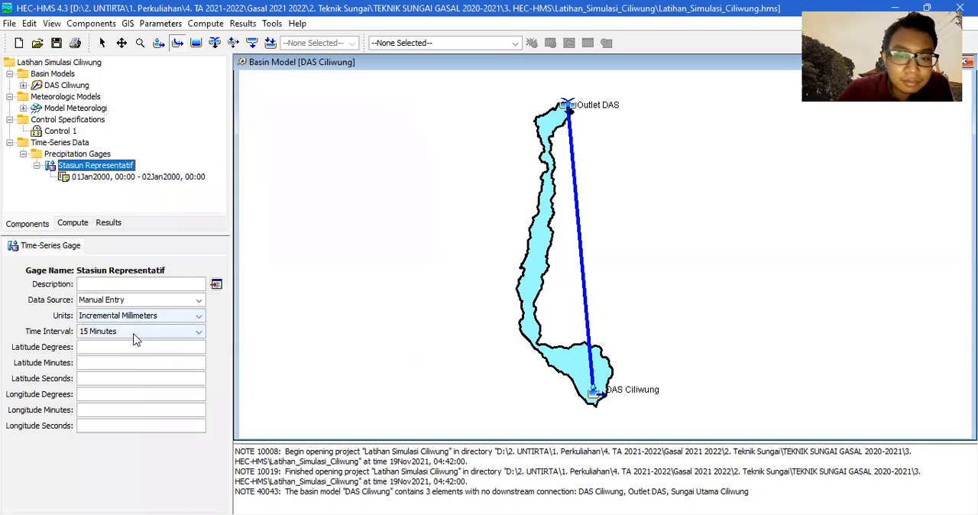
click(135, 333)
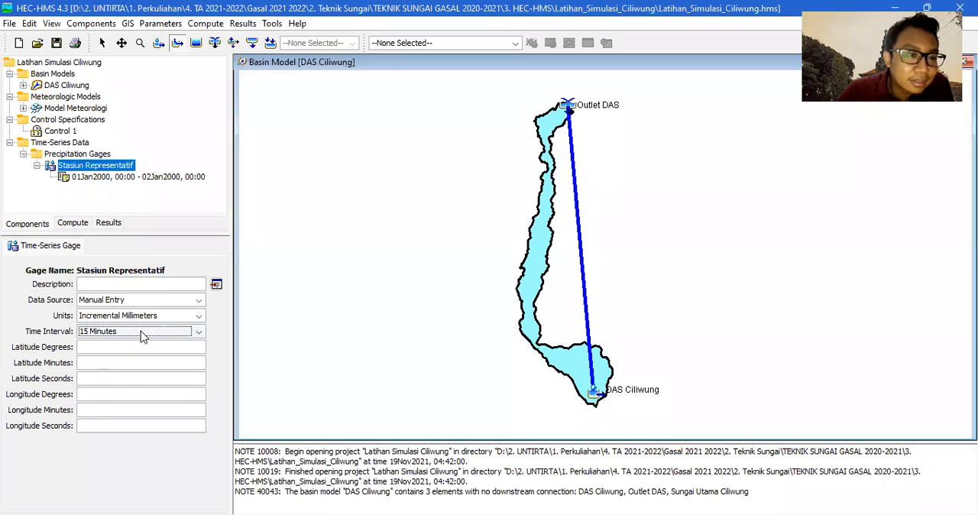
click(141, 331)
scroll(124, 394, up, 3)
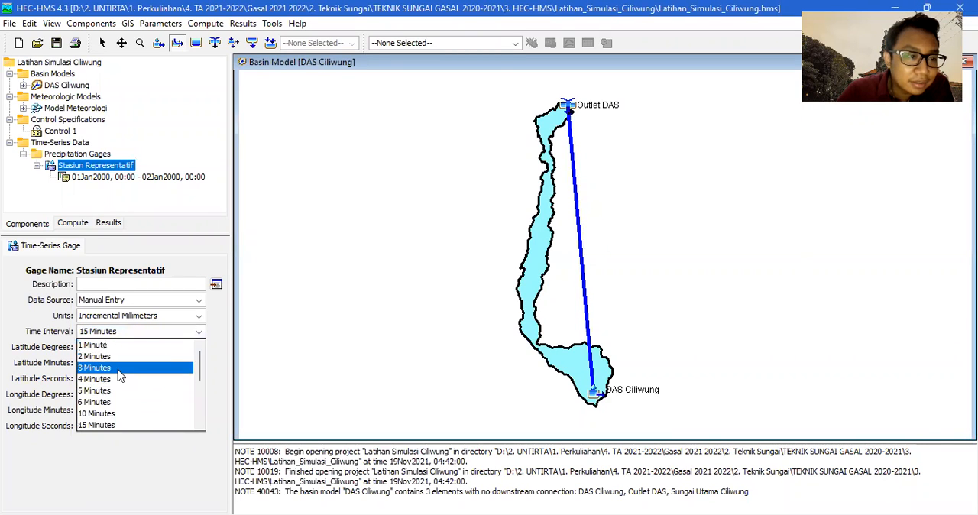
click(120, 414)
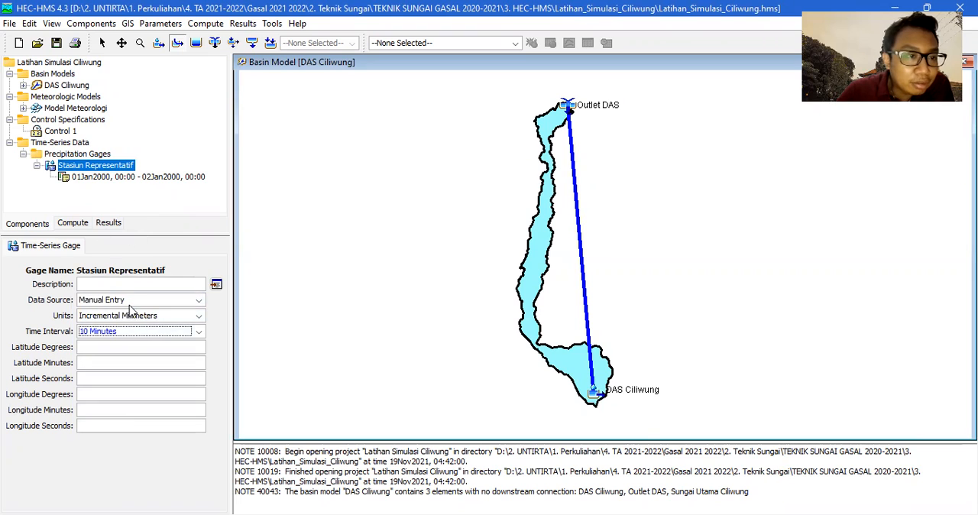
Open the Stasiun Representatif gage's time window and set its start to 19Nov2021 at 06:00.
click(80, 178)
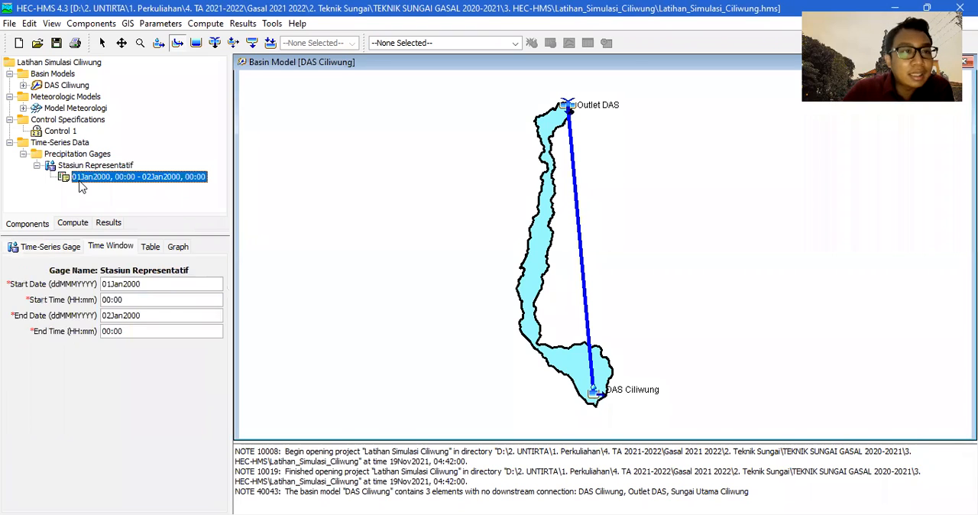
click(111, 283)
key(BackSpace)
key(BackSpace)
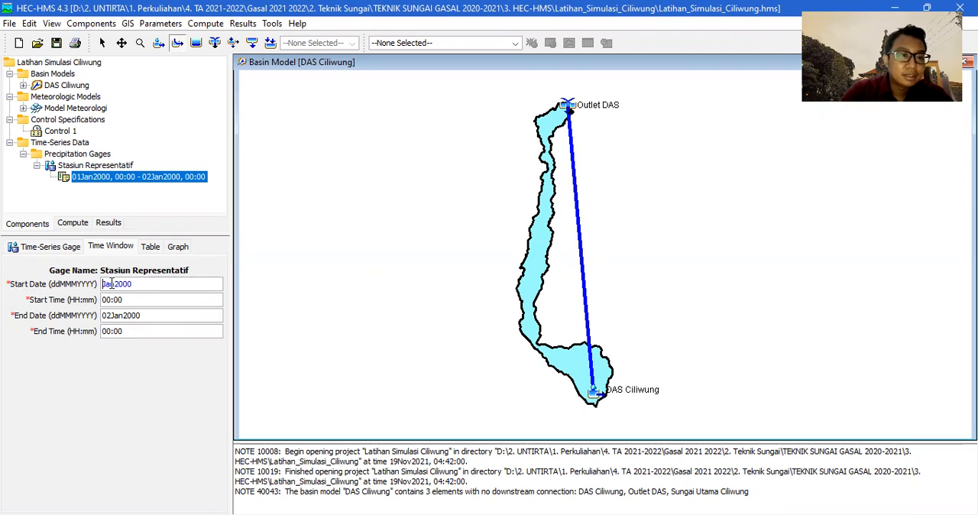
text(19)
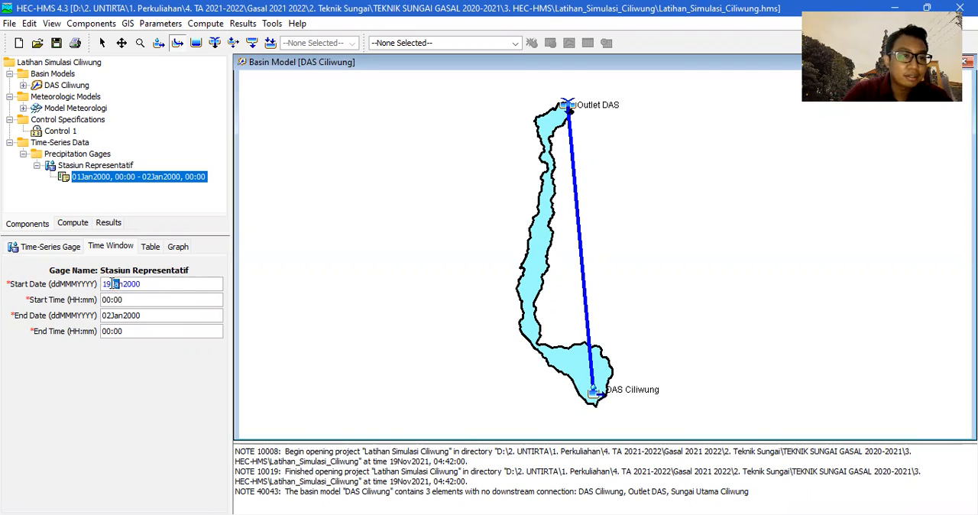
text(Nov)
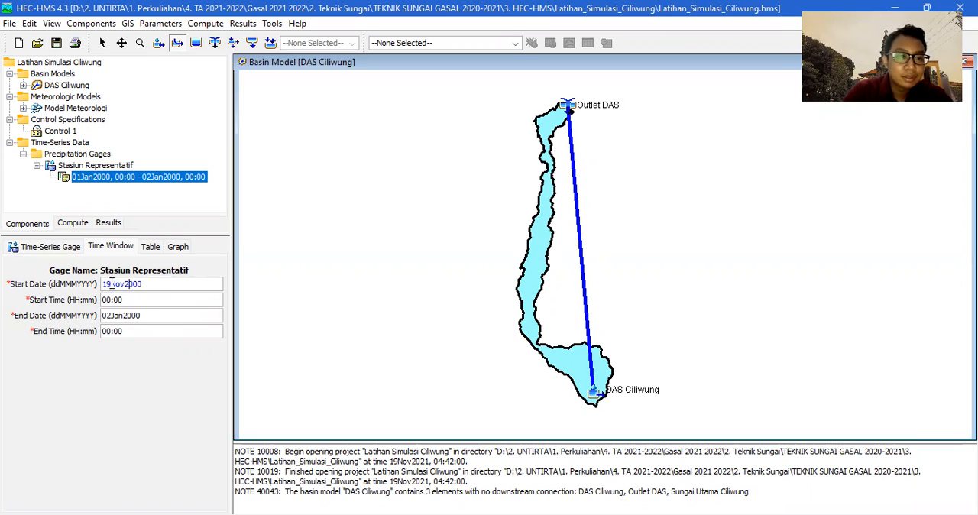
text(2021)
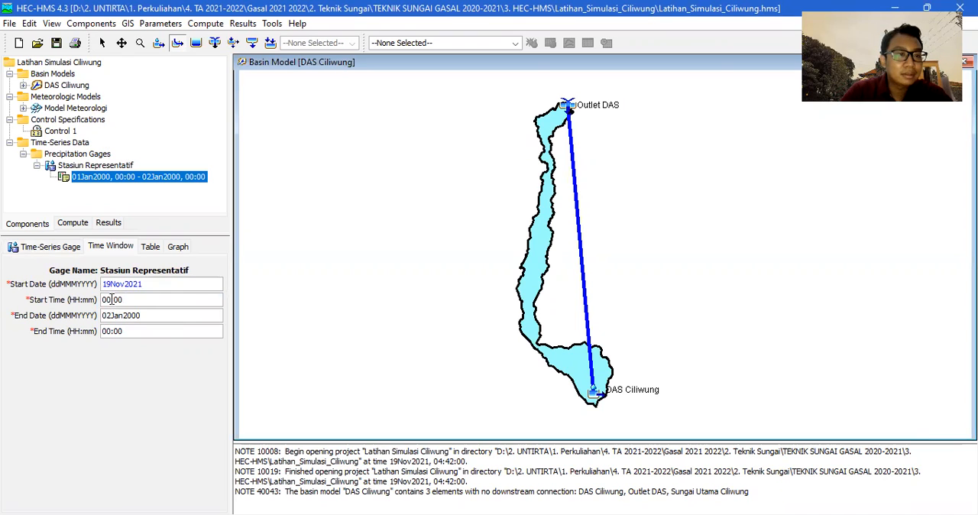
click(109, 299)
key(BackSpace)
text(6)
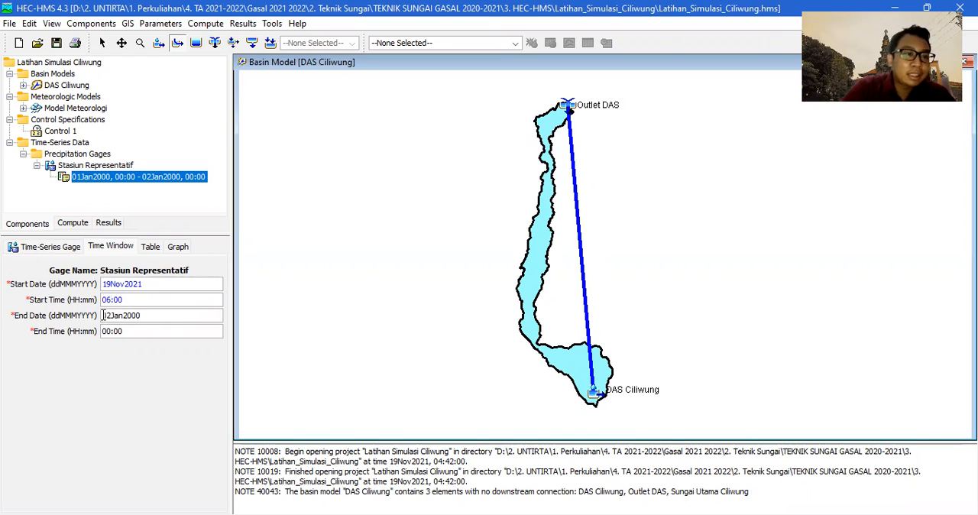
Set the end of the gage's time window to 19Nov2021 at 12:00.
drag(104, 315, 112, 312)
text(19)
key(shift+Right)
key(shift+Right)
key(shift+Right)
text(Nov)
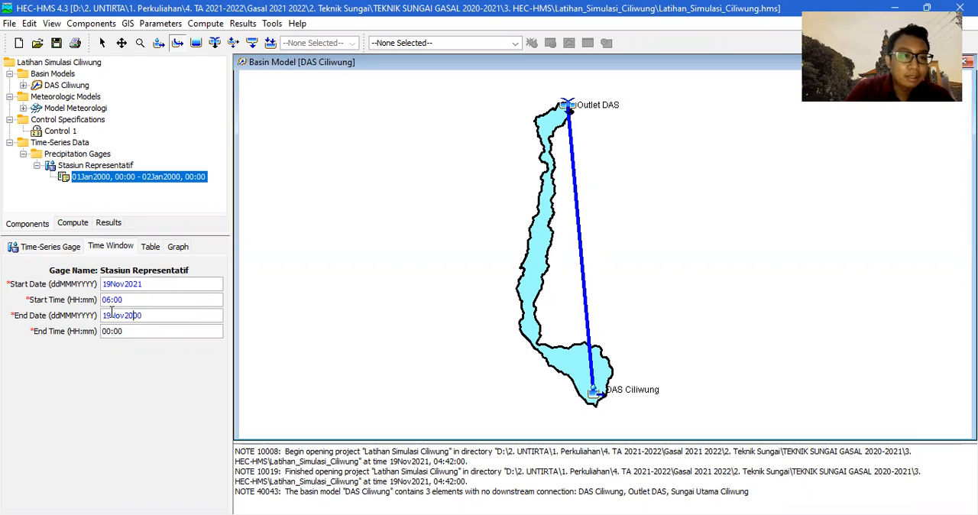
text(2021)
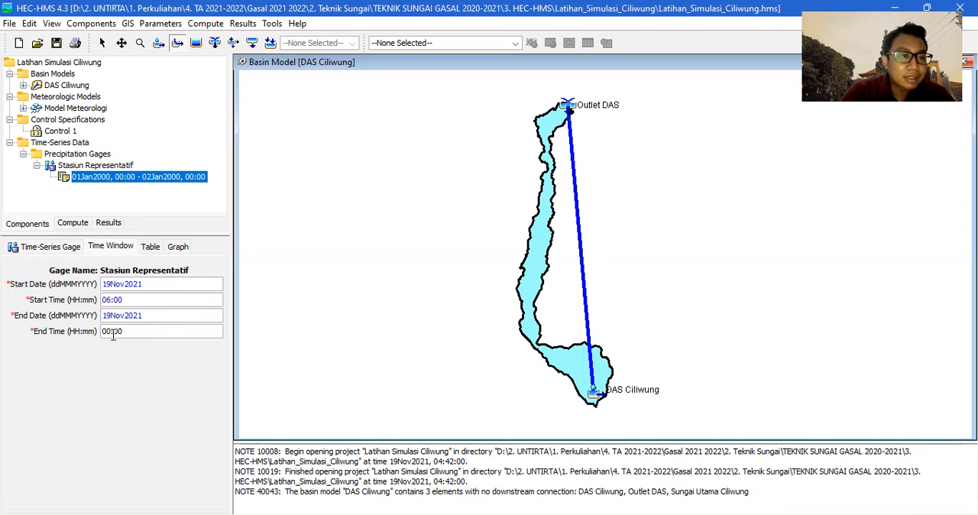
click(104, 331)
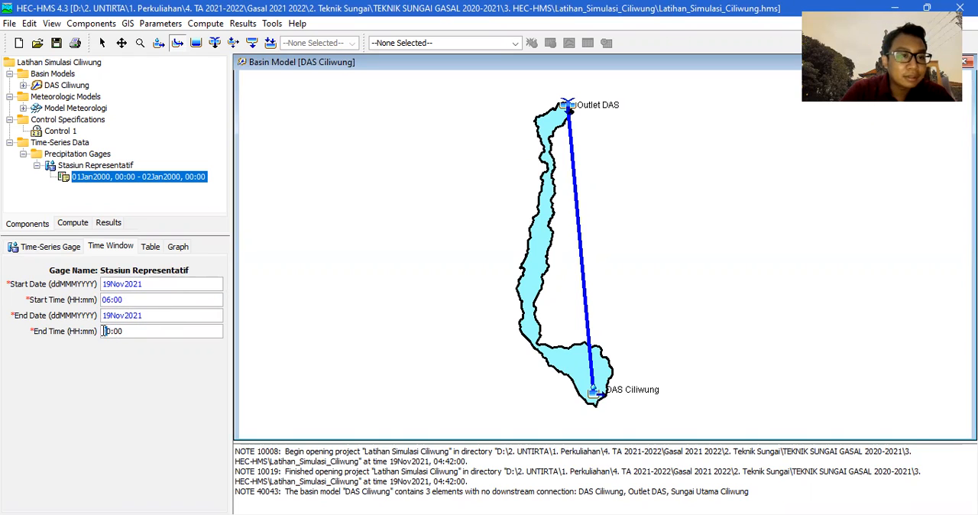
double_click(103, 331)
text(12)
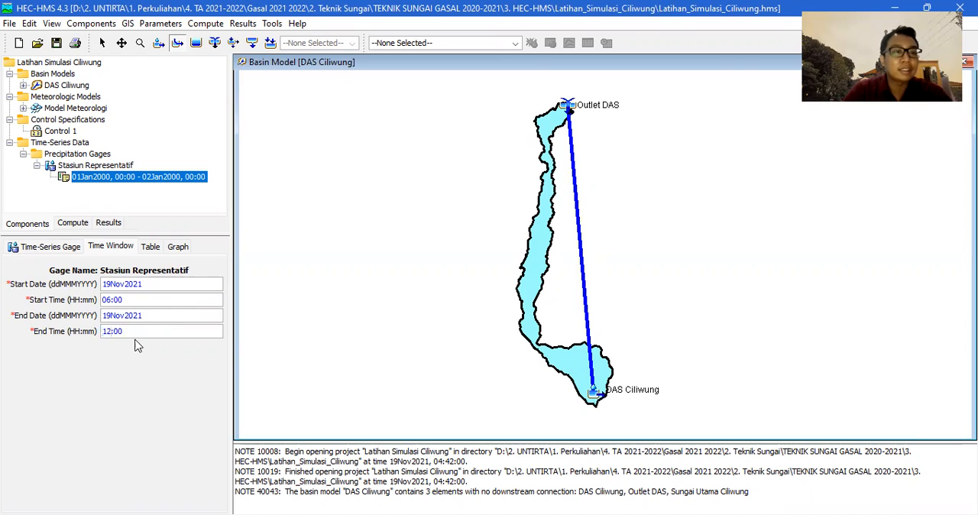
Open the gage's precipitation table, then switch to Excel and copy the rainfall values in K6:K41 of the IDF dan ABM sheet.
click(151, 247)
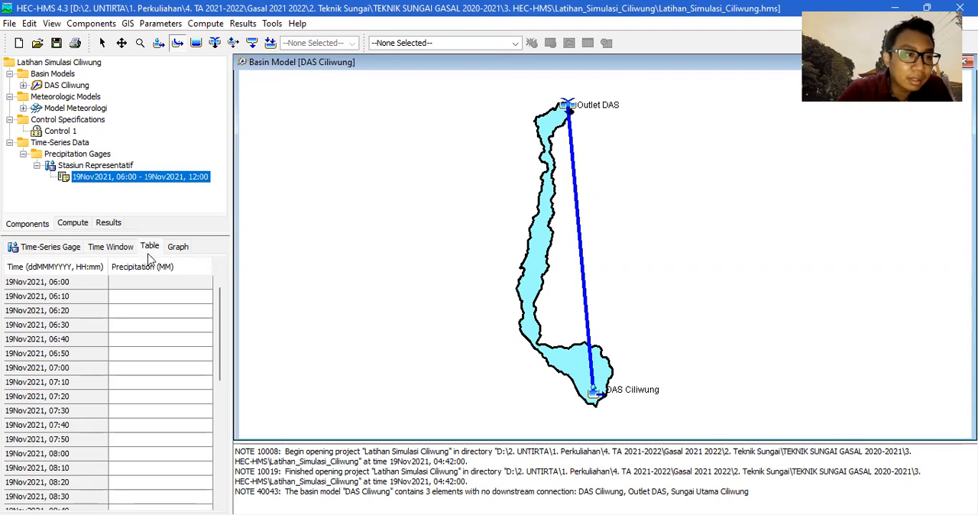
scroll(163, 327, down, 6)
scroll(164, 327, up, 6)
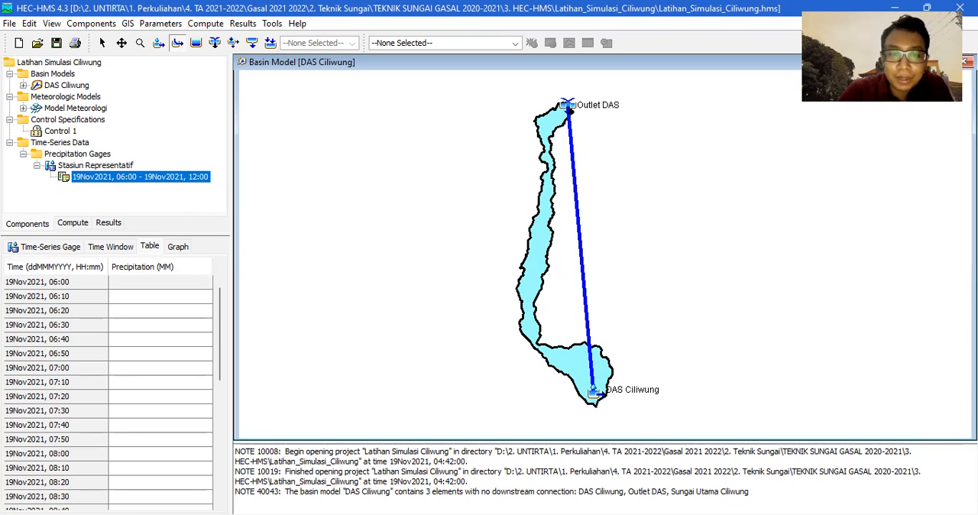
key(alt+Tab)
drag(426, 237, 418, 445)
key(ctrl+c)
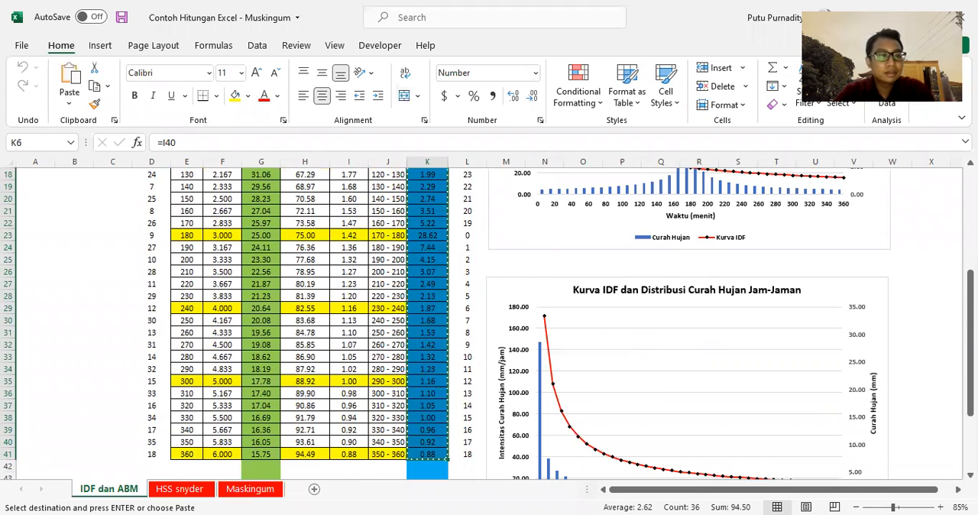
Switch back to HEC-HMS and paste the copied rainfall values into the precipitation column, starting from the 19Nov2021, 06:00 row.
key(alt+Tab)
click(181, 287)
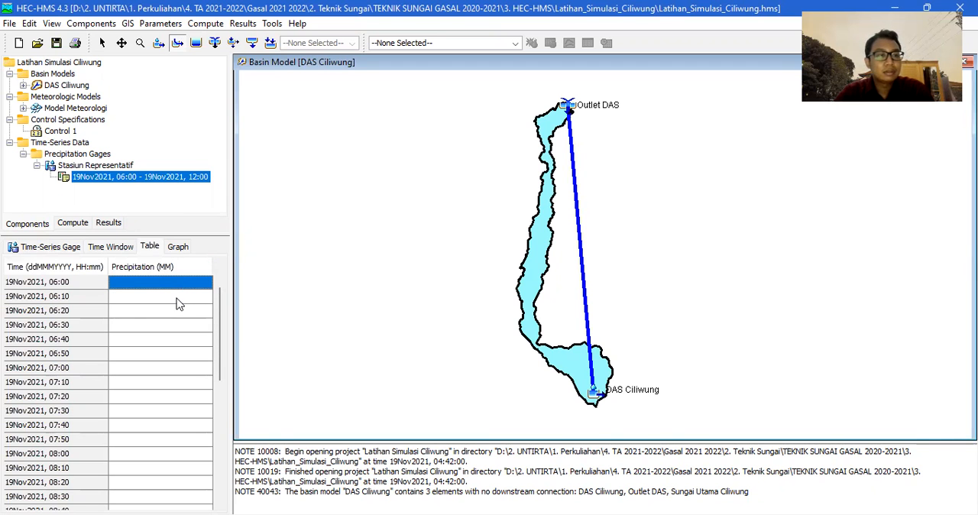
drag(179, 284, 176, 511)
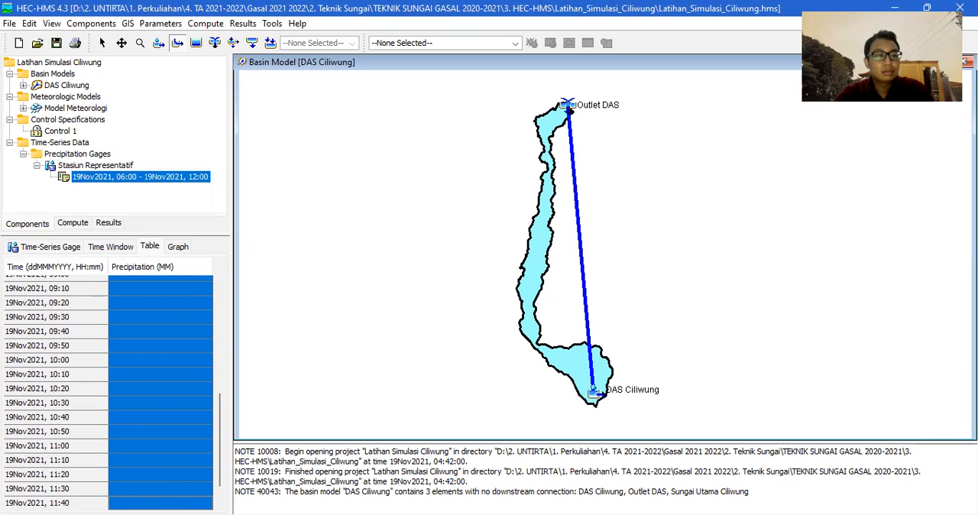
scroll(181, 326, down, 1)
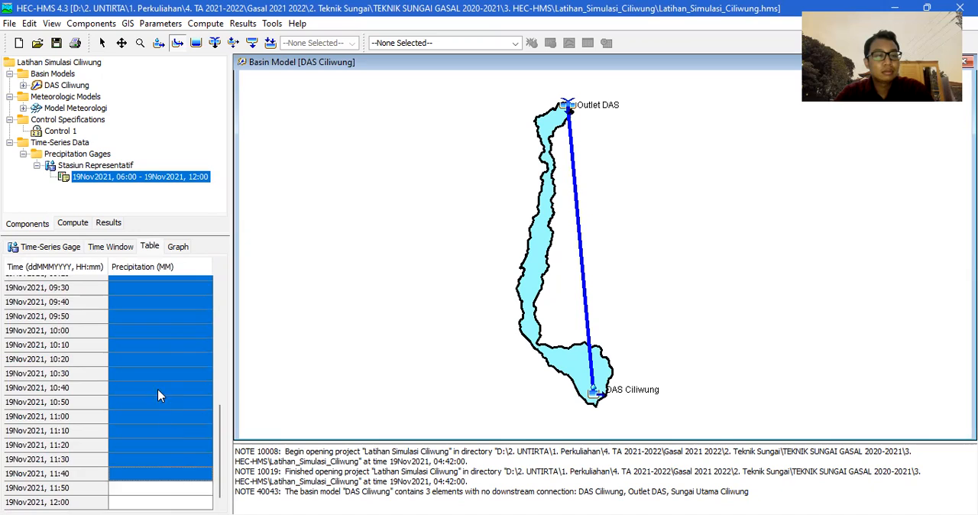
scroll(157, 395, up, 7)
click(188, 284)
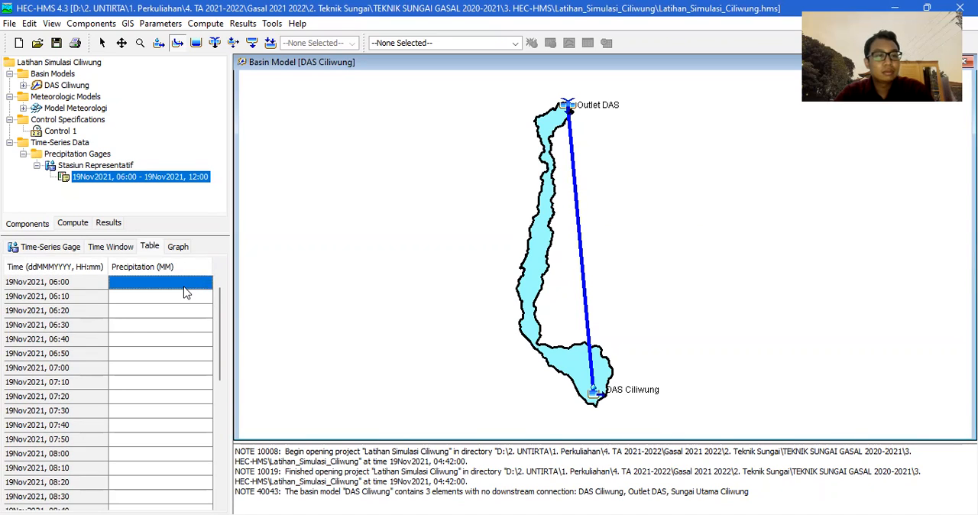
key(ctrl+v)
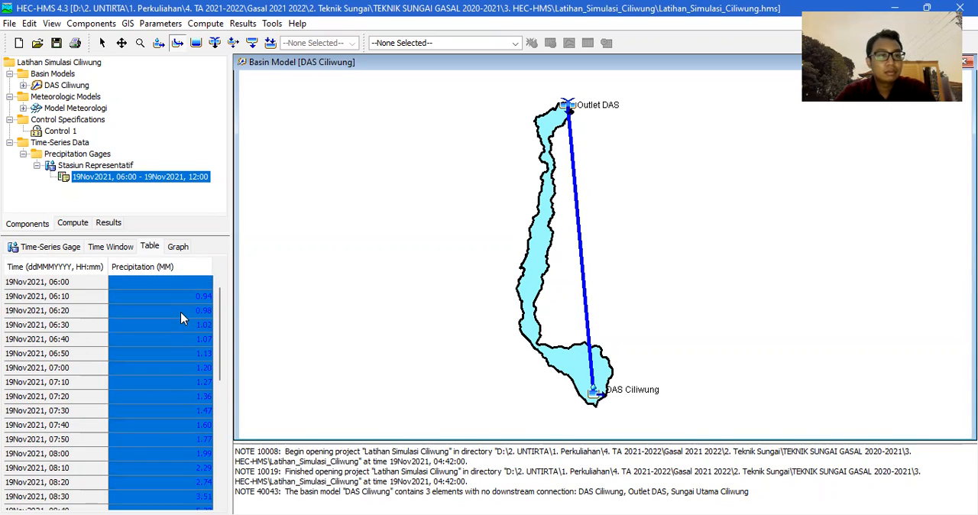
Check the pasted precipitation values through the end of the table against the source rainfall column in Excel.
click(182, 285)
scroll(206, 349, down, 4)
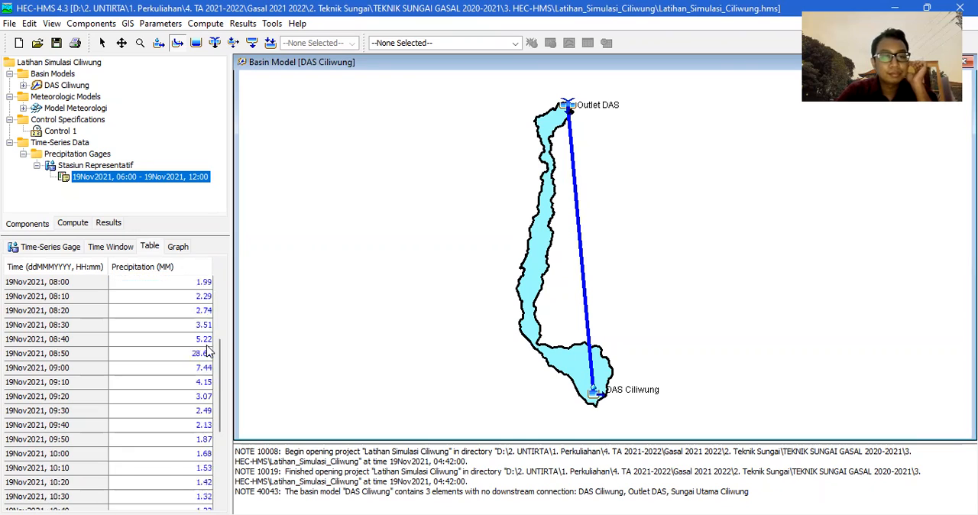
scroll(207, 349, down, 3)
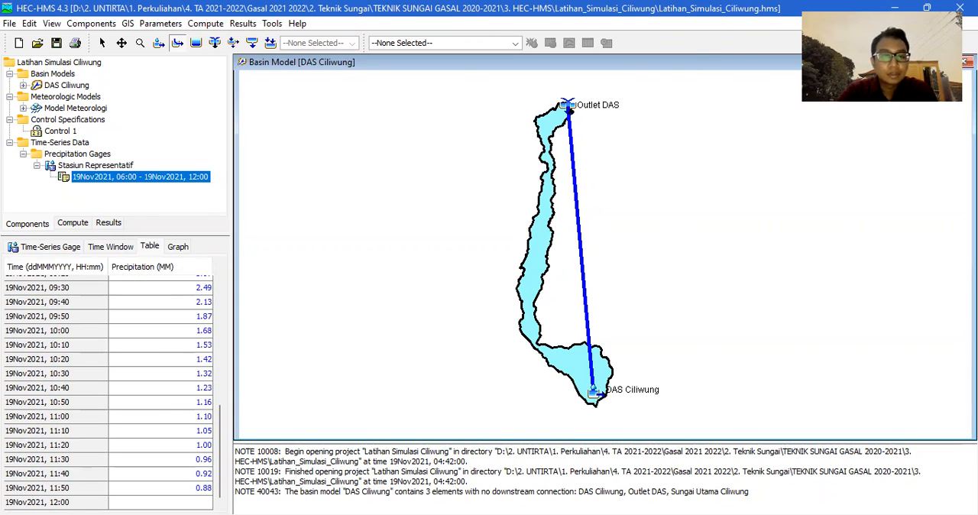
key(alt+Tab)
scroll(262, 306, up, 3)
scroll(306, 298, down, 3)
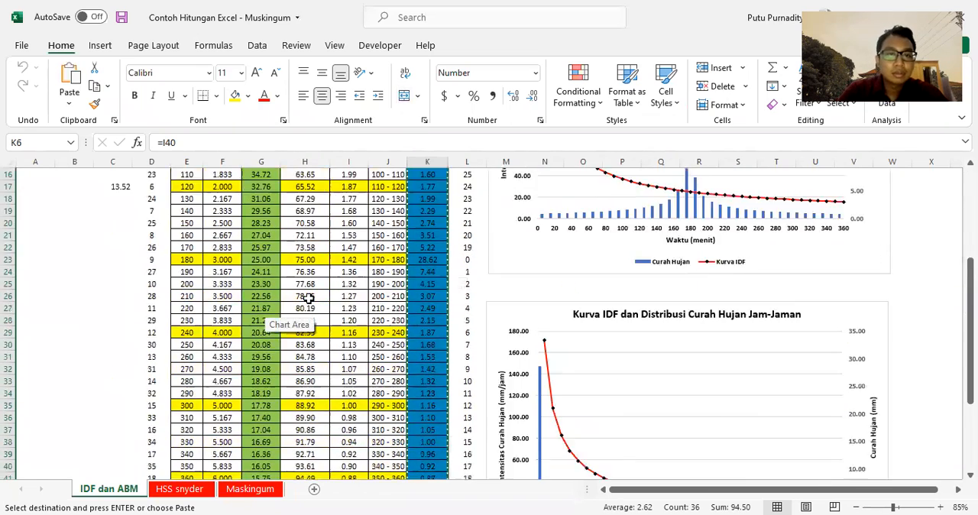
scroll(306, 298, down, 4)
key(alt+Tab)
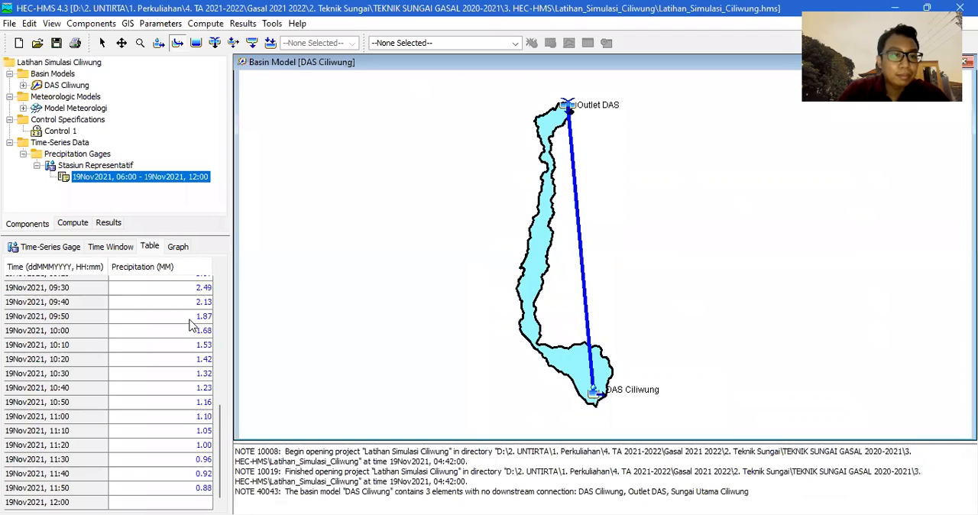
Inspect the 06:00, 06:10 and 12:00 rows of the precipitation table to see how the pasted series is aligned.
click(180, 283)
click(185, 308)
click(190, 283)
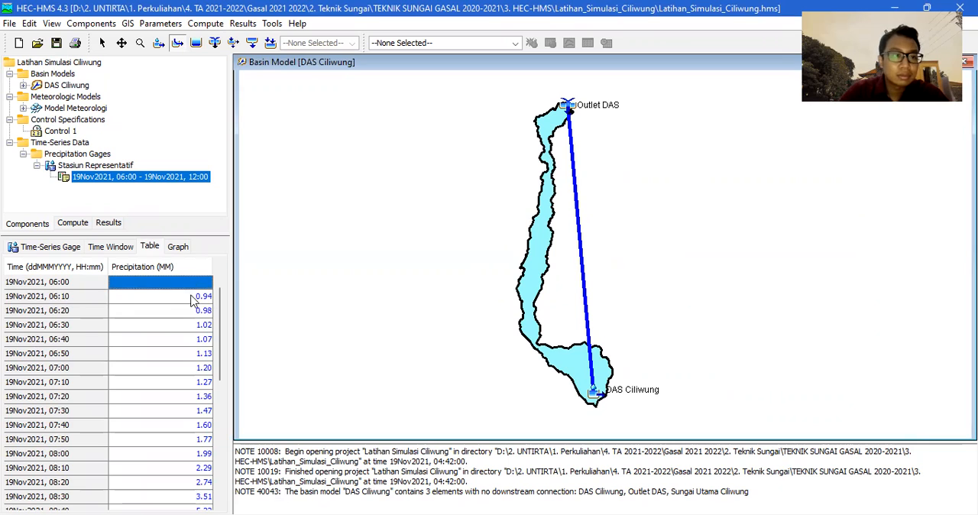
click(194, 305)
click(194, 283)
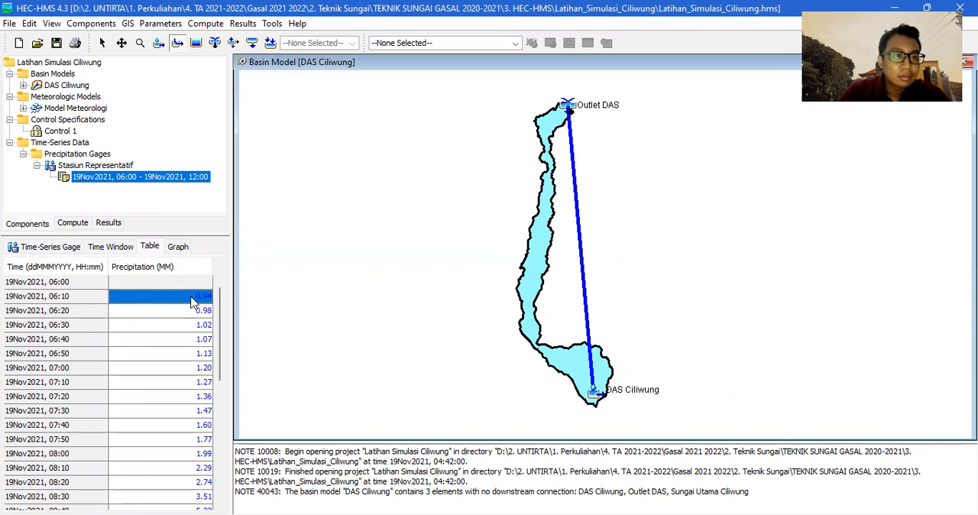
scroll(189, 320, down, 7)
click(209, 501)
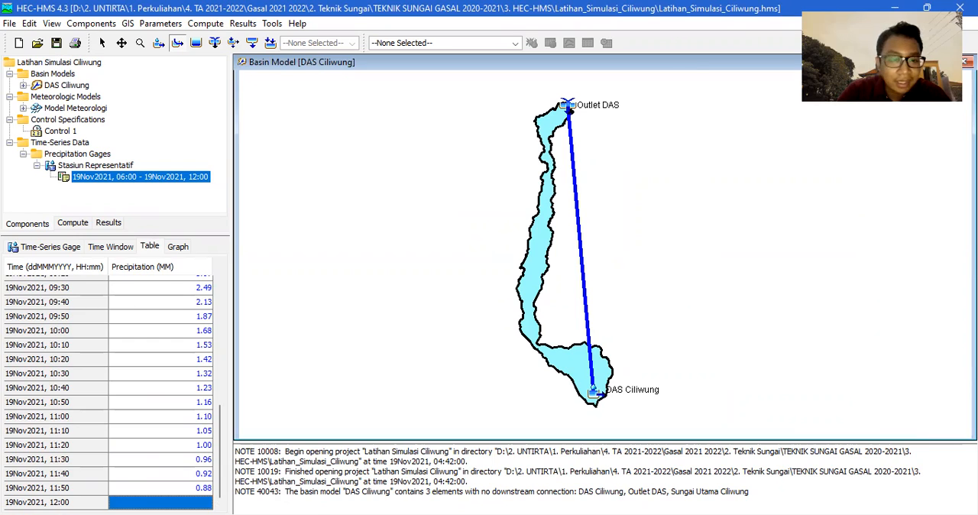
key(alt+Tab)
key(alt+Tab)
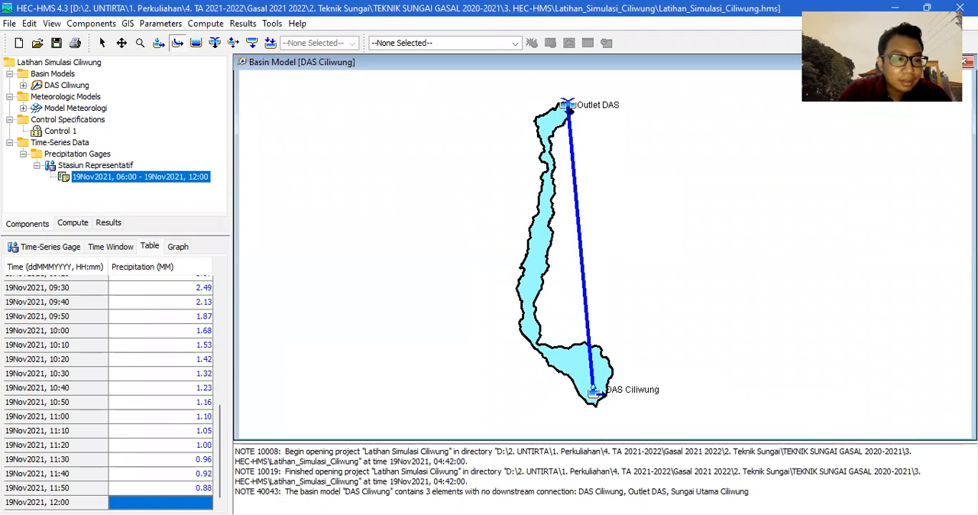
Compare the time range of the precipitation table with the Excel rainfall data and reopen the gage's time window.
scroll(99, 430, up, 7)
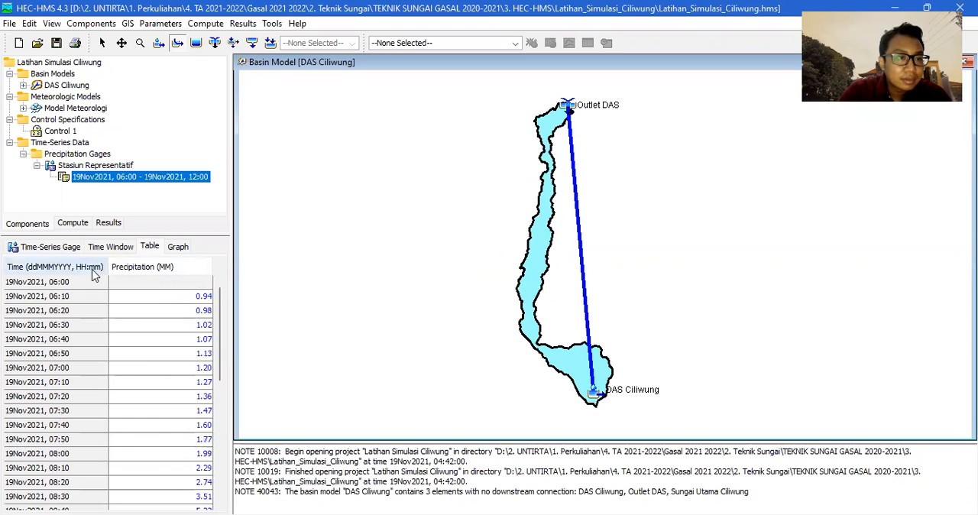
scroll(94, 327, down, 7)
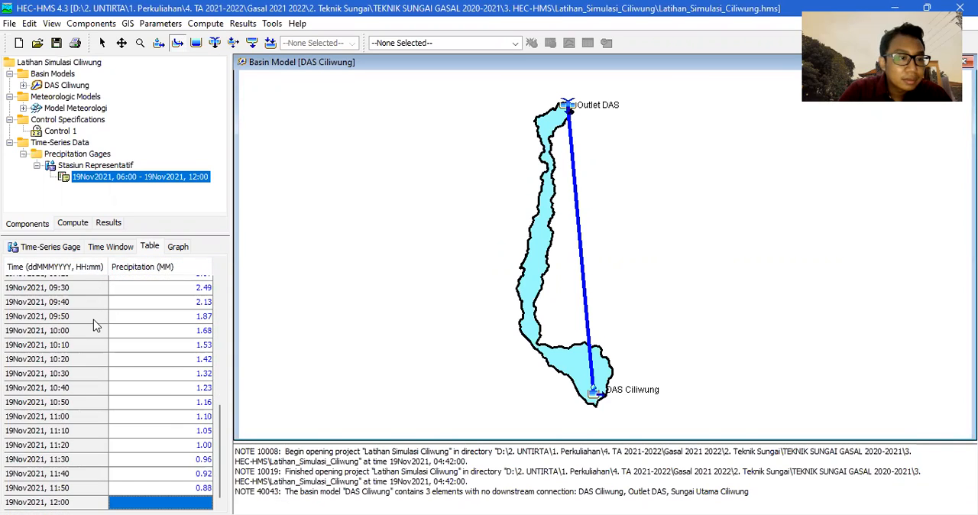
scroll(94, 326, up, 7)
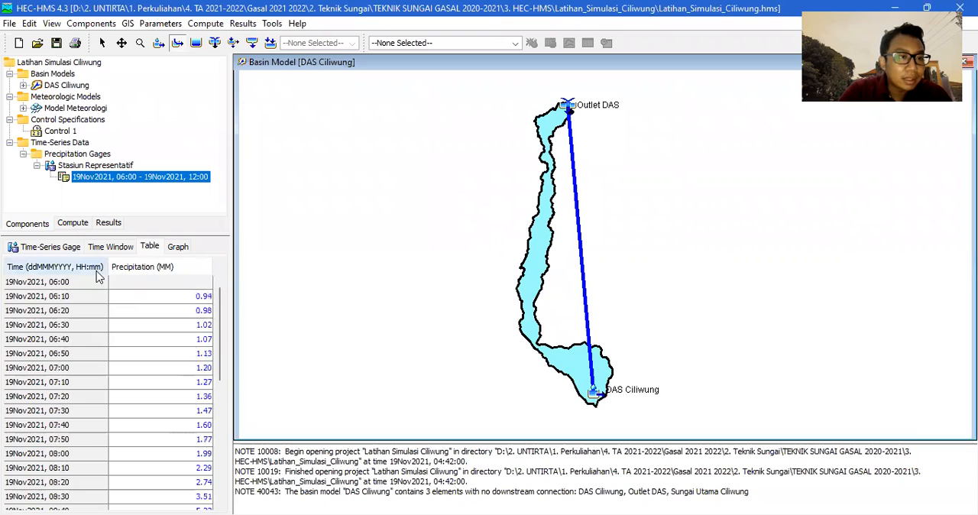
scroll(96, 277, down, 7)
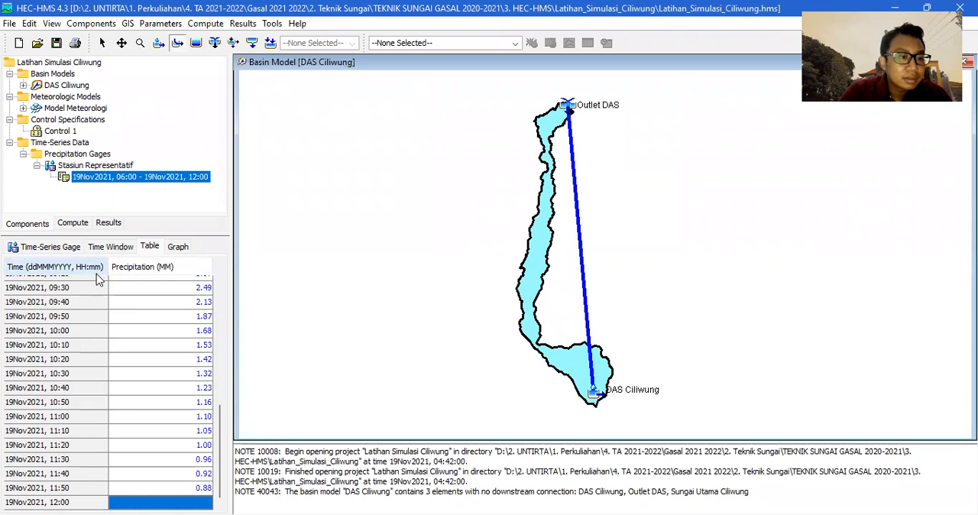
scroll(96, 280, up, 7)
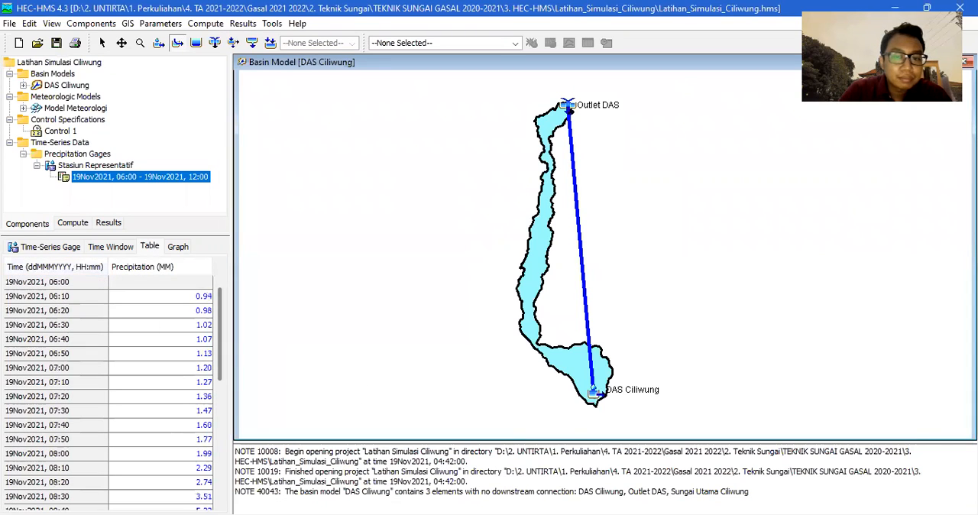
scroll(160, 389, down, 7)
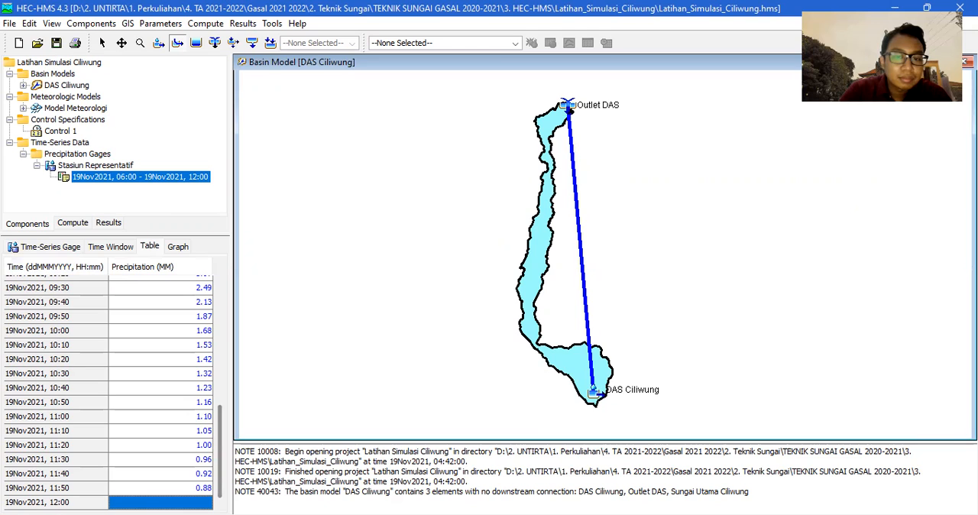
key(alt+Tab)
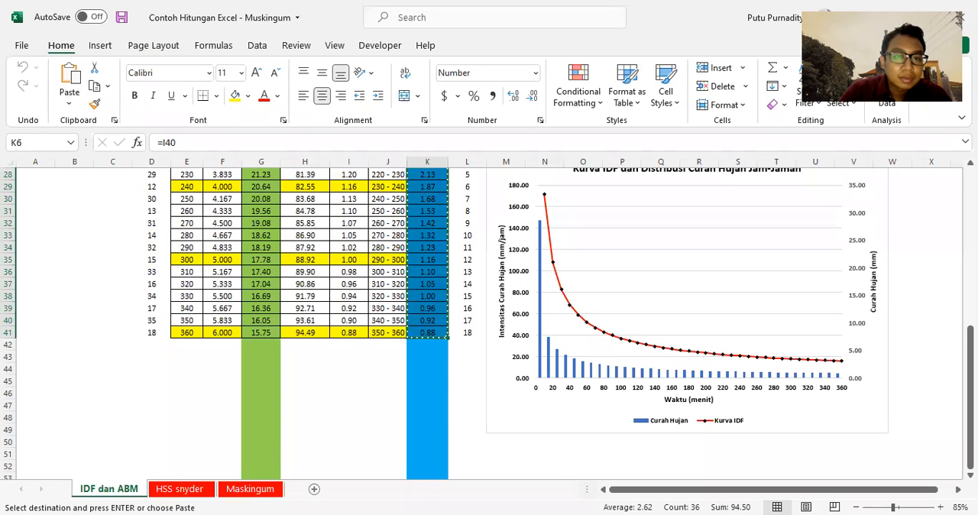
key(alt+Tab)
scroll(186, 389, up, 8)
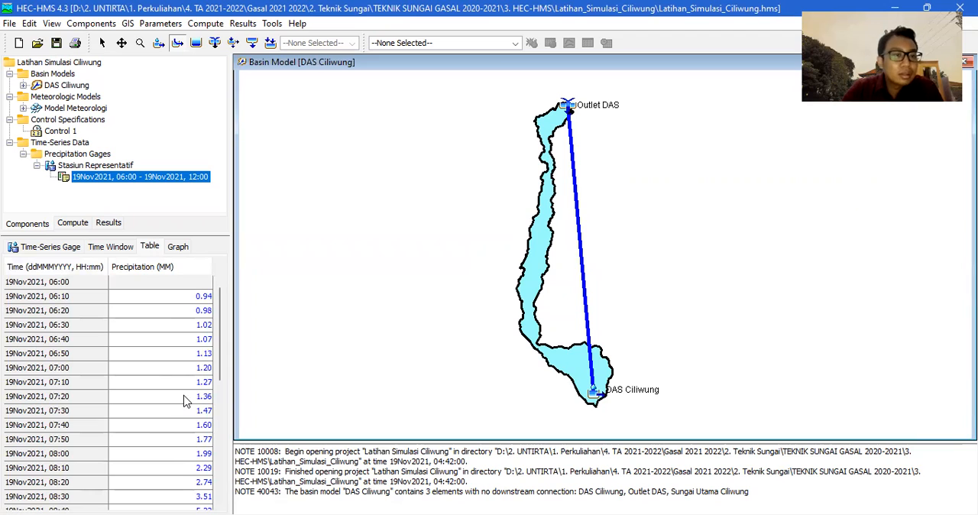
click(115, 249)
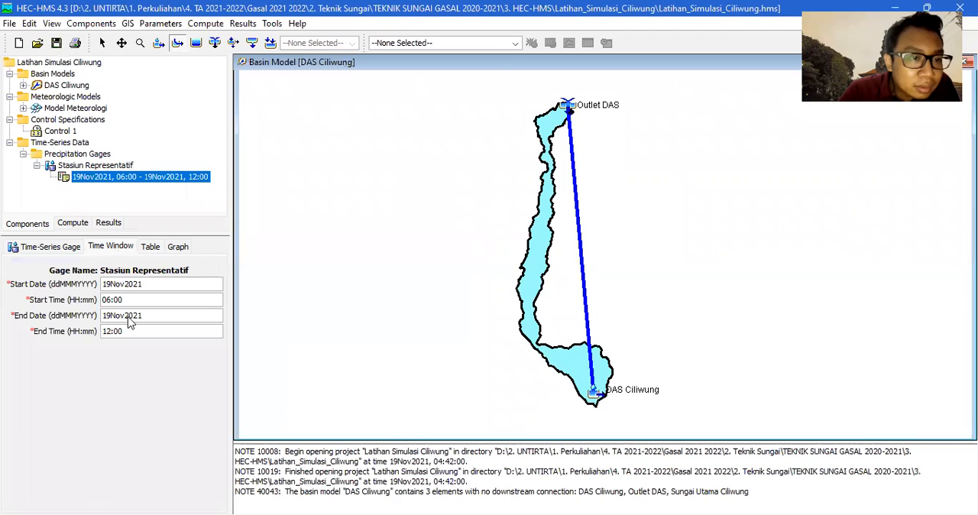
Set the end time of the Stasiun Representatif gage's time window to 11:50.
click(109, 332)
key(BackSpace)
text(1)
click(123, 335)
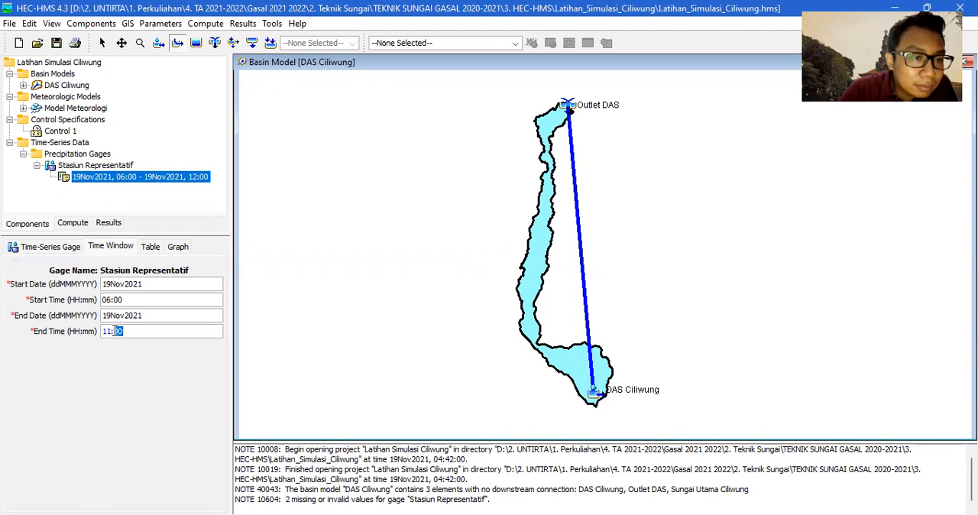
text(5)
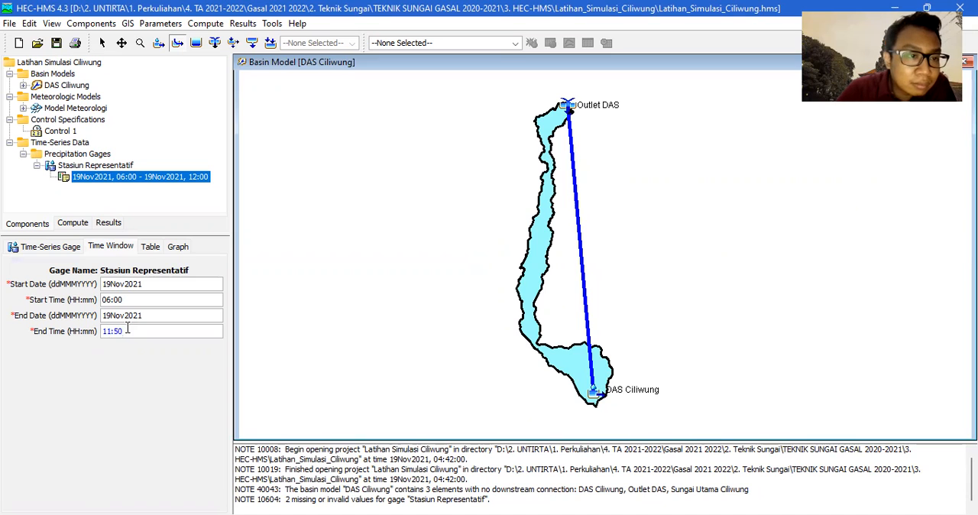
Check the gage's precipitation table from the 06:00 row through its last row against the shortened time window.
click(147, 247)
scroll(157, 359, down, 6)
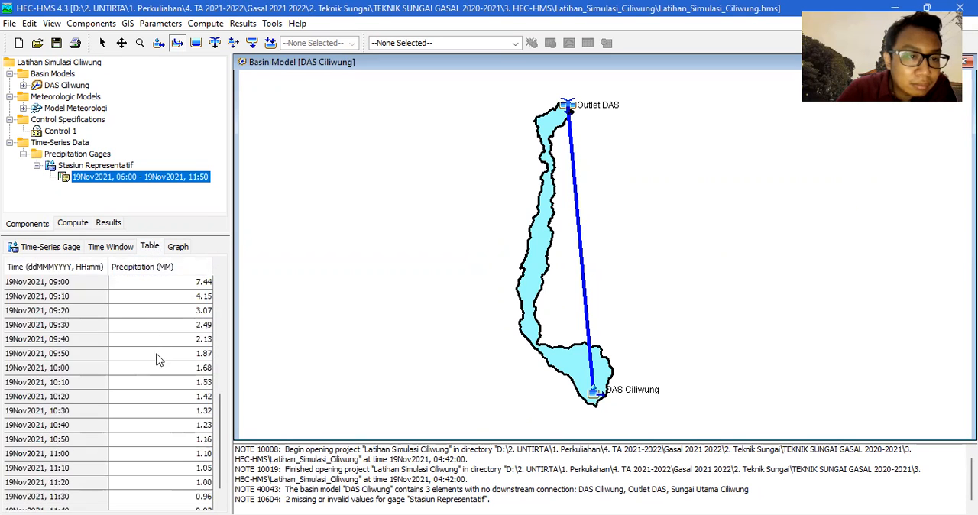
click(164, 468)
scroll(171, 480, up, 6)
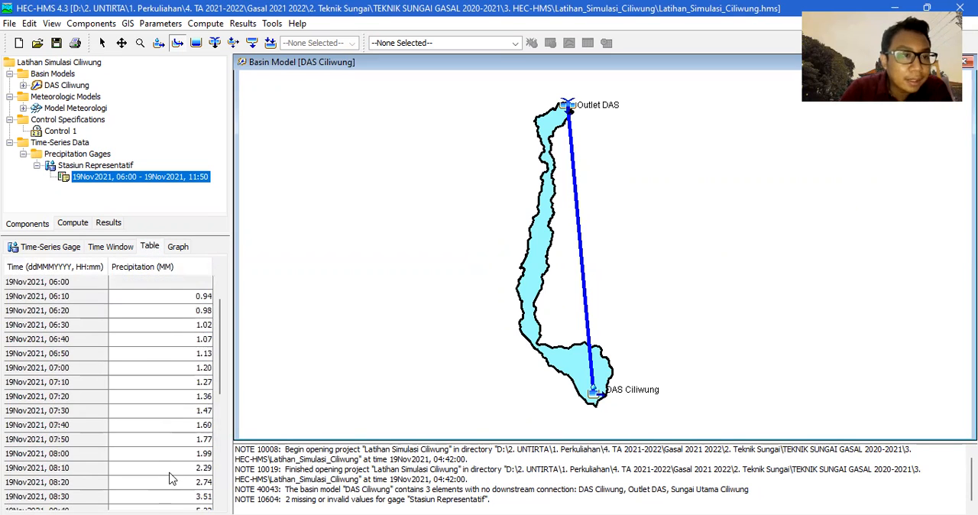
scroll(174, 425, down, 6)
click(198, 498)
scroll(180, 443, up, 6)
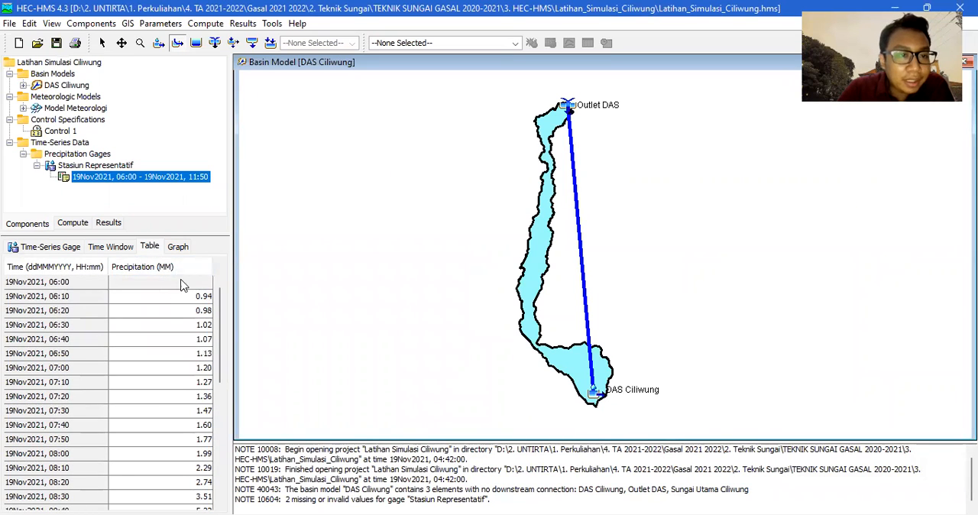
Display the gage's precipitation graph and compare its shape with the Kurva IDF dan ABM chart in Excel.
click(182, 249)
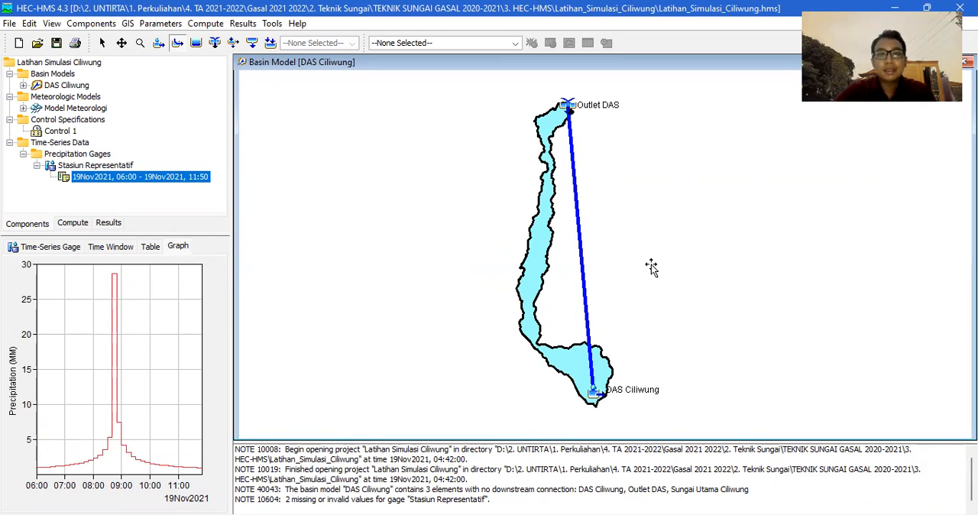
key(alt+Tab)
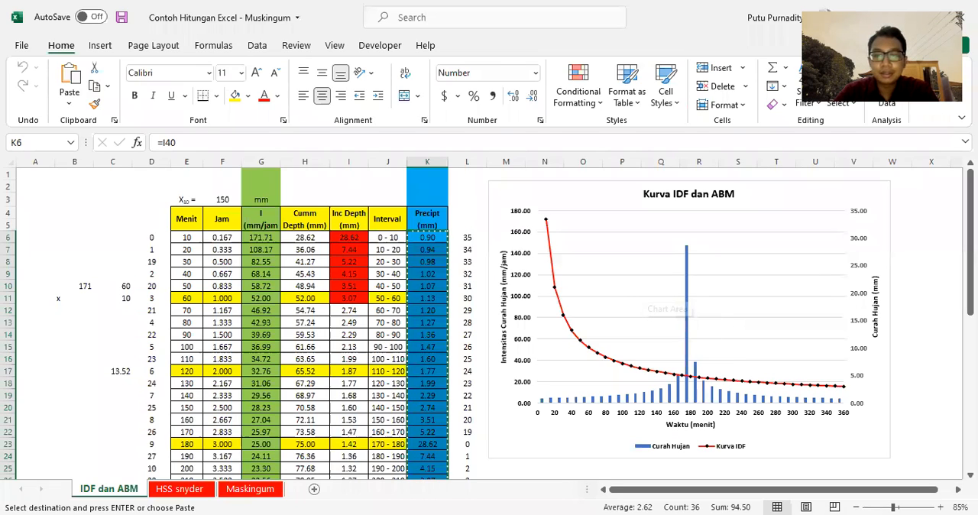
key(alt+Tab)
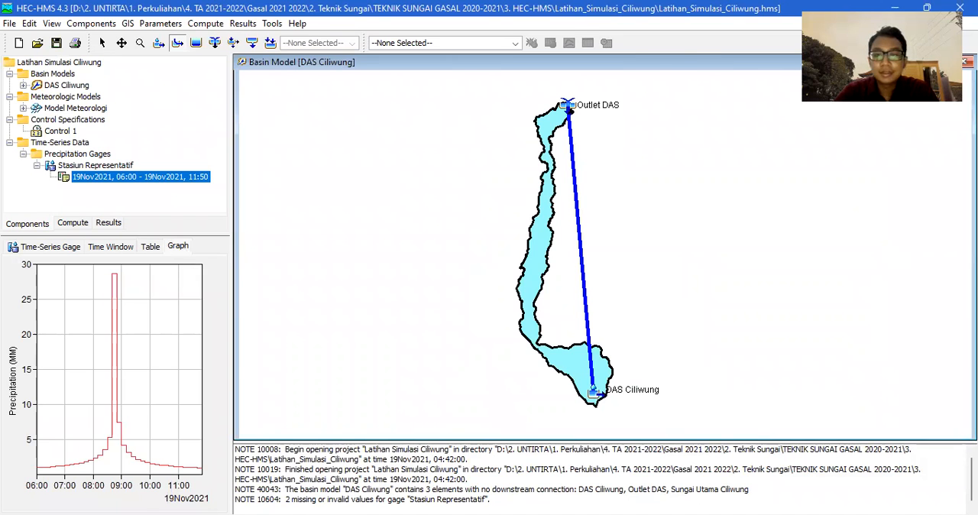
key(alt+Tab)
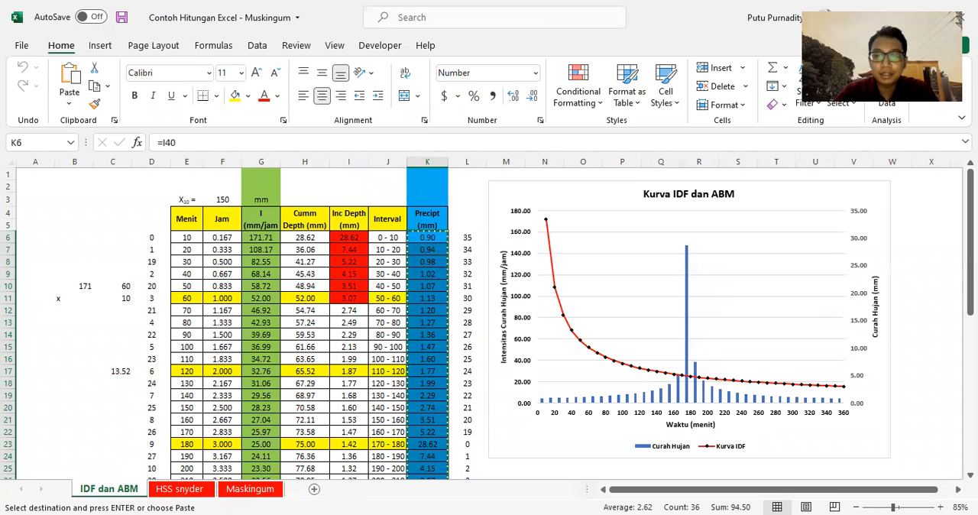
key(alt+Tab)
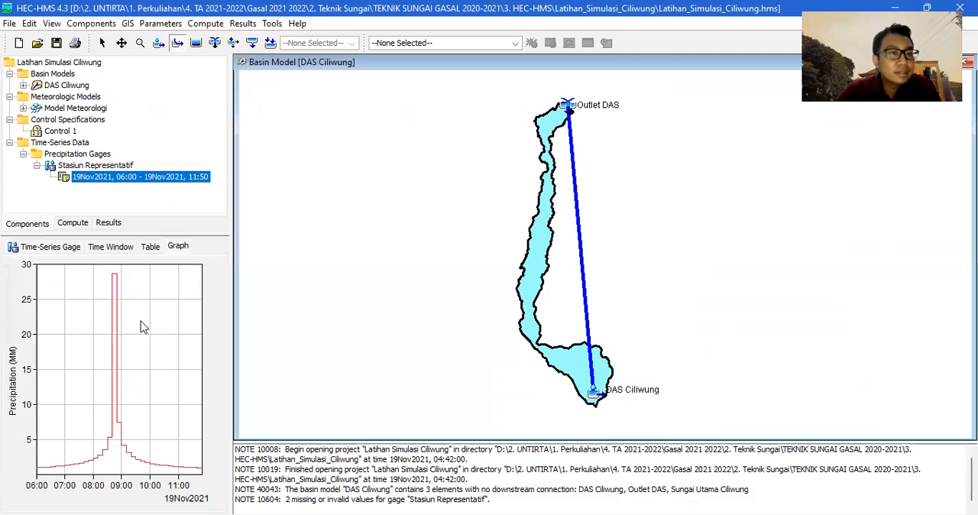
Review the Stasiun Representatif gage's general settings, time window, precipitation table and graph.
click(149, 249)
click(67, 250)
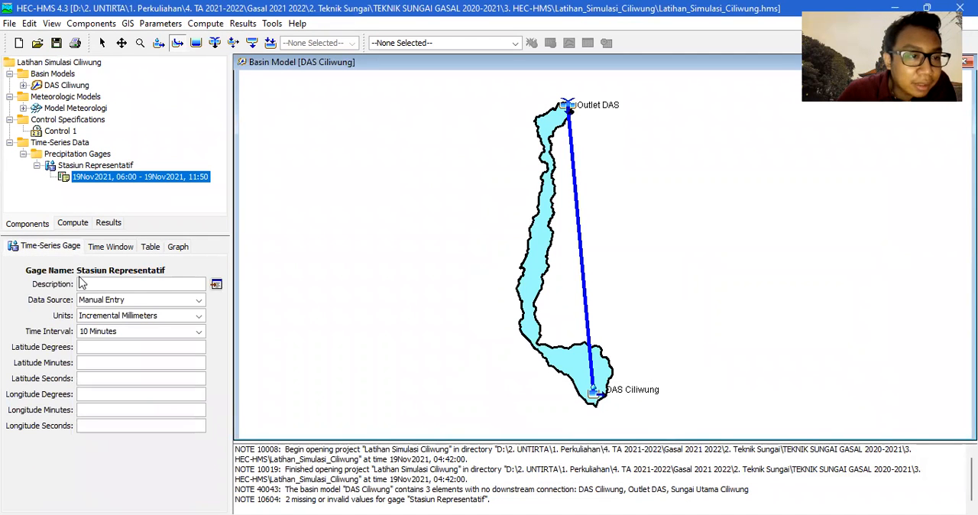
click(113, 249)
click(174, 247)
click(151, 248)
click(128, 247)
click(75, 247)
click(133, 248)
click(169, 248)
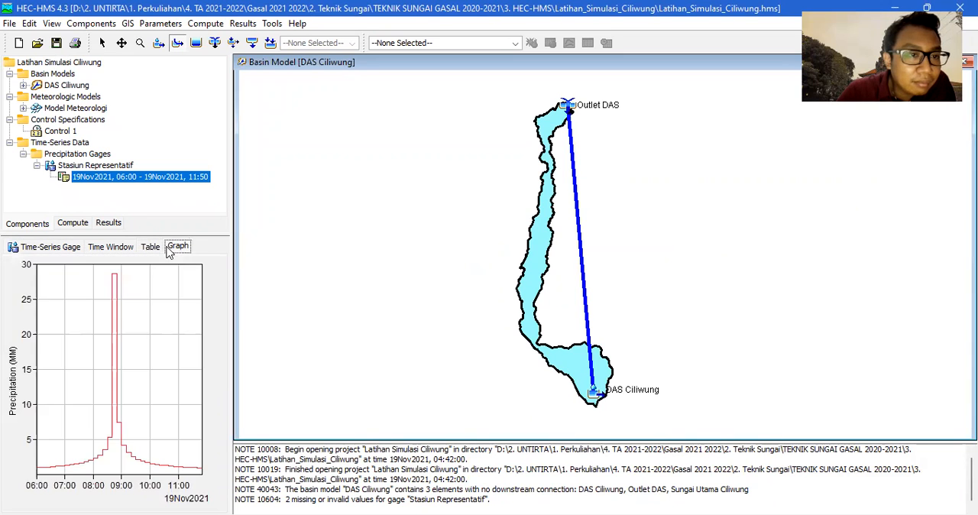
click(64, 252)
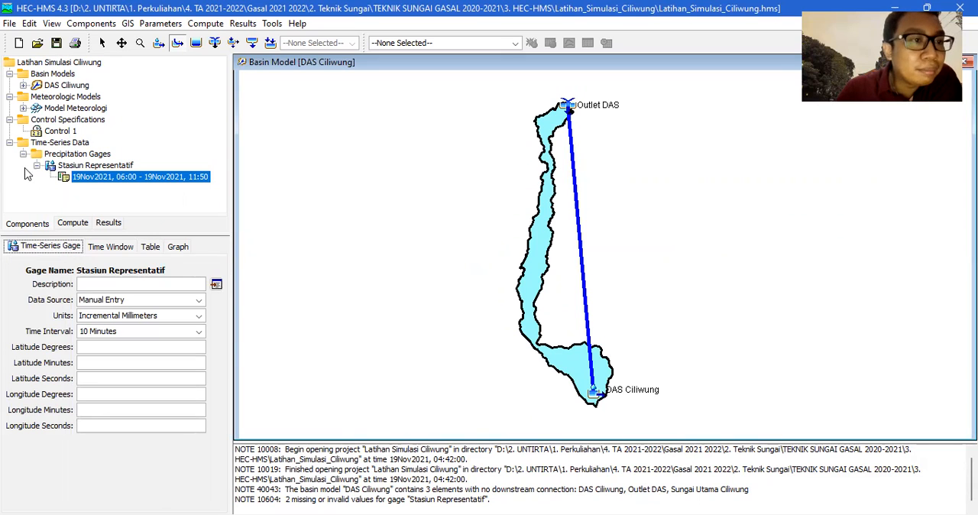
Collapse the time-series data and control specifications in the project tree and expand Model Meteorologi.
click(77, 166)
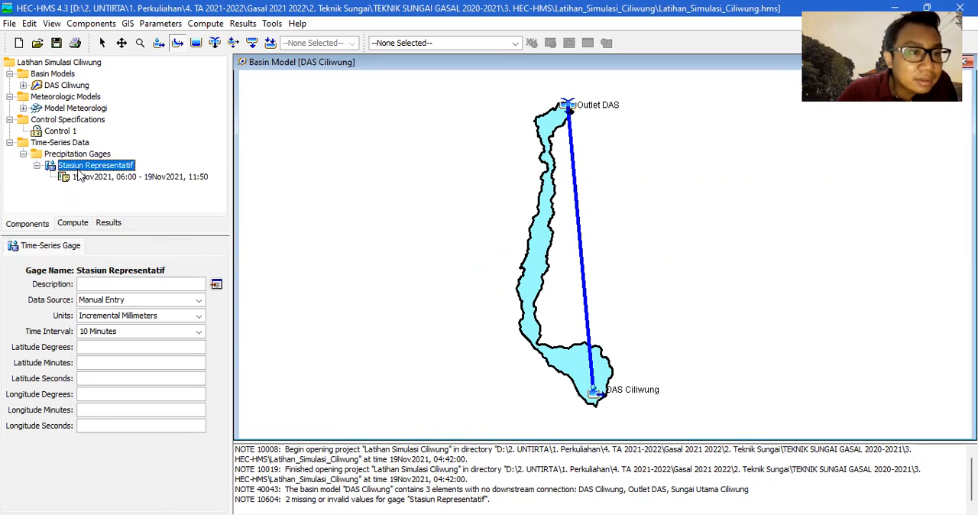
click(24, 154)
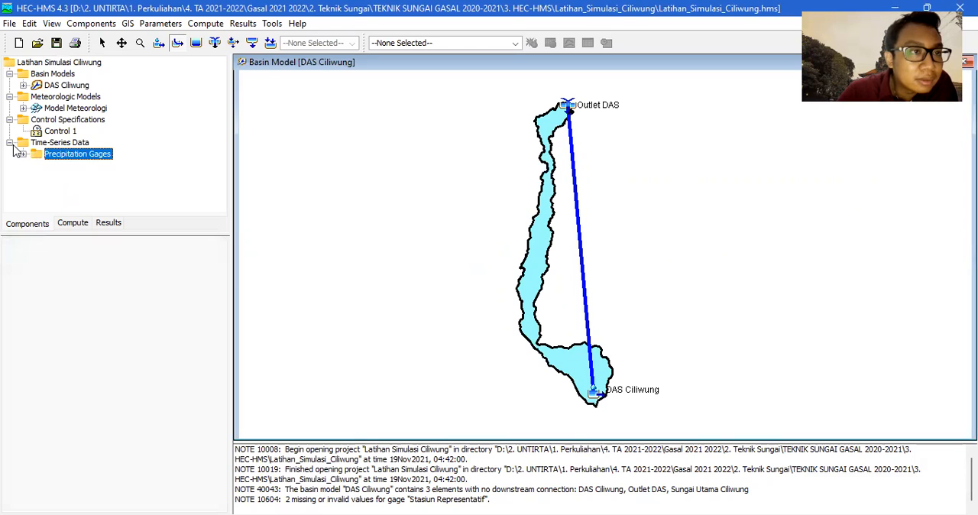
click(24, 108)
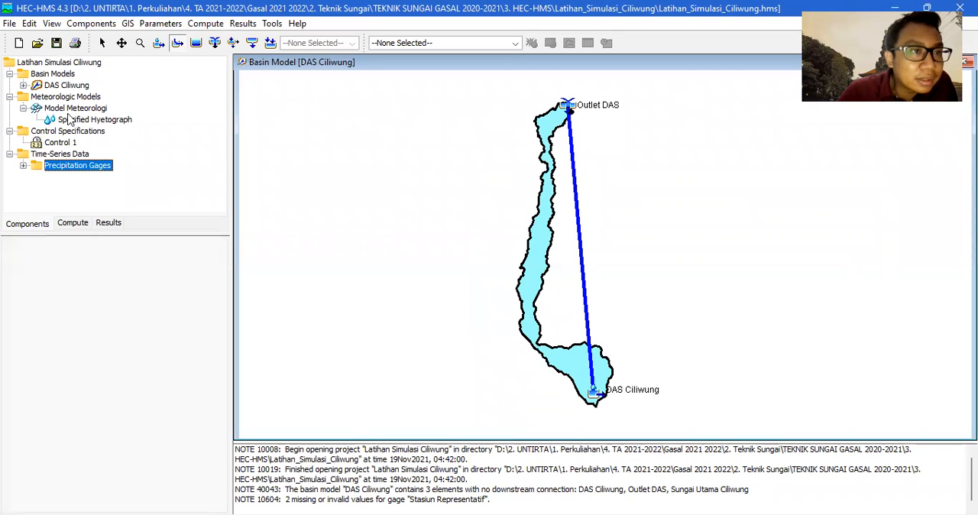
click(10, 154)
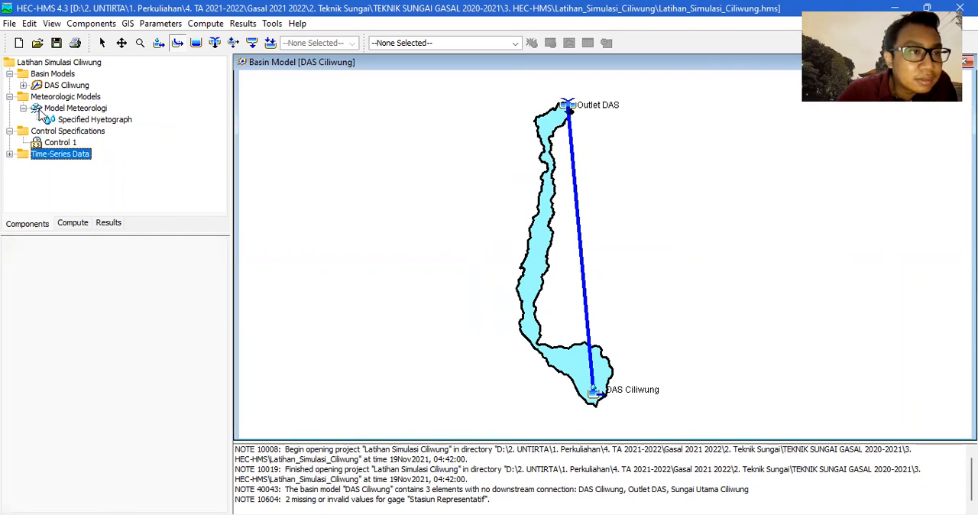
click(10, 132)
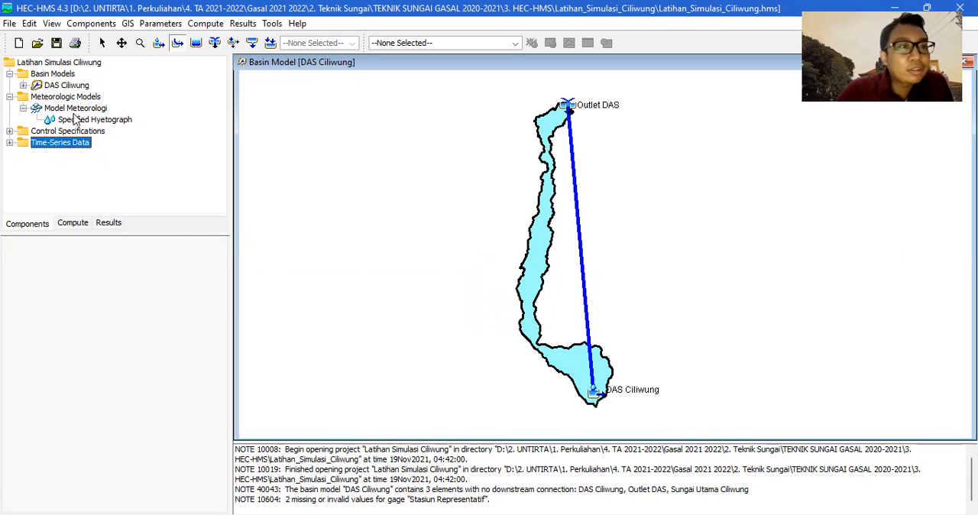
Assign the Stasiun Representatif gage to the DAS Ciliwung subbasin in Model Meteorologi's specified hyetograph.
click(77, 111)
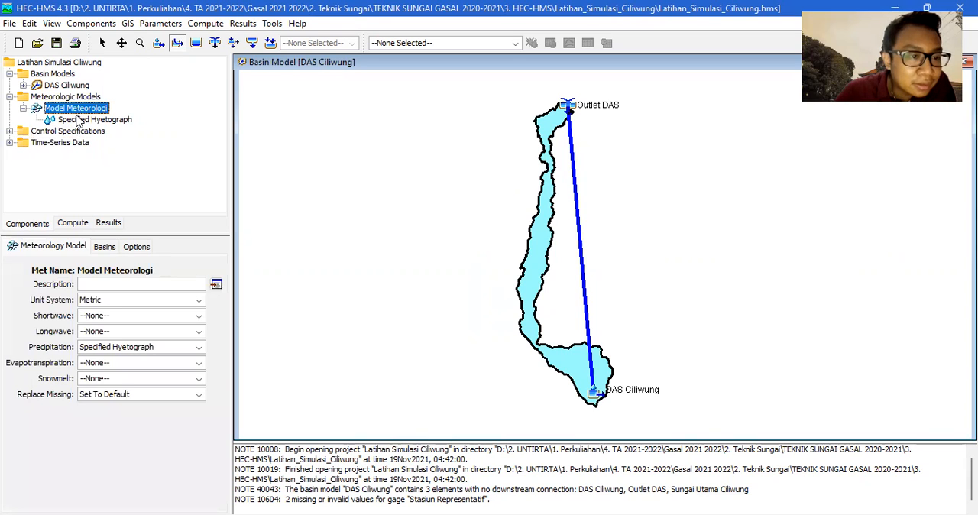
click(79, 122)
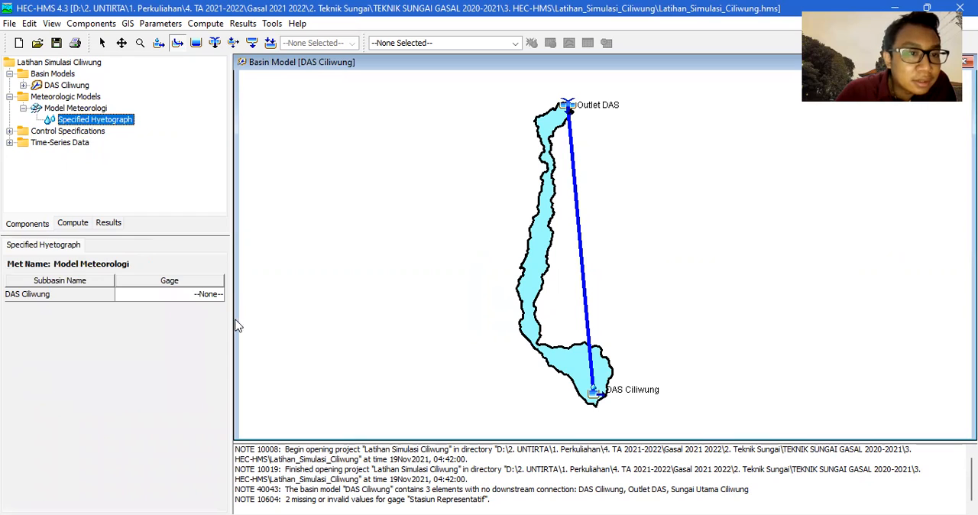
click(221, 298)
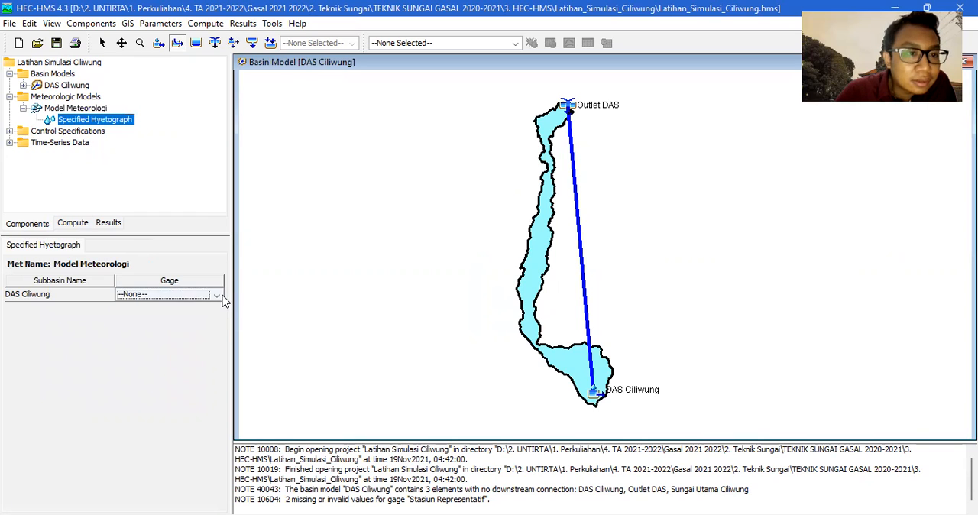
click(169, 297)
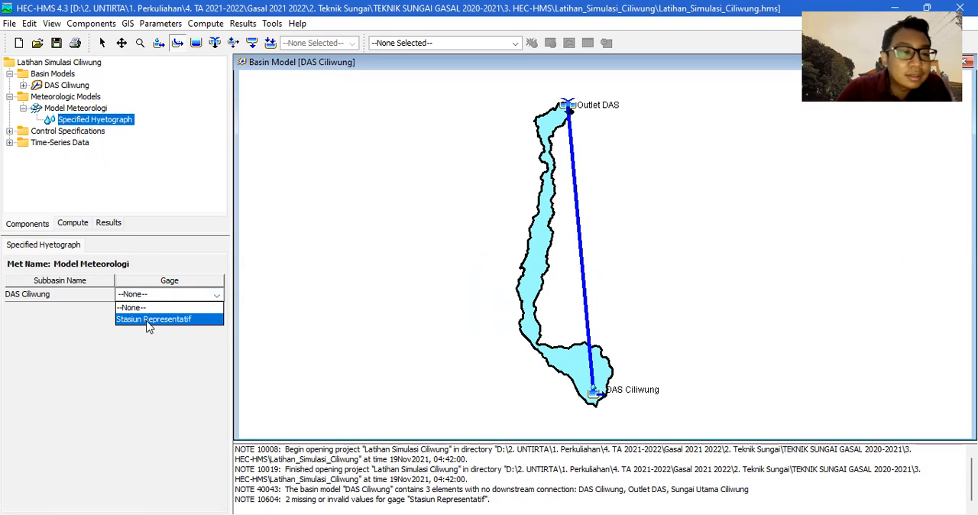
click(149, 320)
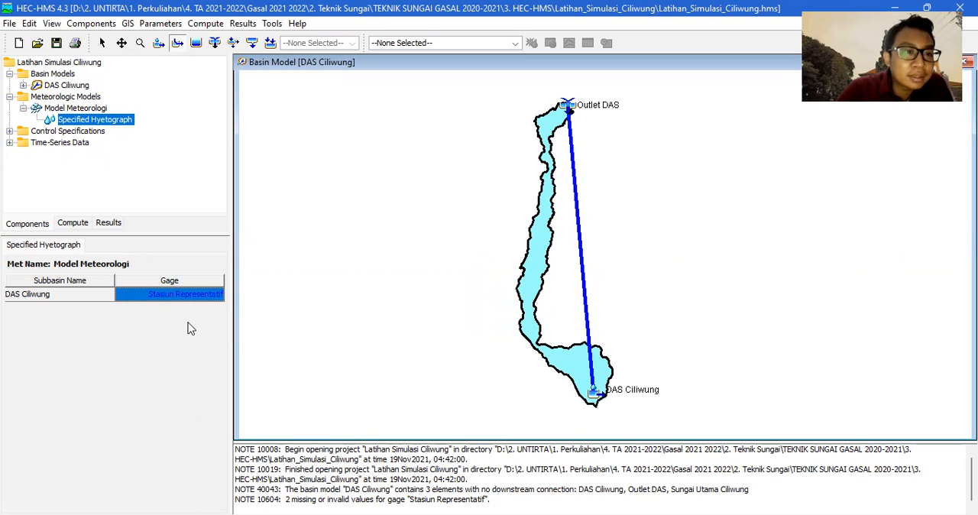
Review Model Meteorologi's included basins, general settings and the gage assignment in its specified hyetograph.
click(65, 108)
click(113, 249)
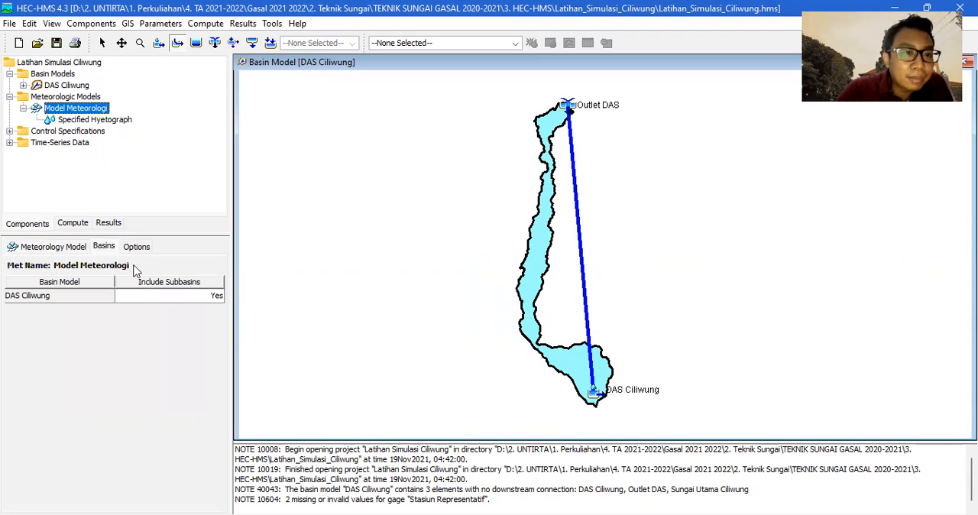
click(58, 245)
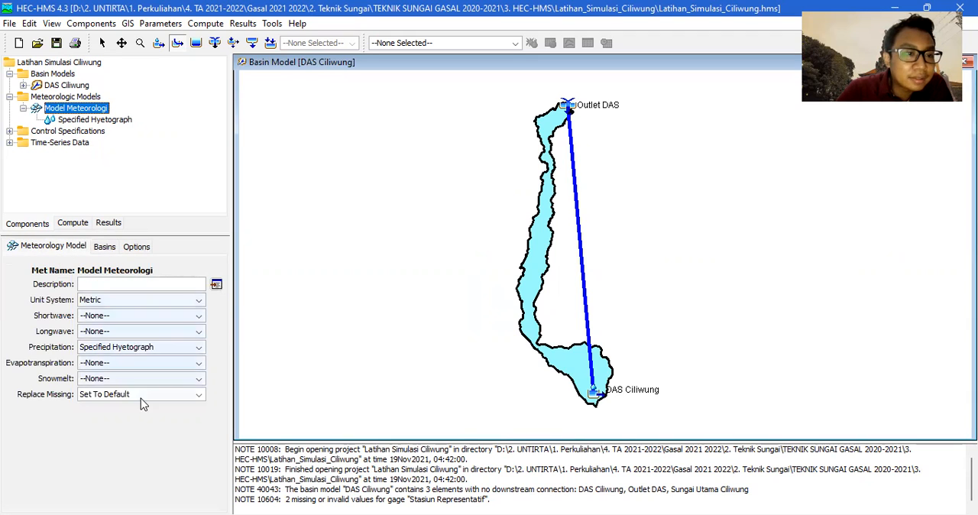
click(62, 120)
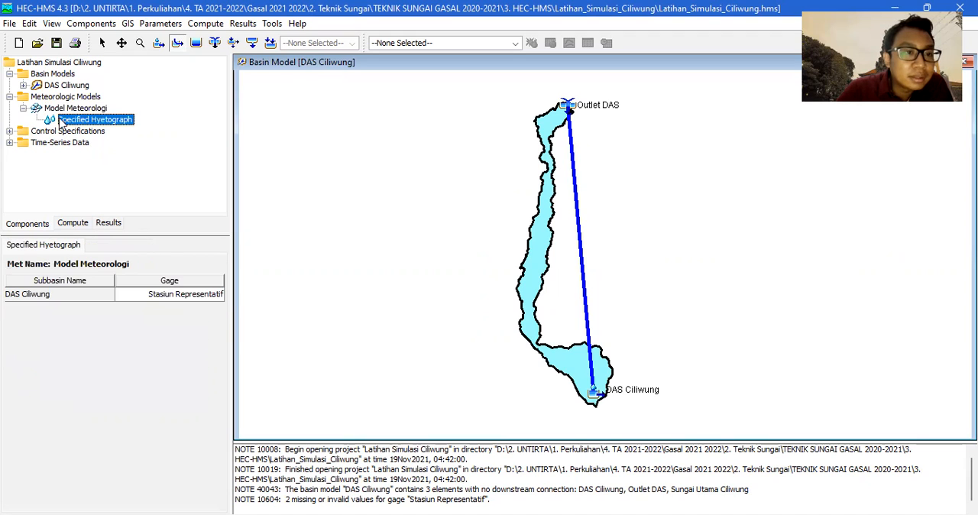
Collapse the meteorologic and basin models, open Control 1 and set its start to 19Nov2021, 06:00.
click(23, 108)
click(9, 96)
click(9, 74)
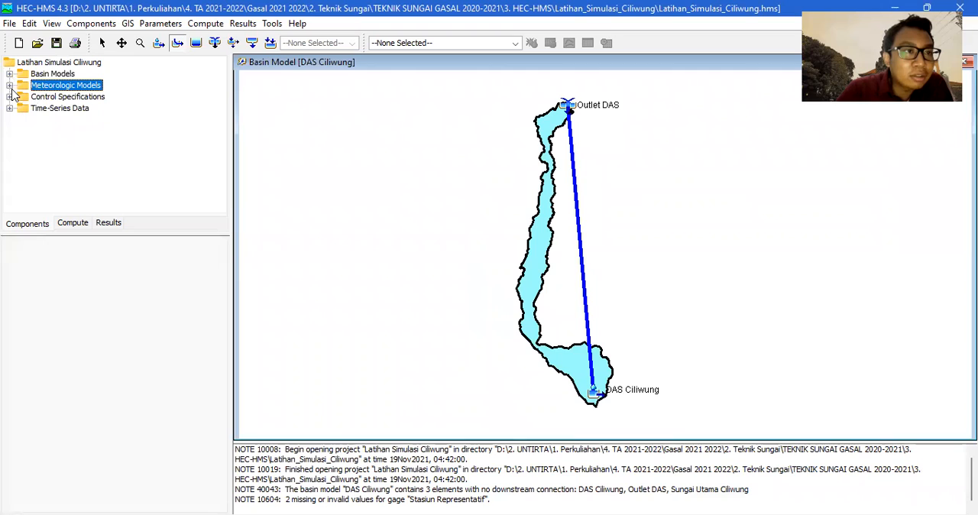
click(9, 97)
click(47, 108)
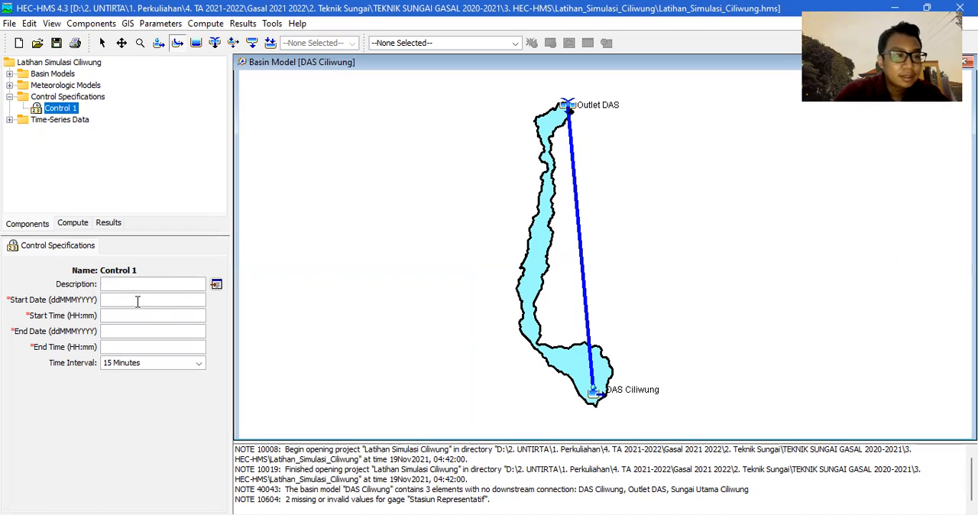
text(9Nov2021)
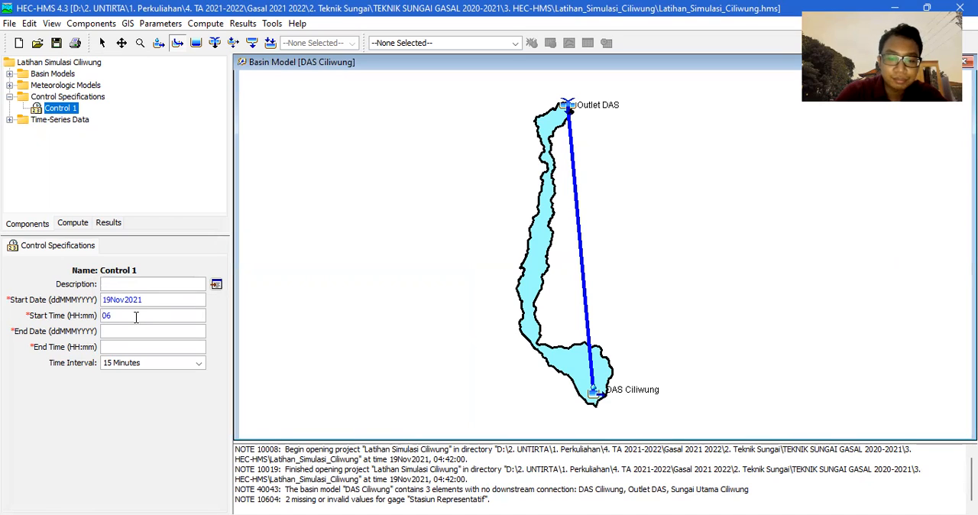
click(135, 317)
text(06:00)
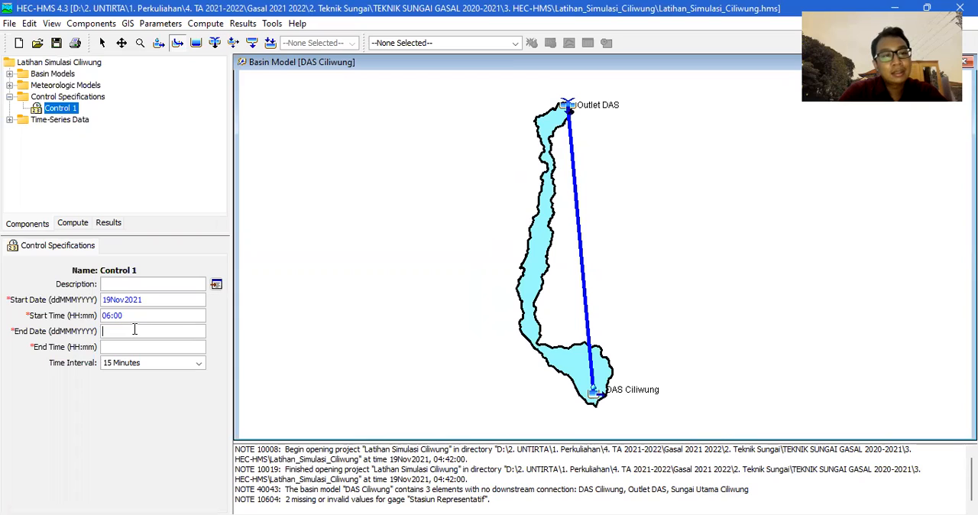
Set Control 1's end date to 21Nov2021 and its end time to 12:00.
click(134, 329)
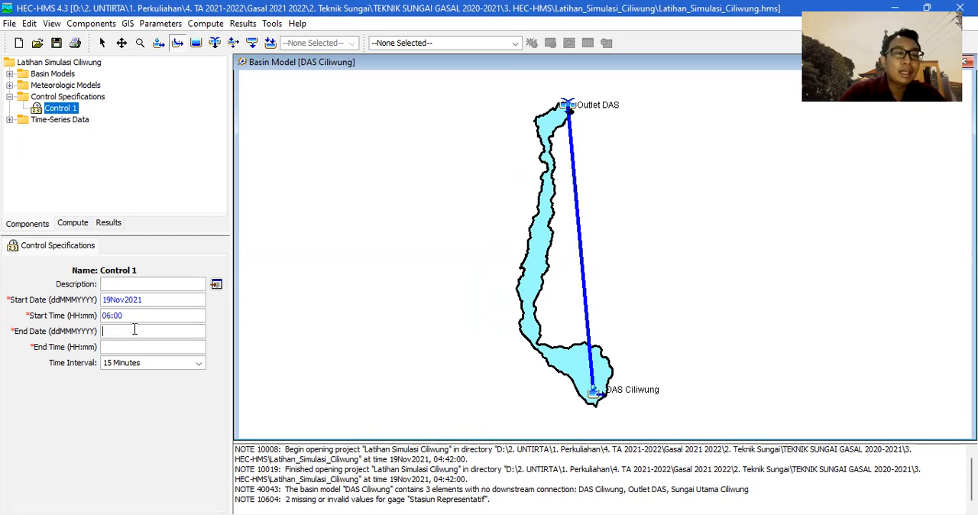
text(21N)
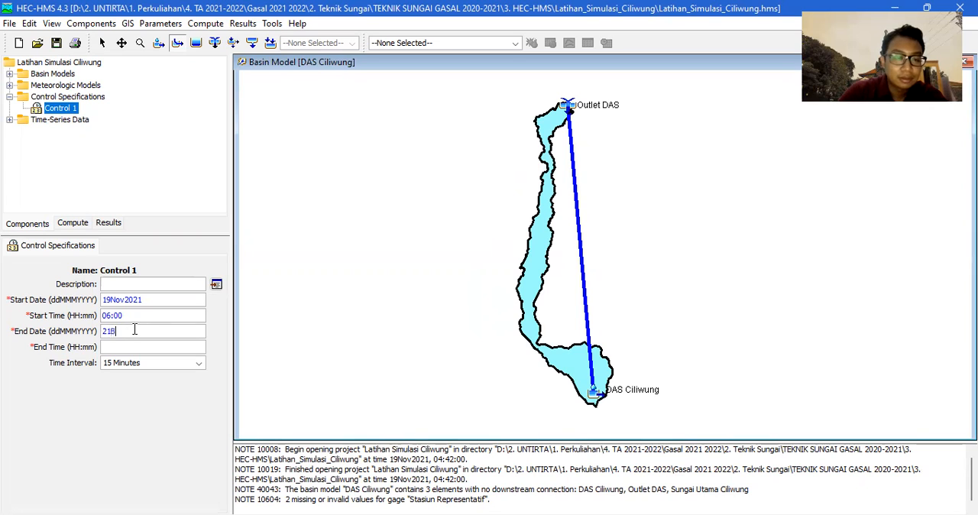
text(ov2021)
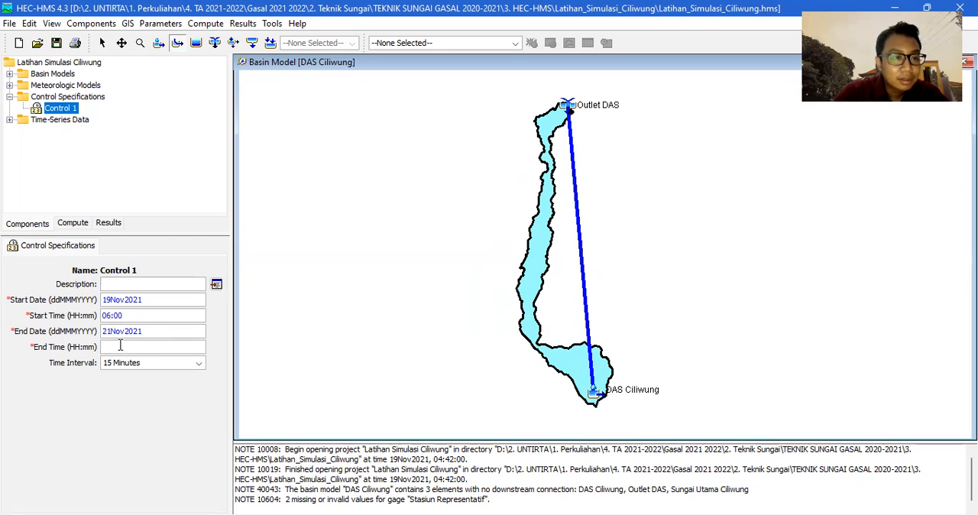
click(120, 346)
text(12)
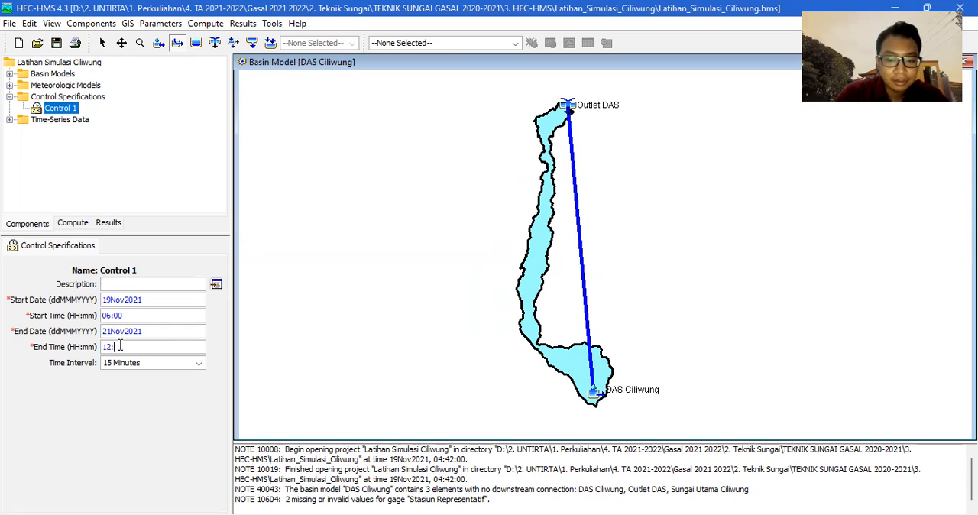
text(:00)
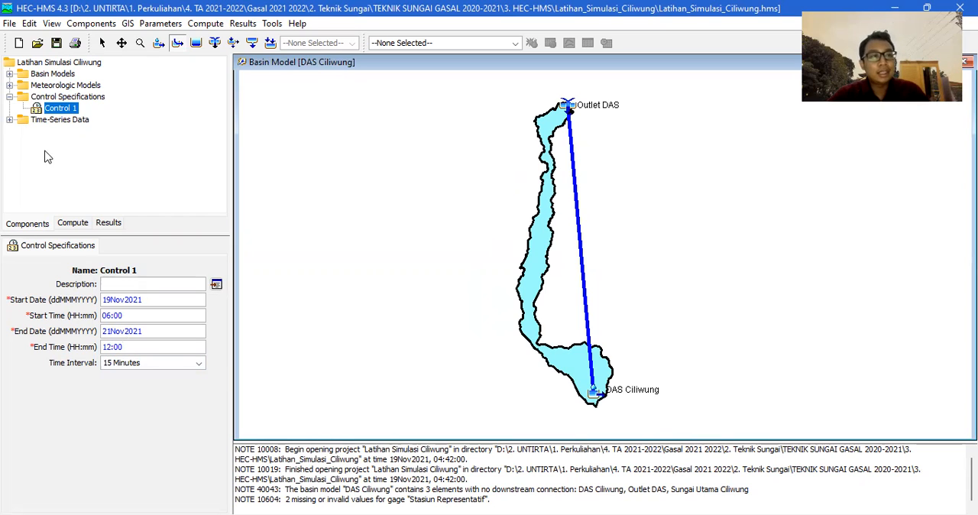
Review the Stasiun Representatif gage's time window, precipitation graph and data settings, and collapse the time-series data.
click(9, 120)
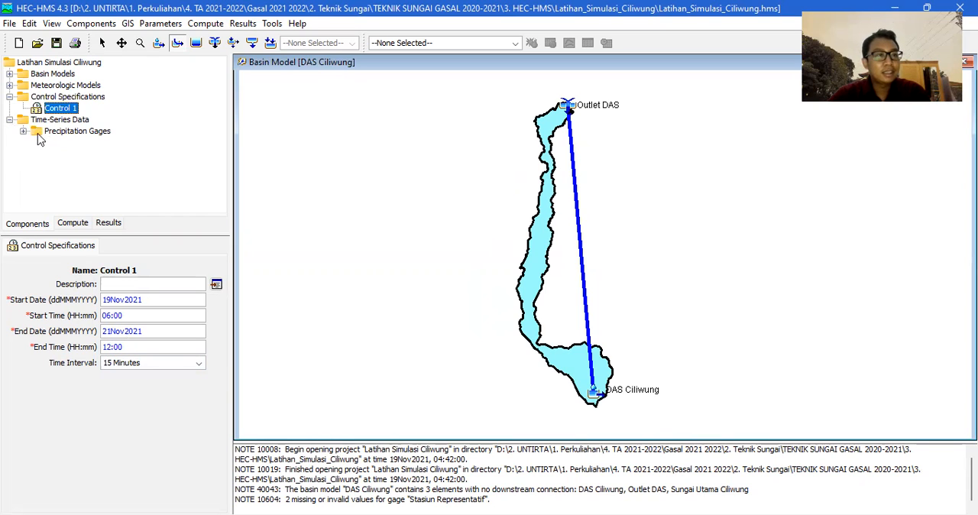
click(24, 131)
click(147, 156)
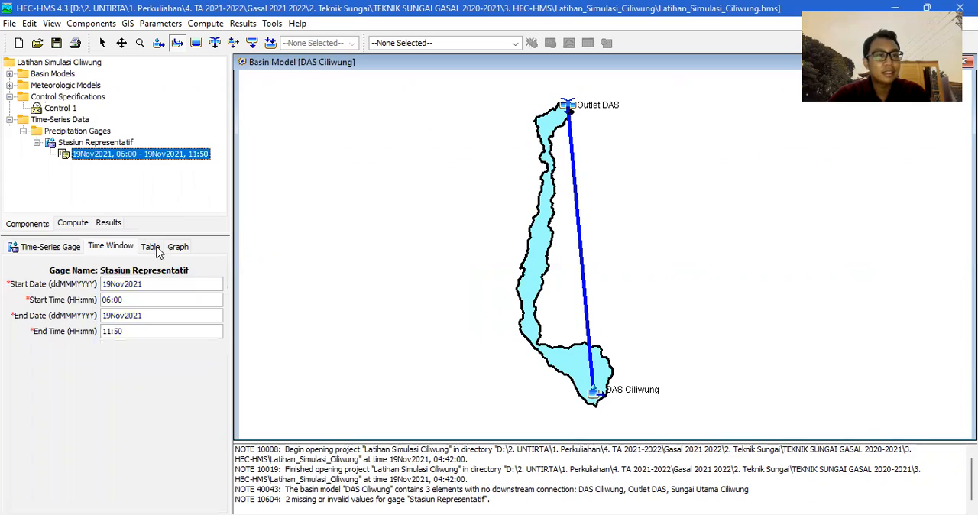
click(180, 249)
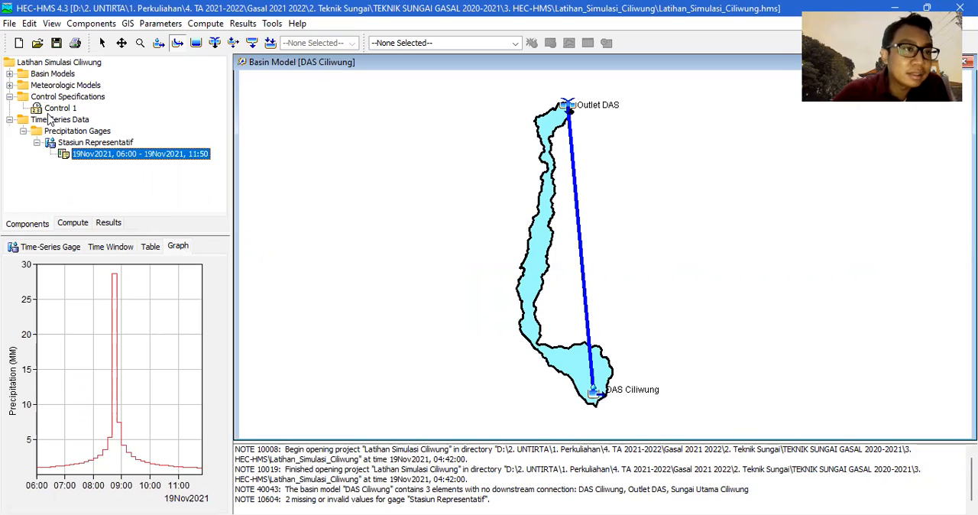
click(74, 143)
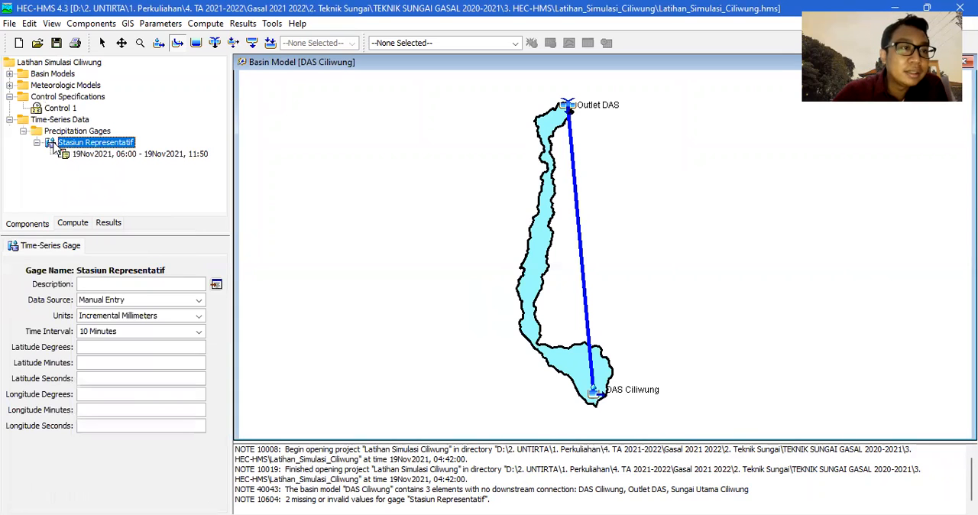
click(9, 120)
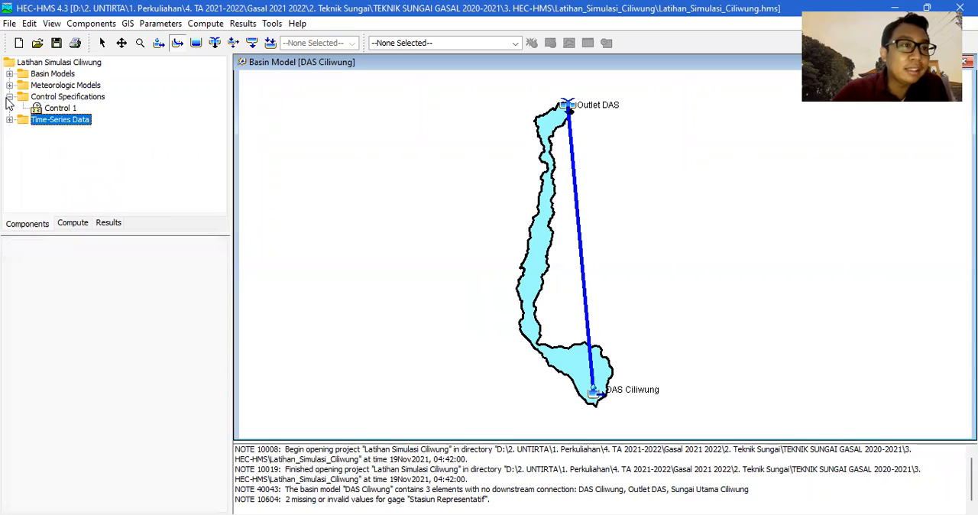
Rename the Control 1 control specifications as Pengaruh CH T 10 yr.
click(62, 109)
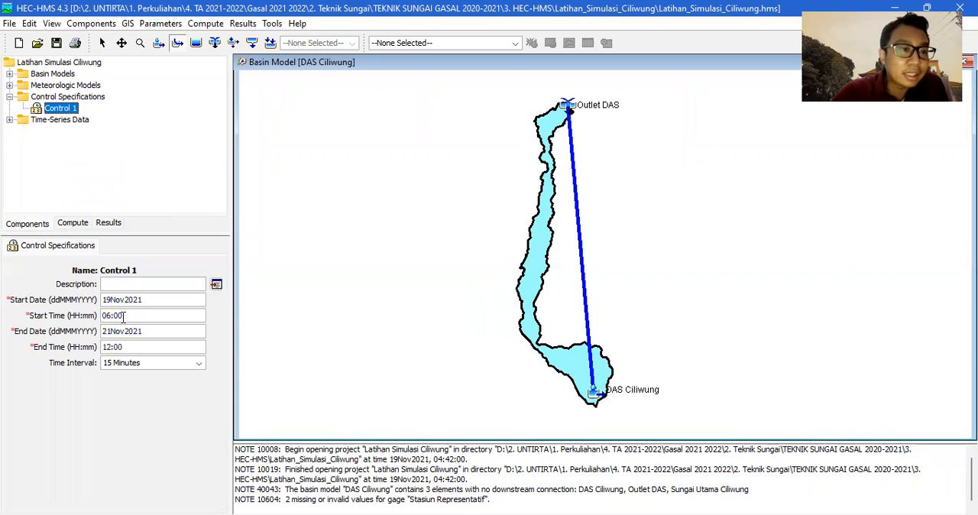
right_click(70, 109)
click(92, 135)
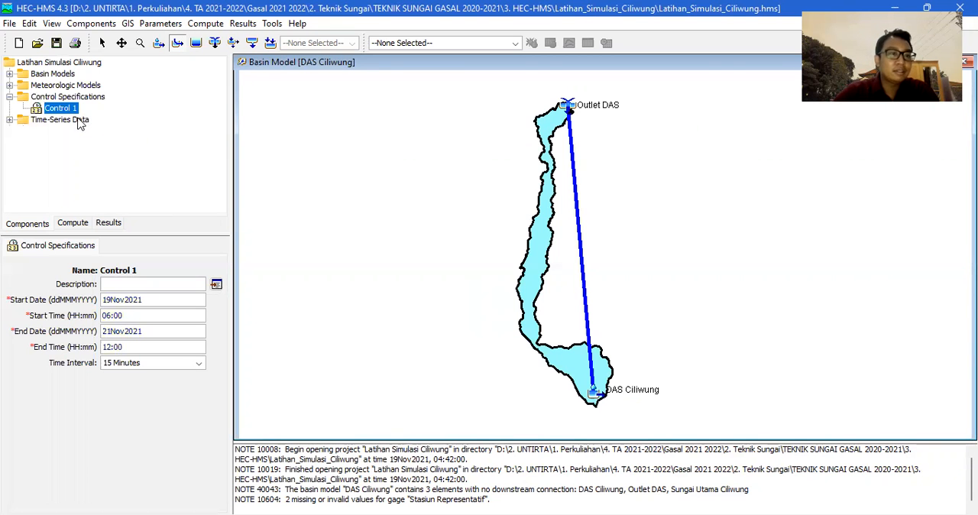
right_click(72, 114)
click(88, 135)
key(BackSpace)
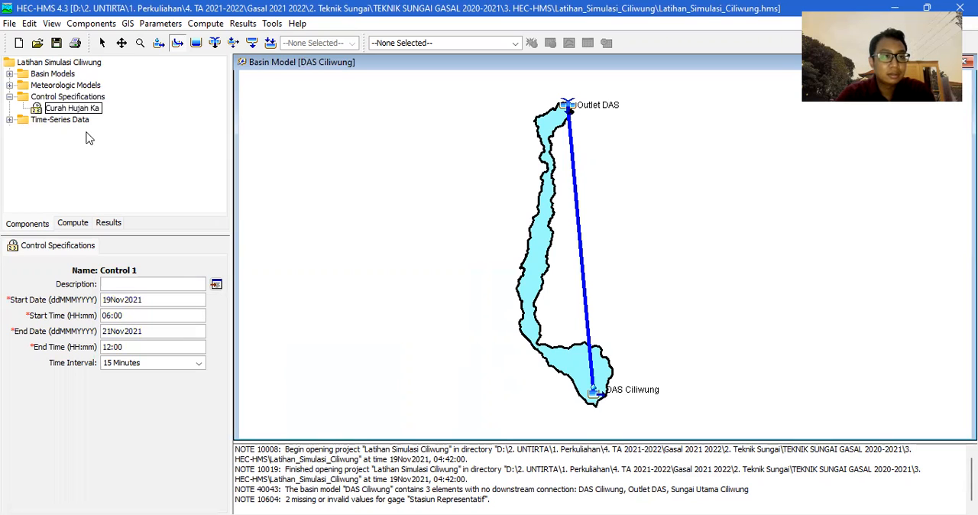
key(BackSpace)
key(BackSpace)
key(BackSpace)
key(BackSpace)
key(BackSpace)
key(BackSpace)
key(BackSpace)
key(BackSpace)
key(BackSpace)
key(BackSpace)
text(Pengaruh CH)
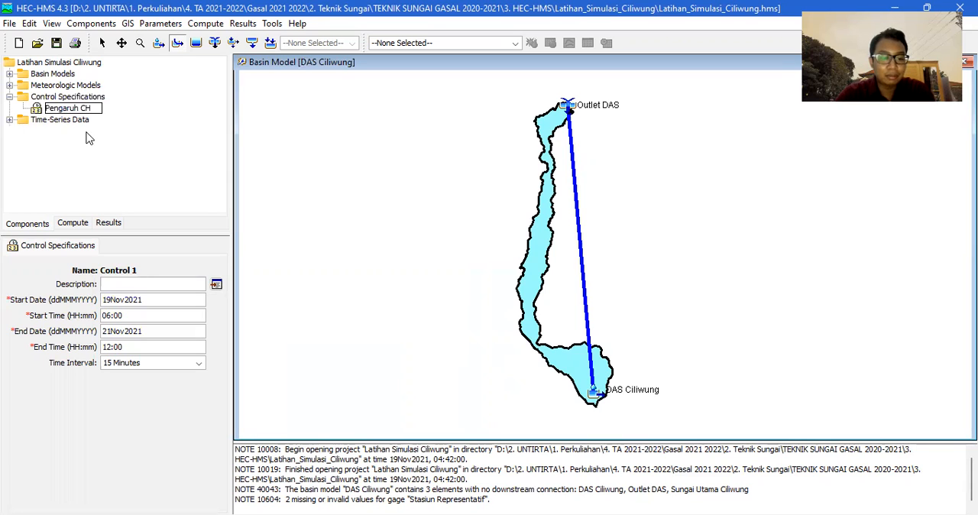
text(T 10)
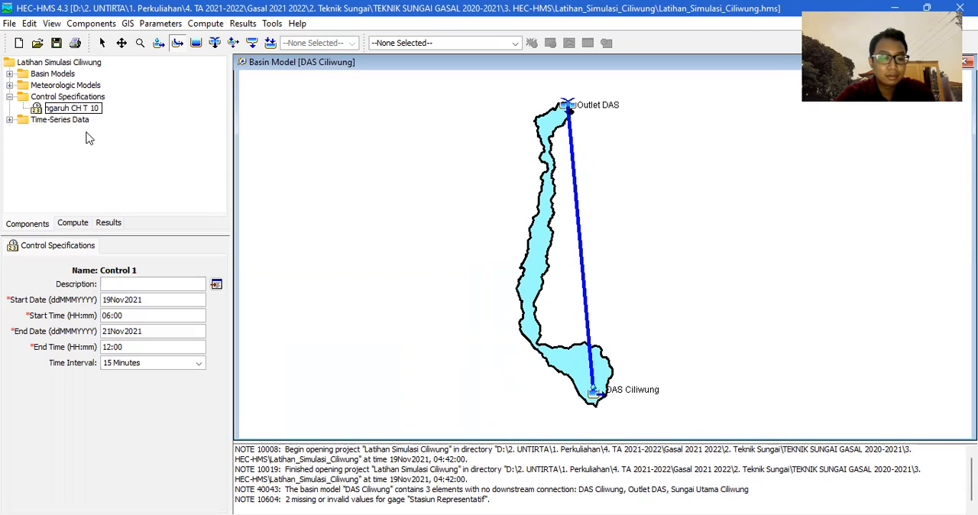
text( yr)
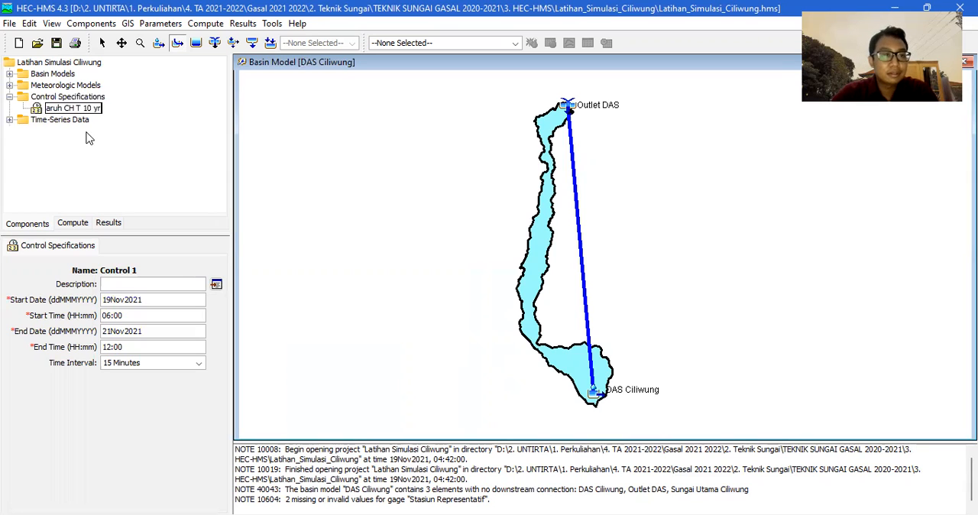
key(Return)
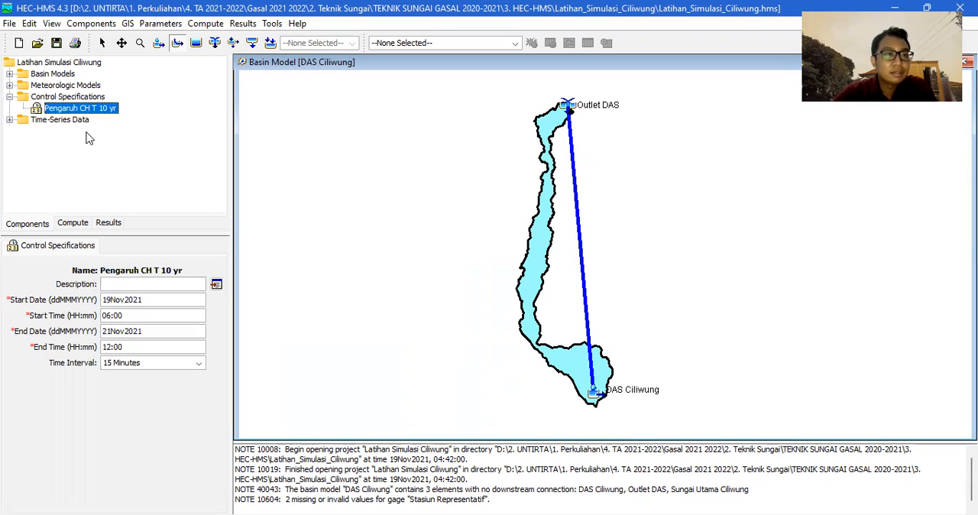
Check the time window and time interval of the Stasiun Representatif precipitation gage.
click(10, 120)
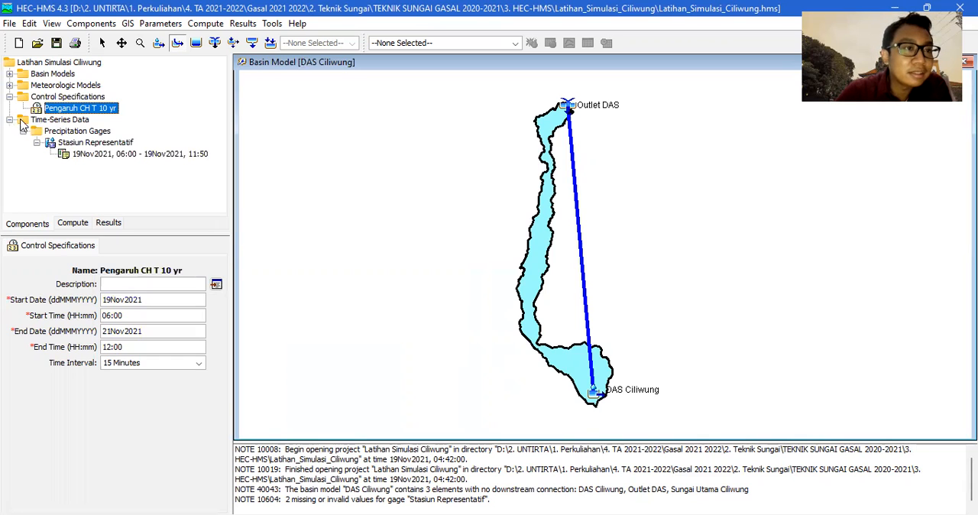
click(136, 155)
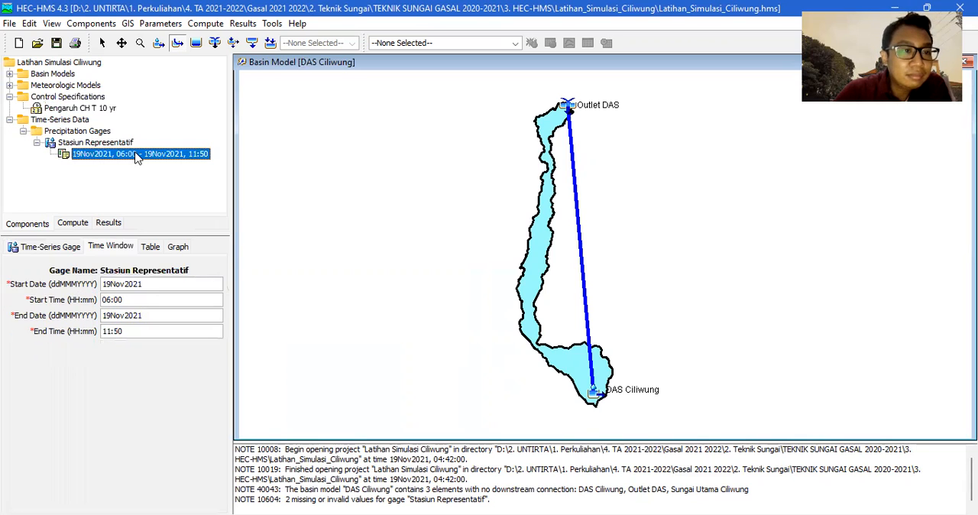
click(104, 142)
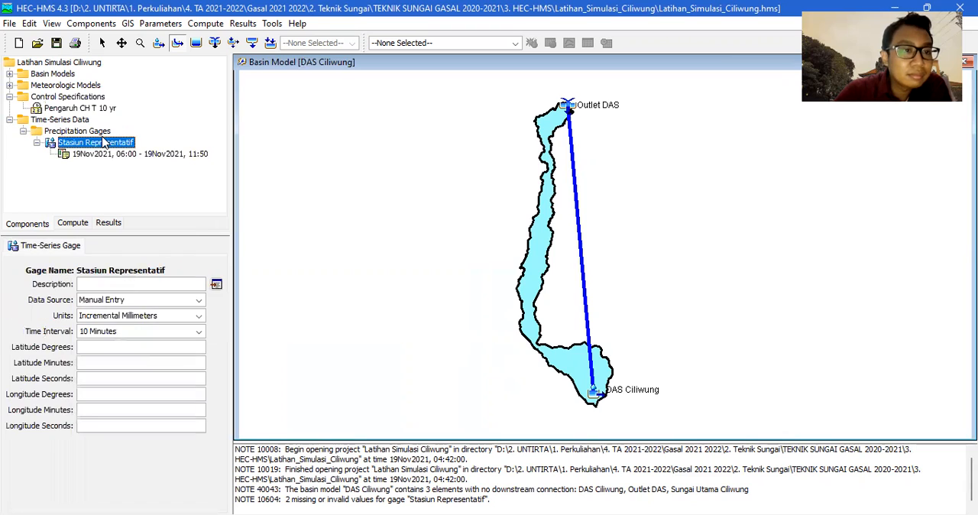
click(77, 130)
click(51, 121)
Set the time interval of the Pengaruh CH T 10 yr control specifications to 10 Minutes.
click(66, 111)
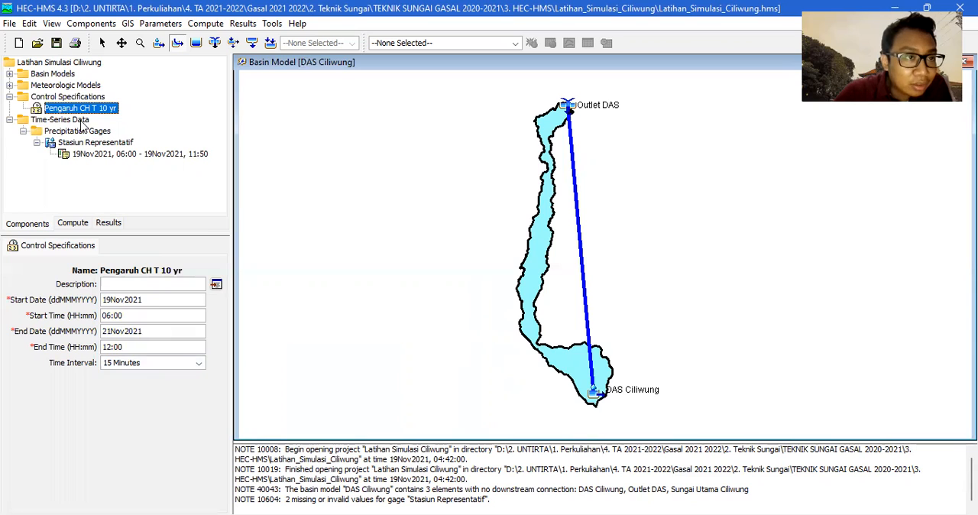
click(134, 370)
scroll(136, 416, up, 1)
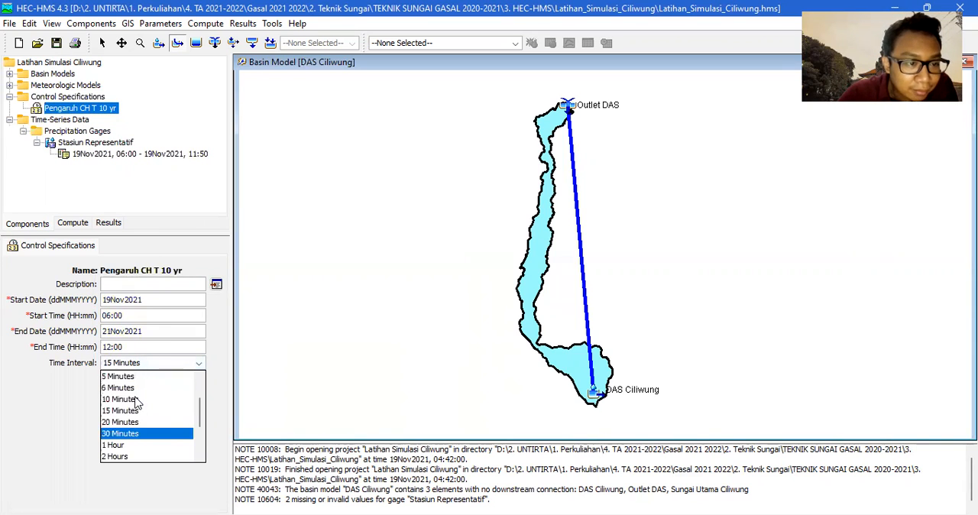
click(136, 398)
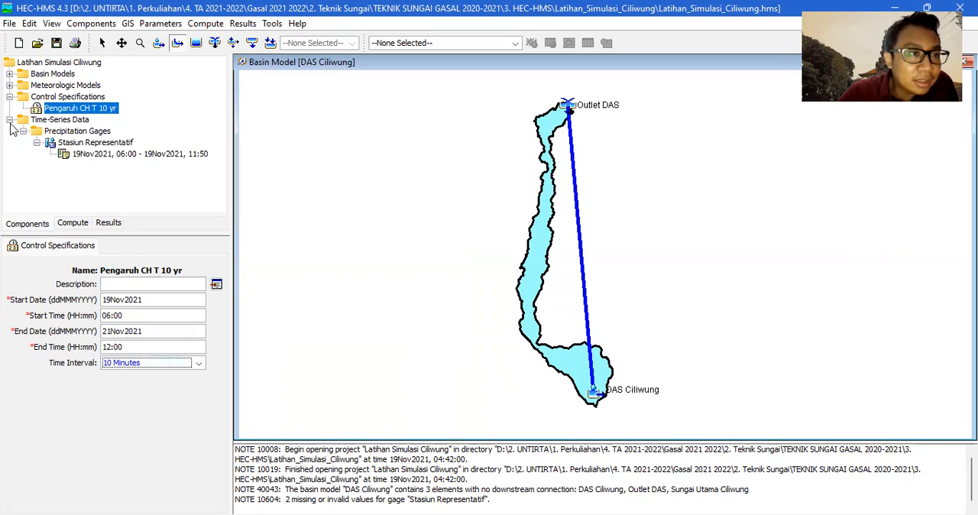
Collapse the gage and control folders, and review Model Meteorologi's specified hyetograph gage assignment and general settings.
click(37, 143)
click(23, 131)
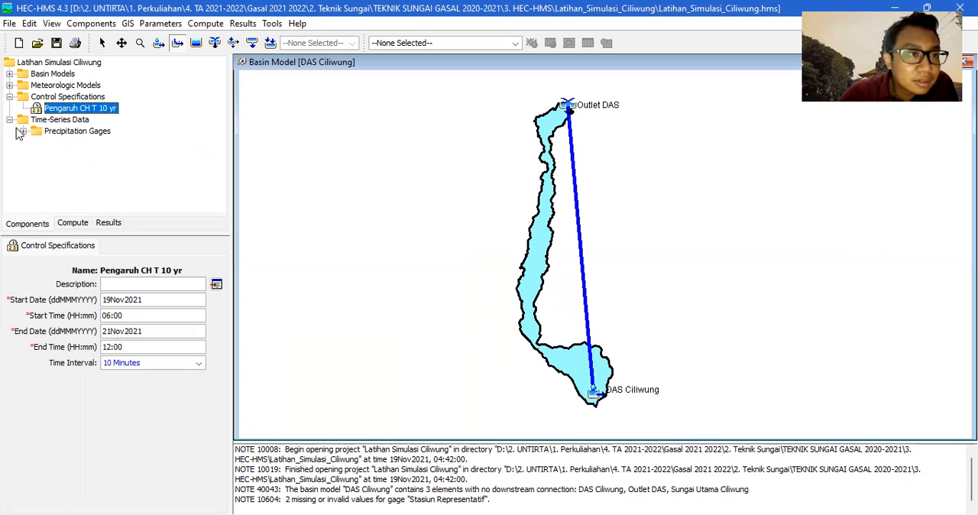
click(10, 120)
click(10, 97)
click(10, 85)
click(23, 97)
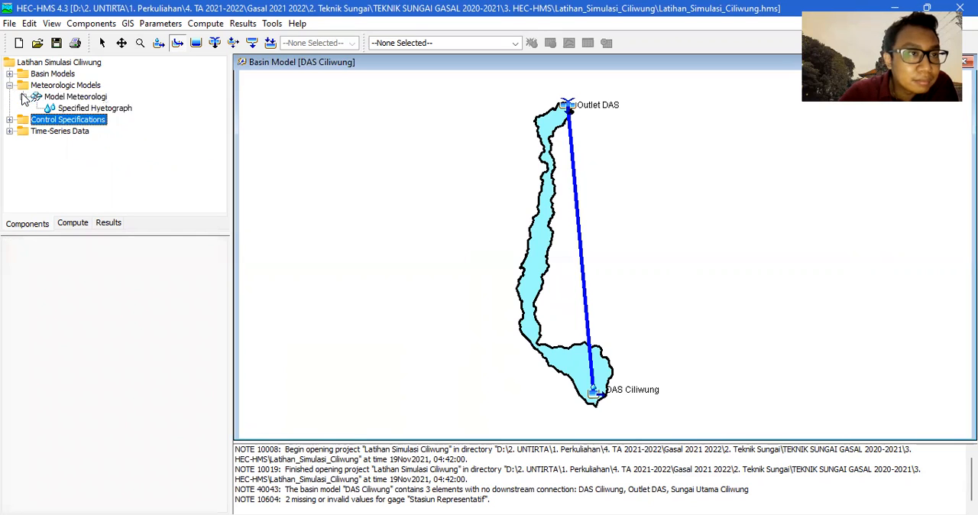
click(87, 110)
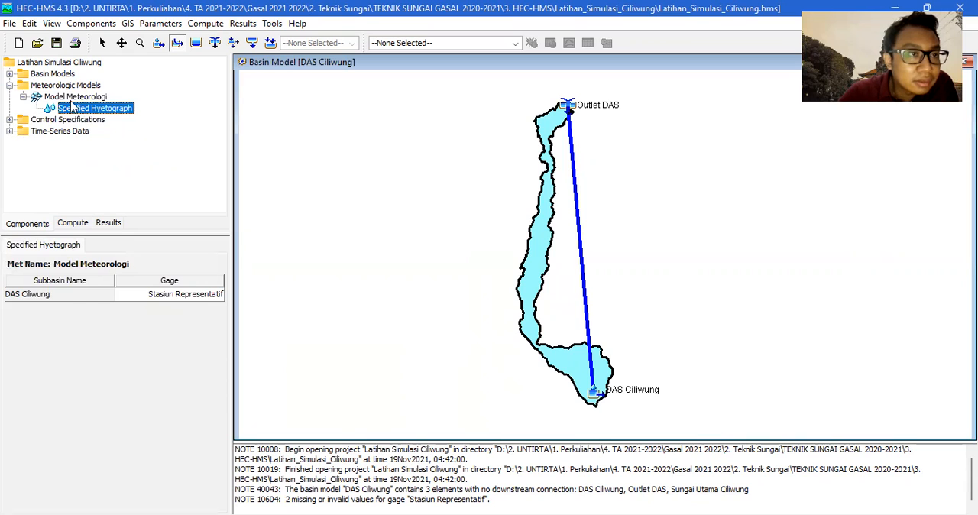
click(72, 97)
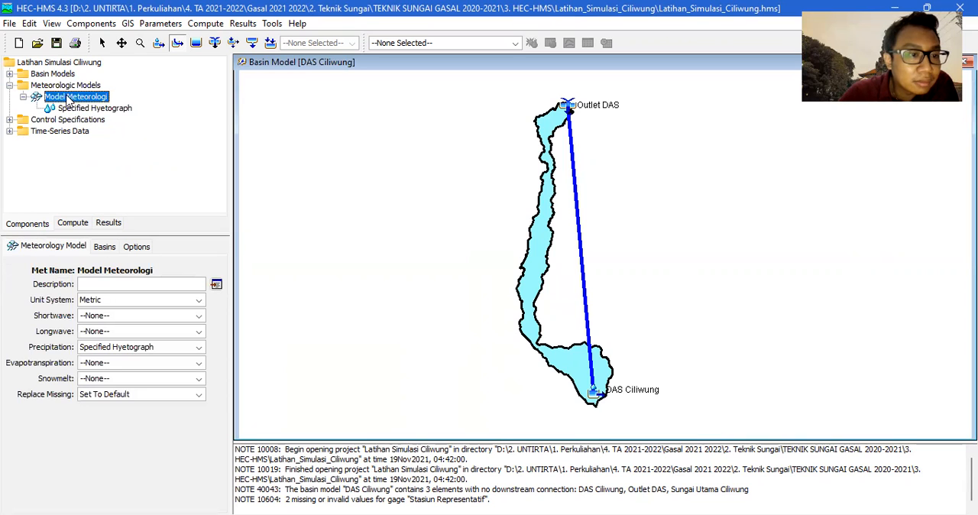
click(10, 86)
click(98, 24)
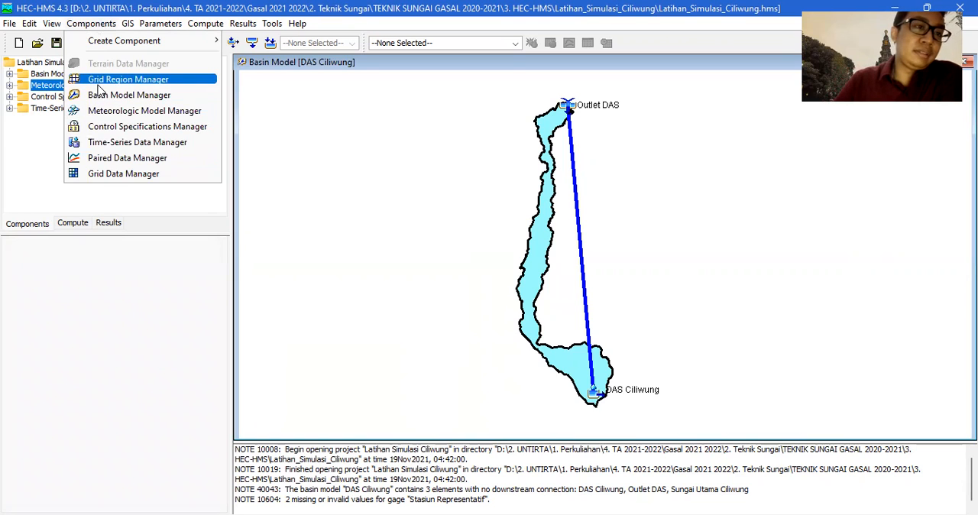
click(125, 207)
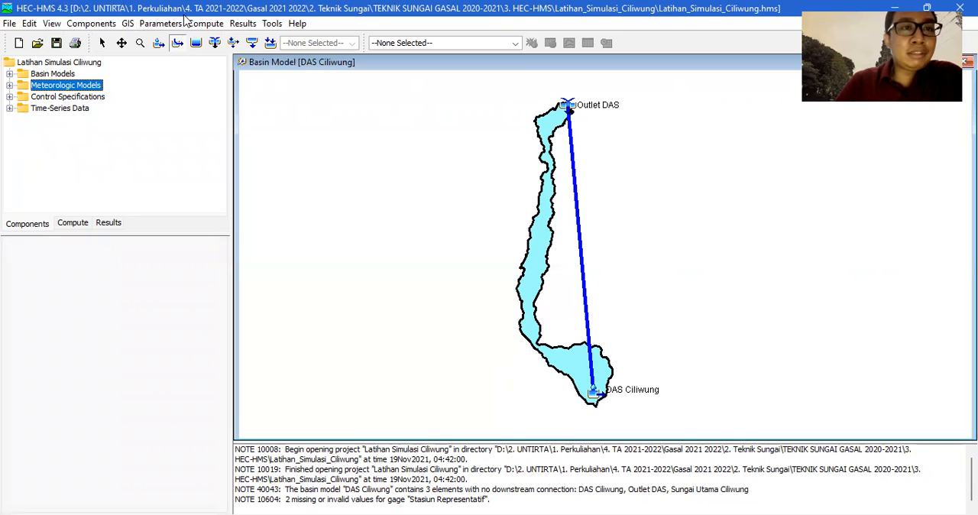
Create a simulation run named Run CH T 10 Yr using basin DAS Ciliwung, Model Meteorologi and control specifications Pengaruh CH T 10 yr.
click(206, 24)
mouse_move(236, 45)
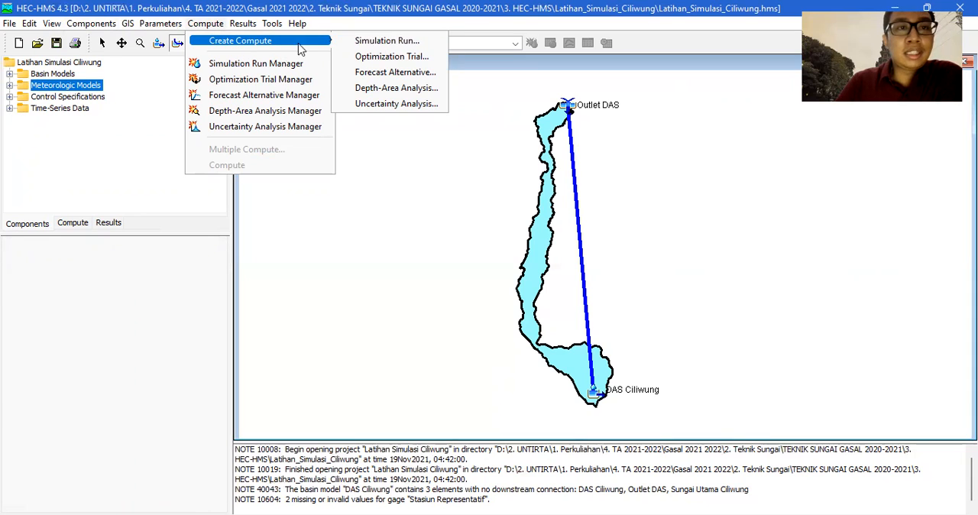
click(383, 44)
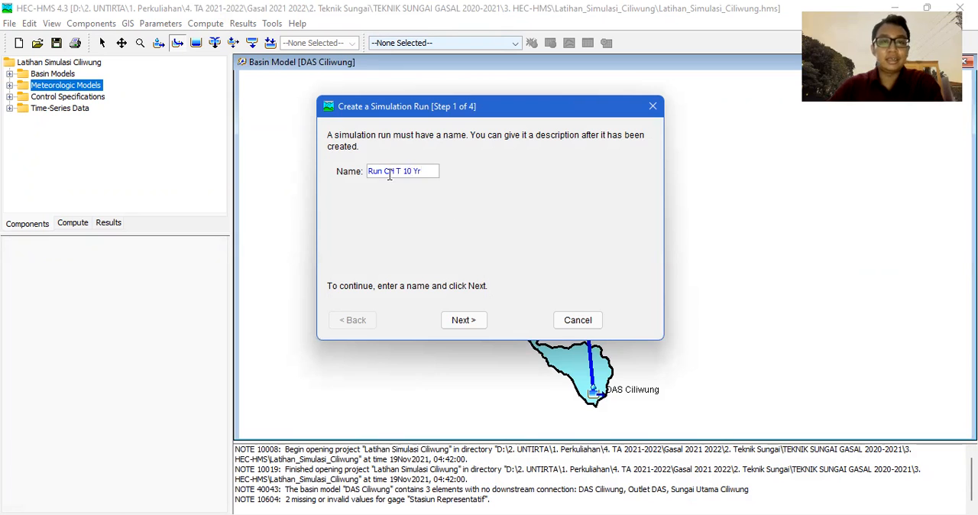
click(460, 321)
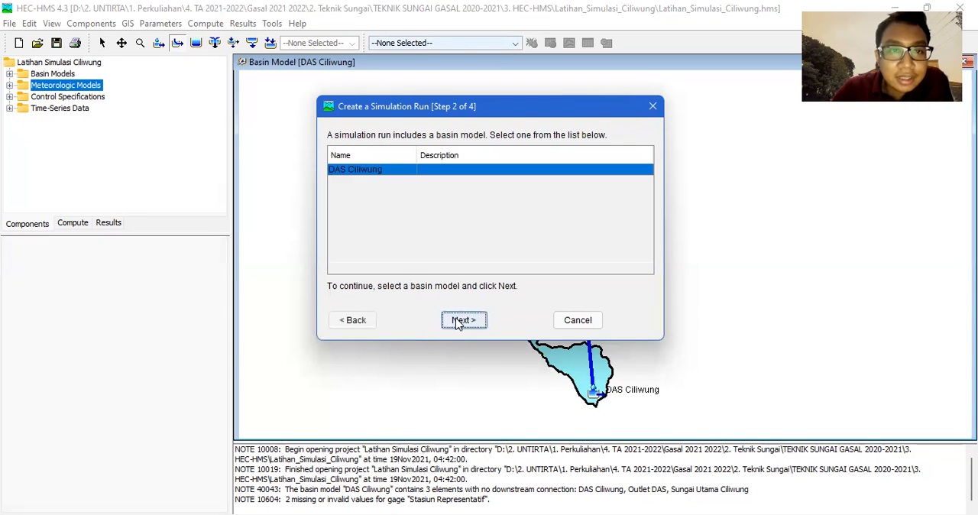
click(474, 322)
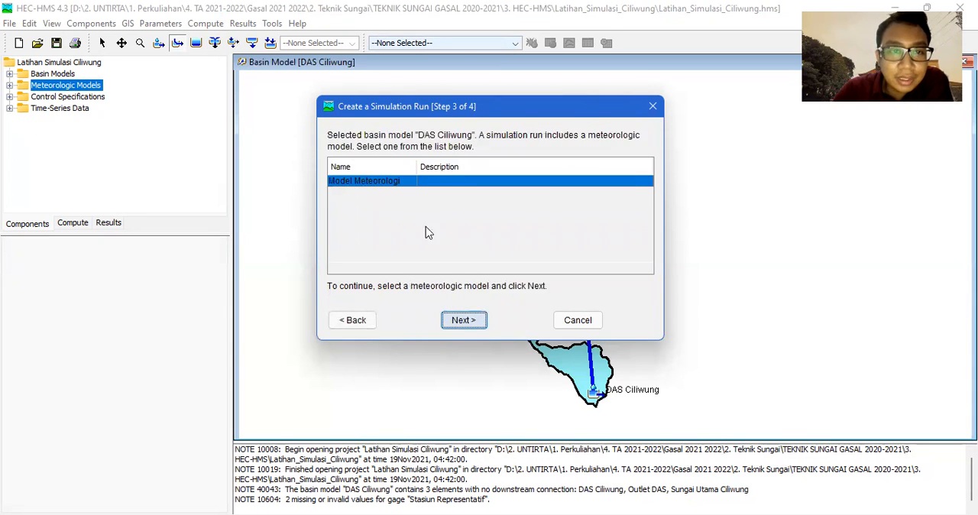
click(463, 321)
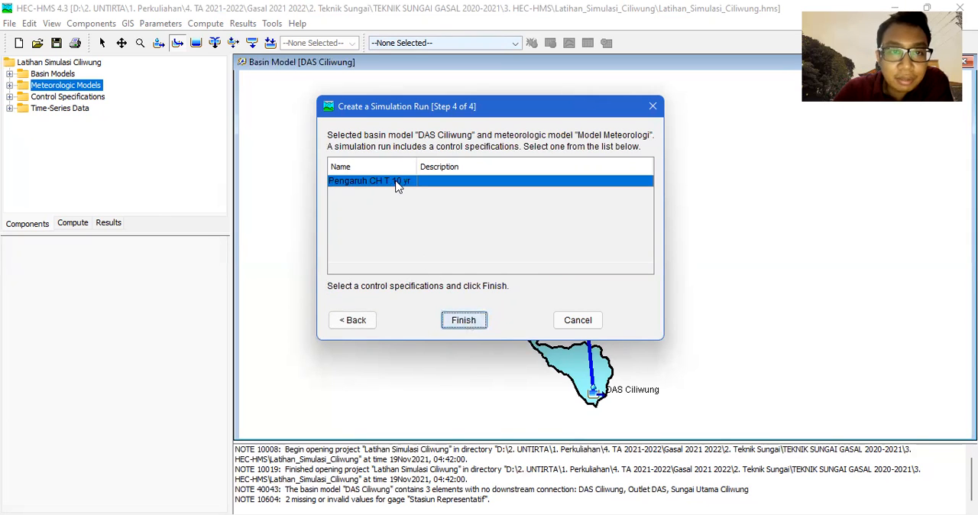
click(463, 321)
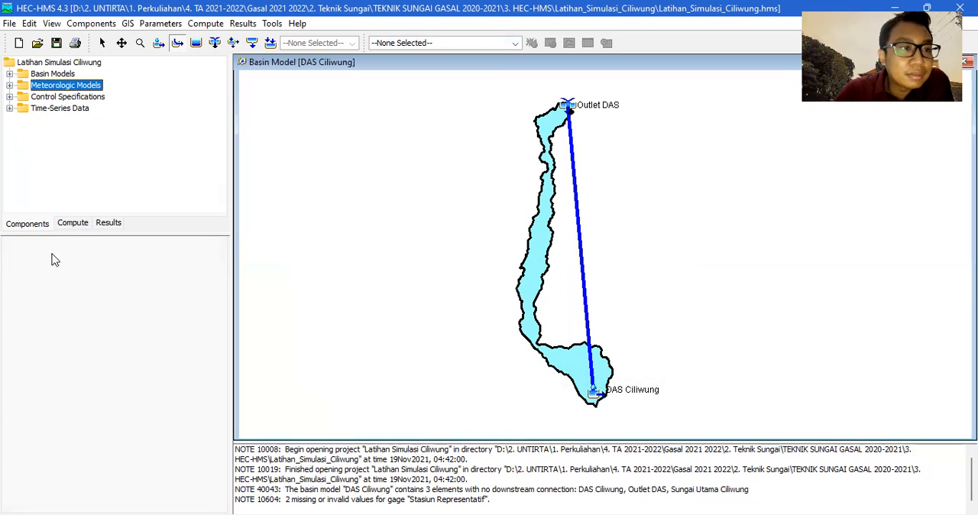
Compute the simulation run Run CH T 10 Yr and dismiss its progress window.
click(74, 224)
click(38, 224)
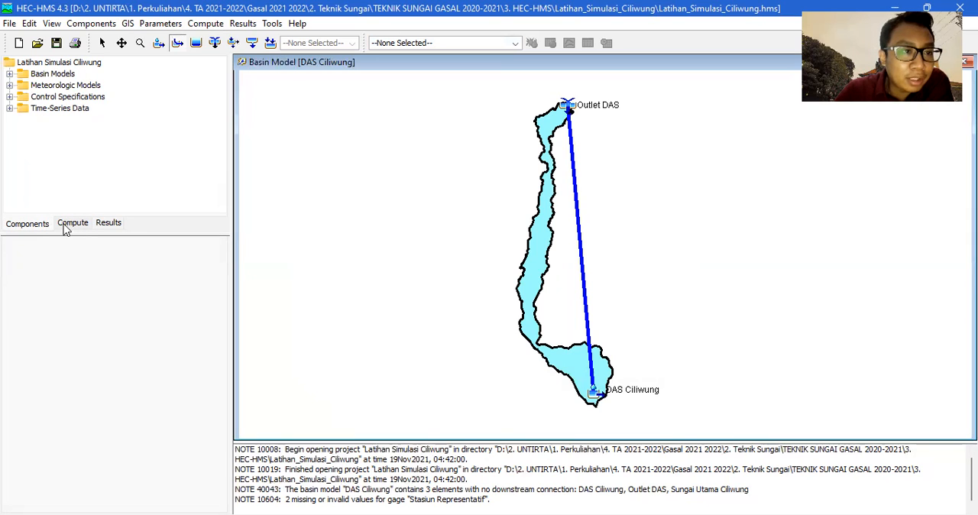
click(71, 224)
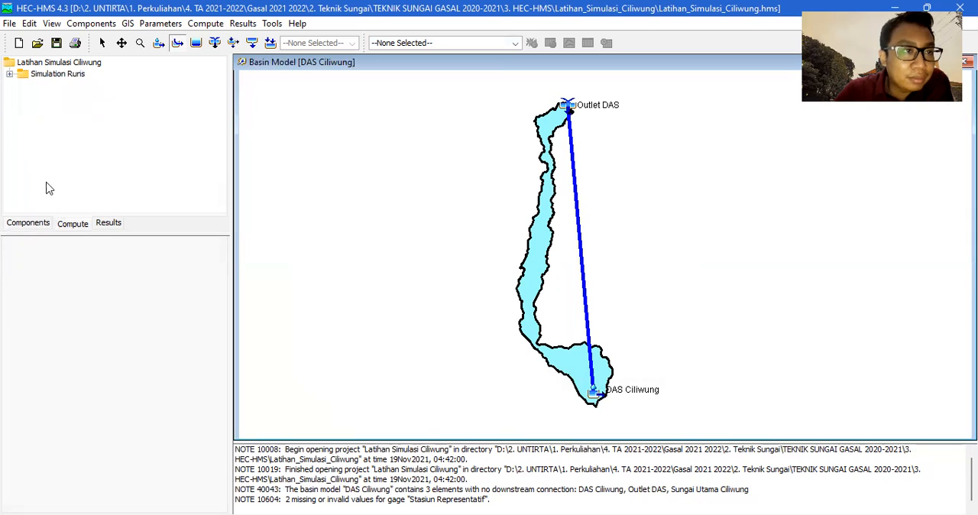
click(10, 74)
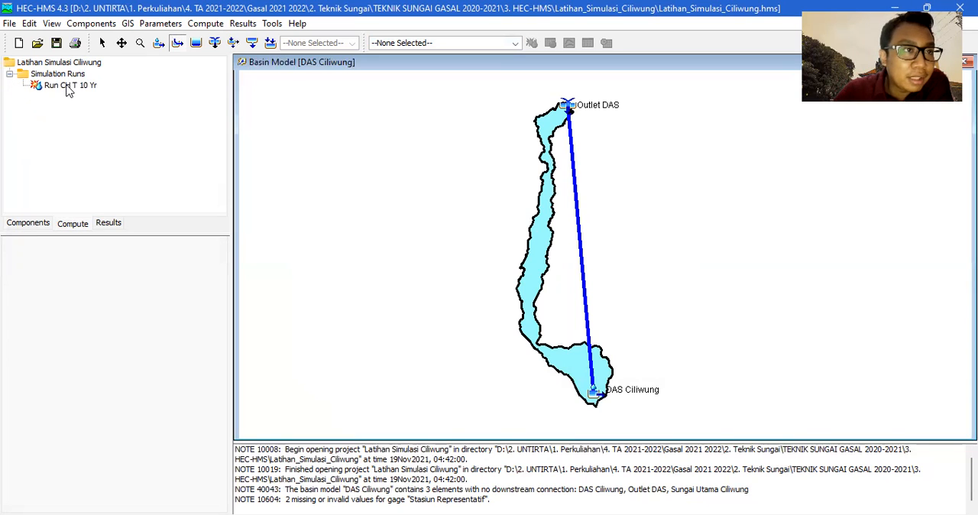
click(68, 86)
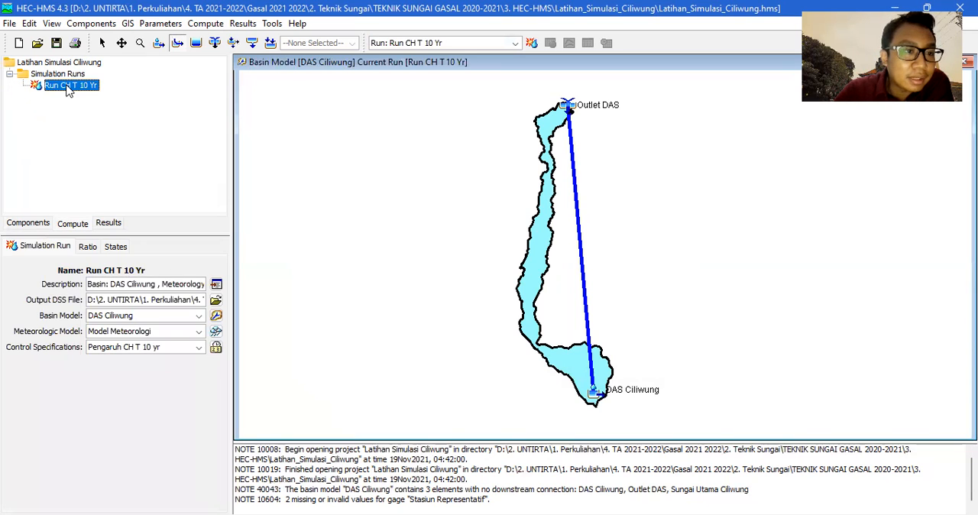
right_click(63, 90)
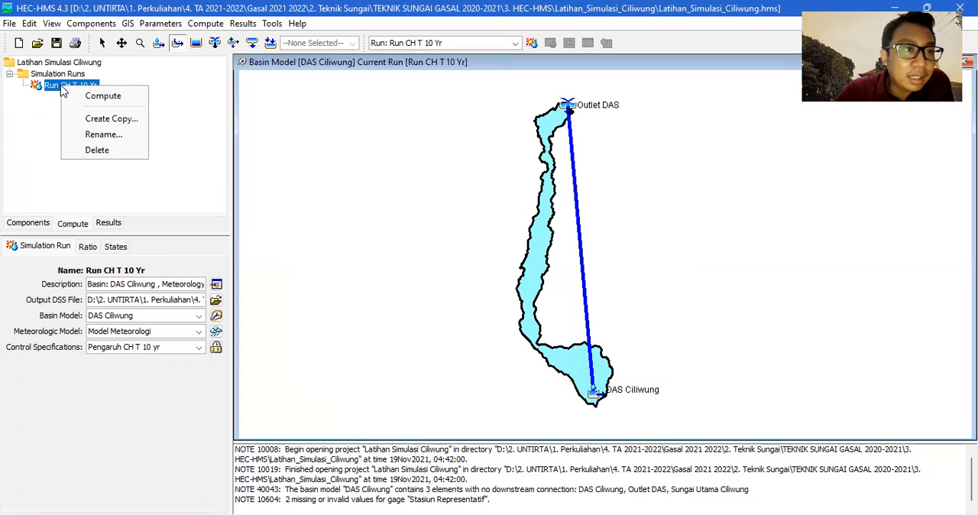
click(87, 97)
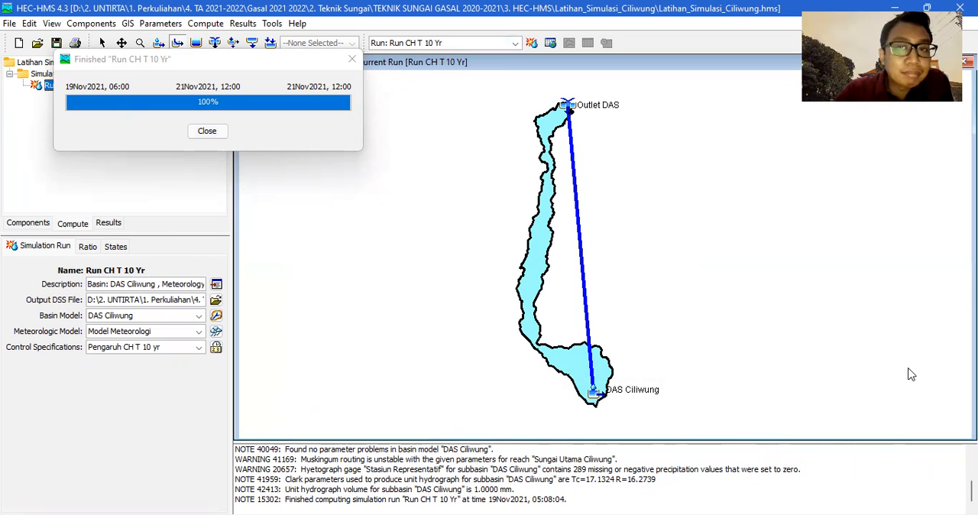
key(alt+Tab)
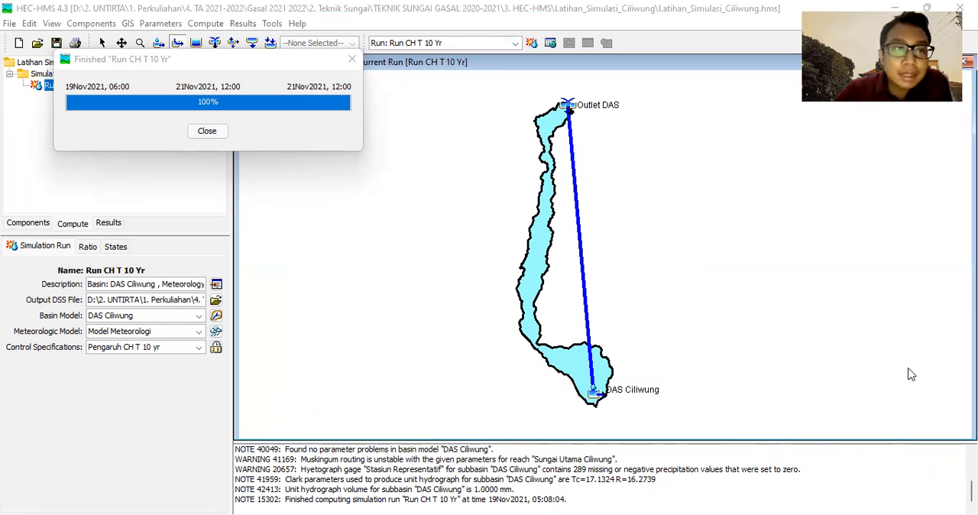
click(214, 134)
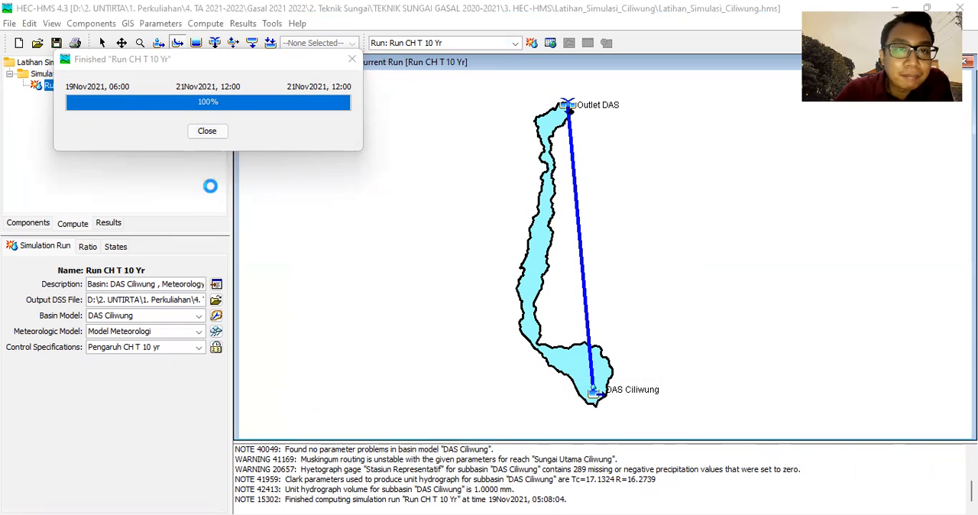
click(207, 132)
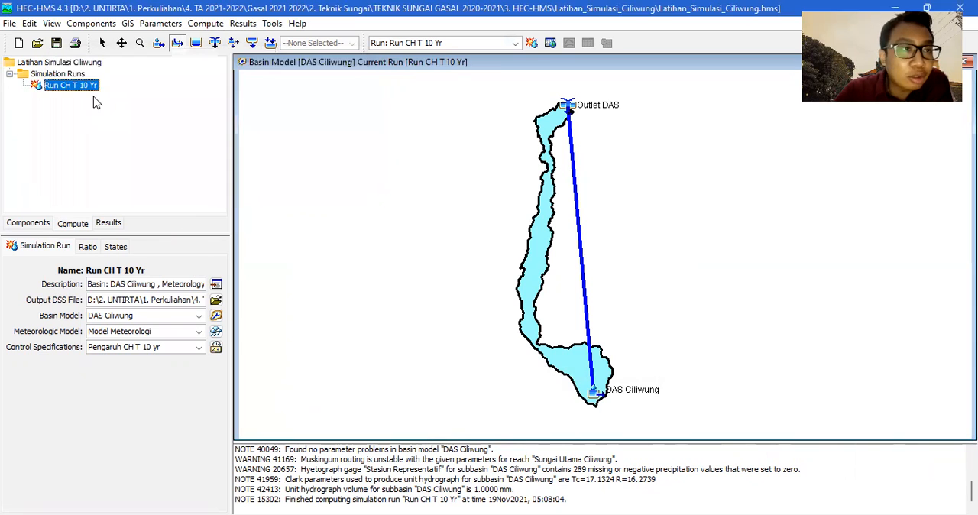
Expand the results of Run CH T 10 Yr and view its Global Summary.
click(110, 223)
click(9, 73)
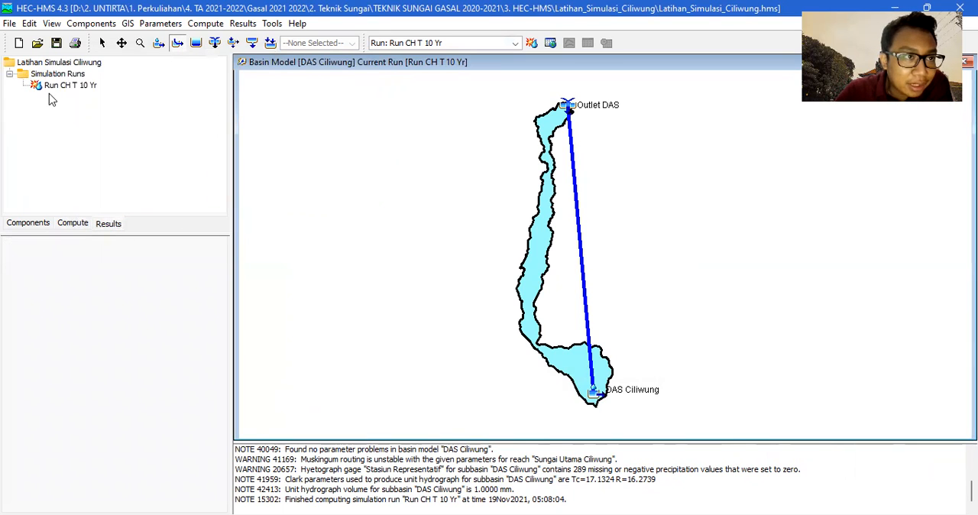
click(61, 87)
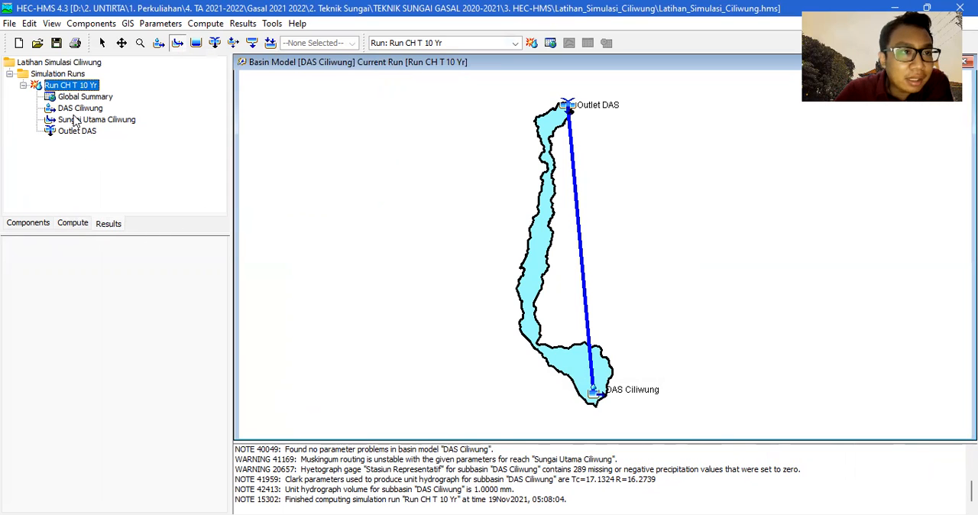
click(81, 98)
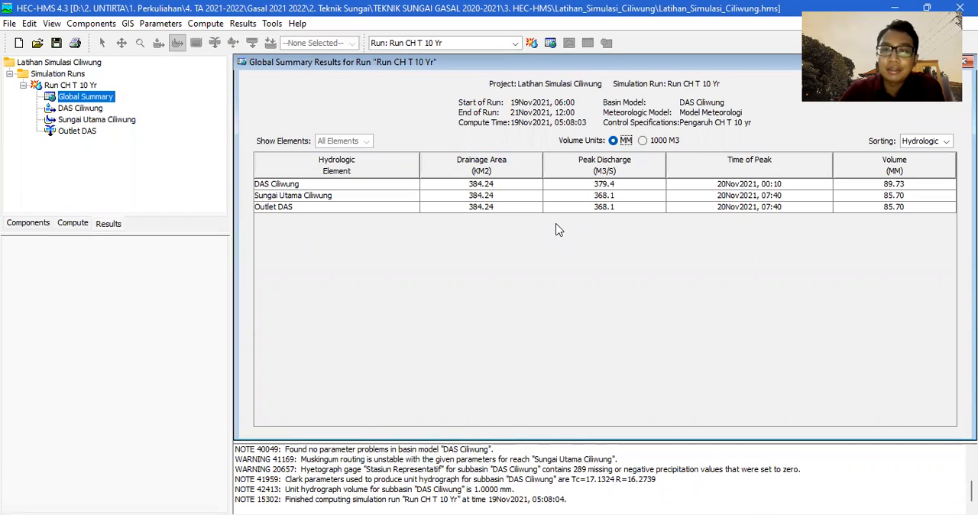
Expand the DAS Ciliwung subbasin results and view its precipitation and flow graph.
double_click(89, 110)
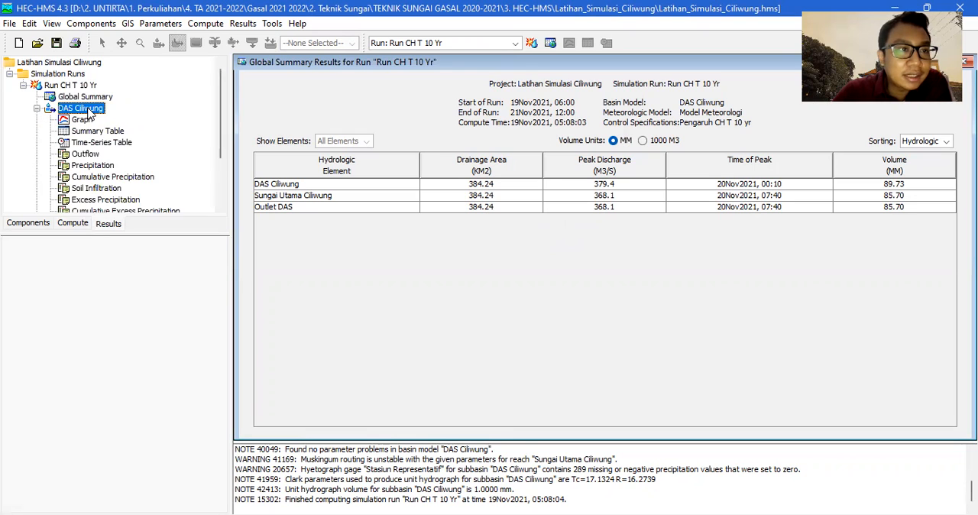
click(37, 108)
click(36, 108)
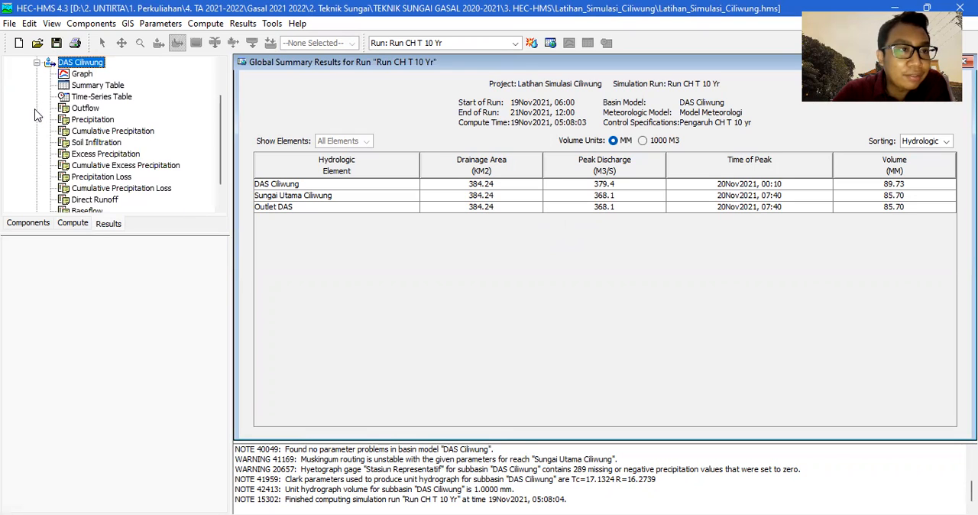
click(81, 74)
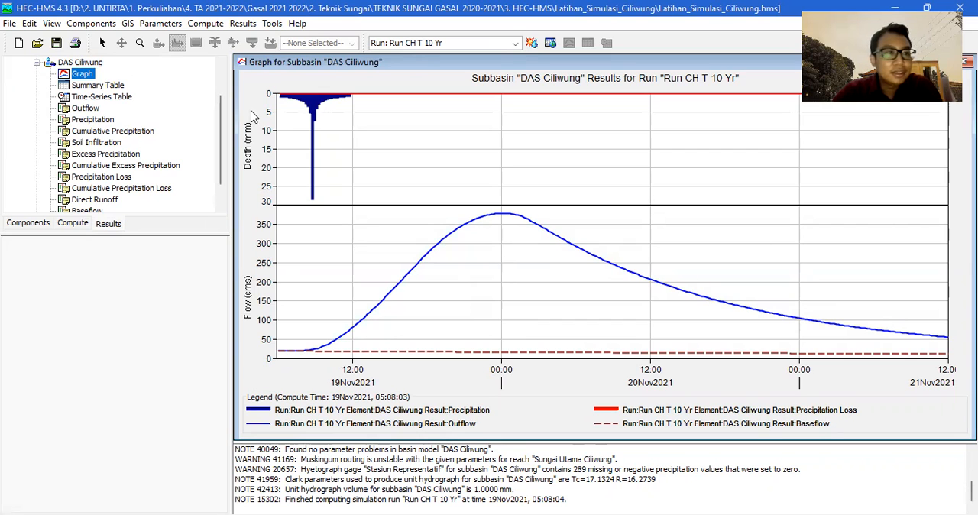
Expand the Outlet DAS junction results and view its flow graph.
scroll(115, 146, down, 1)
click(66, 207)
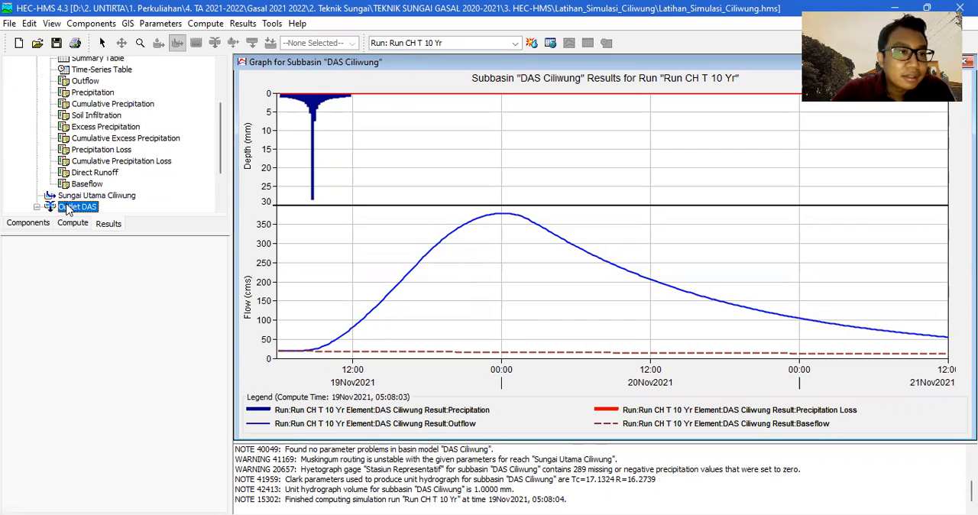
click(36, 207)
click(76, 163)
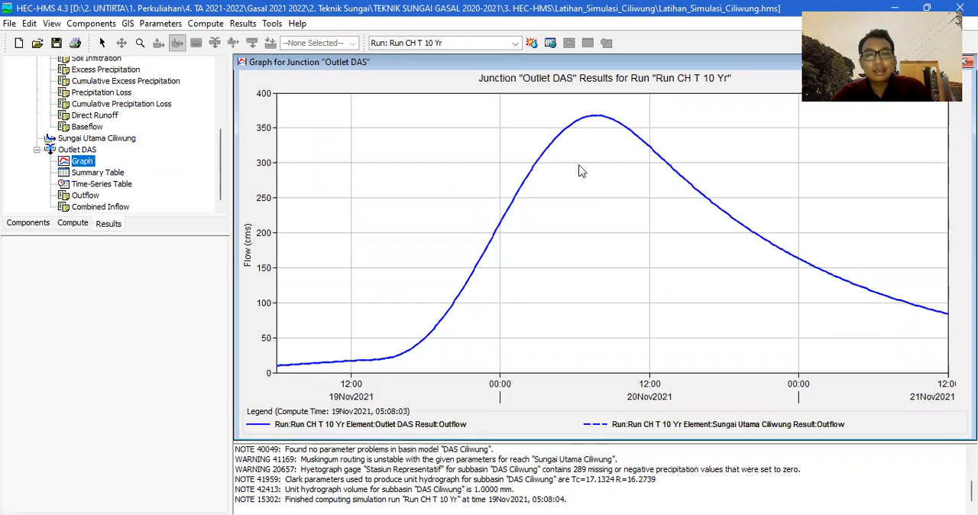
click(90, 213)
click(84, 161)
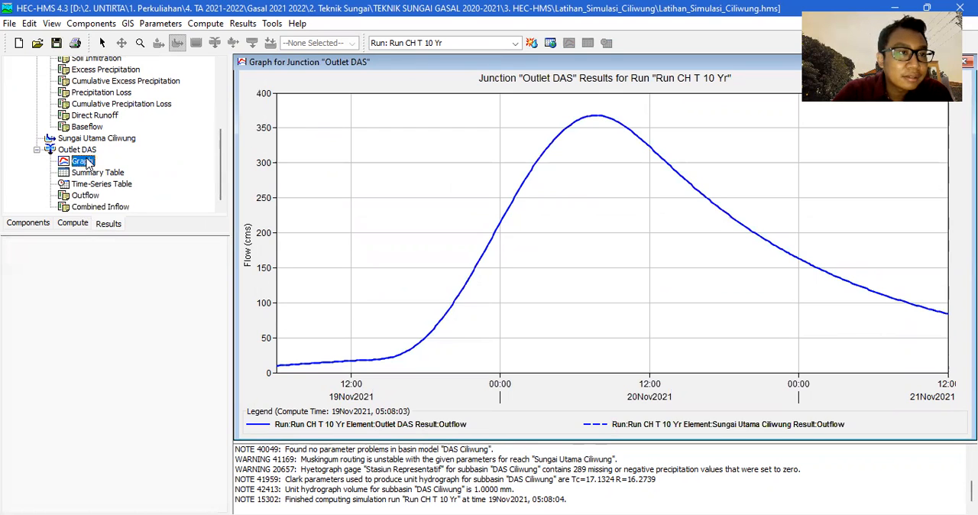
Review the DAS Ciliwung subbasin's graph, summary table and time-series table.
scroll(86, 163, up, 2)
scroll(86, 162, up, 2)
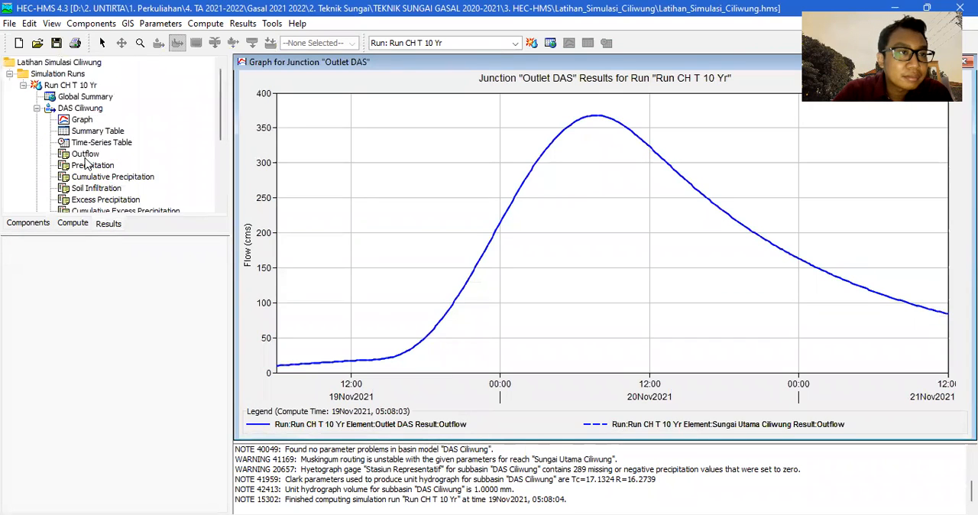
click(82, 119)
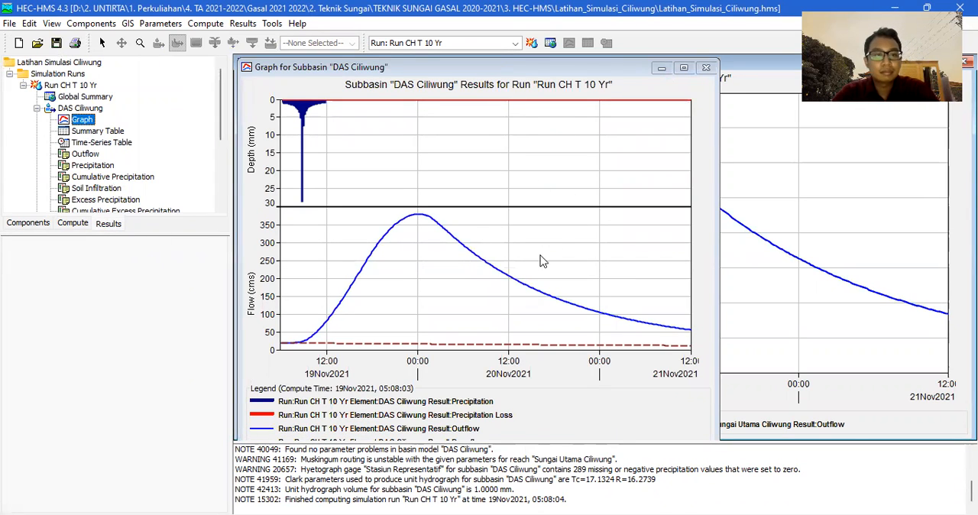
click(84, 131)
click(98, 142)
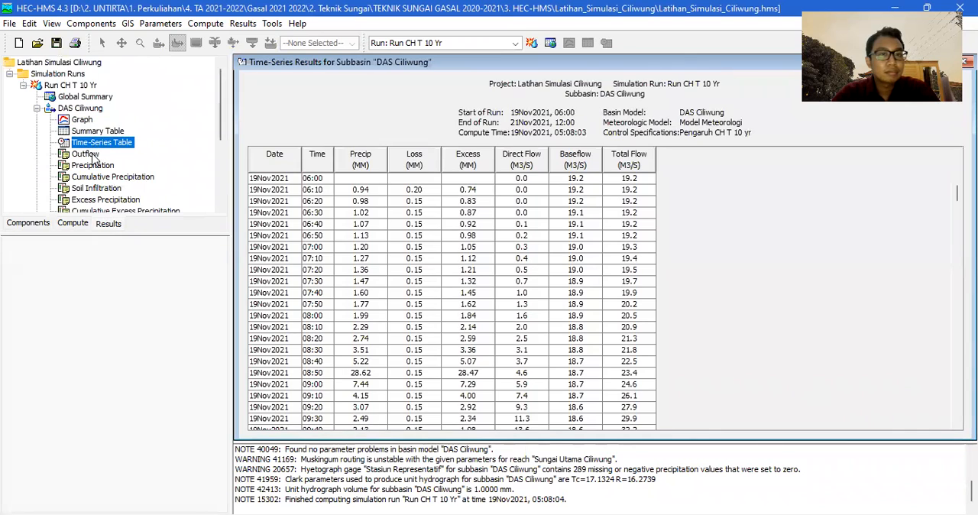
Preview the DAS Ciliwung subbasin's individual result series, from outflow, precipitation and soil infiltration through precipitation loss, direct runoff and baseflow.
click(92, 155)
click(94, 165)
click(92, 176)
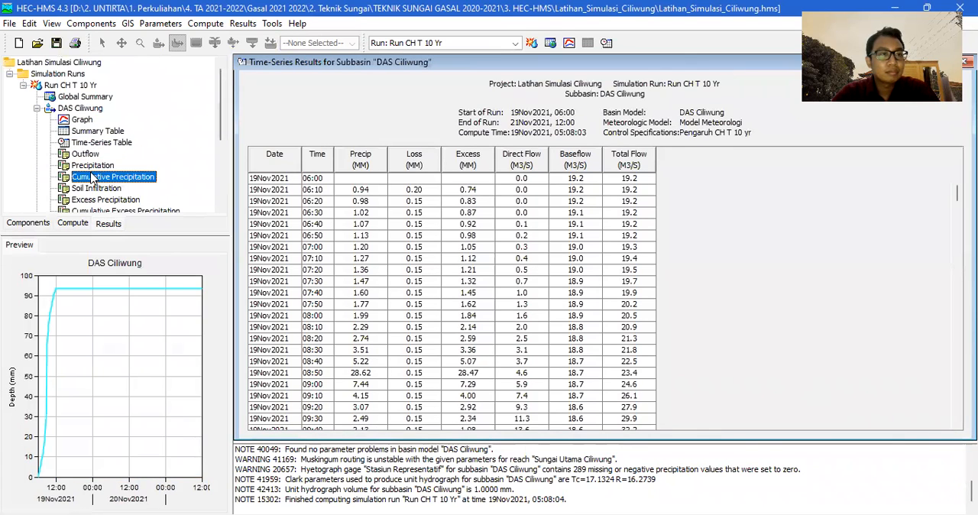
click(95, 189)
scroll(95, 191, down, 2)
click(97, 165)
click(93, 177)
click(90, 188)
scroll(88, 200, down, 2)
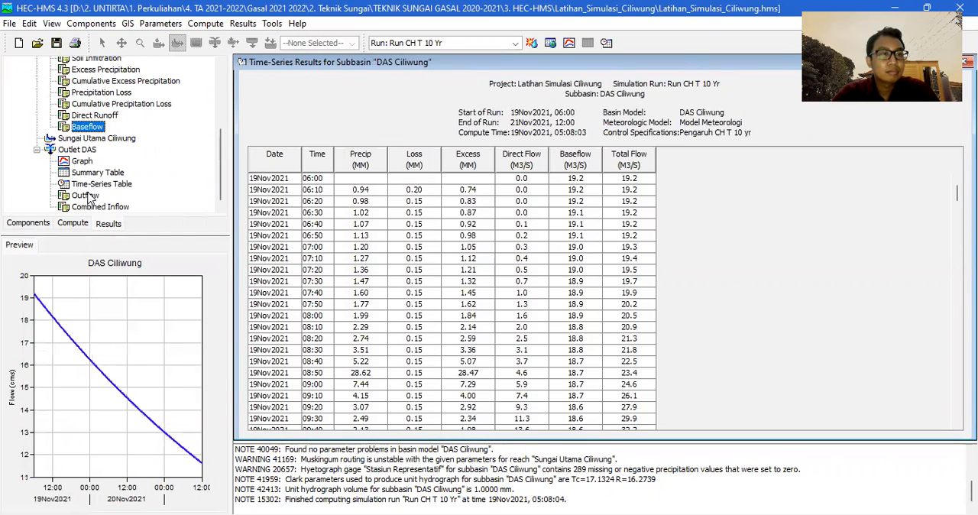
Review the Outlet DAS junction's outflow, time-series table and summary table, and view its flow graph enlarged.
click(80, 161)
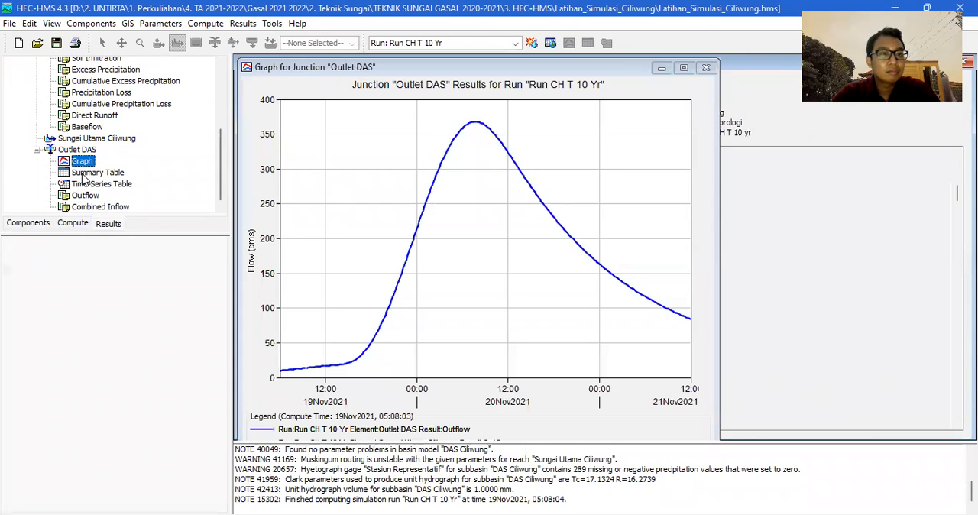
click(684, 67)
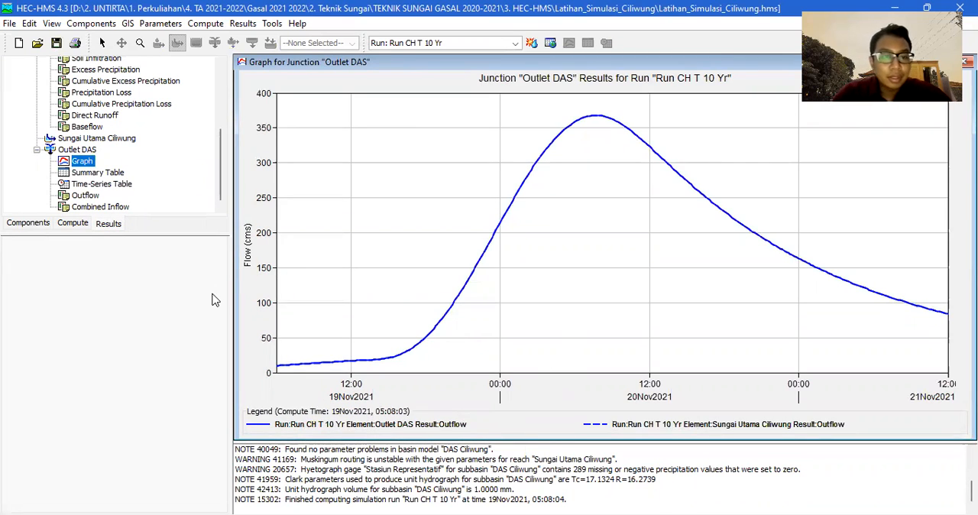
click(97, 197)
click(101, 185)
click(99, 172)
click(90, 162)
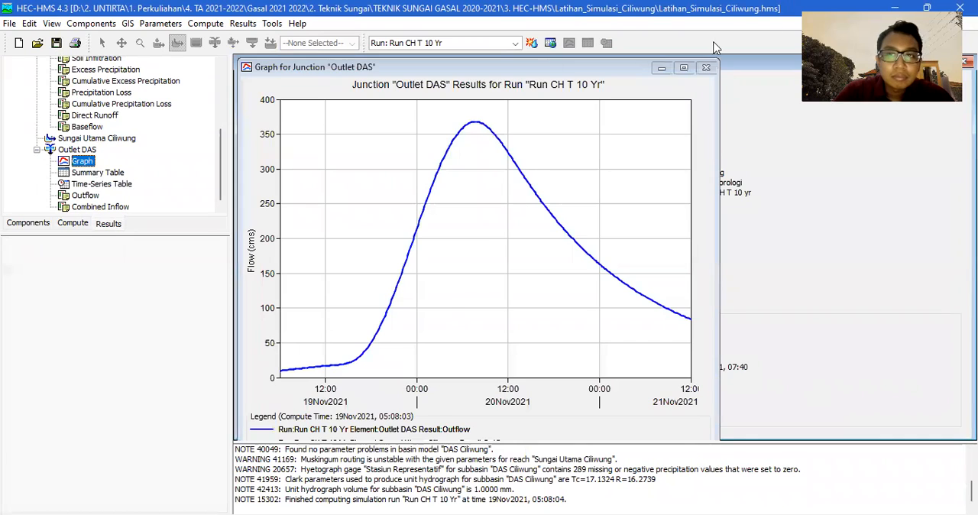
click(683, 67)
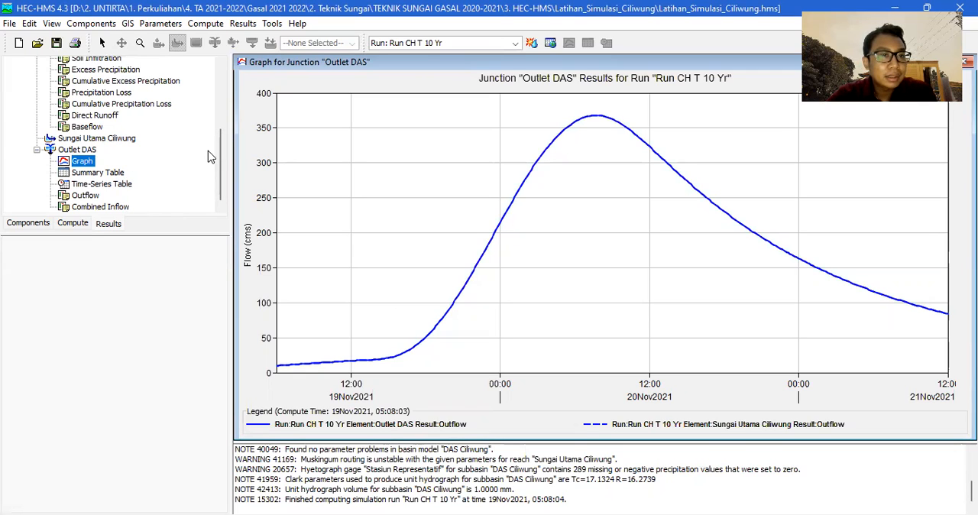
Open the graph of reach Sungai Utama Ciliwung and compare the peaks of its combined inflow and outflow.
double_click(130, 139)
click(79, 151)
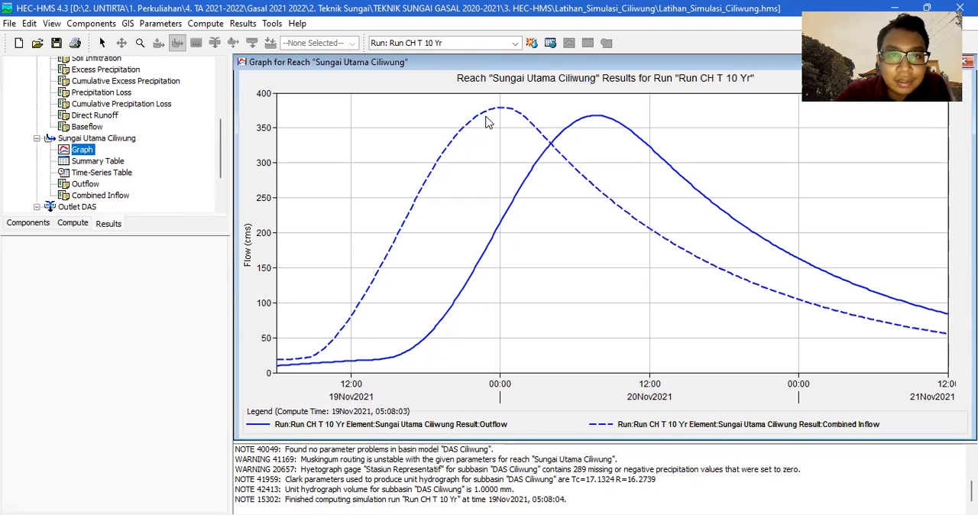
mouse_move(502, 112)
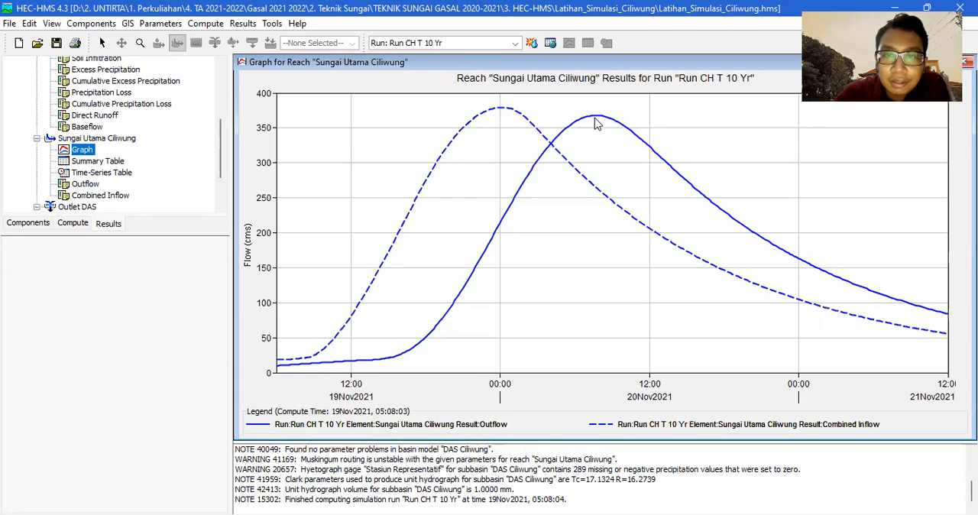
mouse_move(596, 123)
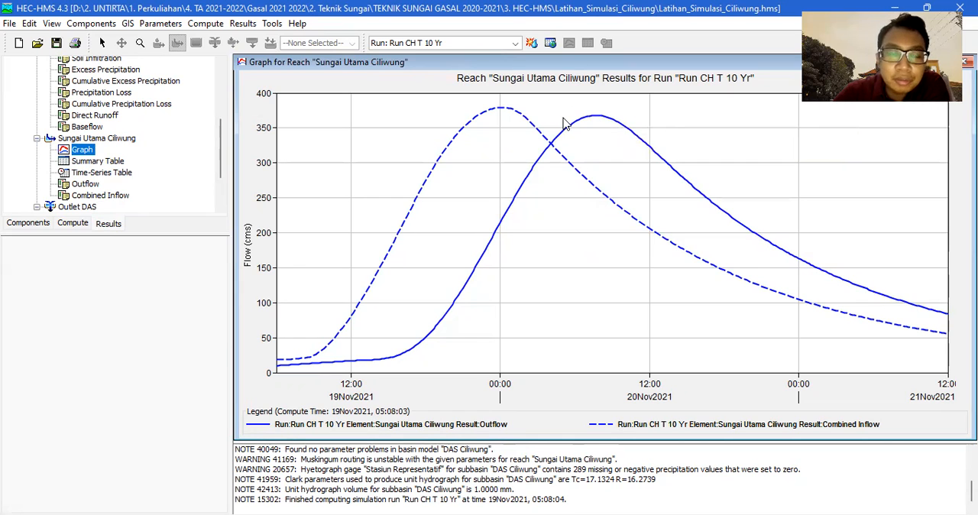
Compare the enlarged result graphs of subbasin DAS Ciliwung and junction Outlet DAS.
scroll(77, 145, up, 2)
click(81, 121)
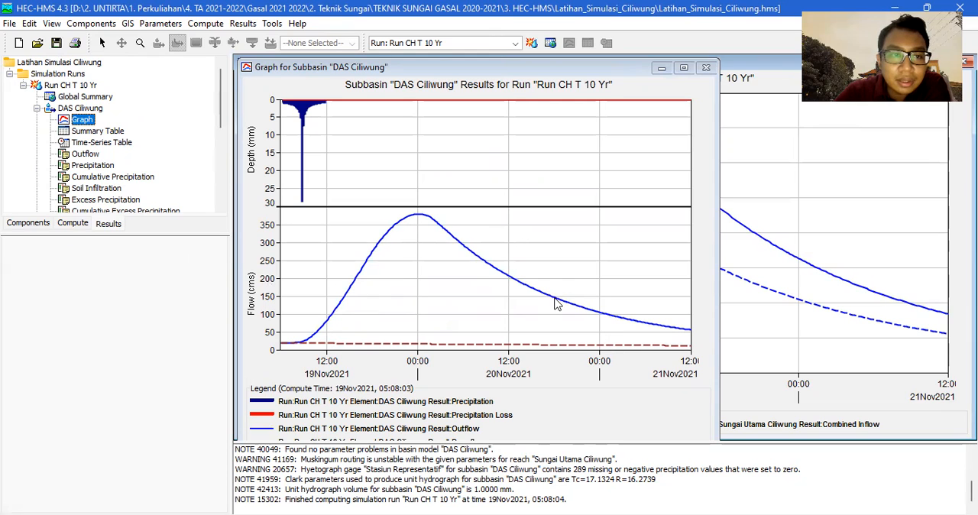
click(682, 67)
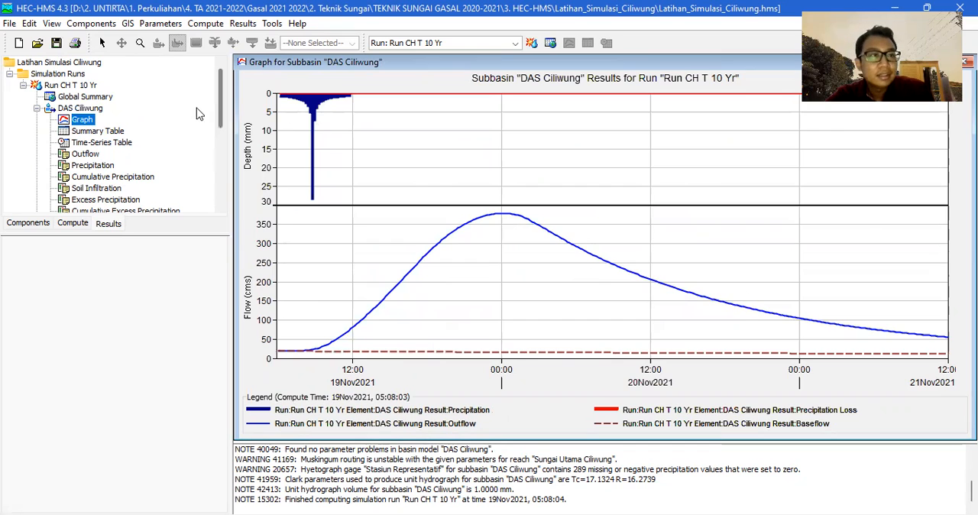
scroll(107, 168, down, 5)
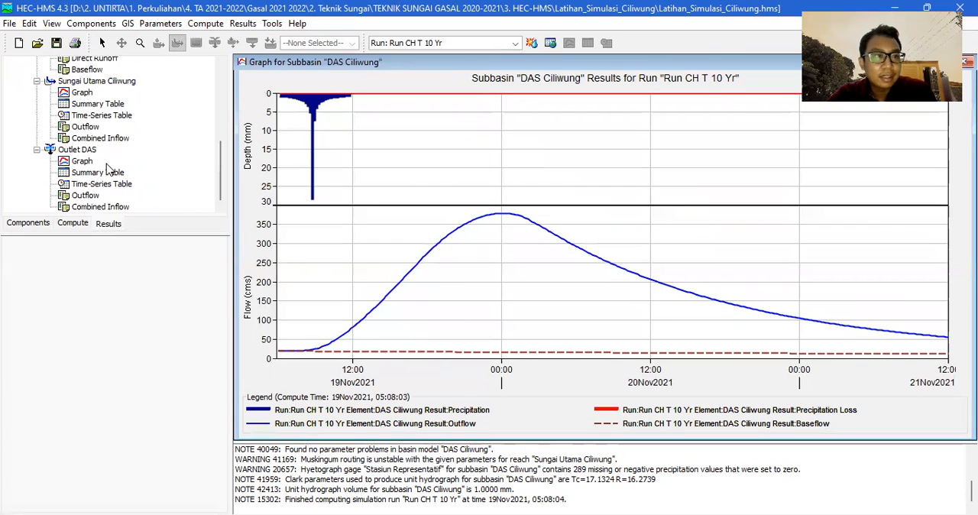
click(89, 163)
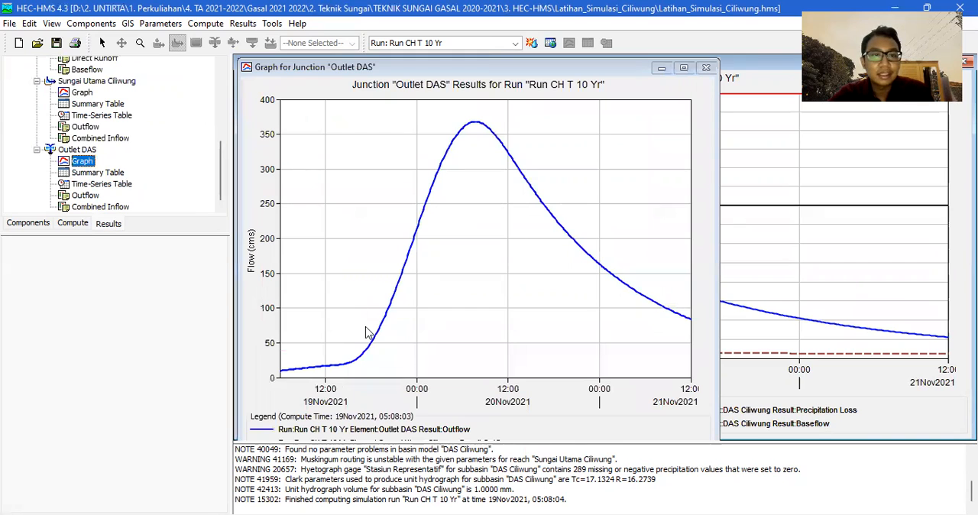
click(684, 68)
scroll(76, 153, up, 6)
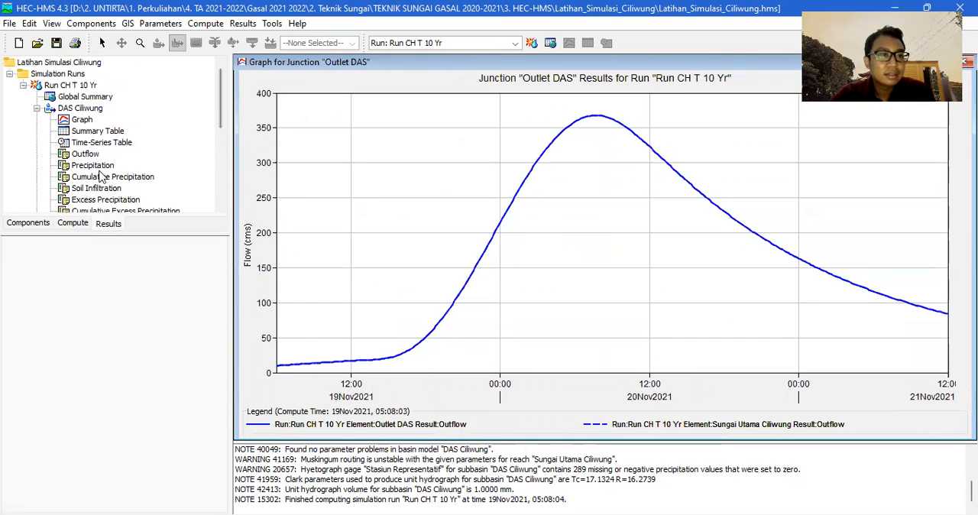
Review the run's global summary, followed by the graph and summary table of subbasin DAS Ciliwung.
click(81, 98)
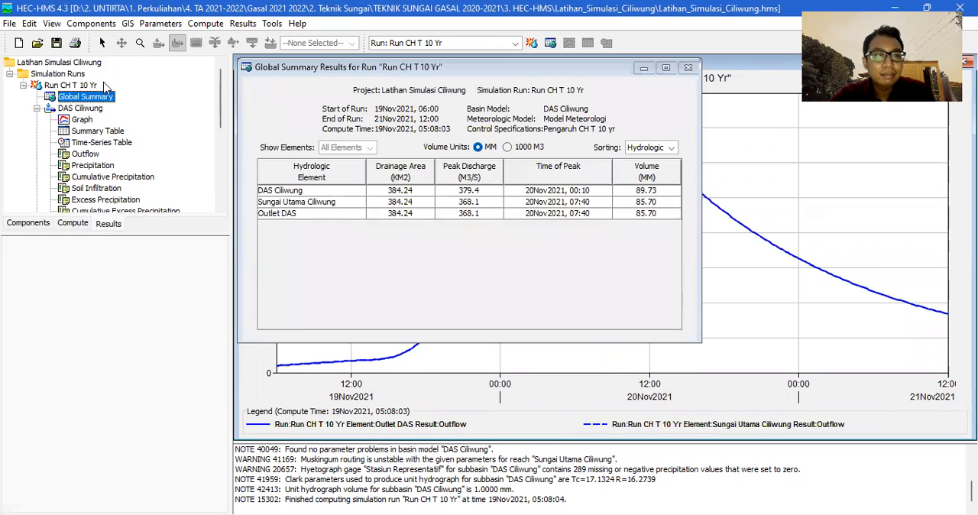
click(88, 120)
click(93, 131)
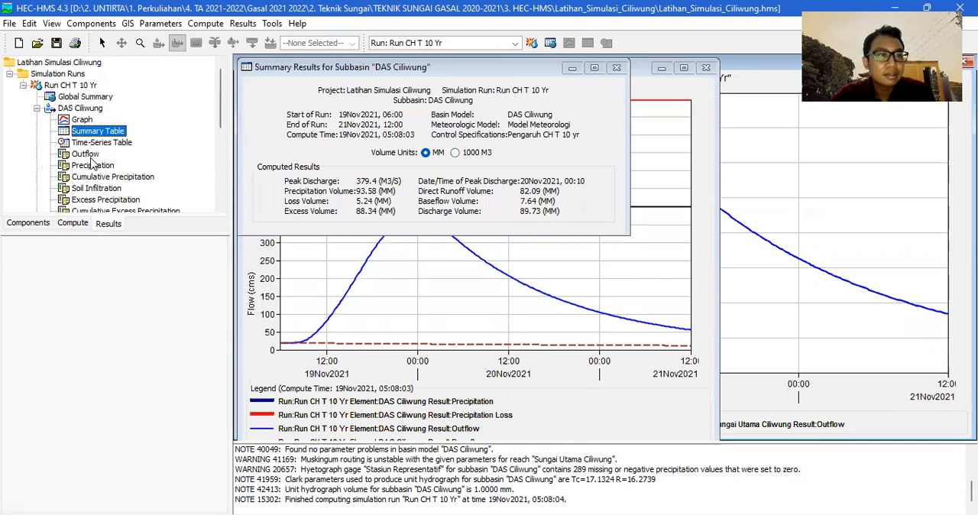
click(594, 68)
Open the time-series table of subbasin DAS Ciliwung, look through its flow columns and enlarge it.
click(101, 142)
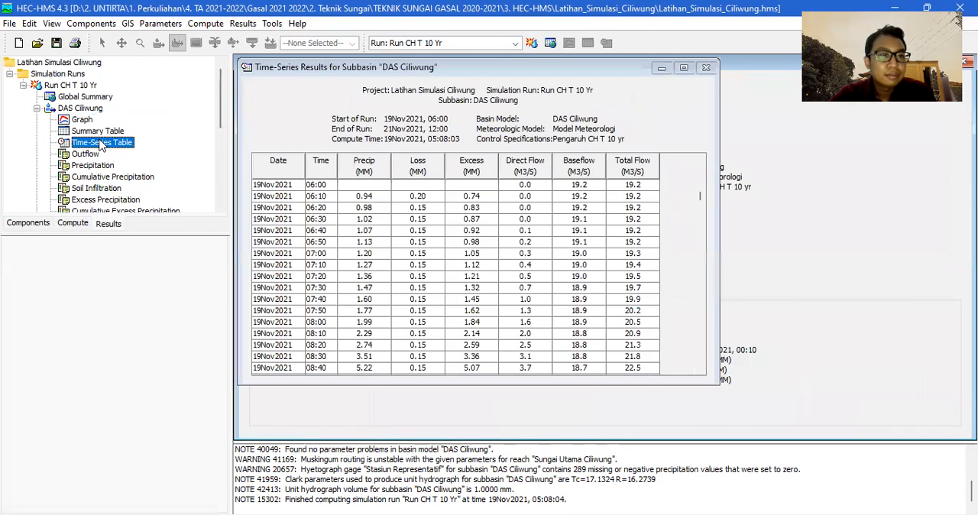
scroll(546, 196, down, 20)
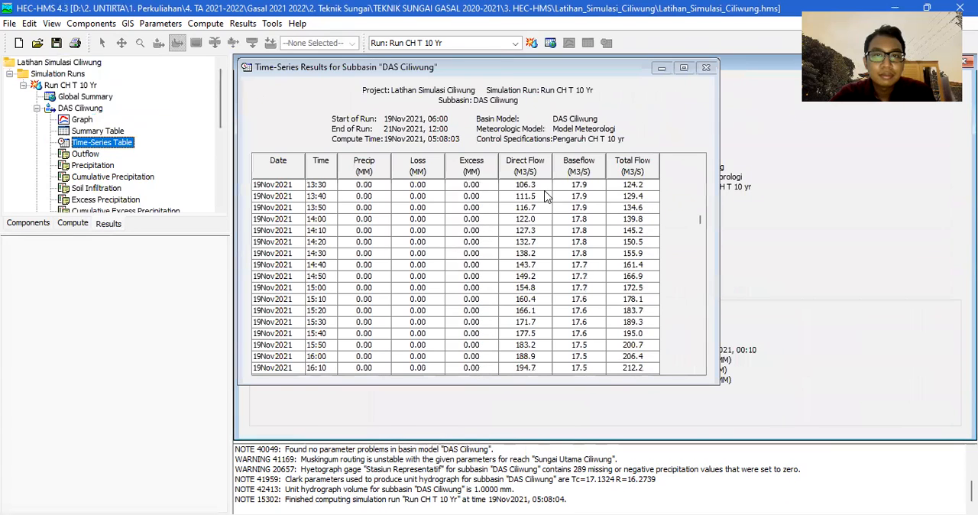
scroll(546, 197, up, 20)
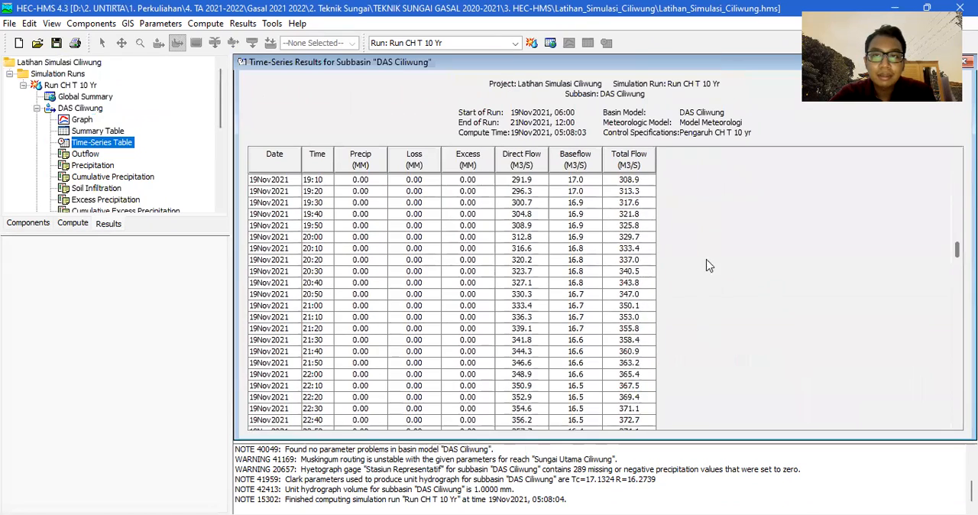
scroll(709, 265, up, 20)
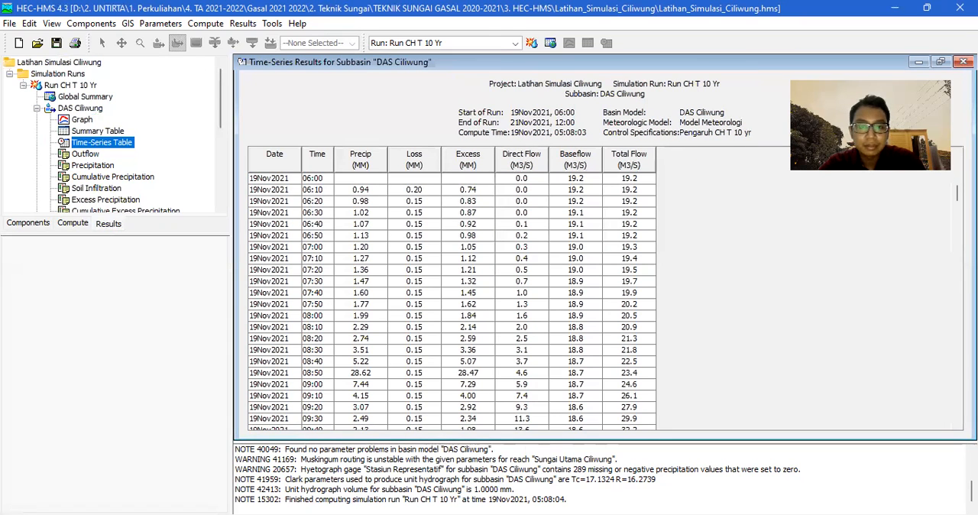
Switch to Excel and open a new blank workbook for the hydrograph data.
key(alt+Tab)
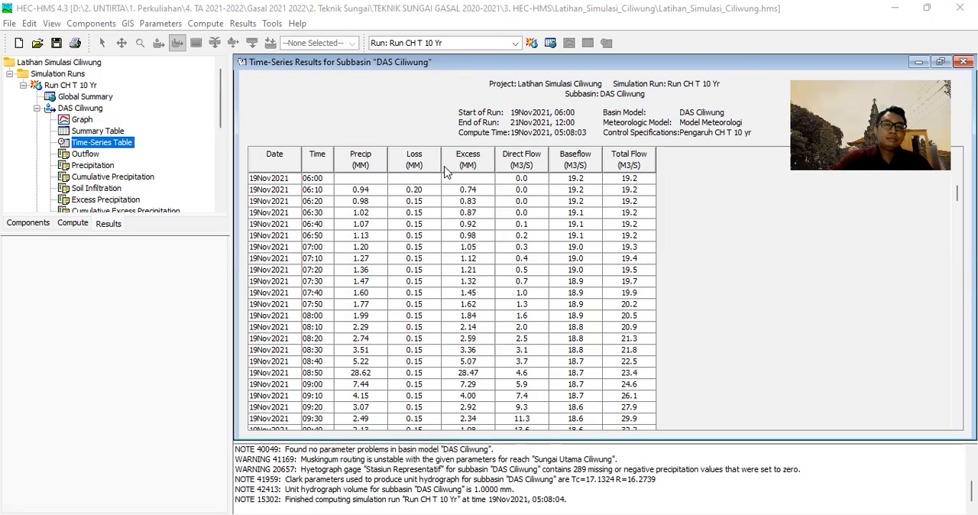
key(alt+Tab)
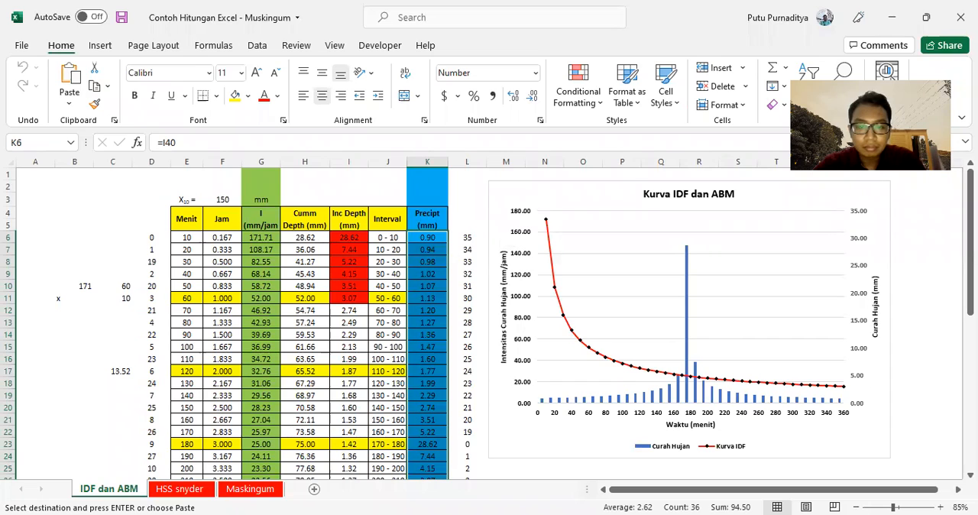
key(alt+Tab)
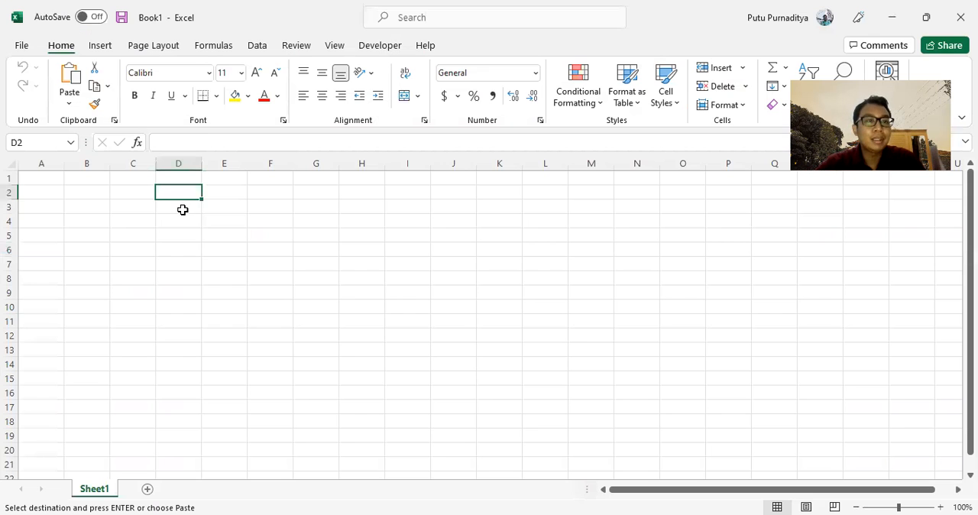
click(183, 207)
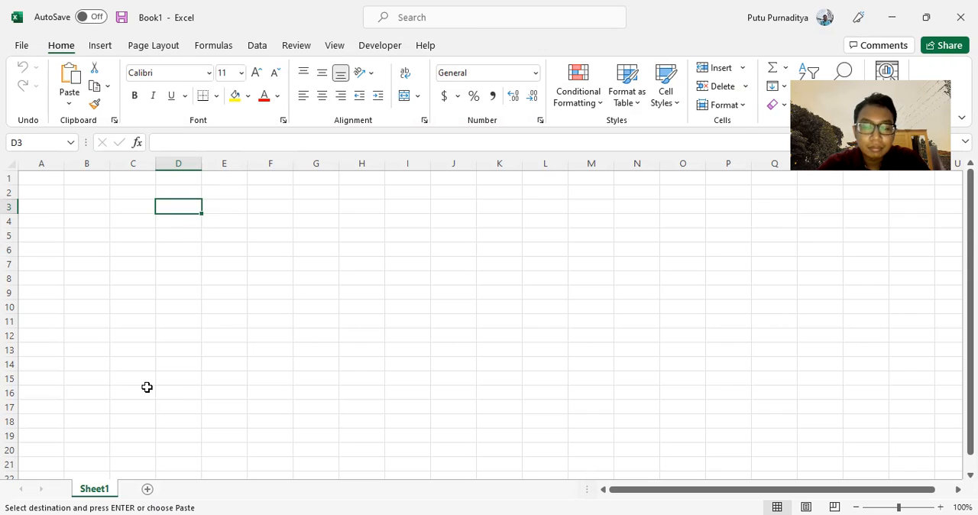
click(188, 194)
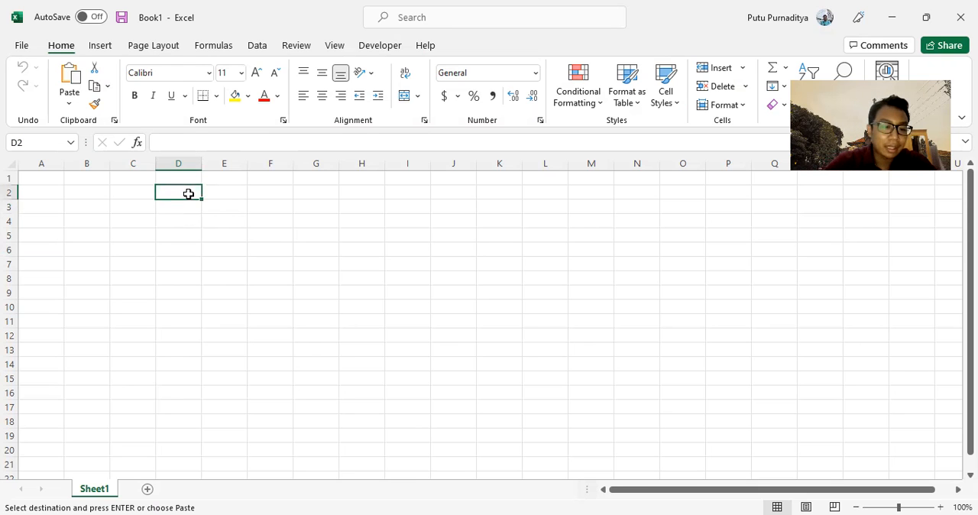
key(Escape)
text(Time)
key(Return)
key(Up)
key(Right)
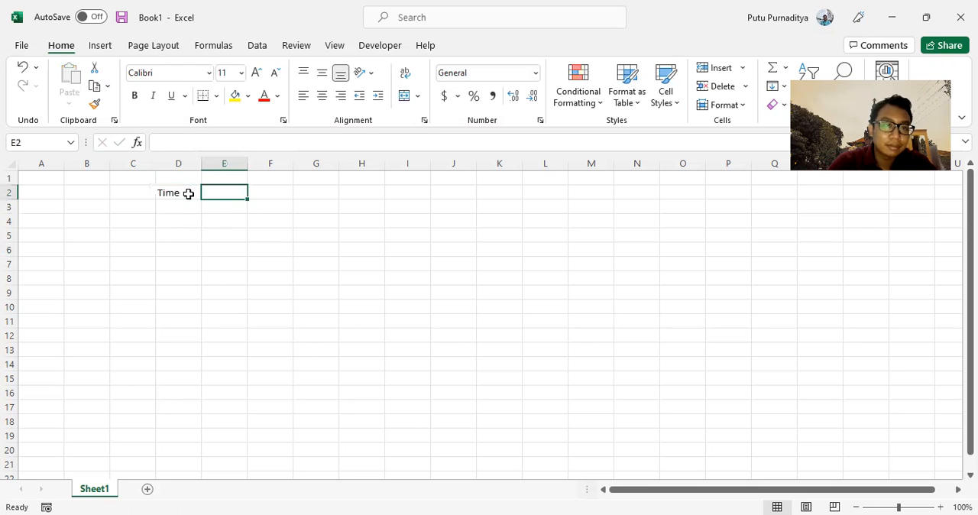
click(188, 194)
key(Delete)
Enter the title HIDROGRAF INFLOW OUTFLOW in cell D4.
key(Down)
key(Down)
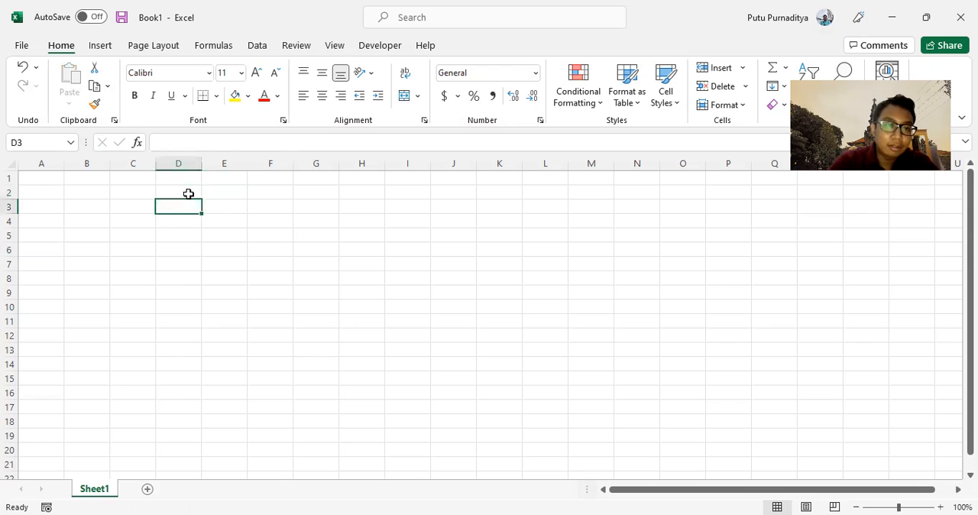
text(HI)
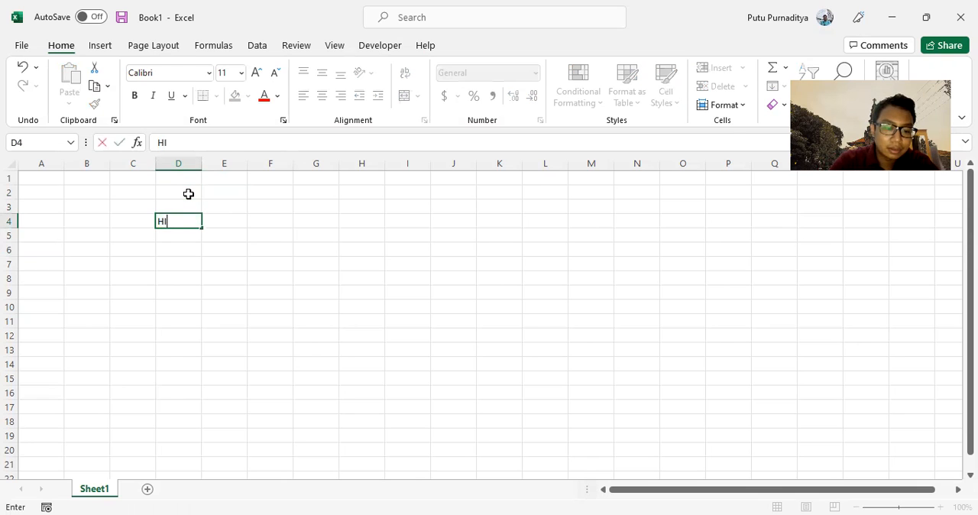
text(DROGRAF INF)
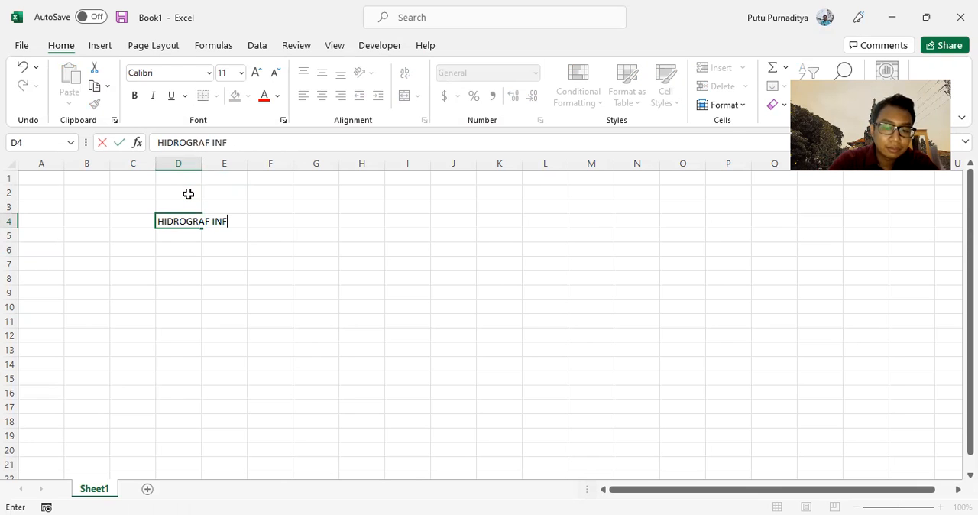
text(LOW OUTFLOW)
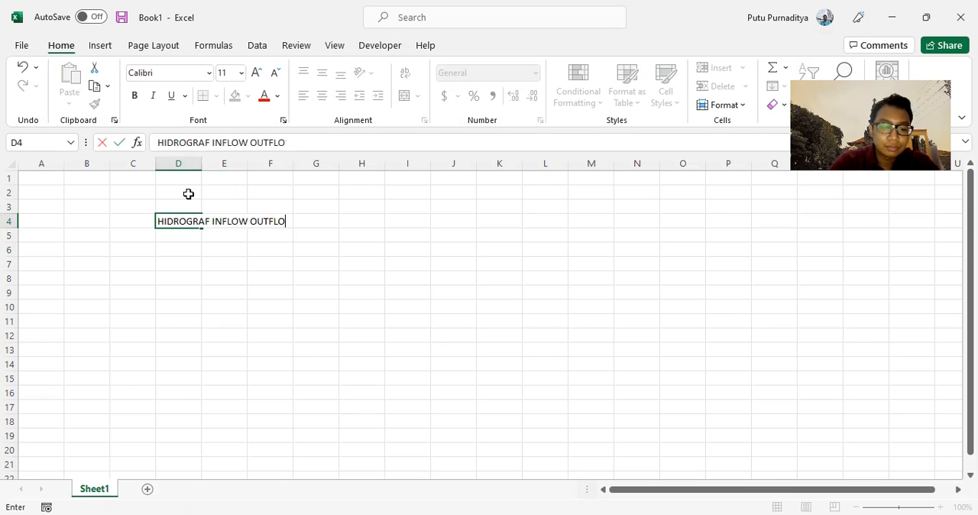
key(Return)
key(Return)
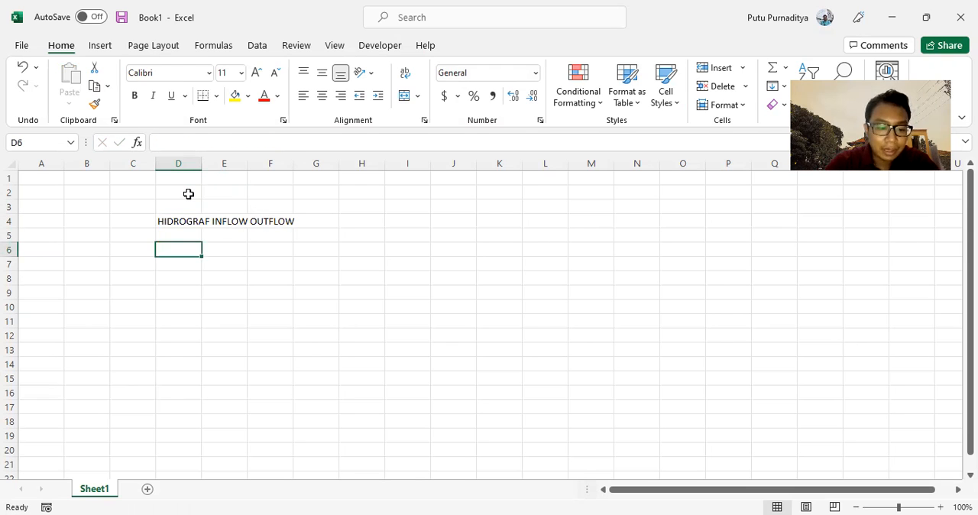
Enter the column headers Time, Q Inflow and Q Outflow in cells D6 to F6.
text(Torne)
key(BackSpace)
key(BackSpace)
key(BackSpace)
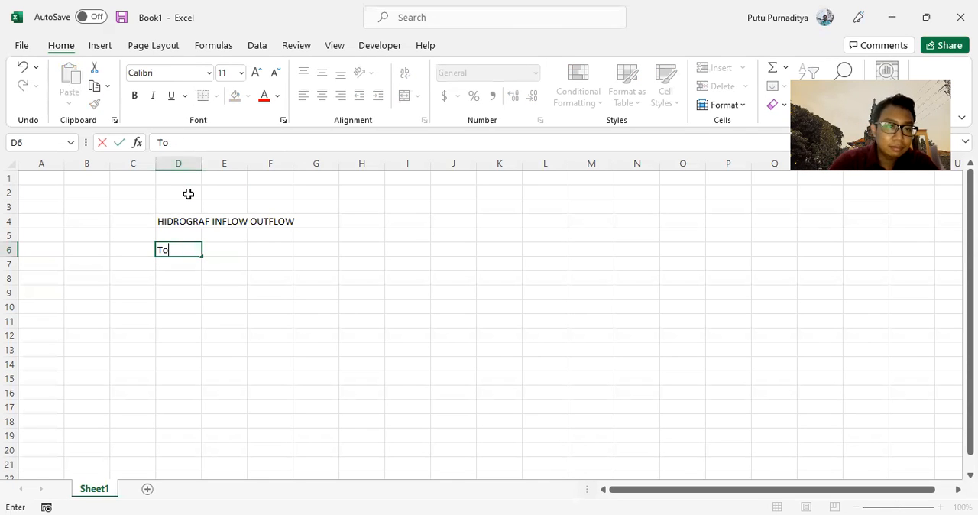
text(ime)
key(Tab)
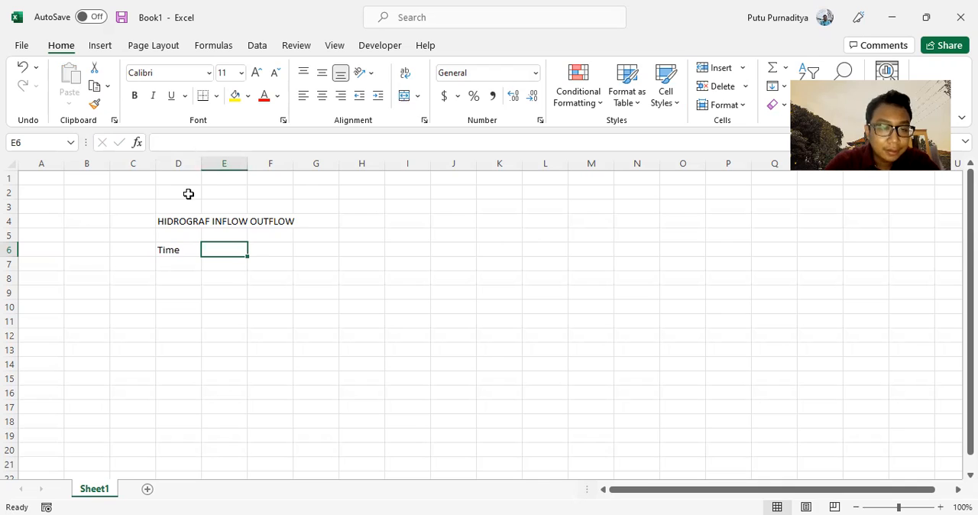
text(Q In)
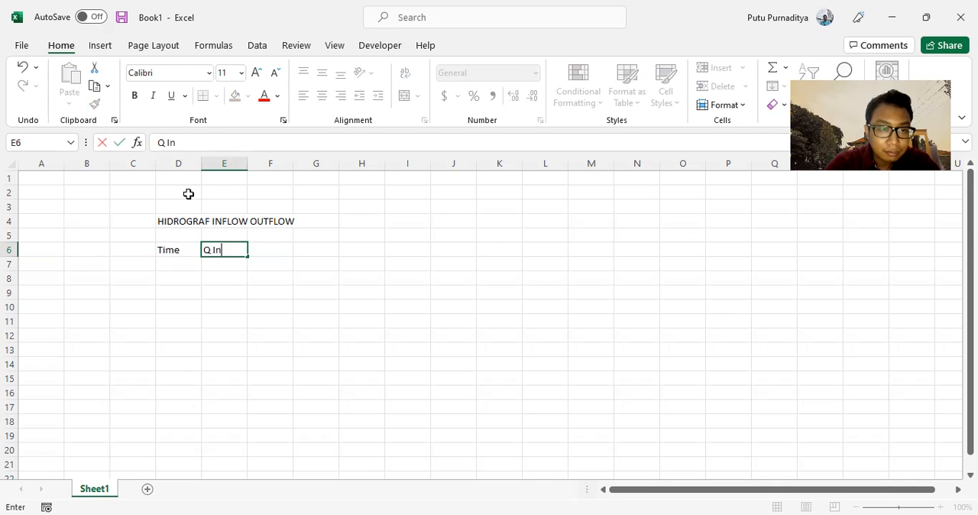
text(flow)
key(Tab)
text(Q)
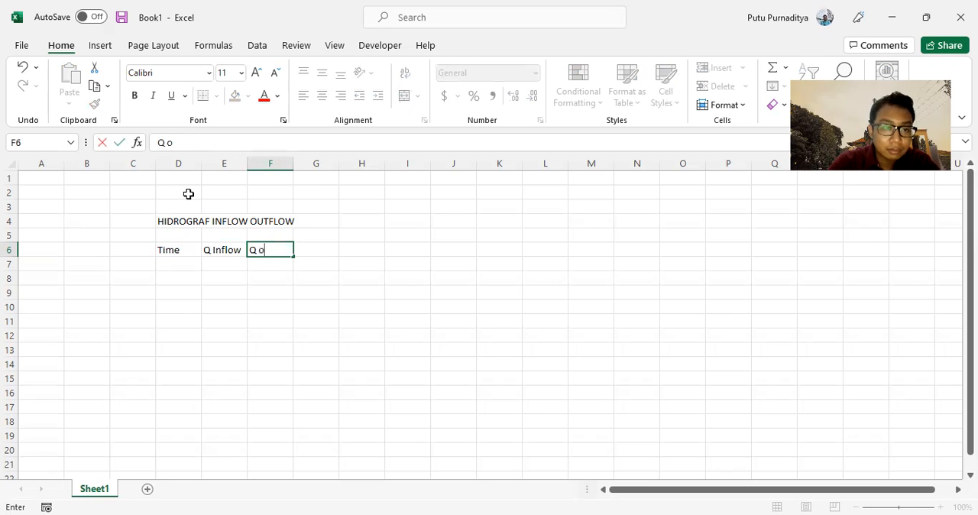
text( Outflow)
key(Return)
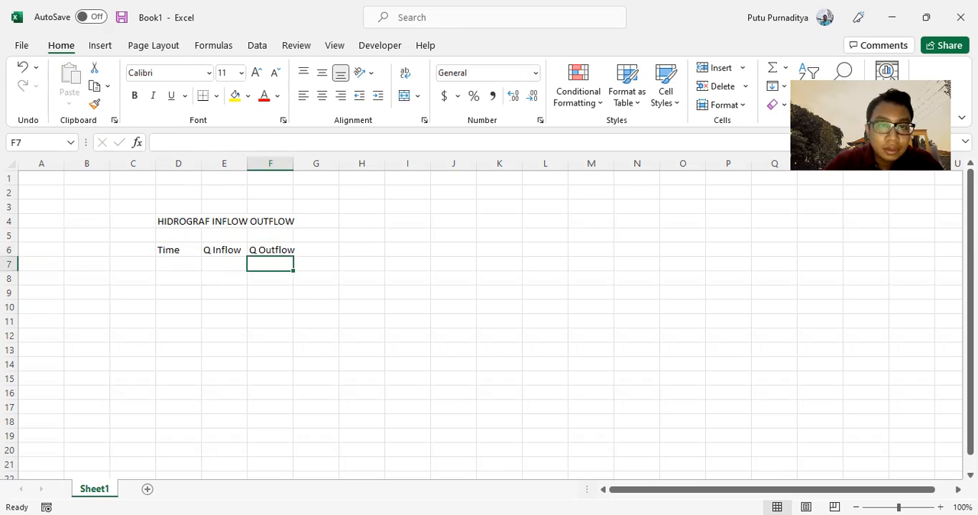
key(alt+Tab)
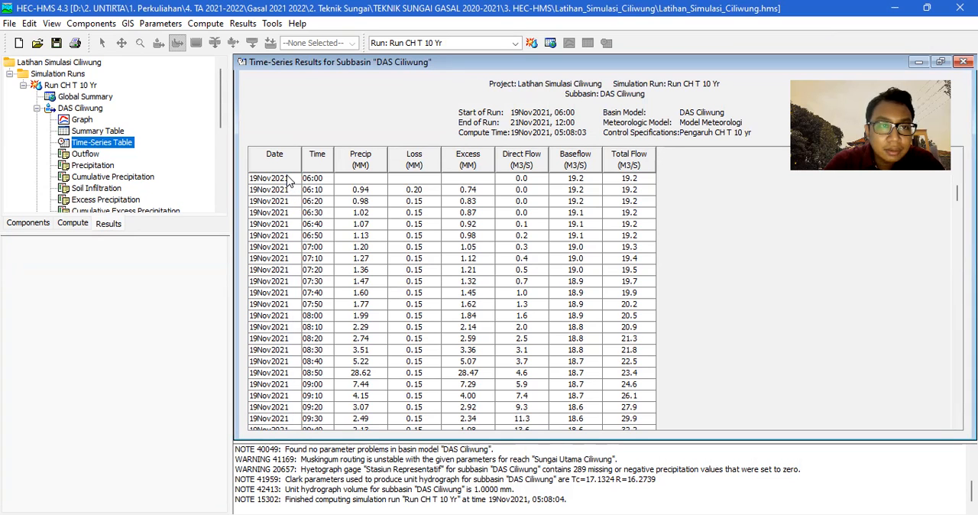
drag(319, 179, 313, 443)
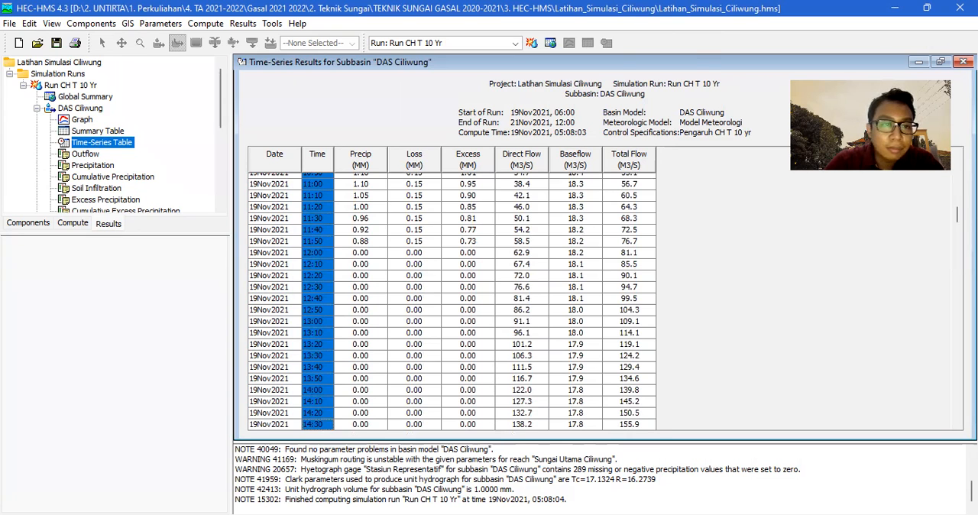
key(alt+Tab)
Add a Date header in C6 and paste the full Date column of the HEC-HMS DAS Ciliwung time-series table below it from C7.
click(146, 250)
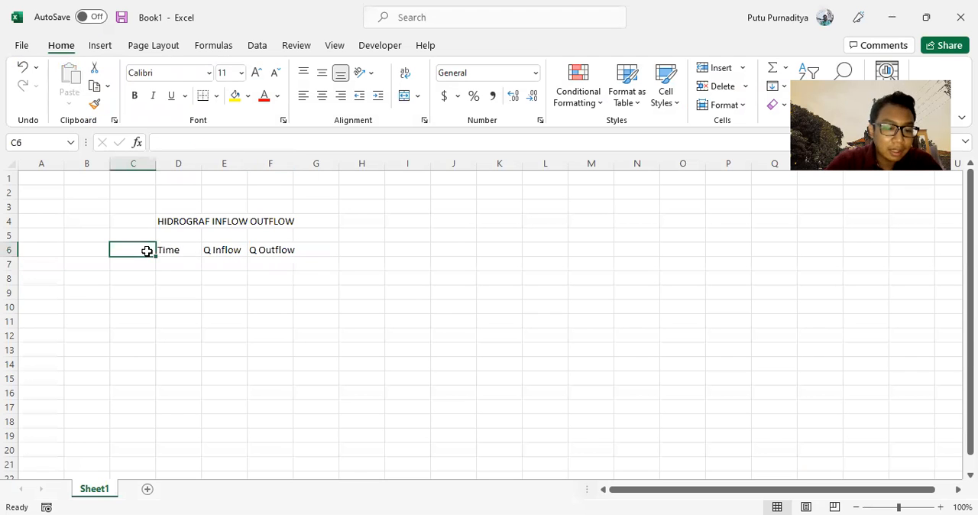
text(Date)
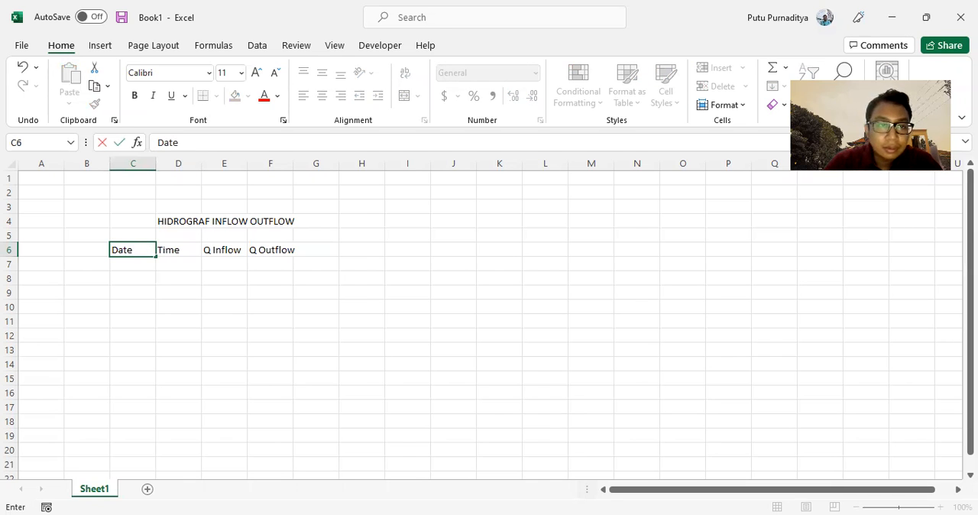
key(alt+Tab)
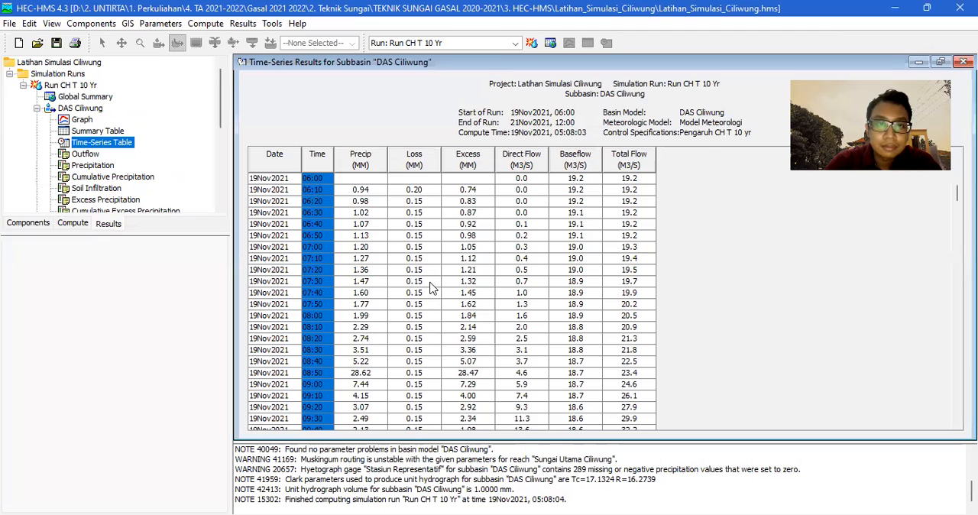
click(417, 271)
drag(283, 176, 279, 434)
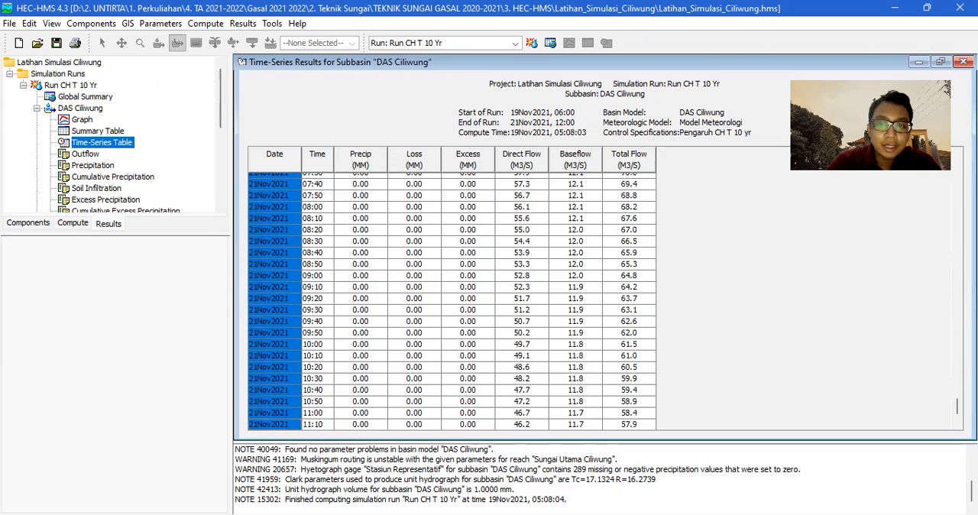
scroll(288, 262, down, 2)
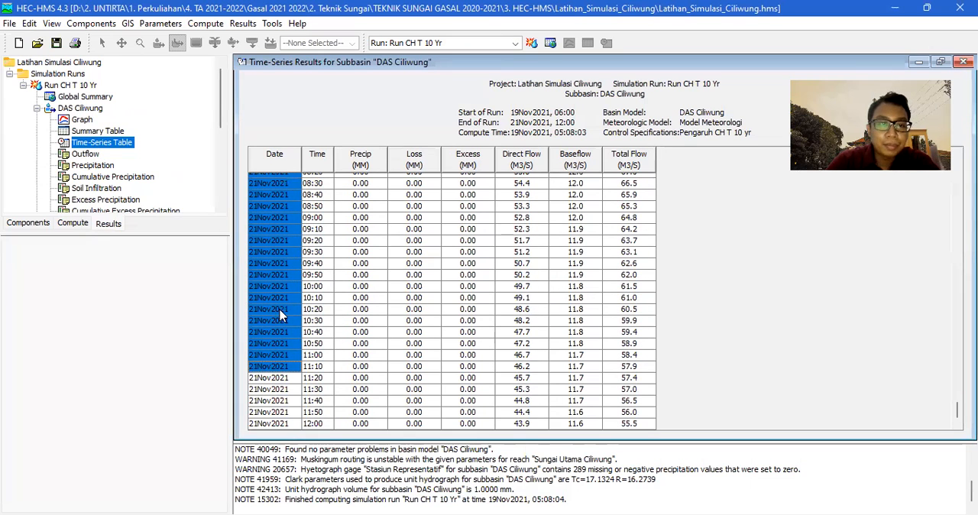
key(shift+Down)
key(shift+Down)
key(shift+Down)
key(shift+Down)
key(shift+Down)
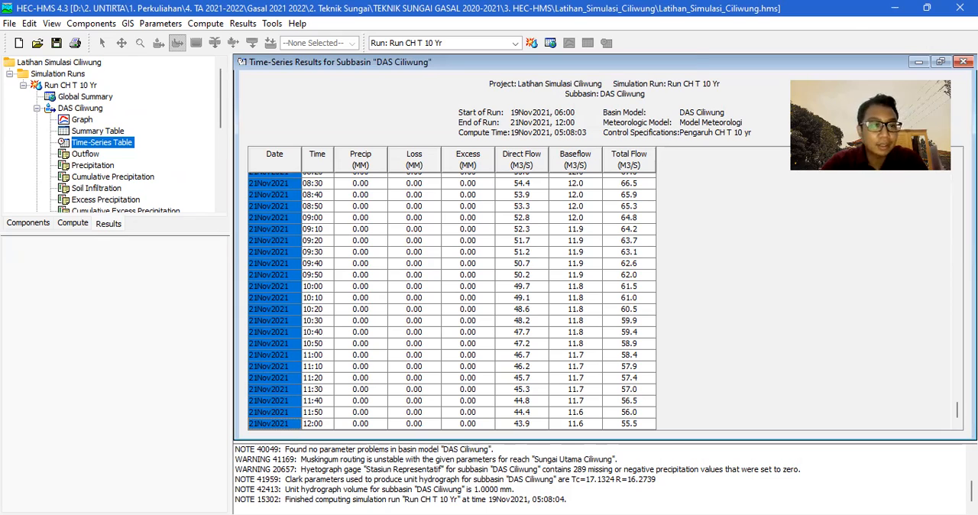
key(alt+Tab)
key(ctrl+v)
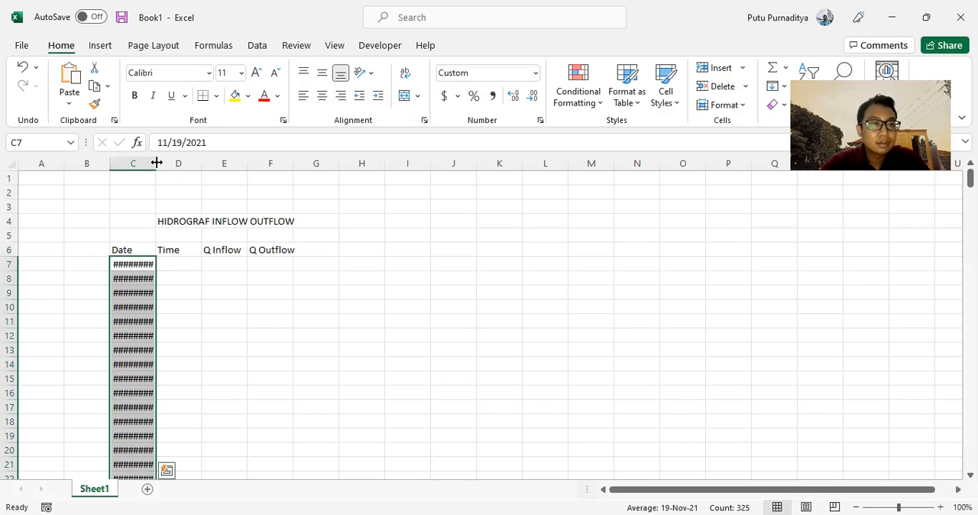
Fit column C's width to the pasted dates and check the date list.
double_click(155, 163)
click(179, 325)
scroll(179, 325, down, 9)
scroll(179, 324, up, 9)
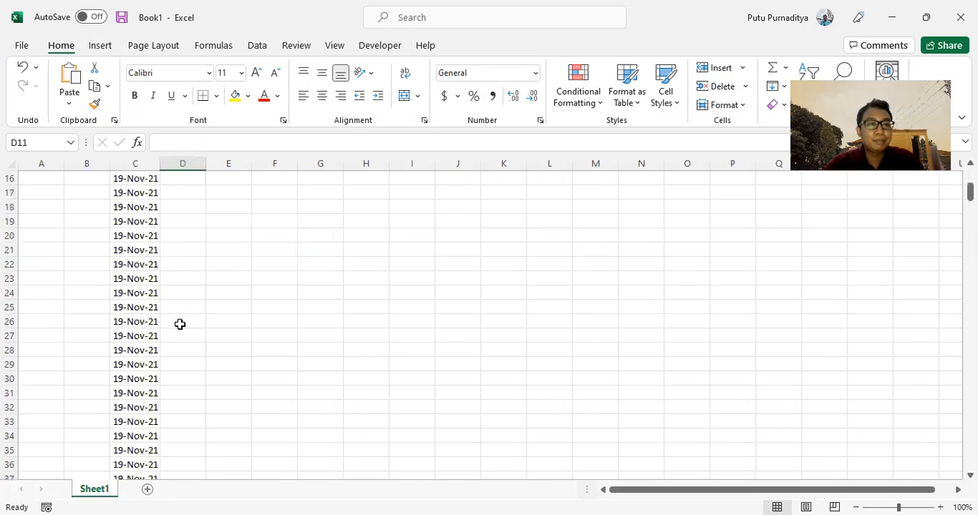
Select the Time column of the HEC-HMS DAS Ciliwung time-series table through 21Nov2021 12:00, to copy into the workbook from D7.
click(171, 267)
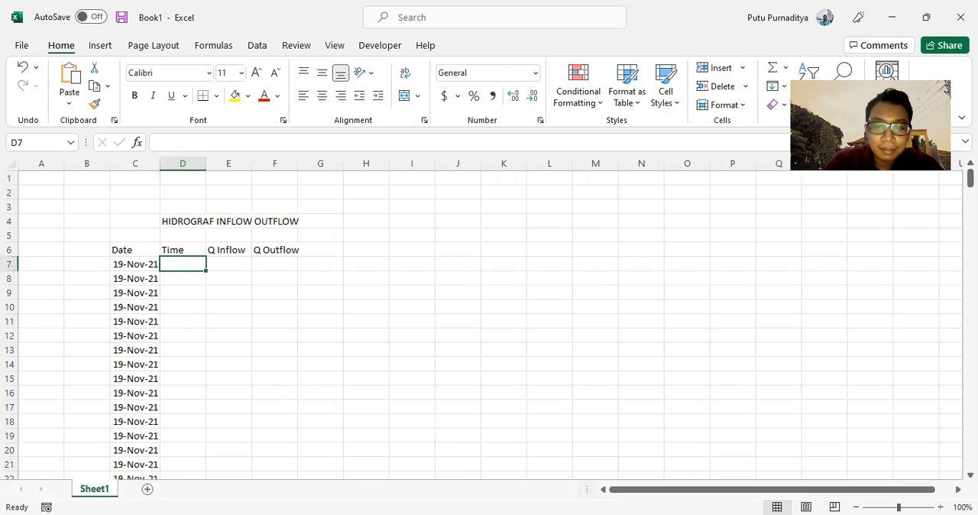
key(alt+Tab)
scroll(312, 200, up, 20)
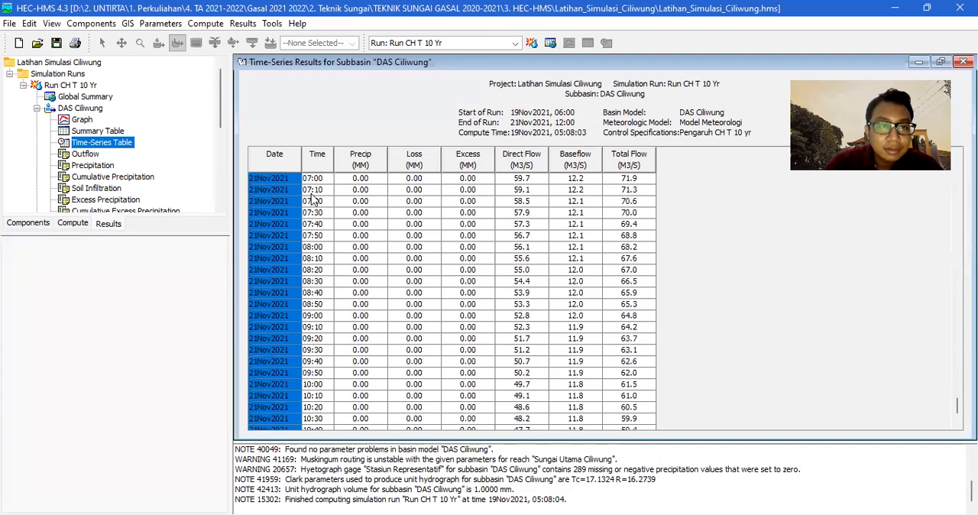
scroll(351, 256, up, 13)
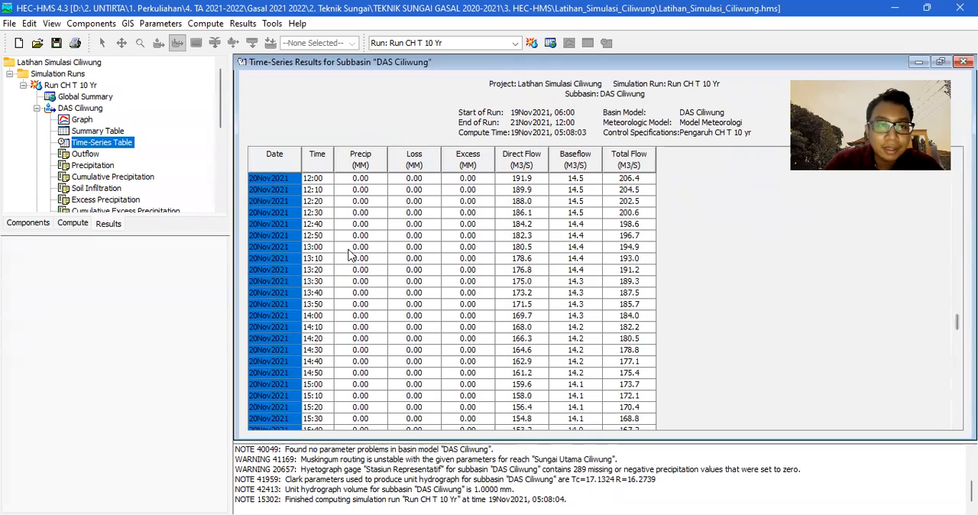
scroll(452, 300, up, 12)
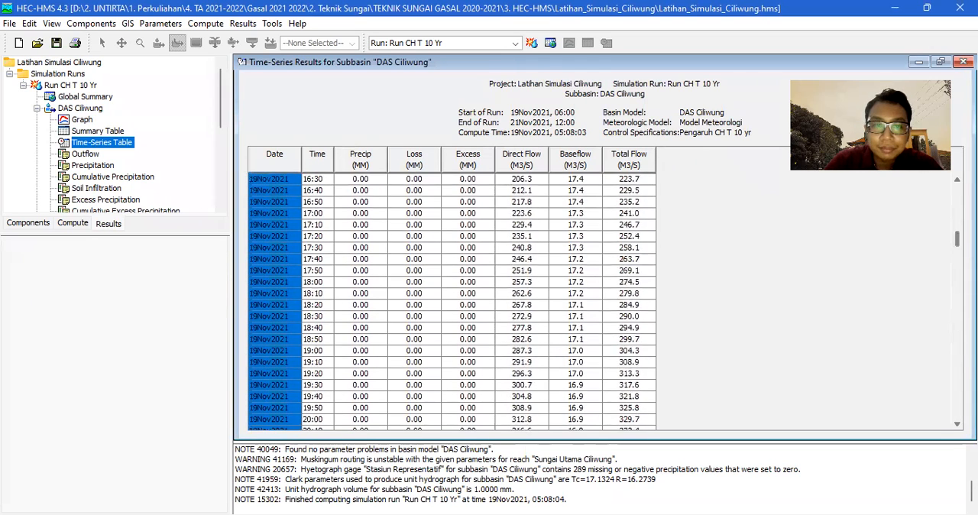
click(325, 180)
key(shift+Down)
key(shift+Down)
key(shift+Down)
key(shift+Down)
key(shift+Down)
key(shift+Down)
key(shift+Down)
key(shift+Down)
key(shift+Down)
key(shift+Down)
key(shift+Down)
key(shift+Down)
key(shift+Down)
key(shift+Down)
key(shift+Down)
key(shift+Down)
key(shift+Down)
key(shift+Down)
key(shift+Down)
key(shift+Down)
key(shift+Down)
key(shift+Down)
key(shift+Down)
key(shift+Down)
key(shift+Down)
key(shift+Down)
key(shift+Down)
key(shift+Down)
key(shift+Down)
key(shift+Down)
key(shift+Down)
key(shift+Down)
key(shift+Down)
key(shift+Down)
key(shift+Down)
key(shift+Down)
key(shift+Down)
key(shift+Down)
key(shift+Down)
key(shift+Down)
key(shift+Down)
key(shift+Down)
key(shift+Down)
key(shift+Down)
key(shift+Down)
key(shift+Down)
key(shift+Down)
key(shift+Down)
key(shift+Down)
key(shift+Down)
key(shift+Down)
key(shift+Down)
key(shift+Down)
key(shift+Down)
key(shift+Down)
key(shift+Down)
key(shift+Down)
key(shift+Down)
key(shift+Down)
key(shift+Down)
key(shift+Down)
key(shift+Down)
key(shift+Down)
key(shift+Down)
key(shift+Down)
key(shift+Down)
key(shift+Down)
key(shift+Down)
key(shift+Down)
key(shift+Down)
key(shift+Down)
key(shift+Down)
key(shift+Down)
key(shift+Down)
key(shift+Down)
key(shift+Down)
key(shift+Down)
key(shift+Down)
key(shift+Down)
key(shift+Down)
key(shift+Down)
key(shift+Down)
key(shift+Down)
key(shift+Down)
key(shift+Down)
key(shift+Down)
key(shift+Down)
key(shift+Down)
key(shift+Down)
key(shift+Down)
key(shift+Down)
key(shift+Down)
key(shift+Down)
key(shift+Down)
key(shift+Down)
key(shift+Down)
key(shift+Down)
key(shift+Down)
key(shift+Down)
key(shift+Down)
key(shift+Down)
key(shift+Down)
key(shift+Down)
key(shift+Down)
key(shift+Down)
key(shift+Down)
key(shift+Down)
key(shift+Down)
key(shift+Down)
key(shift+Down)
key(shift+Down)
key(shift+Down)
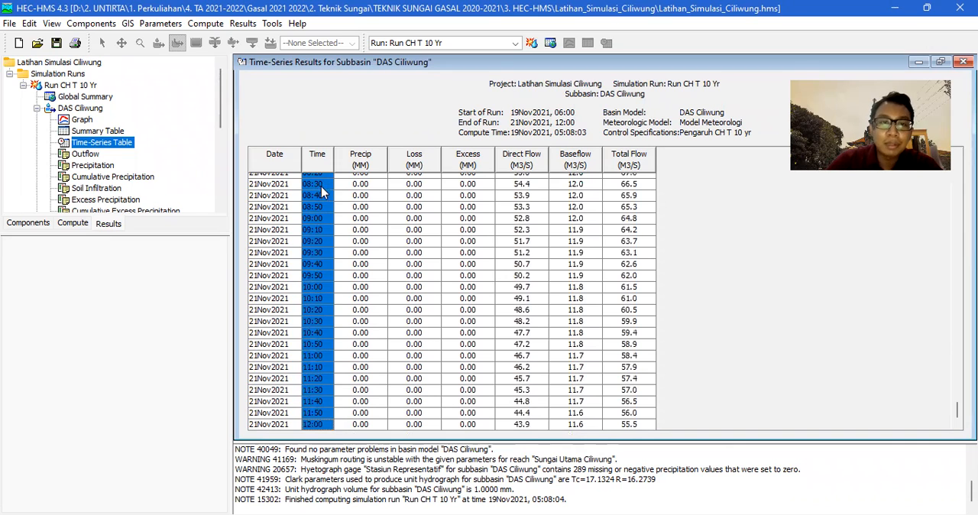
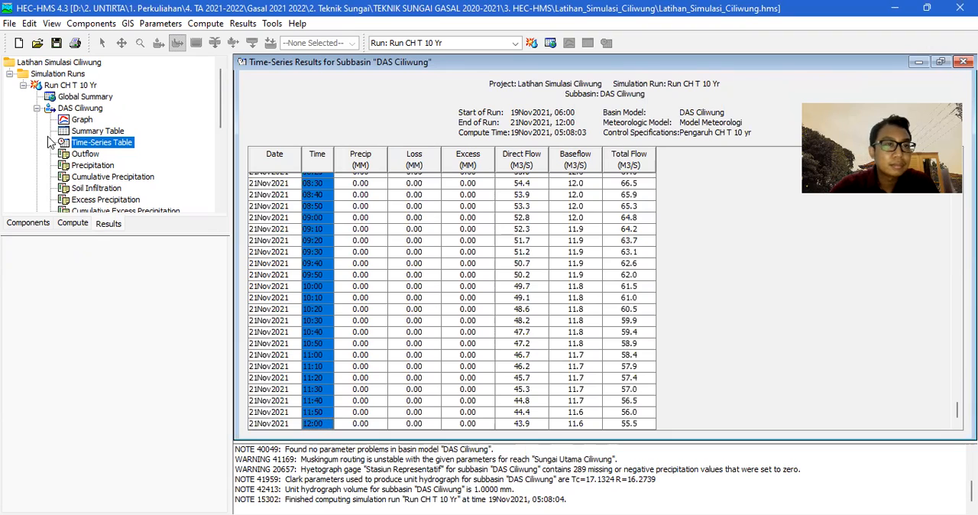
Switch to the Excel workbook and paste the copied HEC-HMS Time column from D7.
click(242, 24)
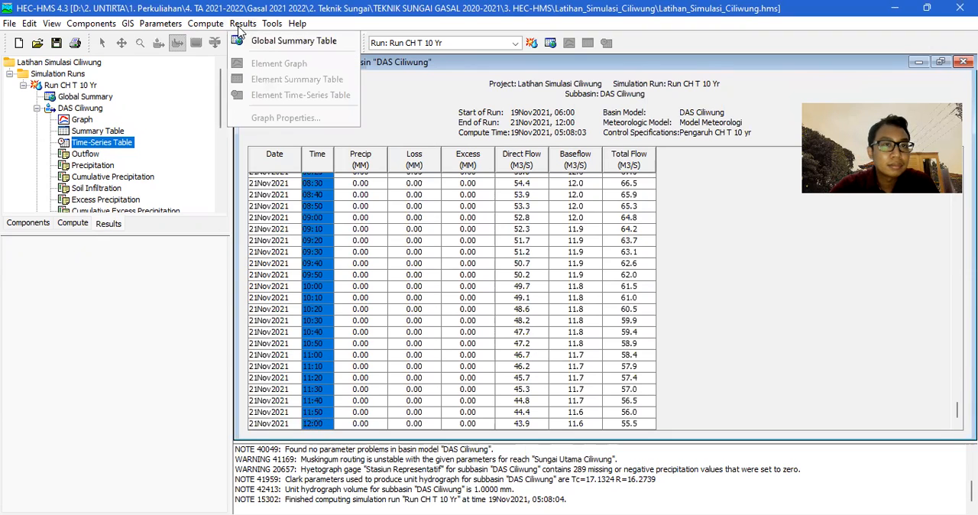
click(692, 45)
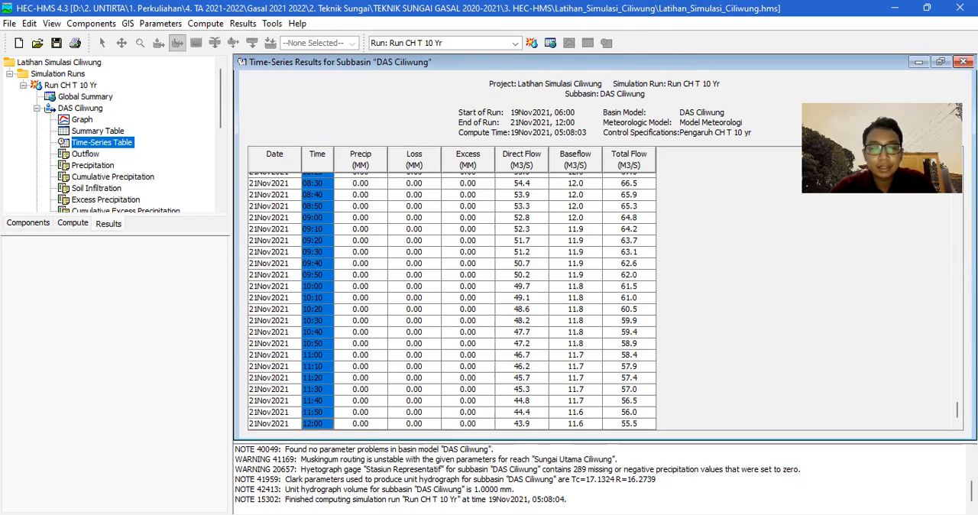
key(alt+Tab)
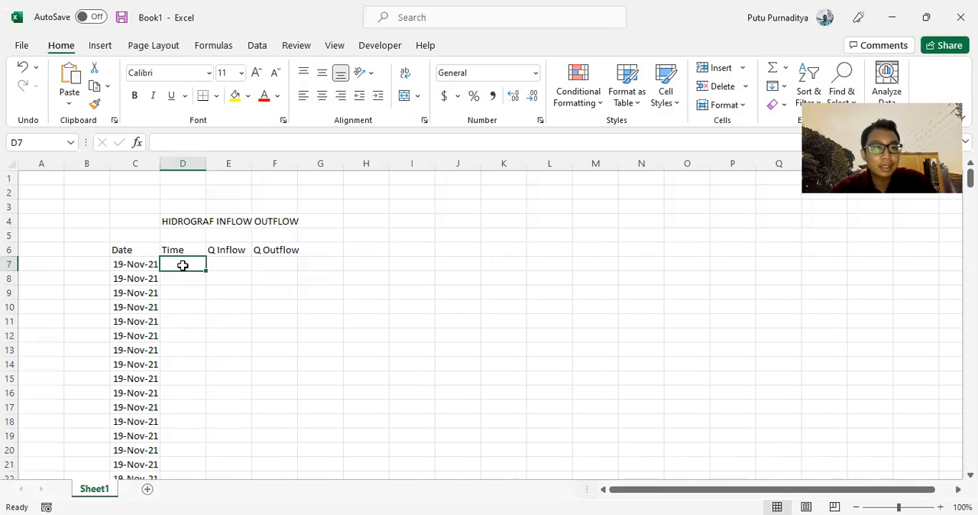
key(ctrl+v)
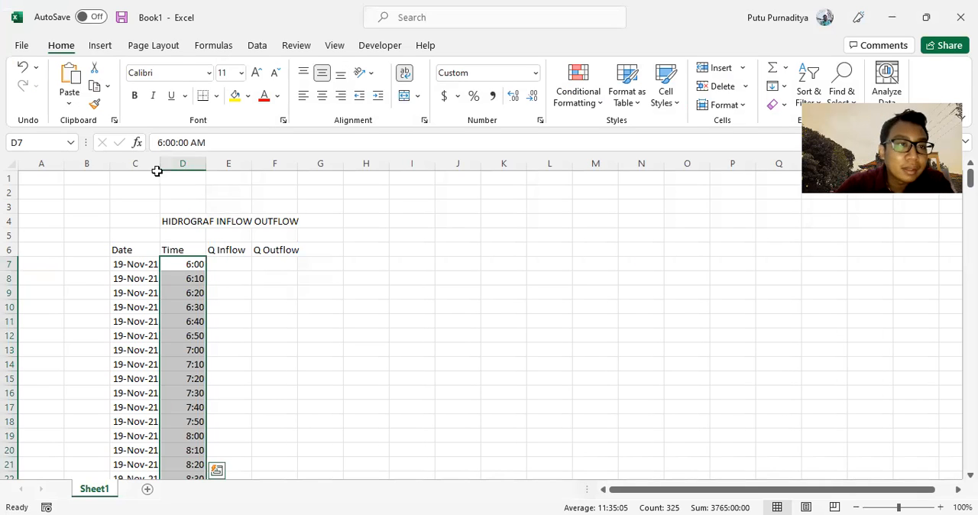
Center the contents of columns C and D horizontally, and select E7 for the inflow data.
drag(127, 163, 181, 163)
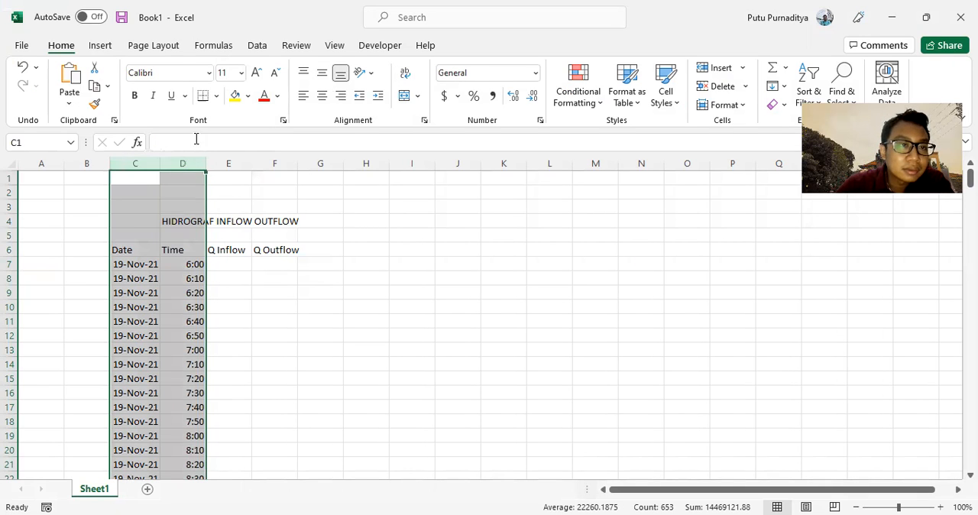
click(321, 96)
click(233, 333)
click(225, 264)
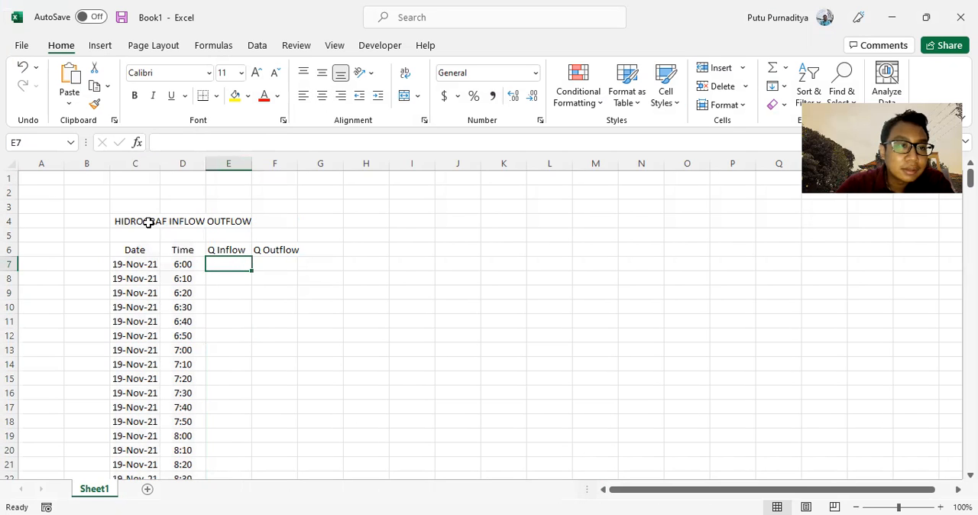
Switch to HEC-HMS and select the whole Total Flow column of the DAS Ciliwung time-series table, from 19Nov2021 06:00 through 21Nov2021 12:00.
key(alt+Tab)
click(634, 184)
scroll(640, 252, up, 13)
drag(956, 382, 956, 194)
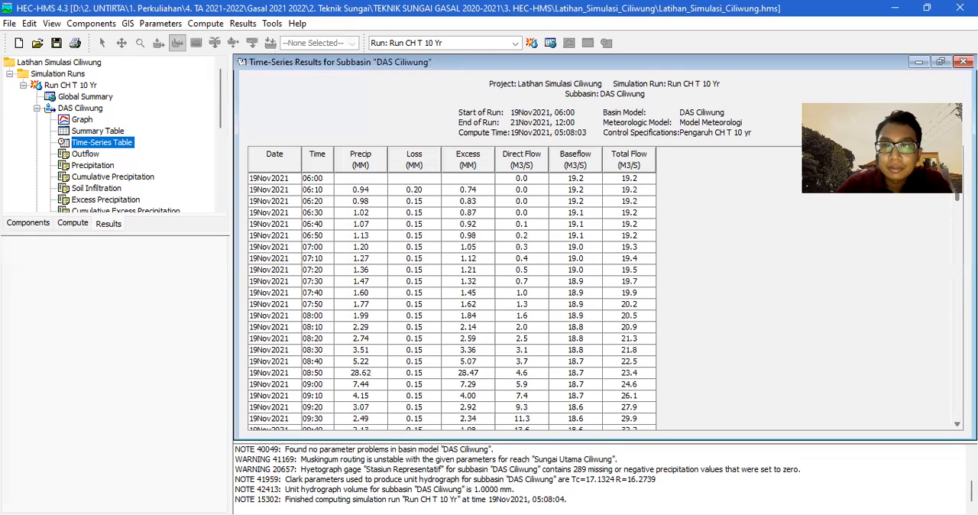
click(639, 179)
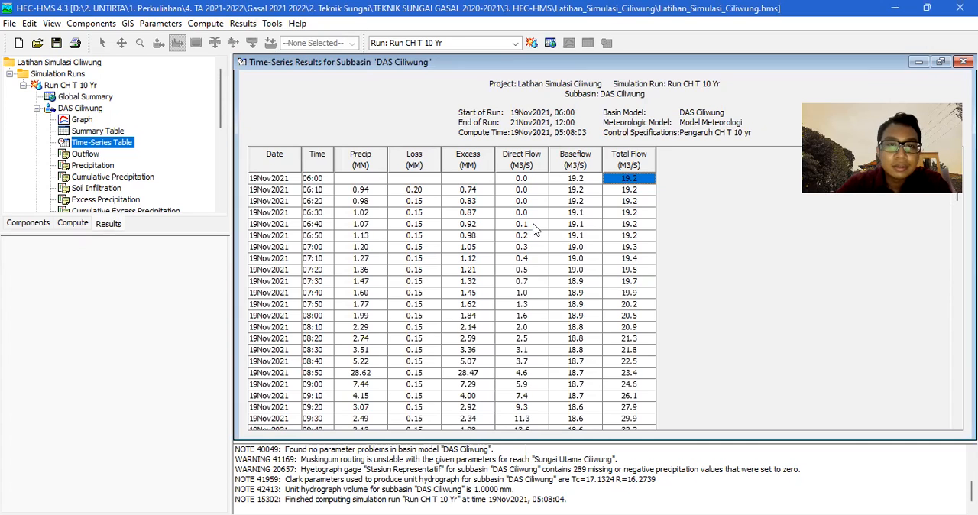
scroll(535, 229, down, 12)
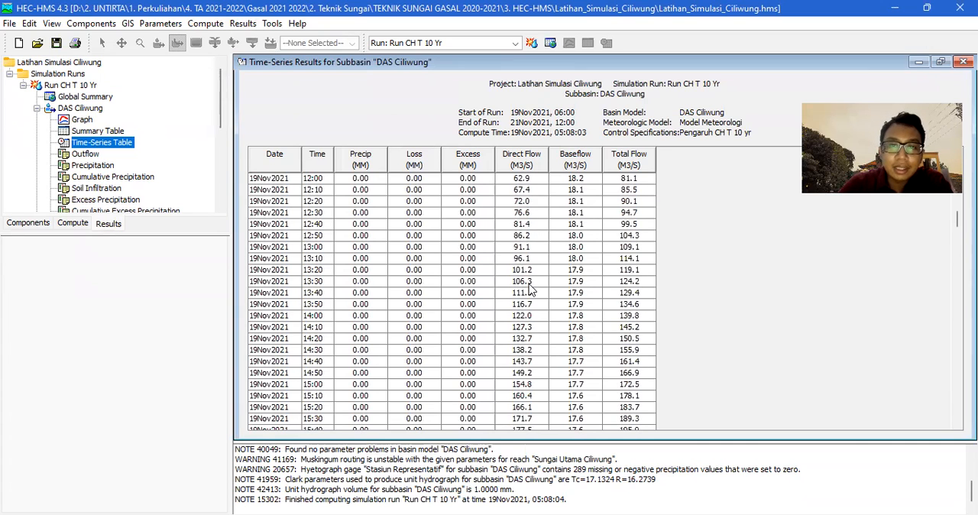
scroll(535, 292, up, 12)
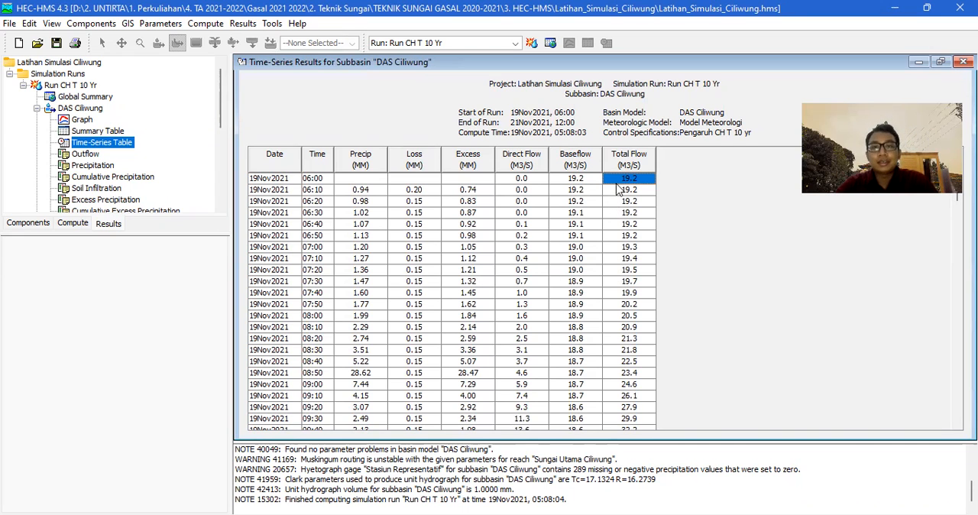
key(shift+Down)
key(shift+Down)
key(shift+Down)
key(shift+Down)
key(shift+Down)
key(shift+Down)
key(shift+Down)
key(shift+Down)
key(shift+Down)
key(shift+Down)
key(shift+Down)
key(shift+Down)
key(shift+Down)
key(shift+Down)
key(shift+Down)
key(shift+Down)
key(shift+Down)
key(shift+Down)
key(shift+Down)
key(shift+Down)
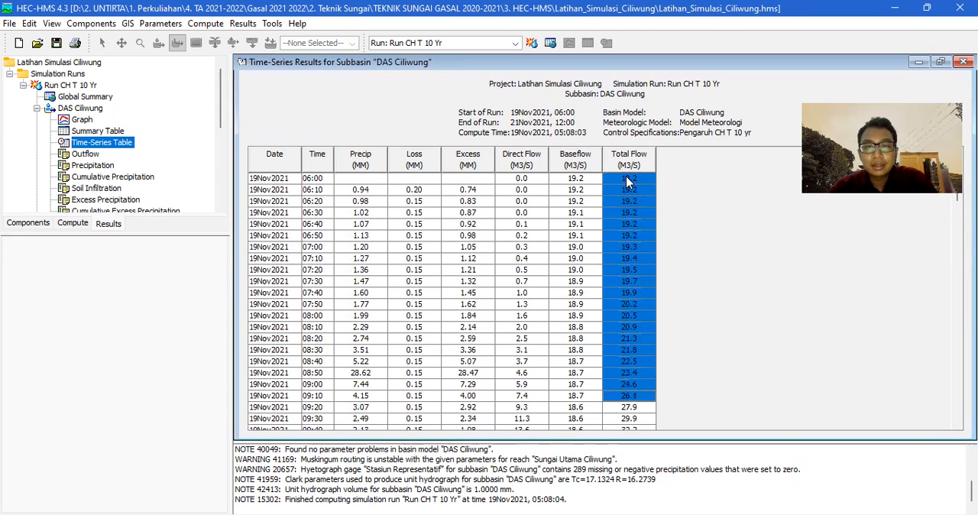
key(shift+Down)
key(shift+Down)
key(shift+Down)
key(shift+Down)
key(shift+Down)
key(shift+Down)
key(shift+Down)
key(shift+Down)
key(shift+Down)
key(shift+Down)
key(shift+Down)
key(shift+Down)
key(shift+Down)
key(shift+Down)
key(shift+Down)
key(shift+Down)
key(shift+Down)
key(shift+Down)
key(shift+Down)
key(shift+Down)
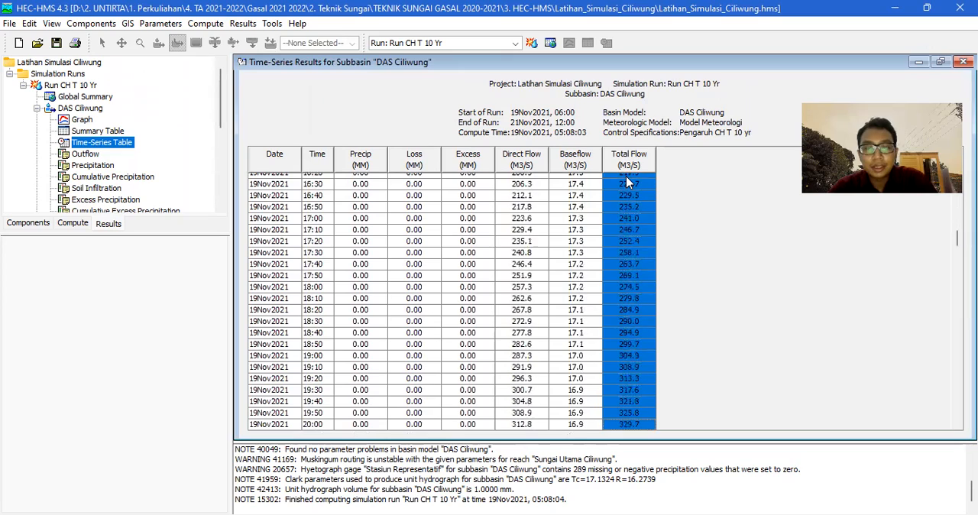
key(shift+Down)
key(shift+Down)
key(shift+Down)
key(shift+Down)
key(shift+Down)
key(shift+Down)
key(shift+Down)
key(shift+Down)
key(shift+Down)
key(shift+Down)
key(shift+Down)
key(shift+Down)
key(shift+Down)
key(shift+Down)
key(shift+Down)
key(shift+Down)
key(shift+Down)
key(shift+Down)
key(shift+Down)
key(shift+Down)
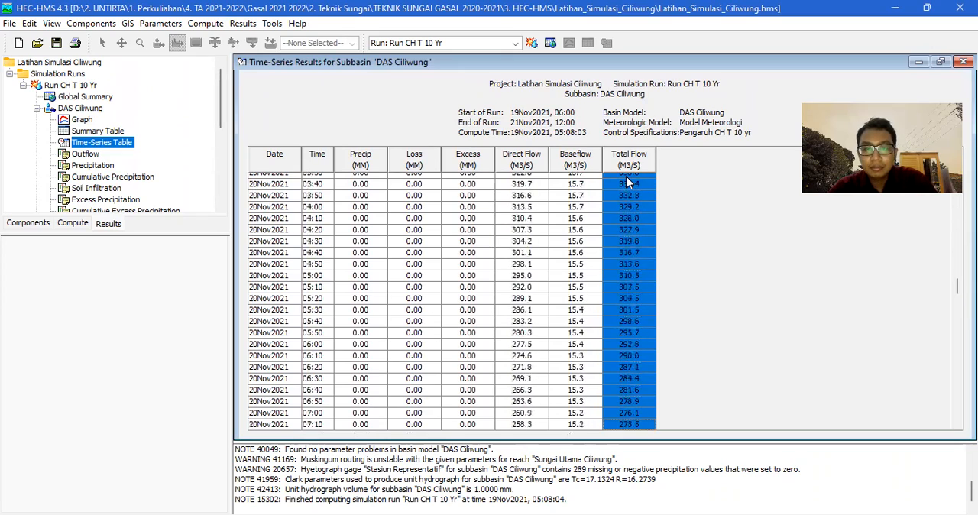
key(shift+Down)
key(shift+Down)
key(shift+Down)
key(shift+Down)
key(shift+Down)
key(shift+Down)
key(shift+Down)
key(shift+Down)
key(shift+Down)
key(shift+Down)
key(shift+Down)
key(shift+Down)
key(shift+Down)
key(shift+Down)
key(shift+Down)
key(shift+Down)
key(shift+Down)
key(shift+Down)
key(shift+Down)
key(shift+Down)
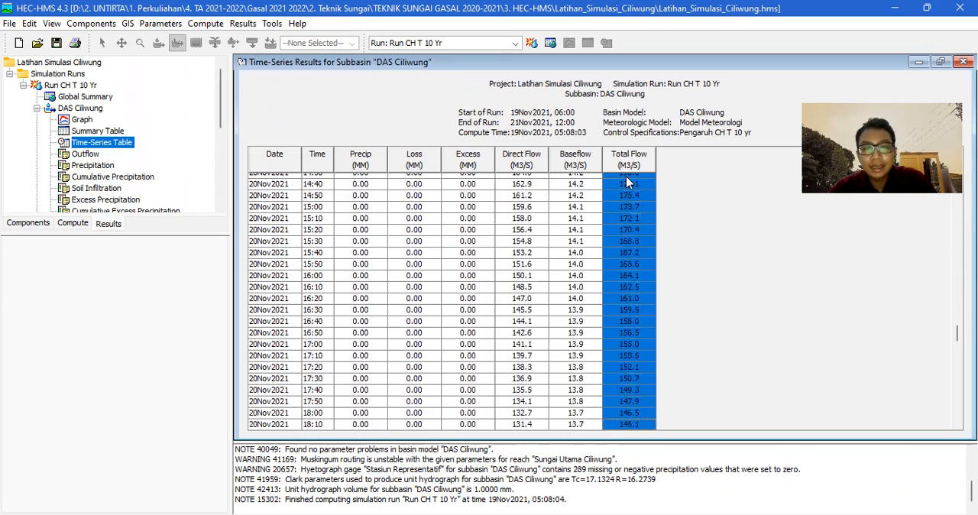
key(shift+Down)
key(shift+Down)
key(shift+Down)
key(shift+Down)
key(shift+Down)
key(shift+Down)
key(shift+Down)
key(shift+Down)
key(shift+Down)
key(shift+Down)
key(shift+Down)
key(shift+Down)
key(shift+Down)
key(shift+Down)
key(shift+Down)
key(shift+Down)
key(shift+Down)
key(shift+Down)
key(shift+Down)
key(shift+Down)
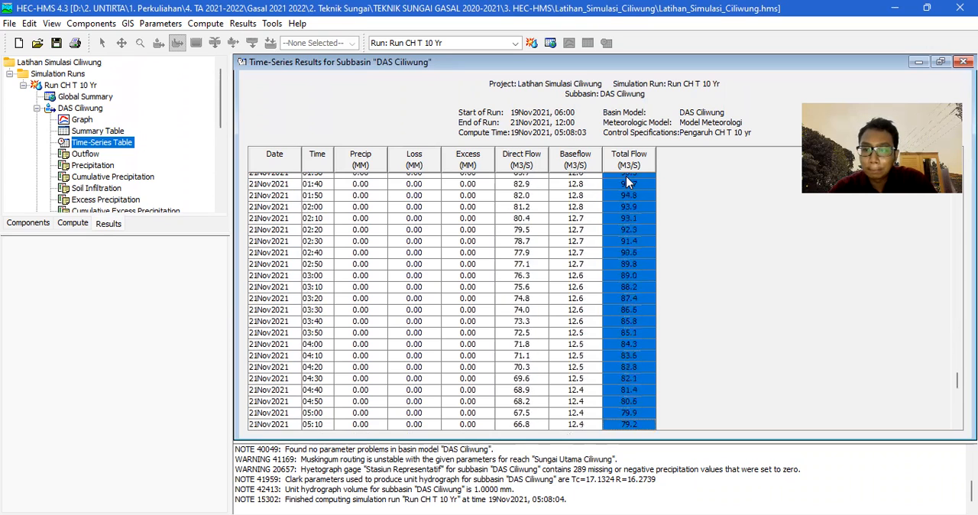
key(shift+Down)
key(shift+Down)
key(shift+Down)
key(shift+Down)
key(shift+Down)
key(shift+Down)
key(shift+Down)
key(shift+Down)
key(shift+Down)
key(shift+Down)
key(shift+Down)
key(shift+Down)
key(shift+Down)
key(shift+Down)
key(shift+Down)
key(shift+Down)
key(shift+Down)
key(shift+Down)
key(shift+Down)
key(shift+Down)
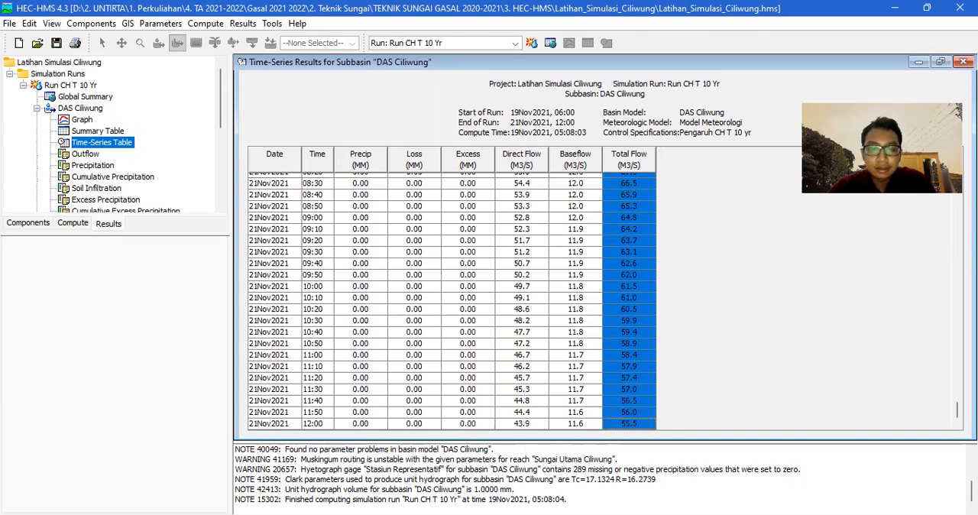
Paste the Total Flow values into the Excel sheet from E7 under Q Inflow, center column E, and check the data to its last row.
key(alt+Tab)
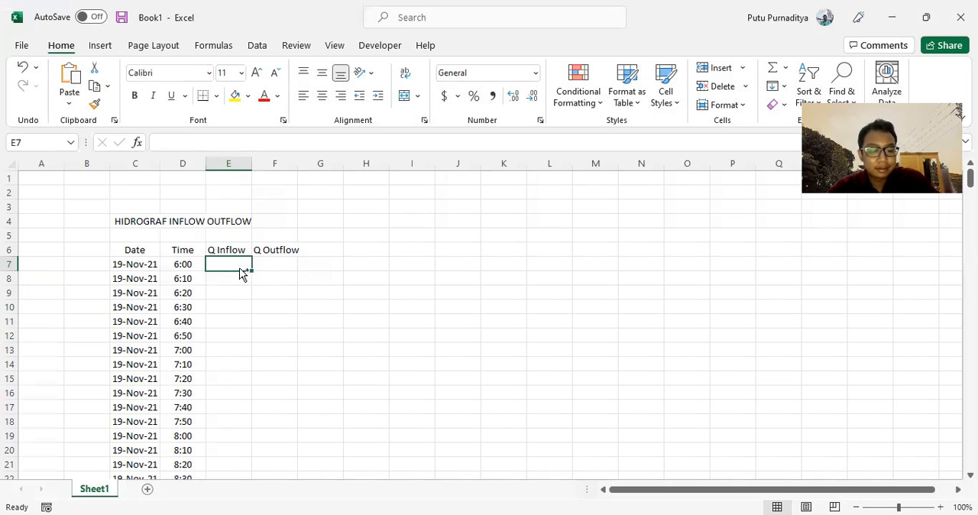
key(ctrl+v)
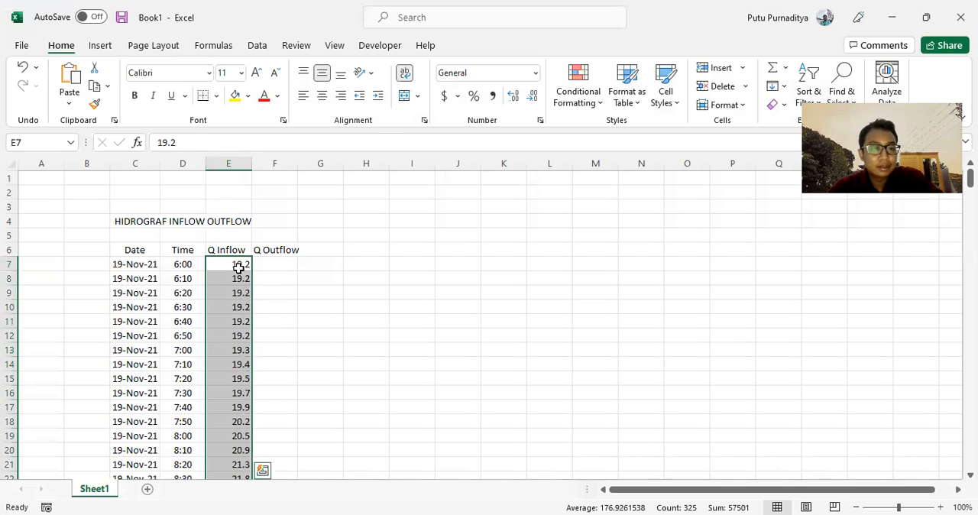
click(235, 157)
click(321, 95)
scroll(266, 291, down, 20)
scroll(266, 291, down, 20)
scroll(255, 340, down, 20)
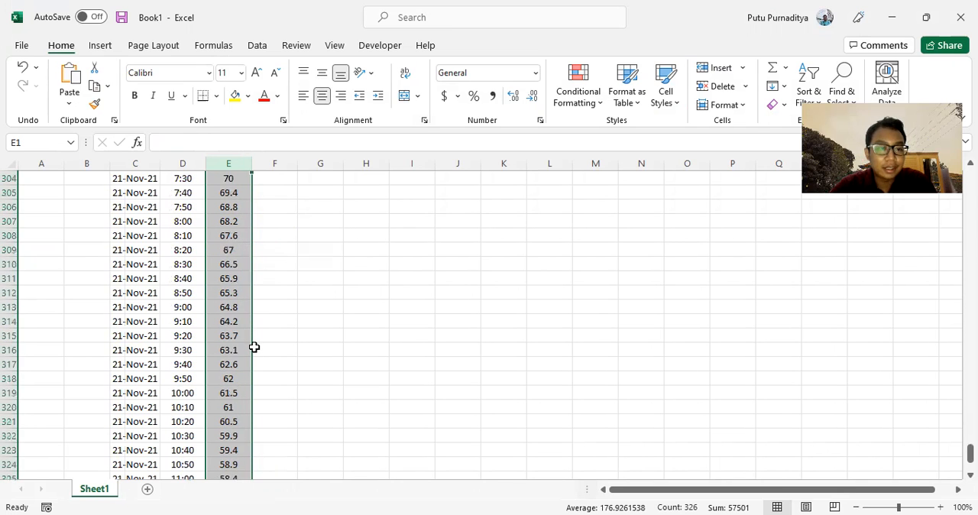
scroll(254, 347, down, 10)
scroll(254, 348, up, 6)
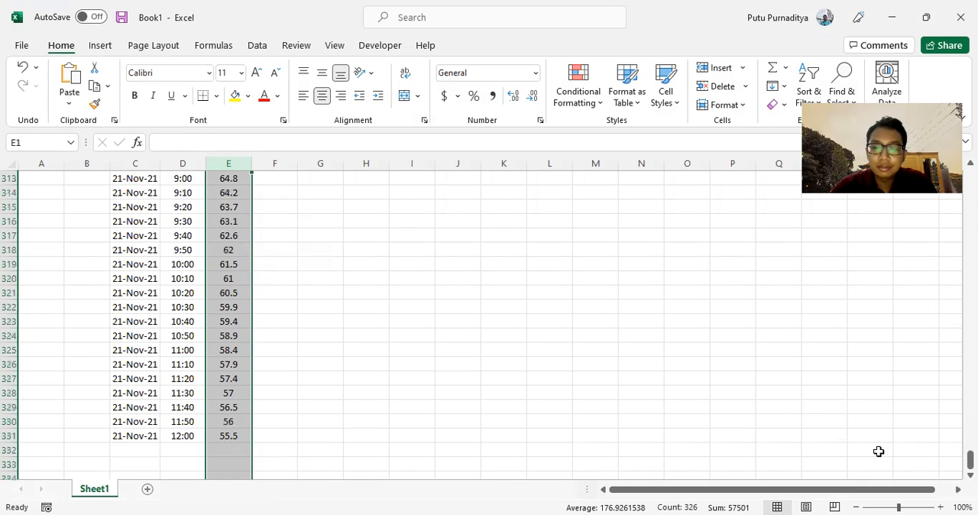
drag(970, 458, 970, 177)
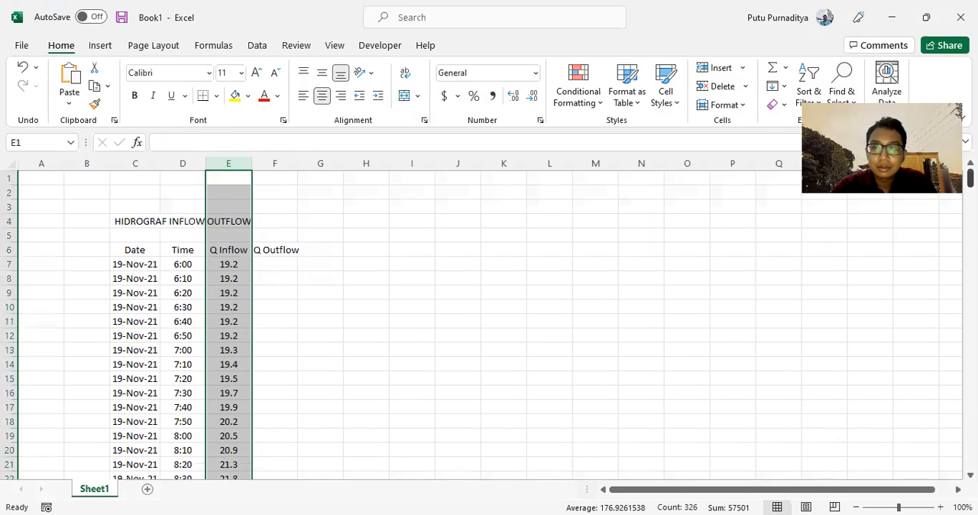
Select F7 for the outflow data, and open the time-series table of the Outlet DAS junction in HEC-HMS.
click(269, 265)
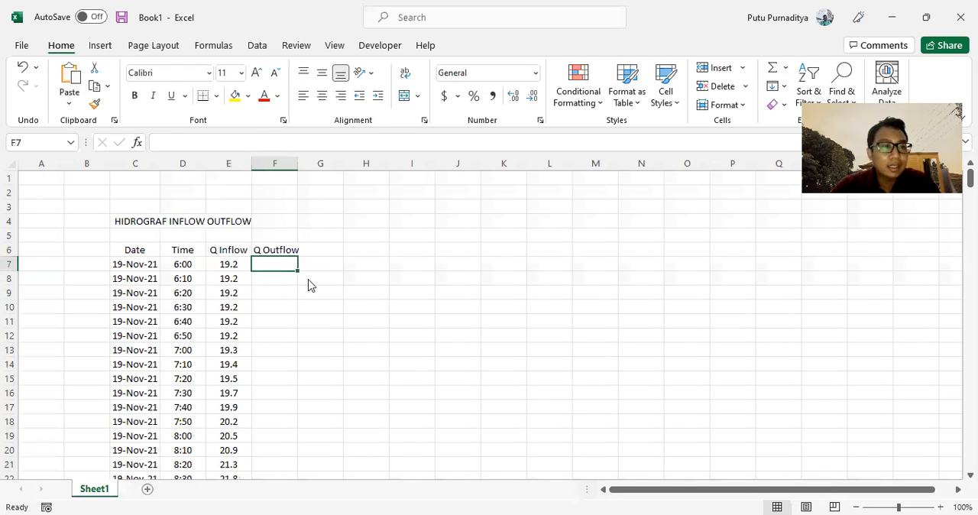
key(alt+Tab)
scroll(106, 154, down, 4)
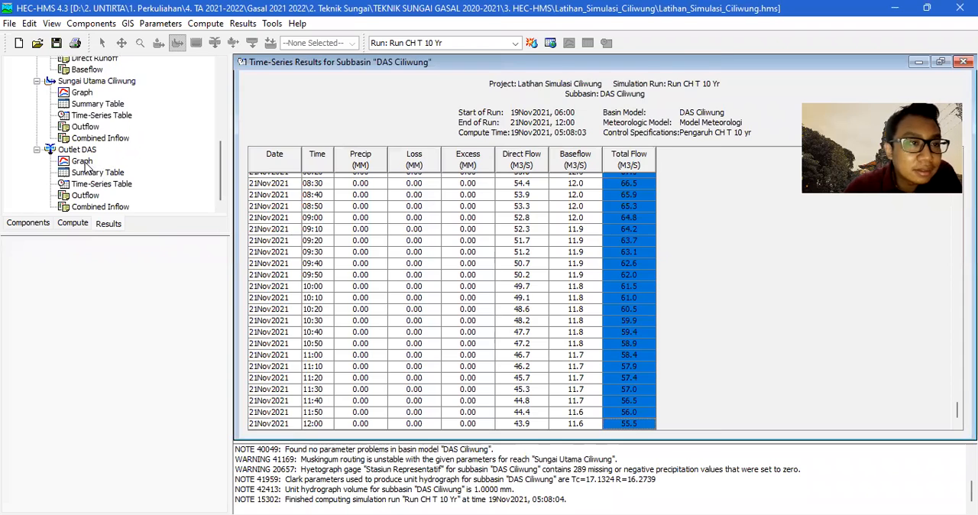
click(83, 162)
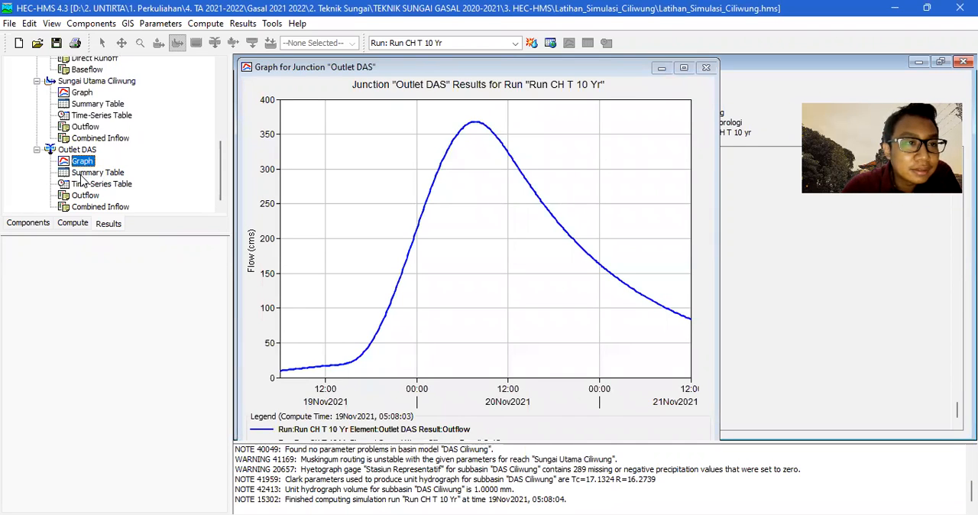
click(84, 174)
click(85, 185)
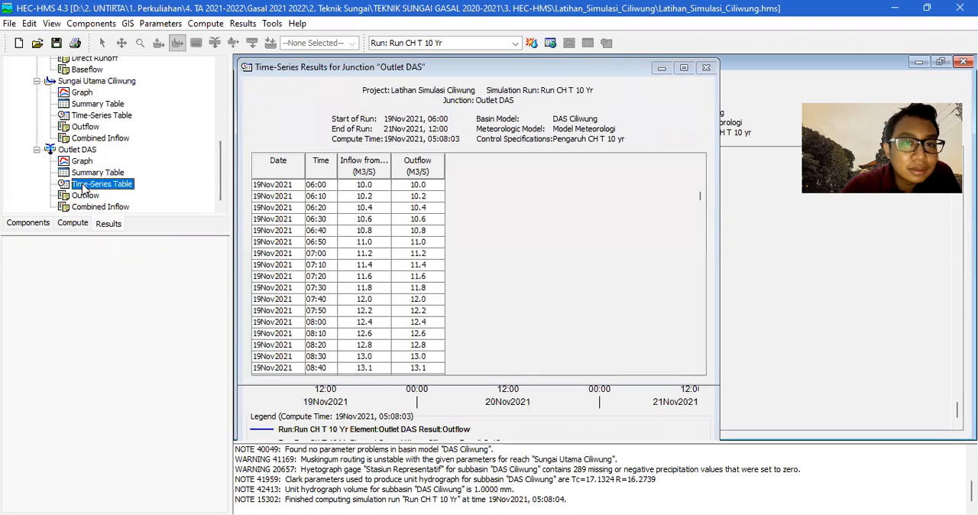
Select the Outflow column of the Outlet DAS time-series table from 19Nov2021 06:00 through 21Nov2021 12:00.
click(419, 195)
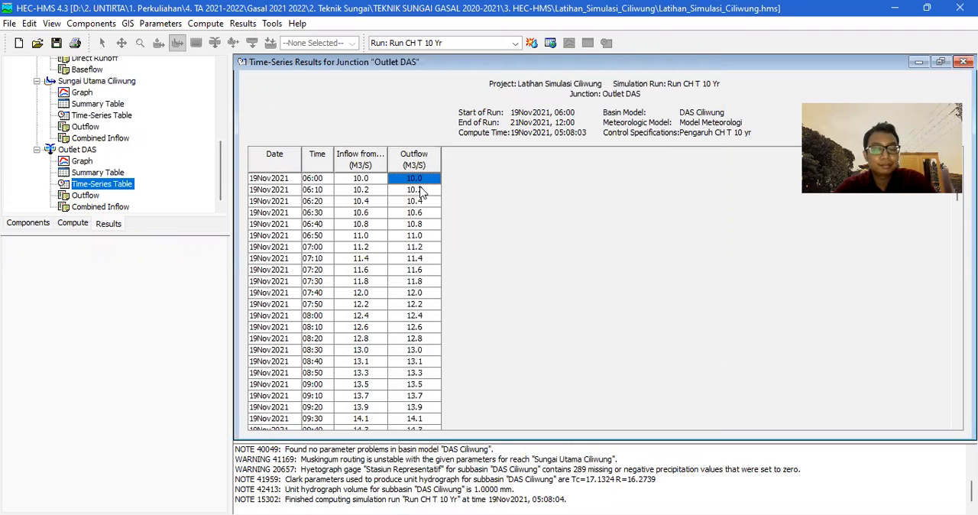
key(shift+Down)
key(shift+Down)
key(shift+Down)
key(shift+Down)
key(shift+Down)
key(shift+Down)
key(shift+Down)
key(shift+Down)
key(shift+Down)
key(shift+Down)
key(shift+Down)
key(shift+Down)
key(shift+Down)
key(shift+Down)
key(shift+Down)
key(shift+Down)
key(shift+Down)
key(shift+Down)
key(shift+Down)
key(shift+Down)
key(shift+Down)
key(shift+Down)
key(shift+Down)
key(shift+Down)
key(shift+Down)
key(shift+Down)
key(shift+Down)
key(shift+Down)
key(shift+Down)
key(shift+Down)
key(shift+Down)
key(shift+Down)
key(shift+Down)
key(shift+Down)
key(shift+Down)
key(shift+Down)
key(shift+Down)
key(shift+Down)
key(shift+Down)
key(shift+Down)
key(shift+Down)
key(shift+Down)
key(shift+Down)
key(shift+Down)
key(shift+Down)
key(shift+Down)
key(shift+Down)
key(shift+Down)
key(shift+Down)
key(shift+Down)
key(shift+Down)
key(shift+Down)
key(shift+Down)
key(shift+Down)
key(shift+Down)
key(shift+Down)
key(shift+Down)
key(shift+Down)
key(shift+Down)
key(shift+Down)
key(shift+Down)
key(shift+Down)
key(shift+Down)
key(shift+Down)
key(shift+Down)
key(shift+Down)
key(shift+Down)
key(shift+Down)
key(shift+Down)
key(shift+Down)
key(shift+Down)
key(shift+Down)
key(shift+Down)
key(shift+Down)
key(shift+Down)
key(shift+Down)
key(shift+Down)
key(shift+Down)
key(shift+Down)
key(shift+Down)
key(shift+Down)
key(shift+Down)
key(shift+Down)
key(shift+Down)
key(shift+Down)
key(shift+Down)
key(shift+Down)
key(shift+Down)
key(shift+Down)
key(shift+Down)
key(shift+Down)
key(shift+Down)
key(shift+Down)
key(shift+Down)
key(shift+Down)
key(shift+Down)
key(shift+Down)
key(shift+Down)
key(shift+Down)
key(shift+Down)
key(shift+Down)
key(shift+Down)
key(shift+Down)
key(shift+Down)
key(shift+Down)
key(shift+Down)
key(shift+Down)
key(shift+Down)
key(shift+Down)
key(shift+Down)
key(shift+Down)
key(shift+Down)
key(shift+Down)
key(shift+Down)
key(shift+Down)
key(shift+Down)
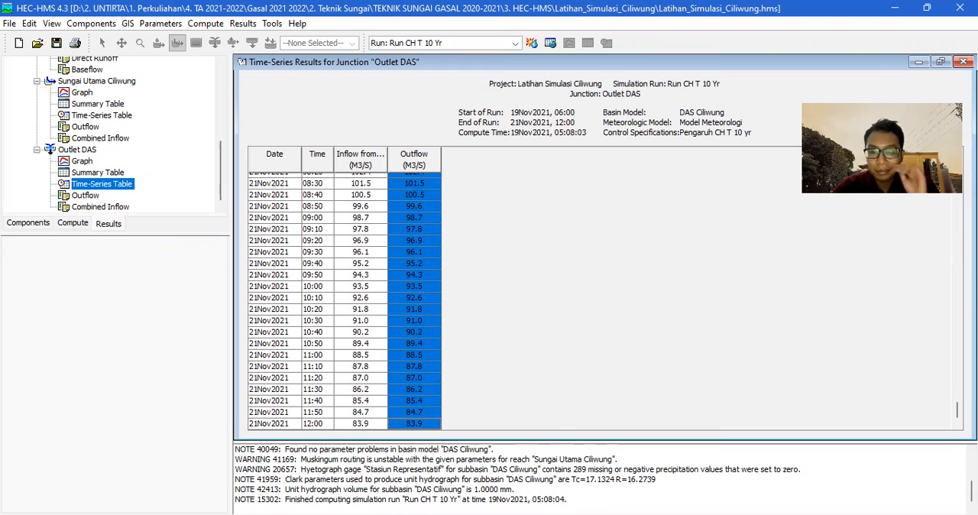
Paste the Outflow values into the Excel sheet from F7 under Q Outflow, and center columns C to F.
key(alt+Tab)
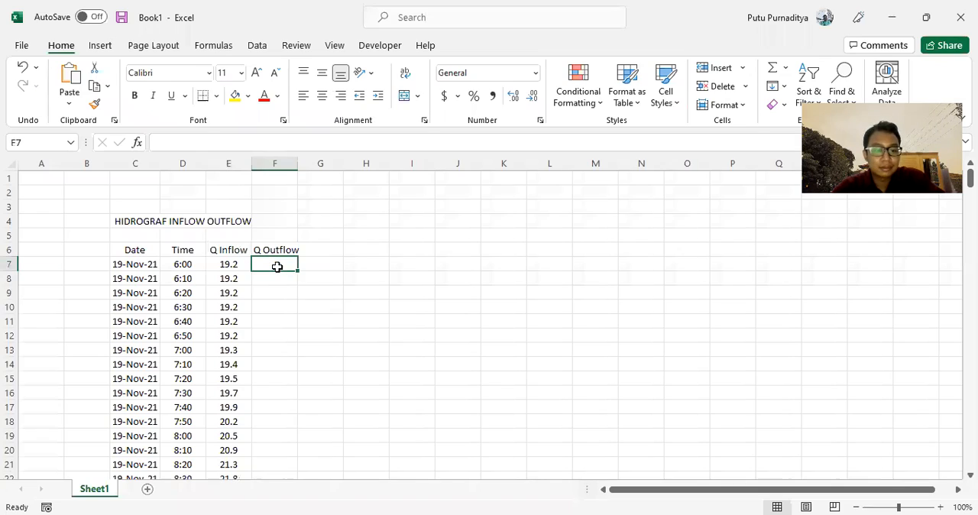
key(ctrl+v)
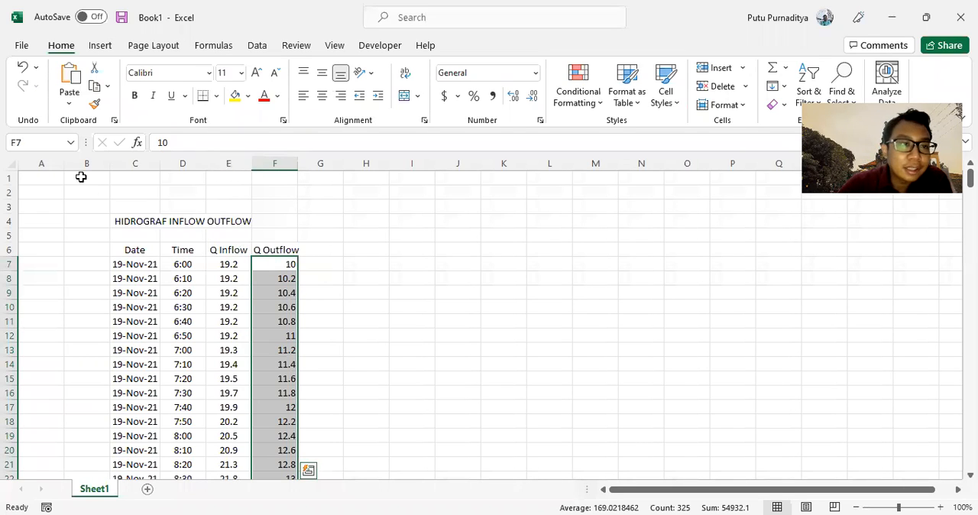
drag(145, 163, 276, 161)
click(321, 95)
click(393, 306)
scroll(284, 335, down, 8)
scroll(285, 334, down, 20)
scroll(283, 342, down, 13)
scroll(283, 342, up, 14)
drag(969, 314, 969, 178)
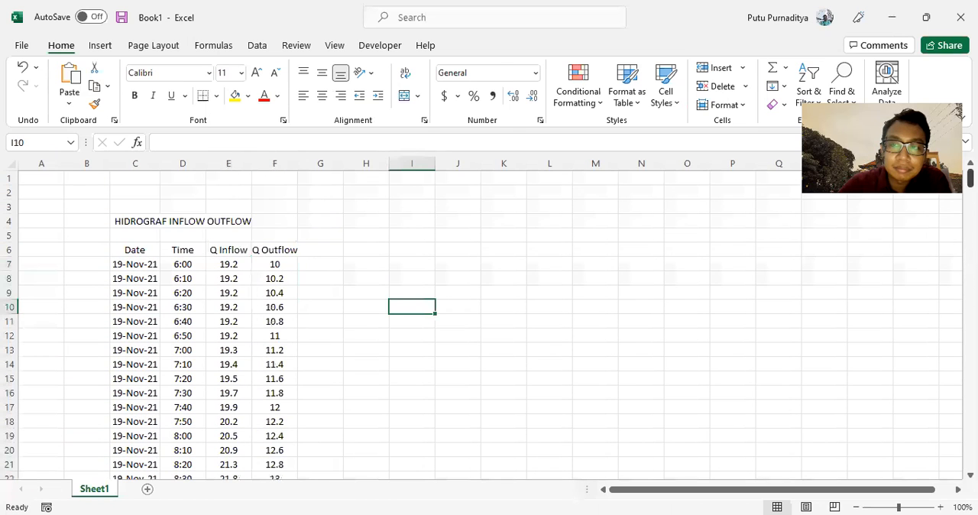
Add a No header in B6, enter 1 and 2 in B7 and B8, and center the two numbers.
click(87, 255)
text(No)
key(Return)
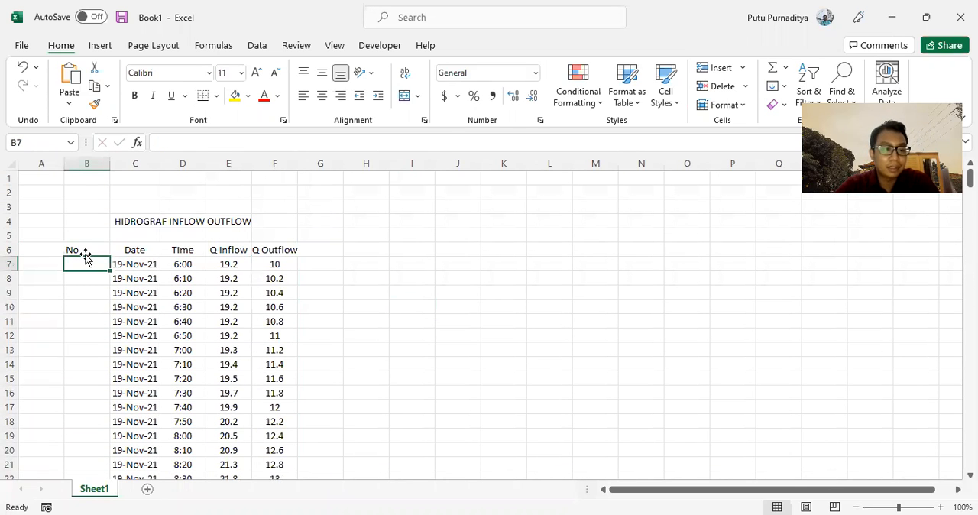
text(1)
key(Return)
text(2)
key(Return)
drag(99, 266, 98, 274)
click(323, 97)
click(95, 304)
Extend the number series from B7:B8 down to row 331, alongside the last hydrograph record.
click(99, 269)
drag(100, 268, 111, 292)
drag(123, 483, 118, 498)
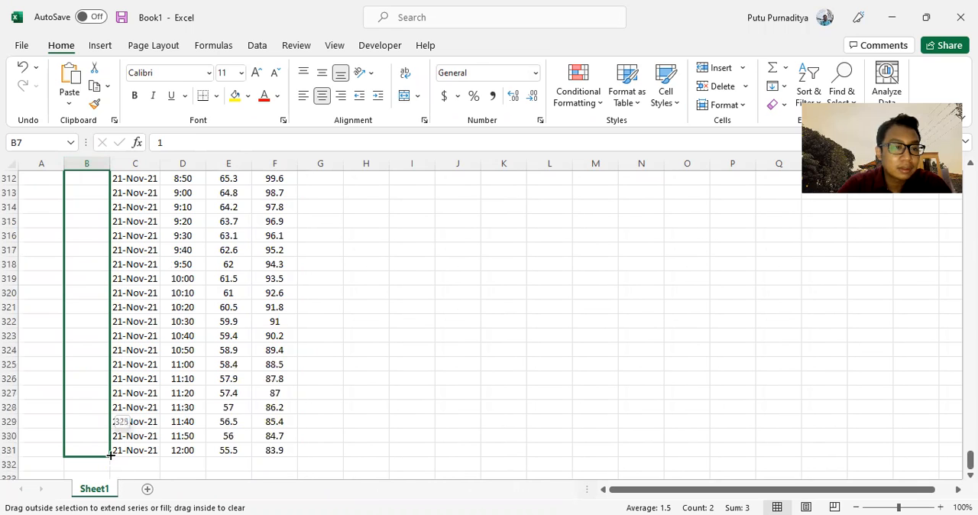
drag(111, 454, 110, 454)
scroll(387, 373, up, 20)
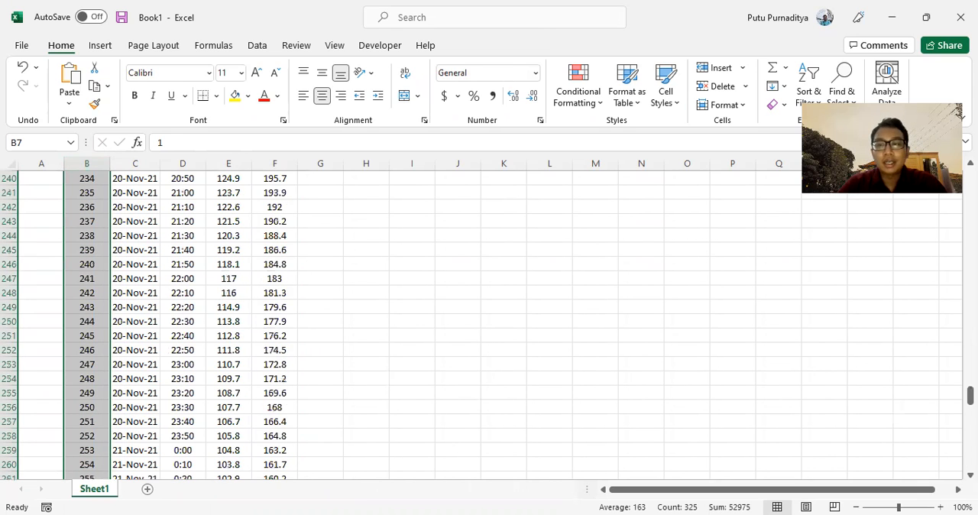
scroll(471, 334, up, 20)
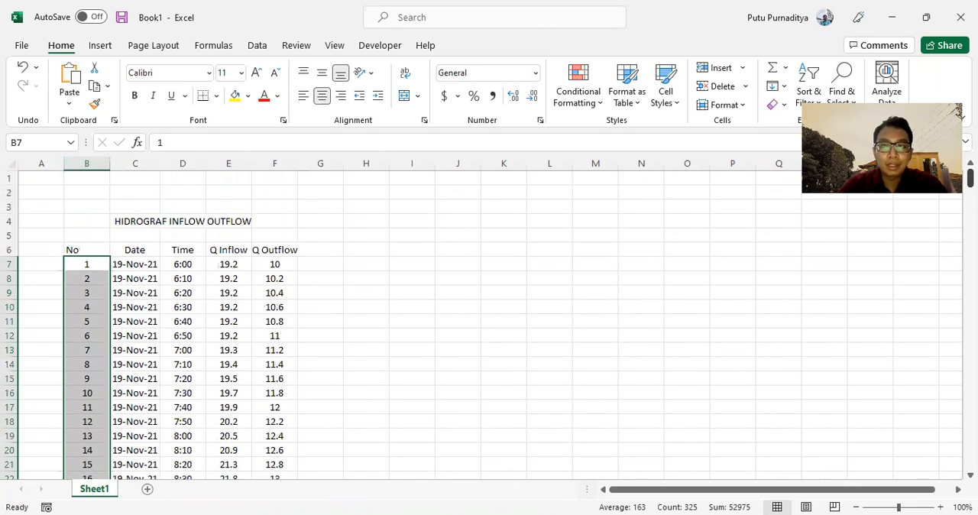
click(372, 265)
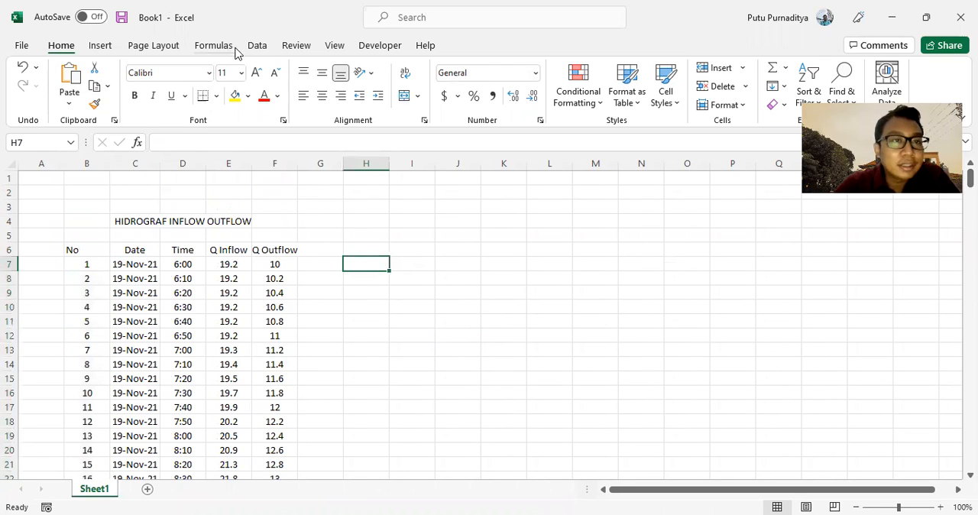
Insert an empty scatter chart with straight lines and markers beside the hydrograph data.
click(101, 45)
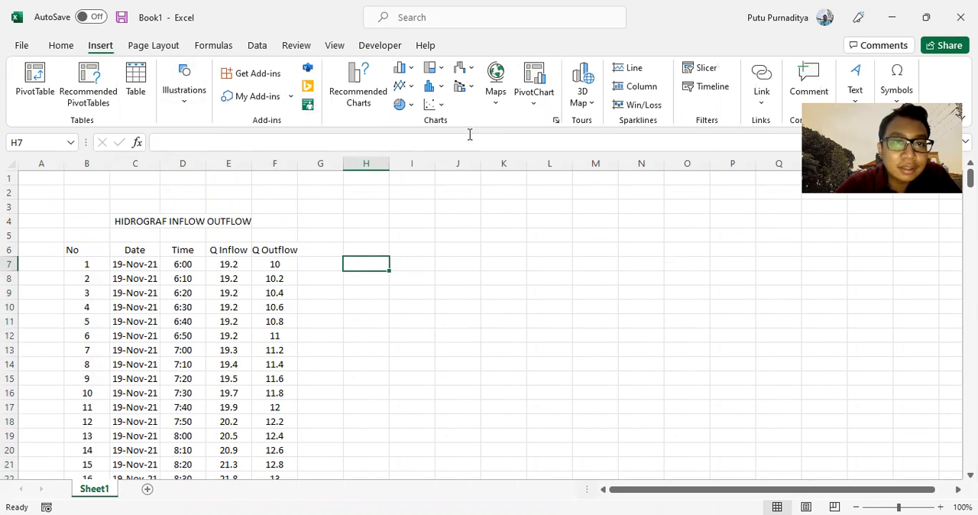
click(441, 106)
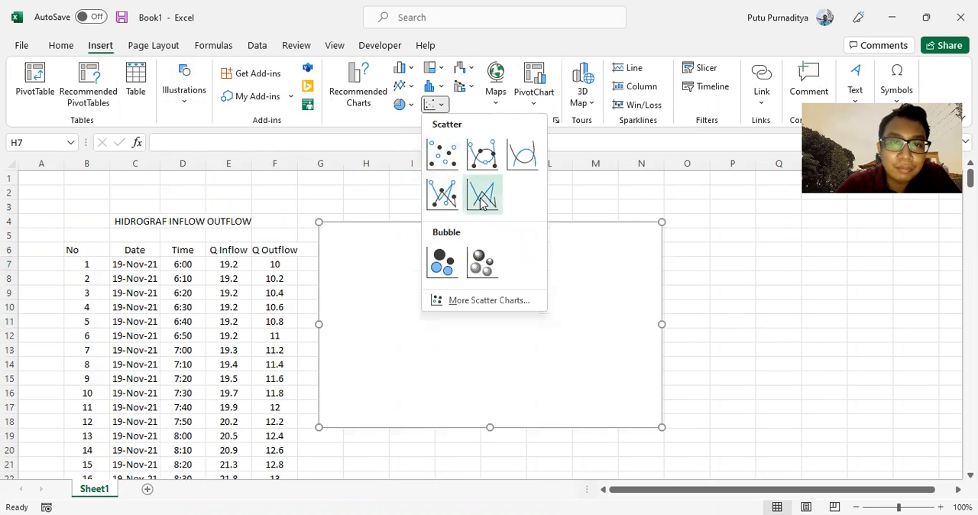
click(446, 196)
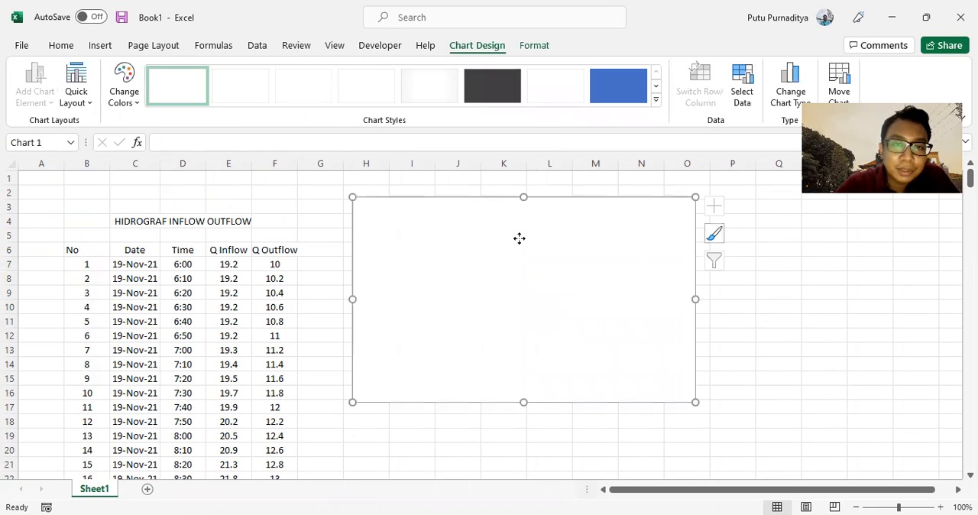
Add a chart series named Hidrograf Inflow with the No values in B7:B331 as its X values.
right_click(519, 244)
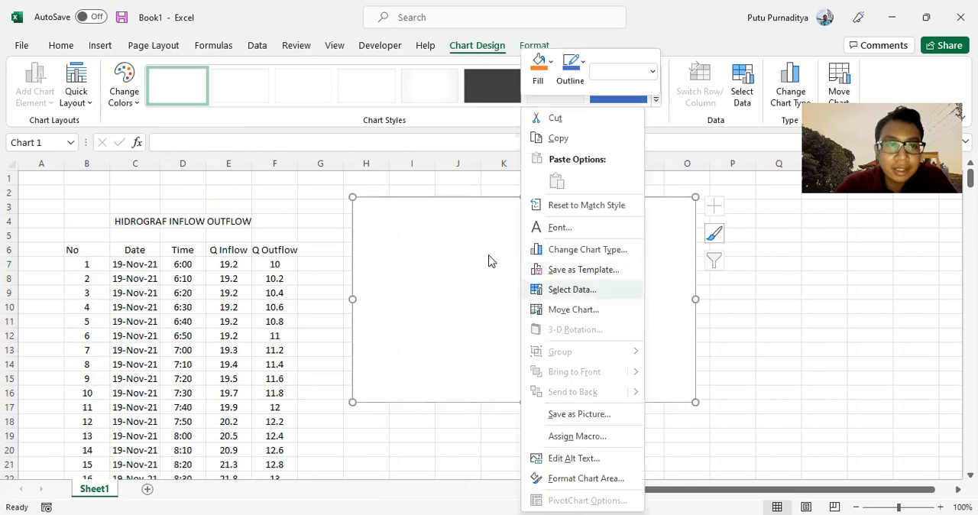
click(572, 289)
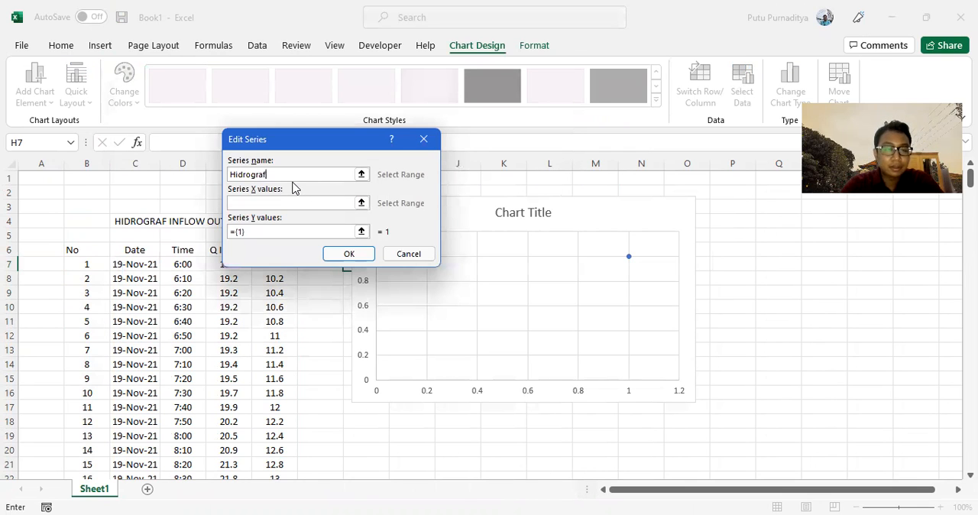
click(290, 203)
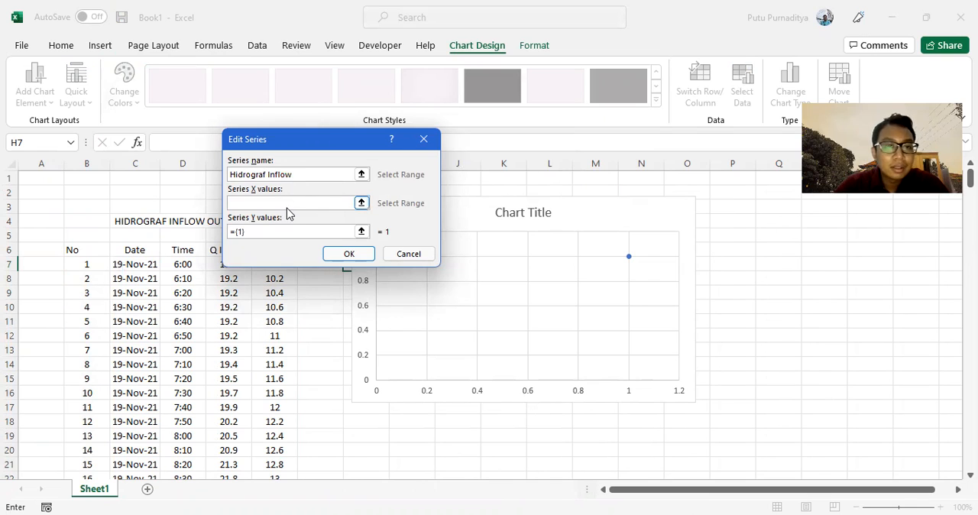
click(94, 265)
drag(94, 265, 89, 457)
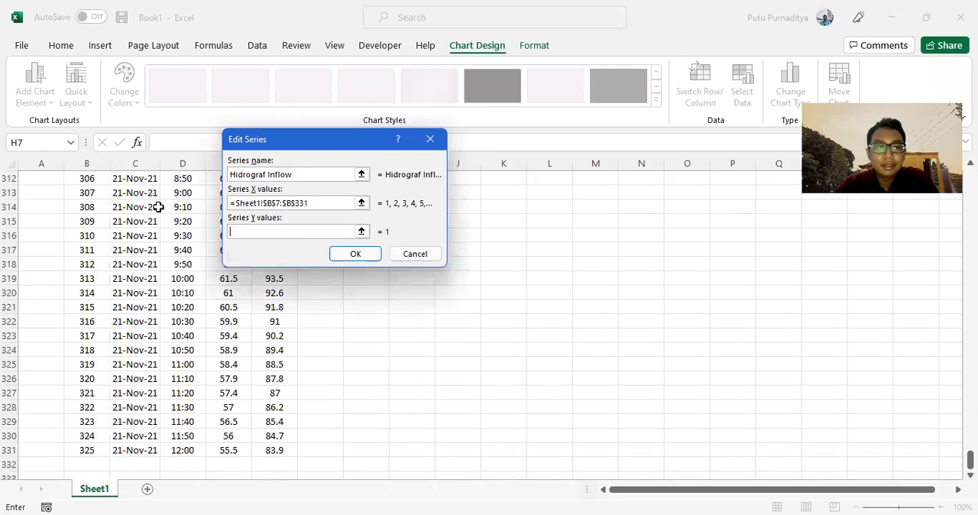
Set the Hidrograf Inflow series' Y values to the Q Inflow range E7:E331 and accept the series.
scroll(184, 321, up, 20)
scroll(202, 434, up, 7)
drag(320, 147, 530, 146)
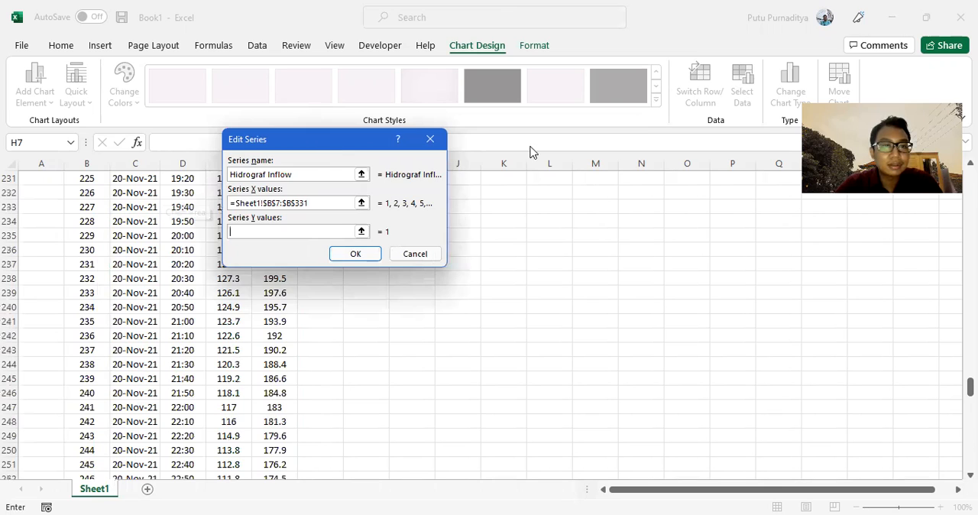
scroll(236, 275, up, 20)
scroll(235, 287, up, 20)
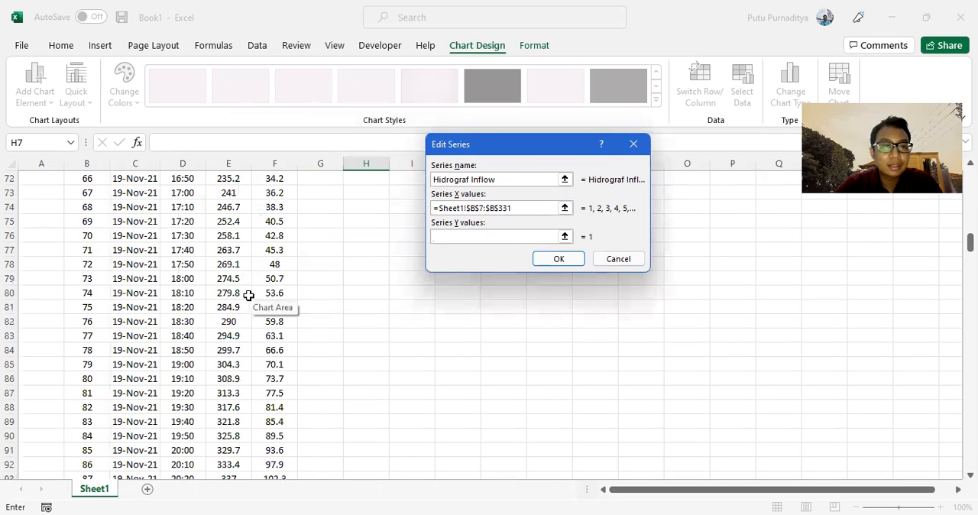
click(238, 262)
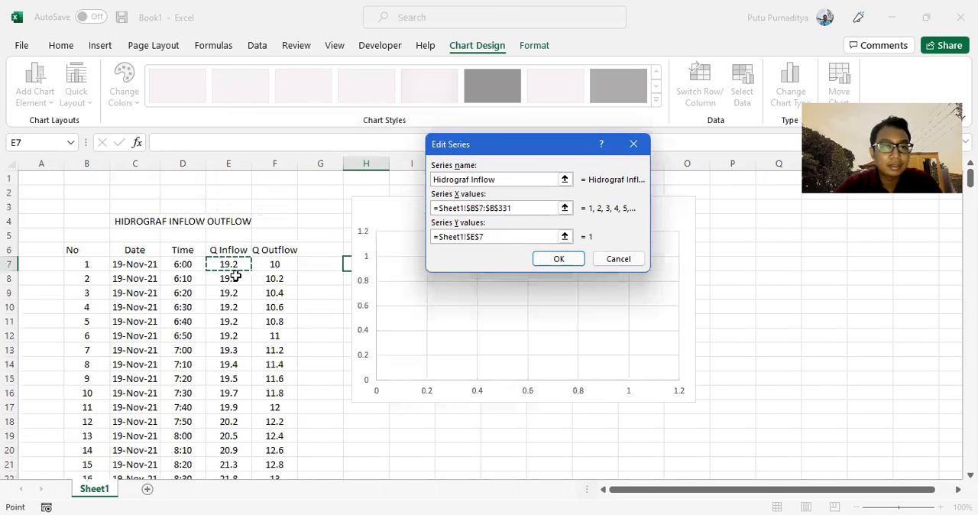
drag(239, 262, 234, 452)
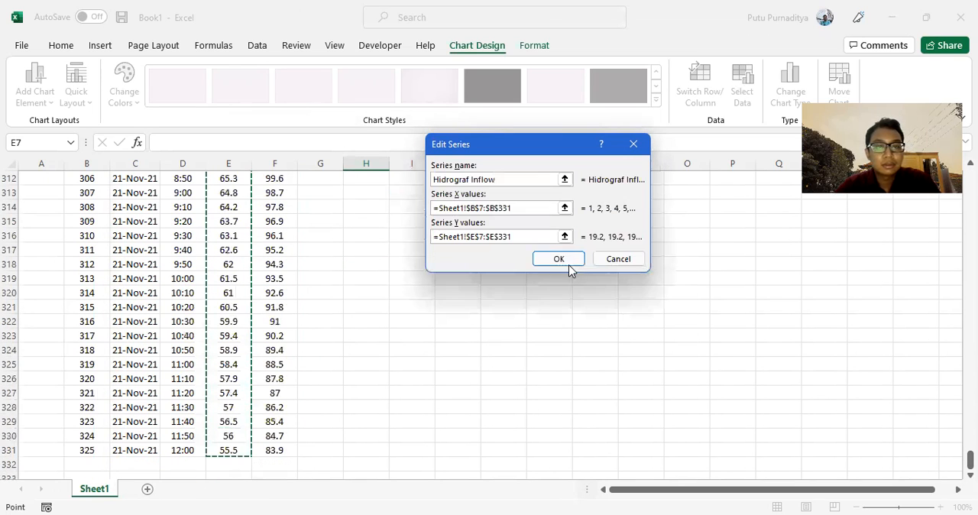
key(Return)
Add a second chart series named Hidrograf Outflow with B7:B331 as its X values.
click(161, 201)
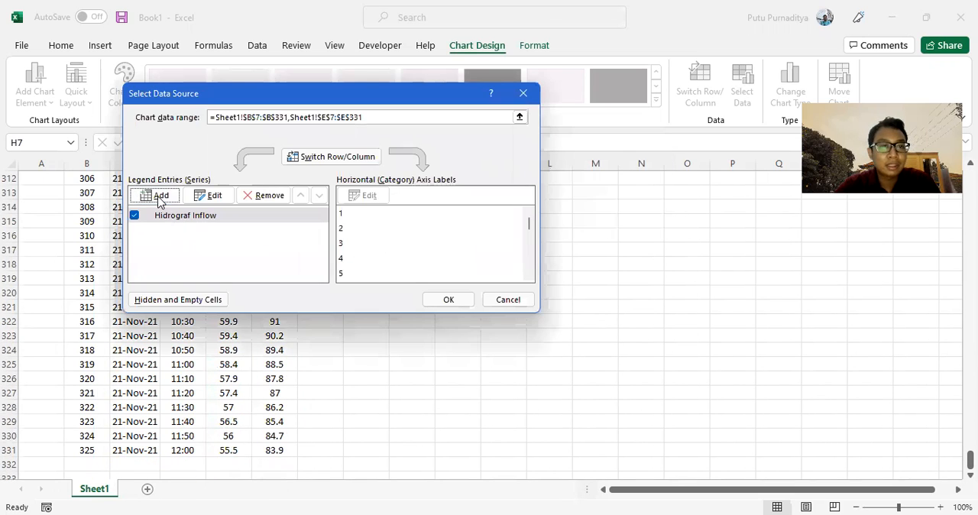
text(Hidrograf Outflow)
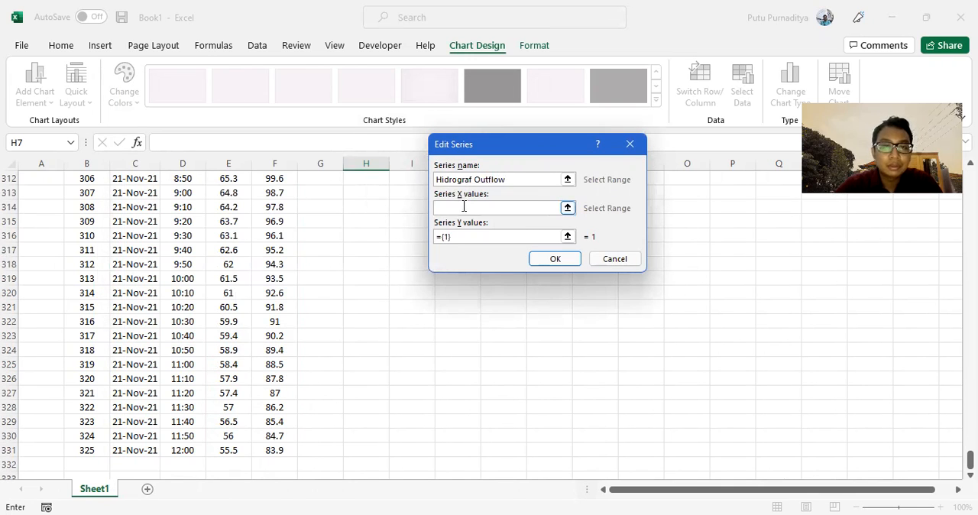
click(463, 206)
scroll(196, 275, up, 20)
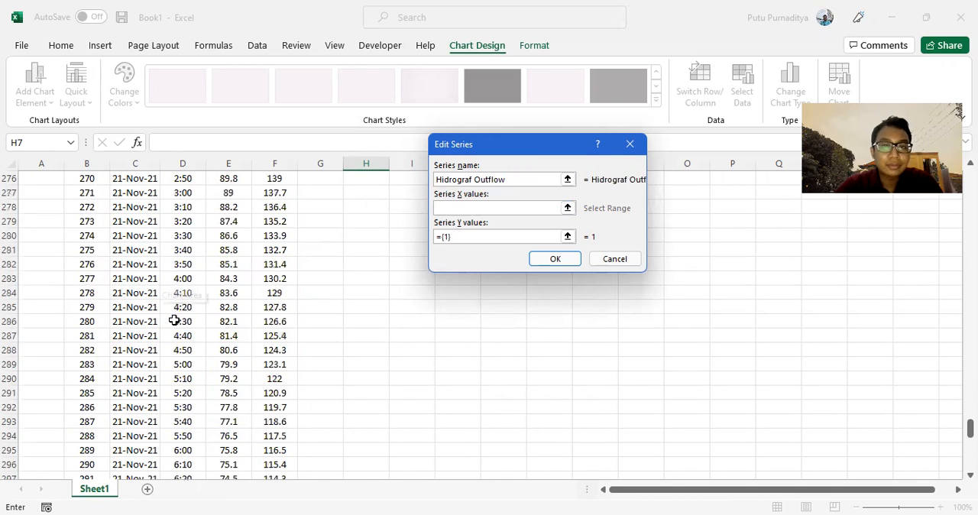
scroll(229, 275, up, 20)
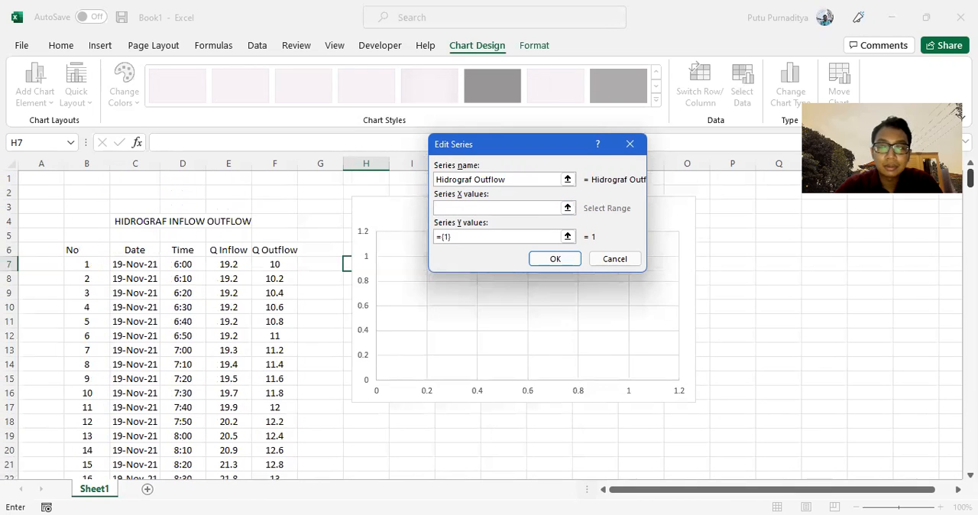
click(91, 264)
drag(91, 264, 98, 452)
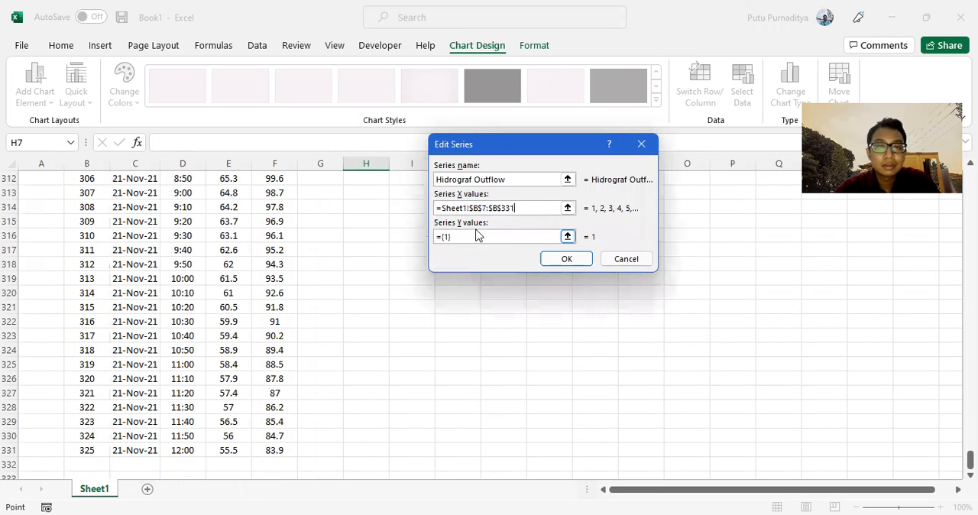
Set the Hidrograf Outflow series' Y values to the Q Outflow range F7:F331 and apply the chart data selection.
click(518, 207)
double_click(475, 236)
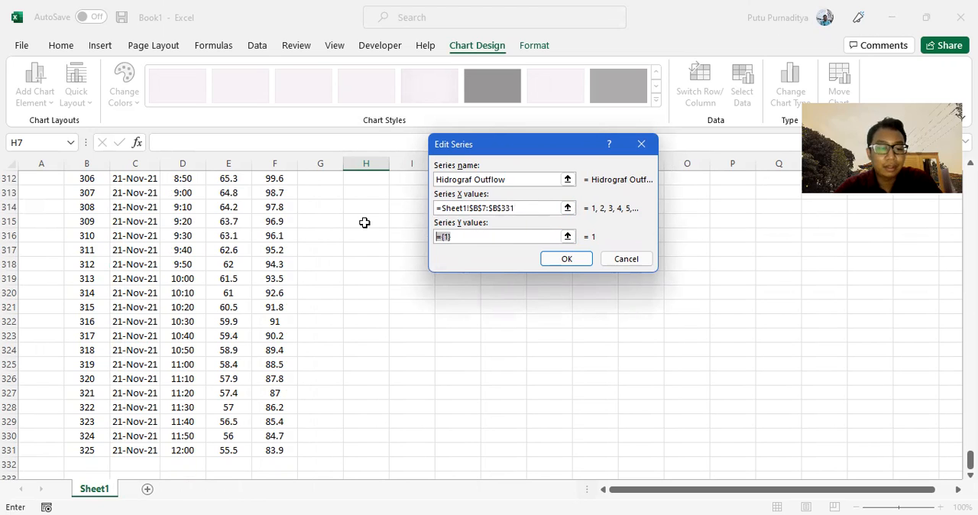
key(BackSpace)
scroll(265, 328, up, 15)
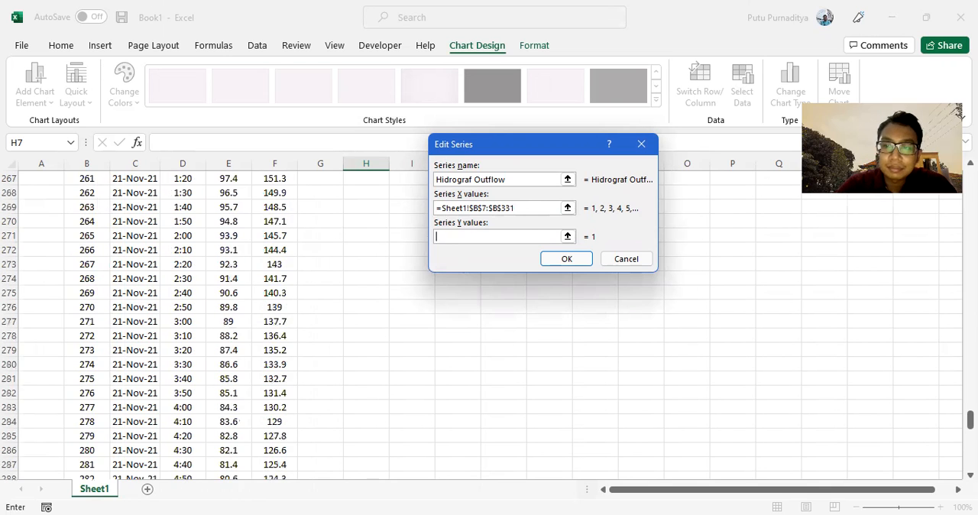
scroll(445, 301, up, 20)
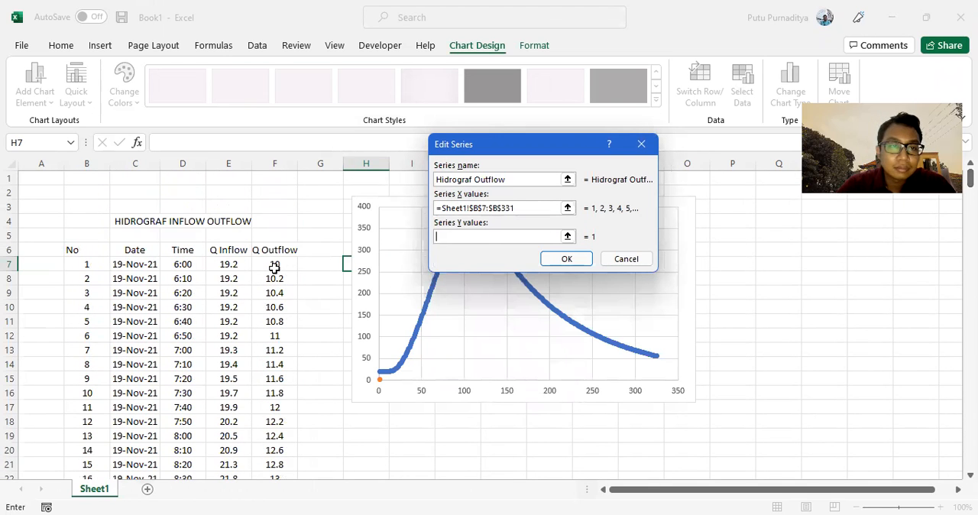
click(274, 265)
drag(274, 264, 277, 450)
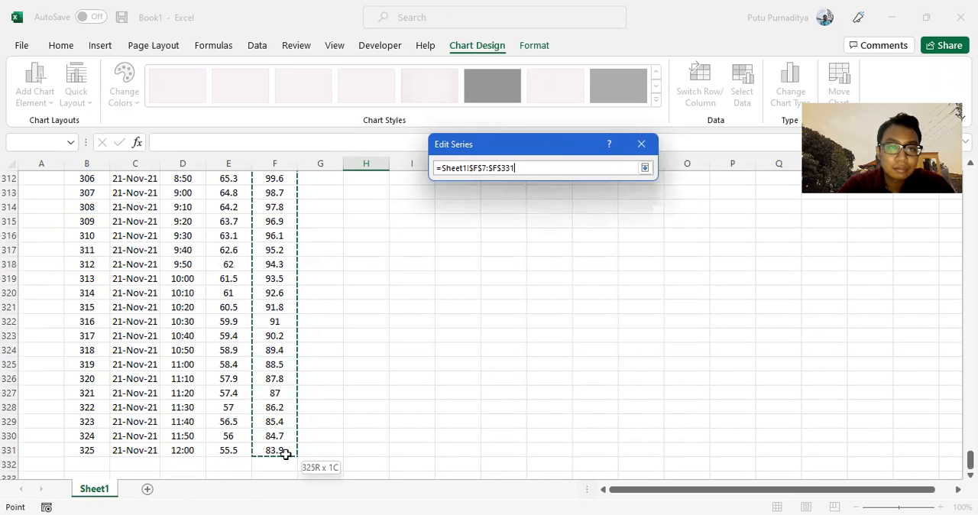
key(Return)
click(447, 298)
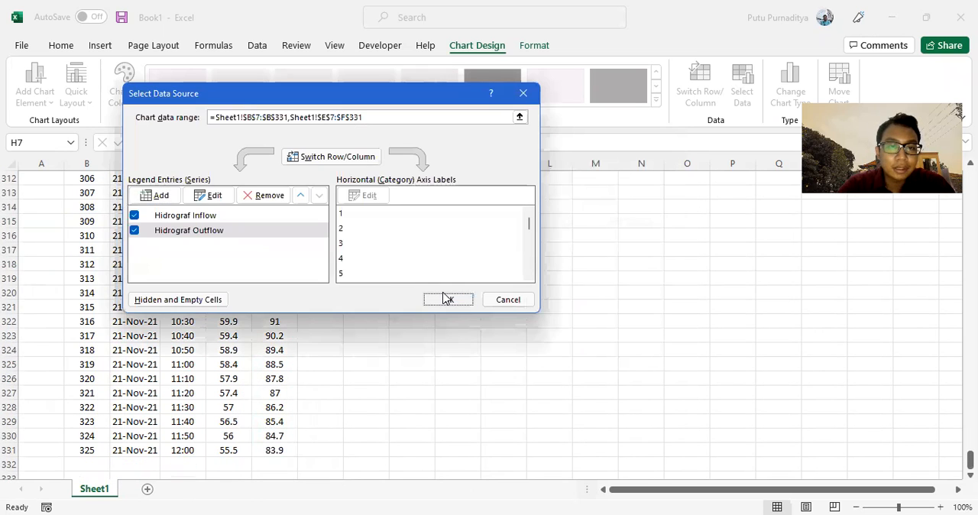
Enlarge the hydrograph chart so that it reaches to about column T and row 33.
scroll(473, 373, up, 20)
scroll(492, 361, up, 20)
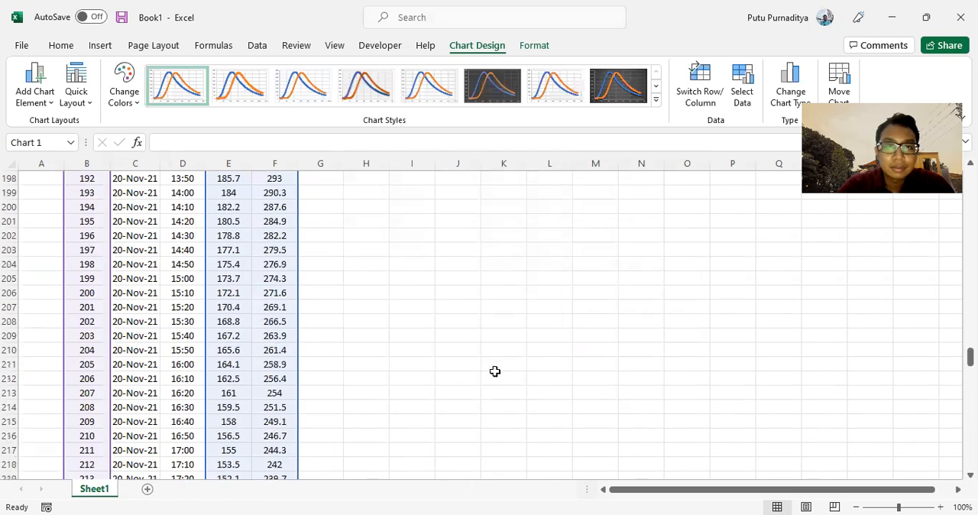
scroll(497, 386, up, 17)
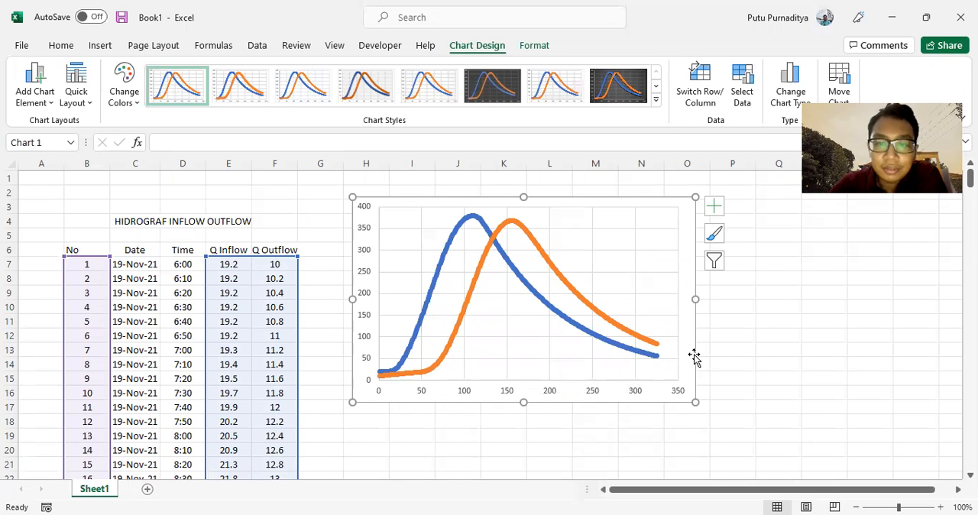
drag(695, 402, 864, 460)
scroll(867, 346, down, 4)
drag(864, 289, 829, 444)
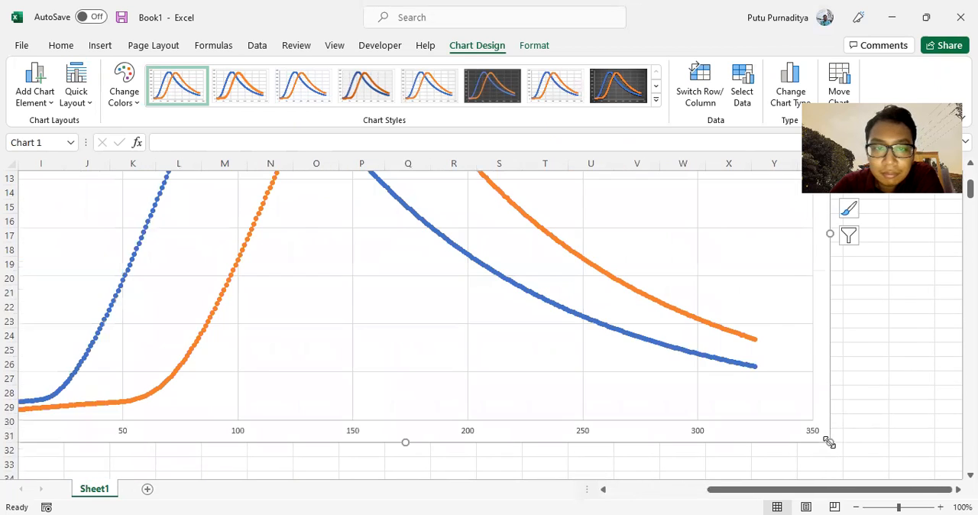
scroll(634, 357, up, 4)
scroll(635, 357, down, 7)
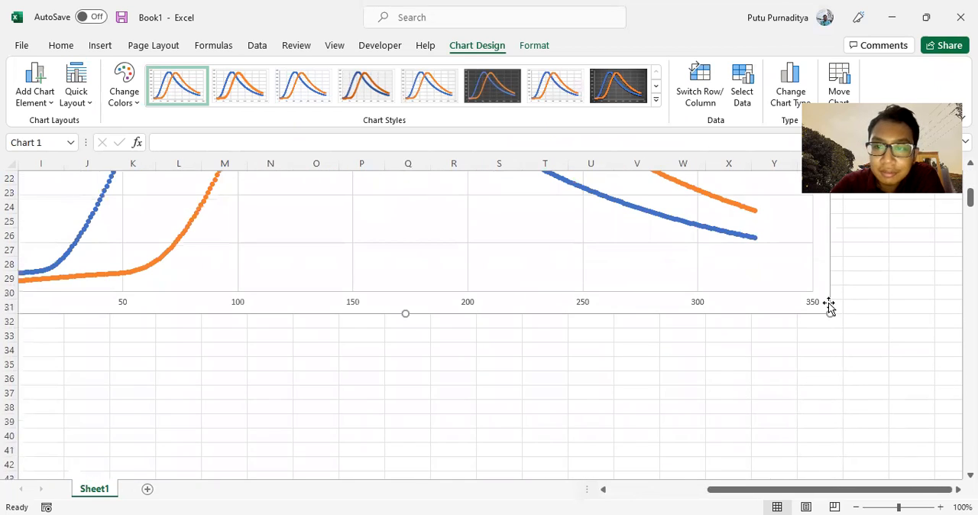
drag(718, 385, 568, 346)
scroll(568, 370, up, 7)
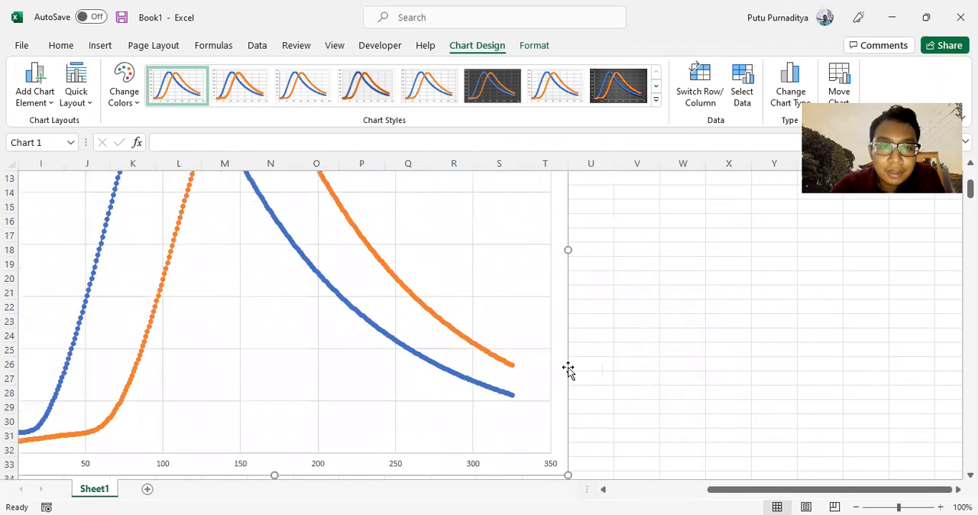
scroll(570, 372, down, 4)
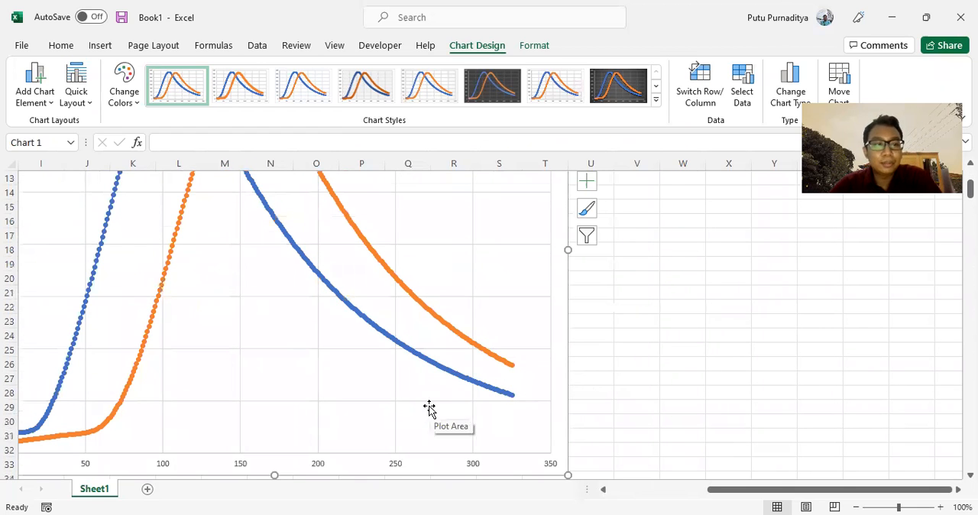
Set the marker option of the Hidrograf Inflow series to None so that only its line is drawn.
scroll(433, 405, down, 4)
ctrl+scroll(633, 354, down, 1)
ctrl+scroll(634, 353, down, 1)
scroll(525, 330, up, 7)
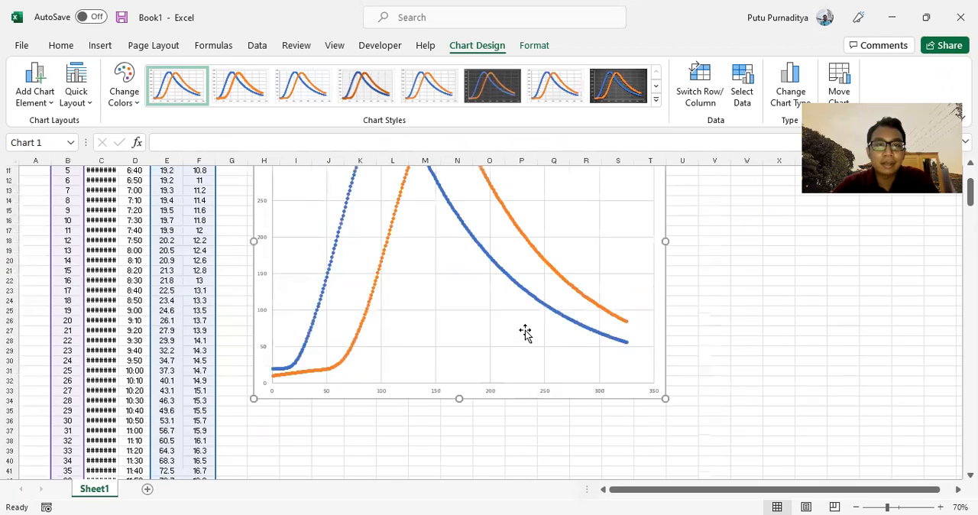
click(799, 271)
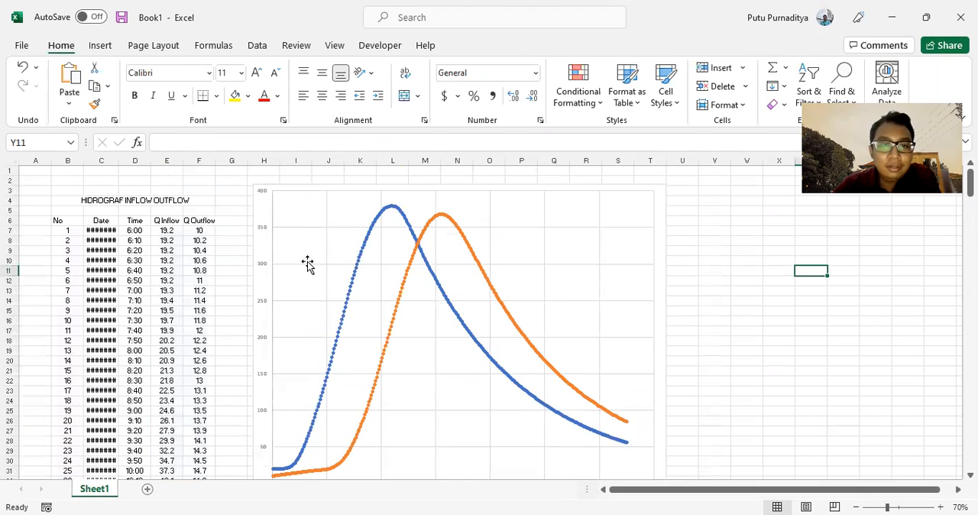
click(357, 270)
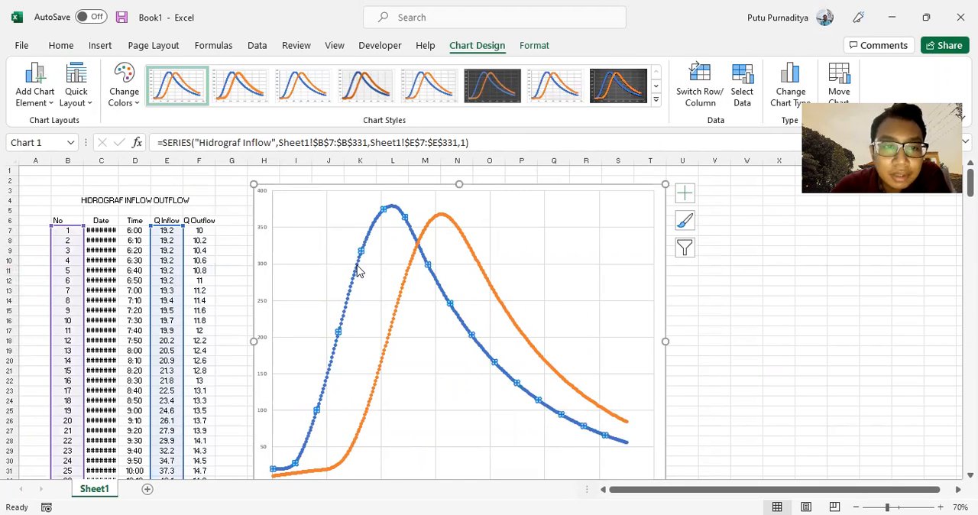
right_click(359, 272)
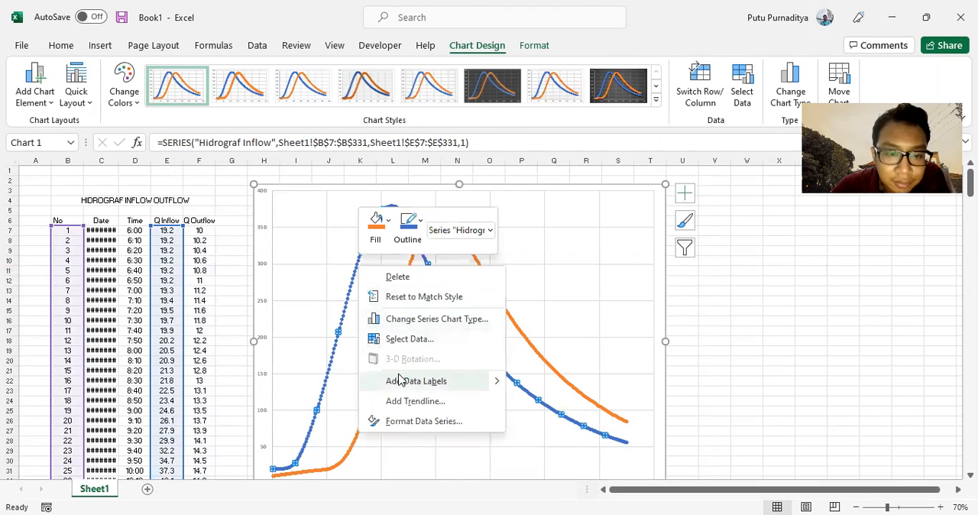
click(411, 422)
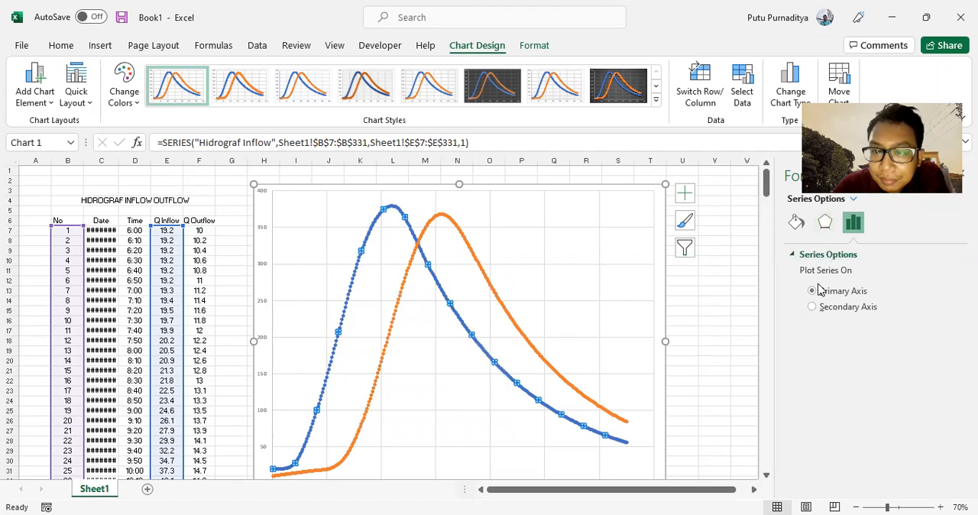
click(797, 222)
click(848, 255)
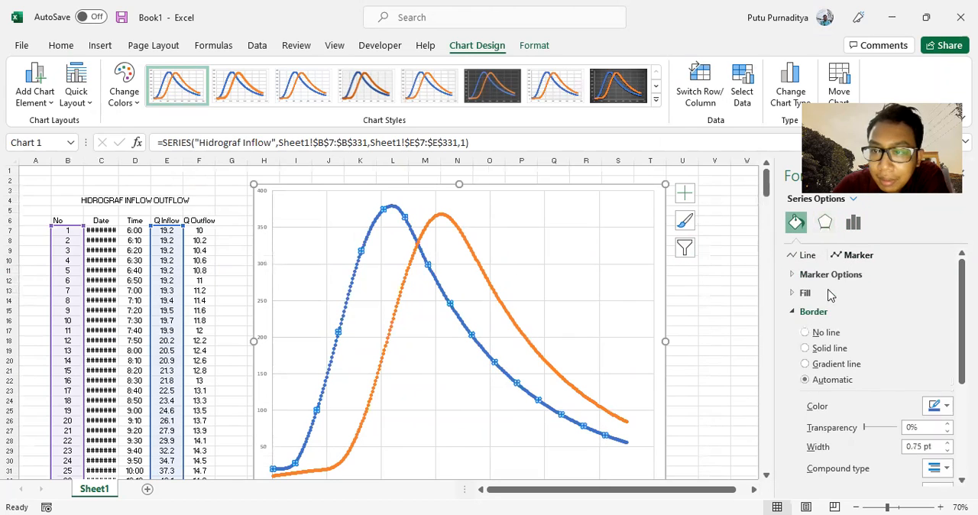
click(807, 276)
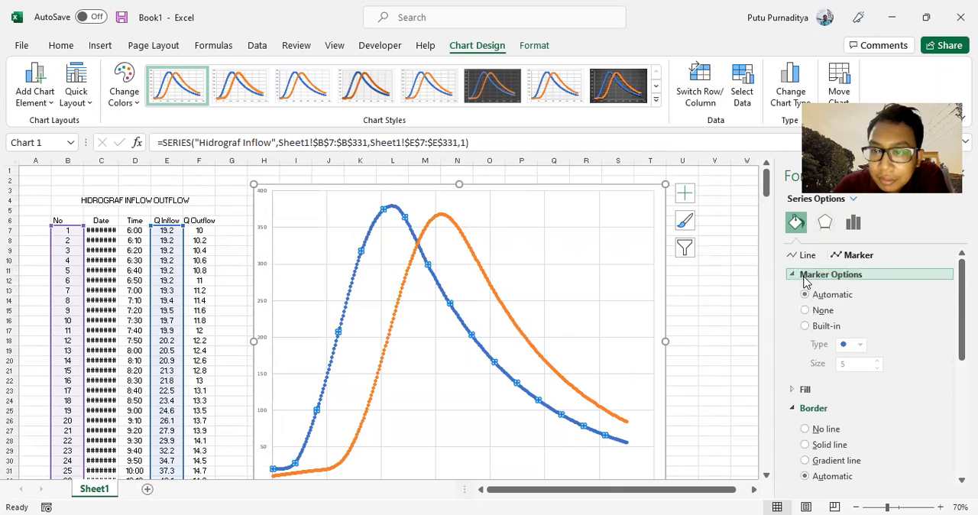
click(818, 313)
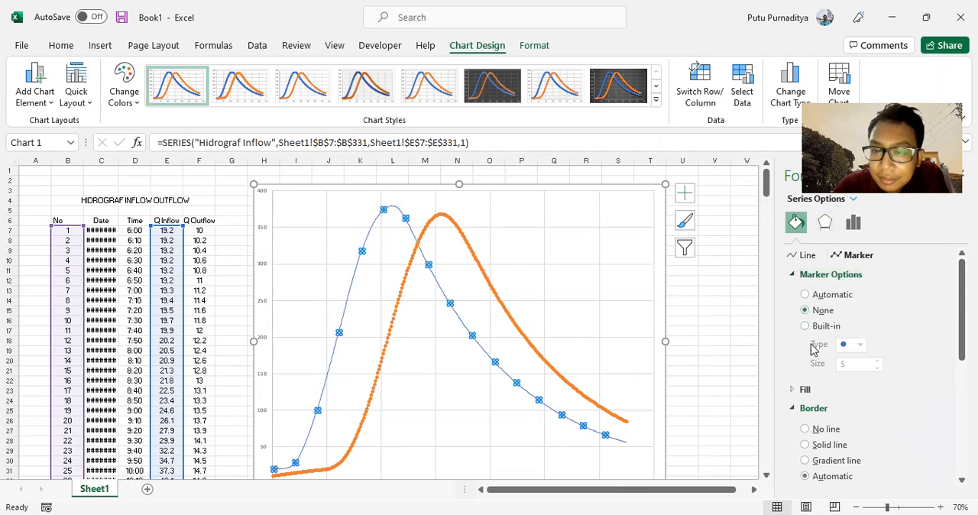
Remove the markers from the Hidrograf Outflow series and set its line width to 3 pt.
click(505, 303)
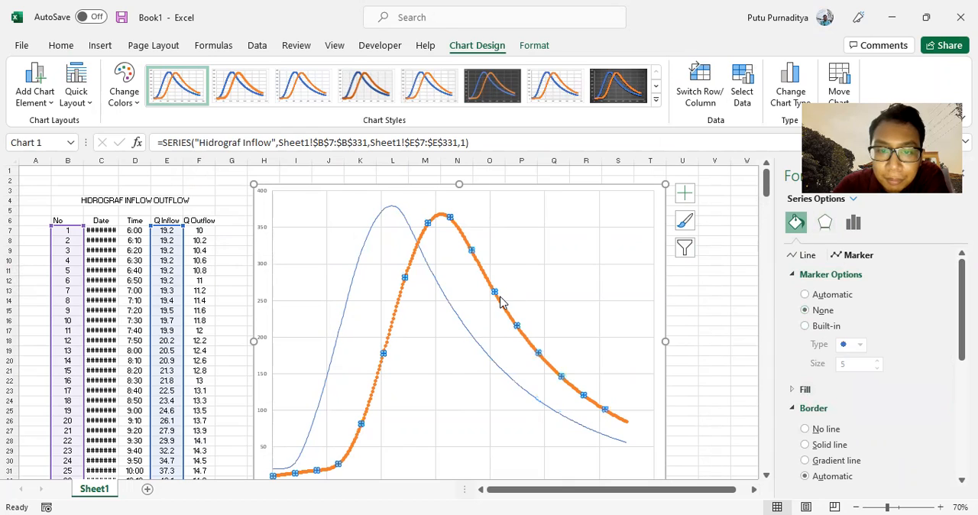
click(829, 312)
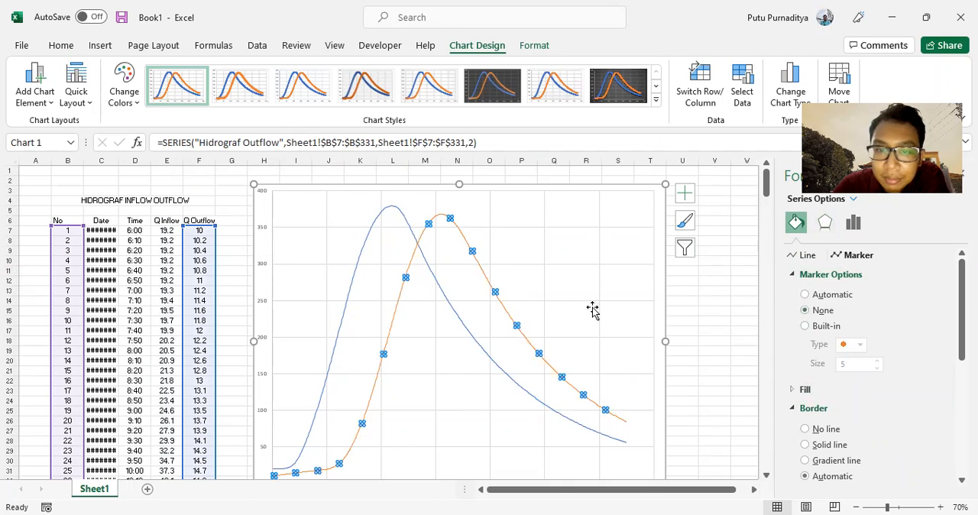
click(807, 256)
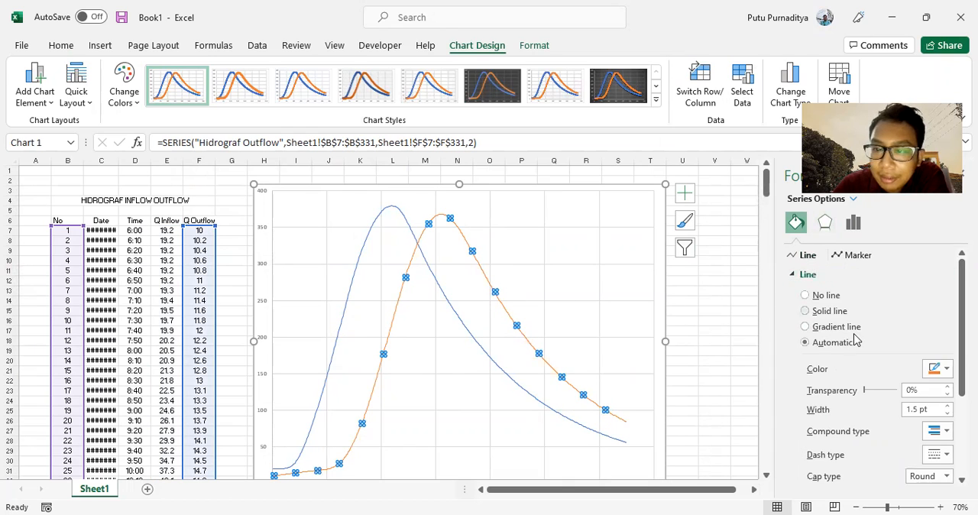
click(947, 406)
click(947, 406)
click(947, 406)
click(947, 406)
click(947, 406)
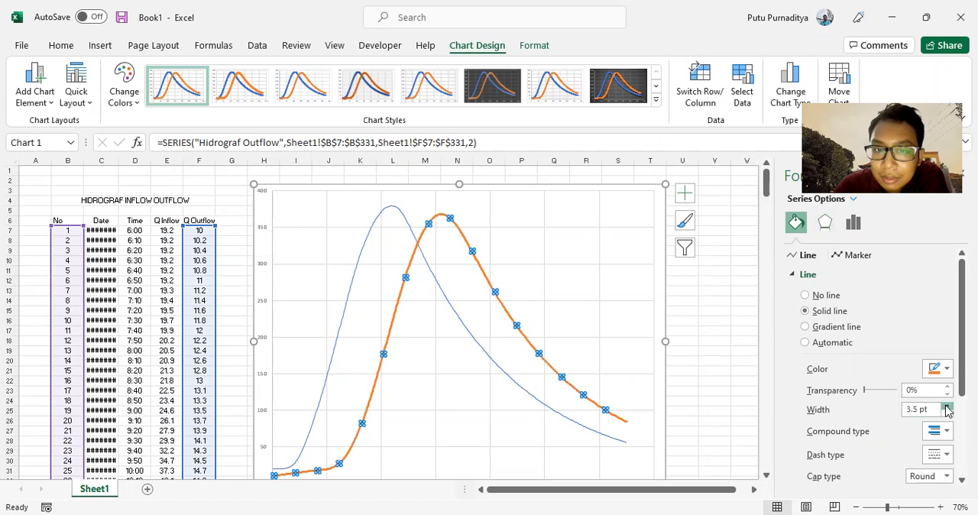
click(947, 405)
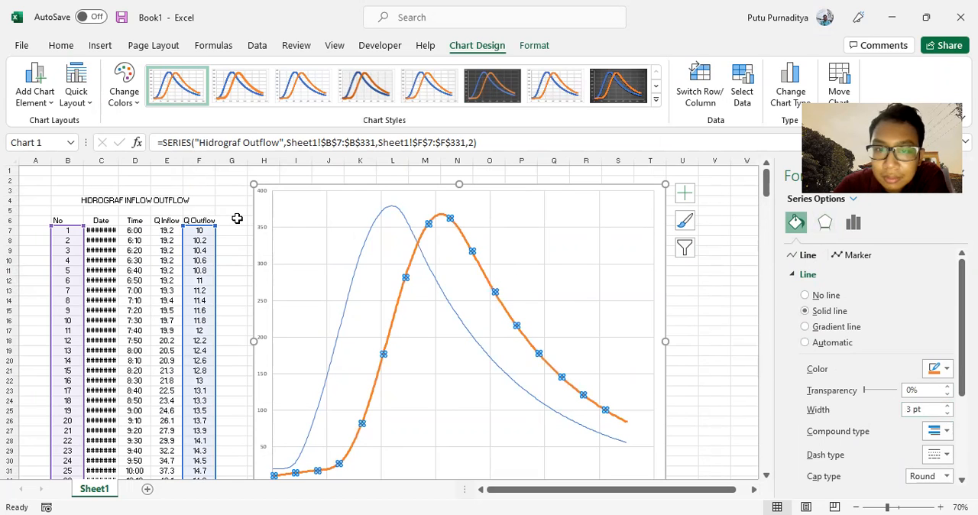
Thicken the Hidrograf Inflow series line to match the outflow line and deselect the chart.
click(360, 257)
click(948, 406)
click(947, 406)
click(947, 407)
click(948, 407)
click(947, 407)
click(947, 406)
click(948, 406)
click(947, 413)
click(730, 219)
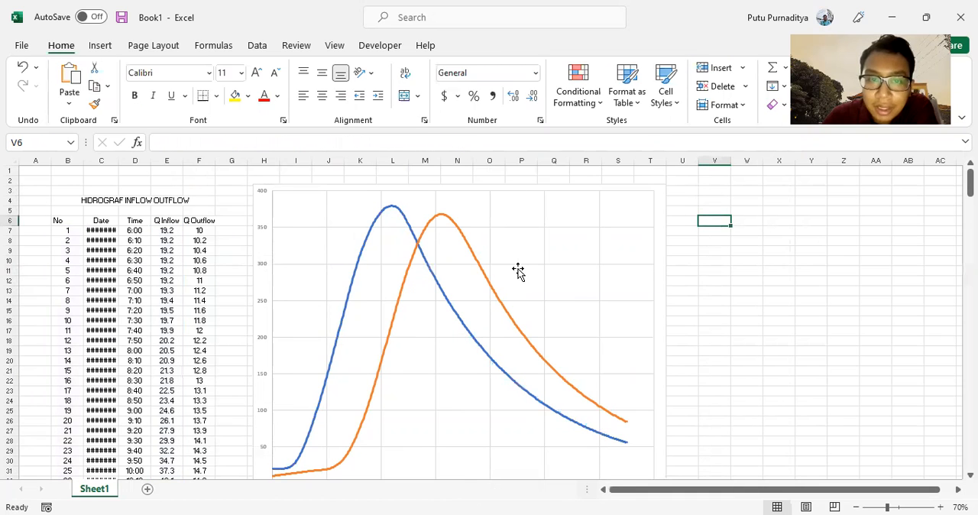
Widen the hydrograph chart so that it extends to about column X.
scroll(517, 273, down, 1)
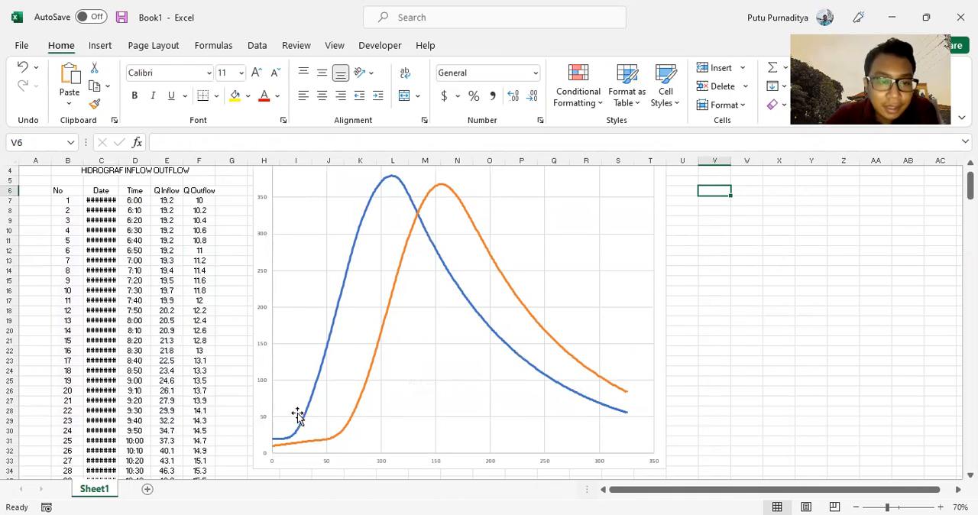
scroll(397, 239, up, 1)
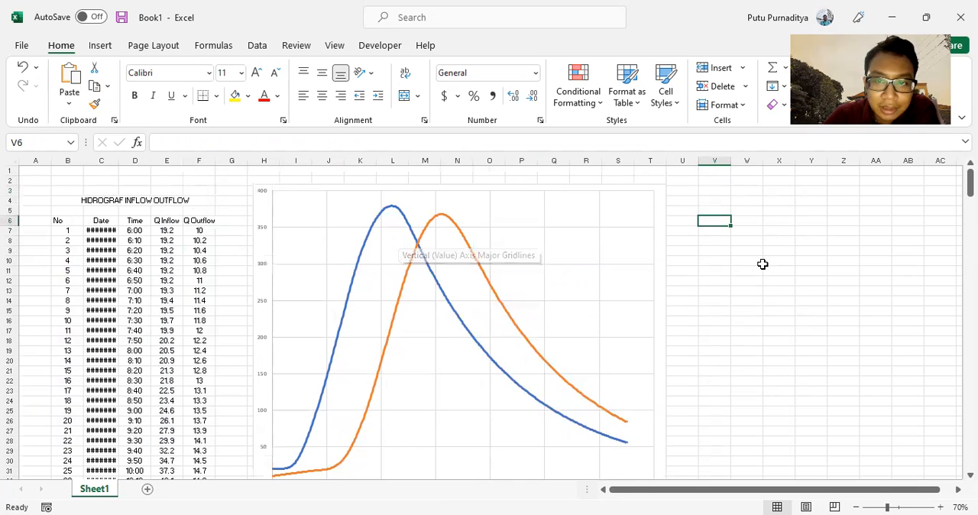
scroll(611, 233, down, 4)
click(661, 380)
drag(661, 378, 795, 387)
scroll(649, 403, up, 2)
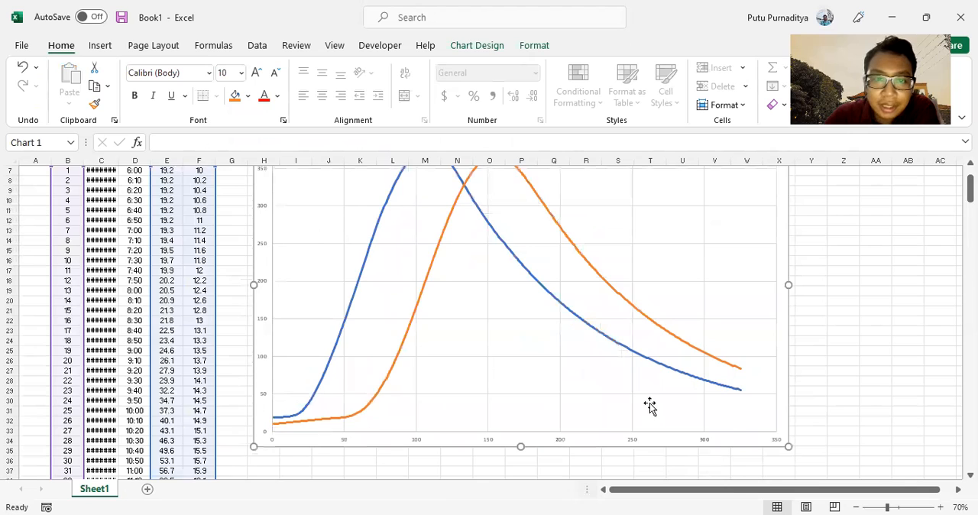
scroll(650, 405, up, 2)
Mark the inflow and outflow peaks and the points directly below them on the other curve with red annotation strokes.
mouse_move(428, 213)
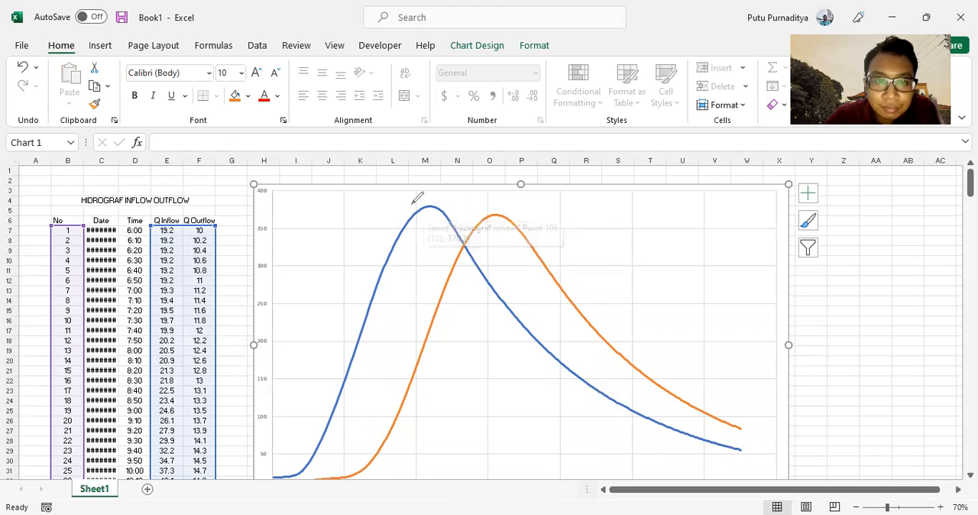
drag(430, 200, 431, 214)
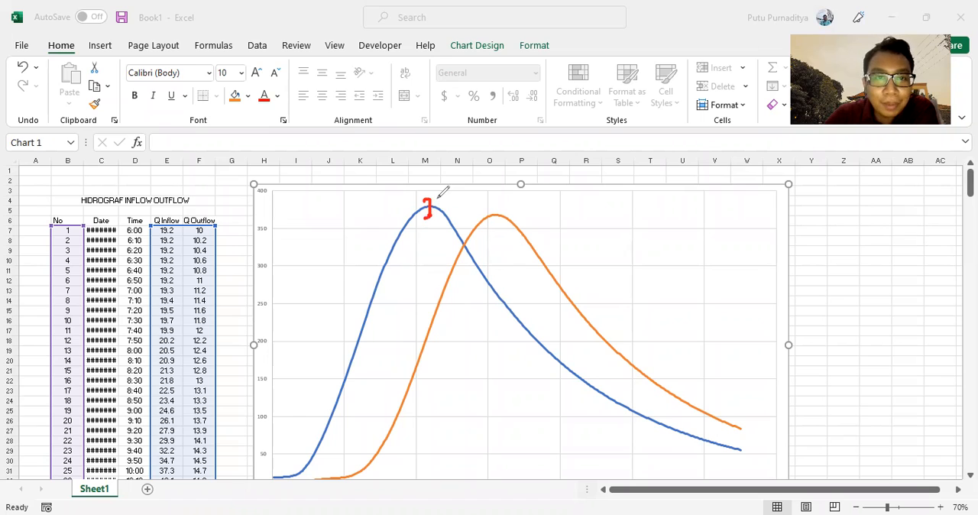
drag(427, 200, 431, 201)
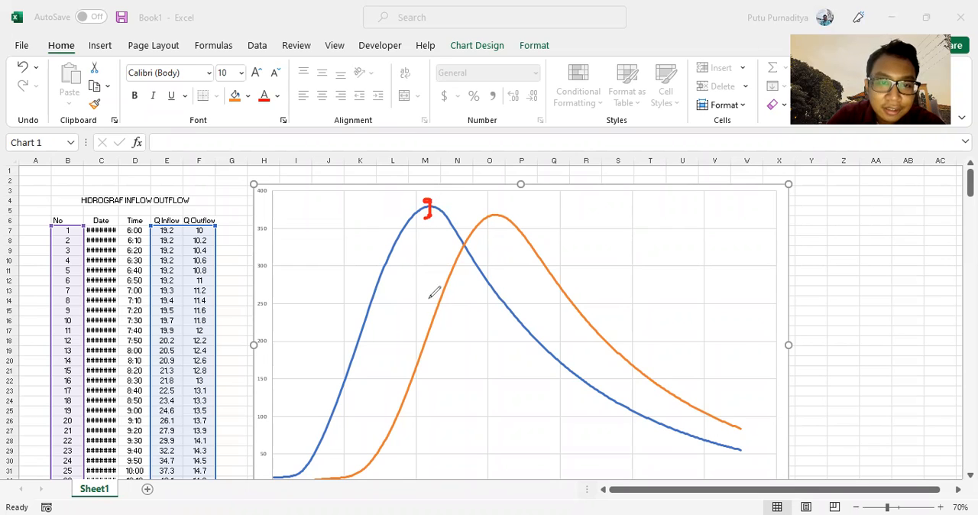
mouse_move(433, 325)
mouse_down()
mouse_move(430, 314)
mouse_move(433, 333)
mouse_move(436, 326)
mouse_up()
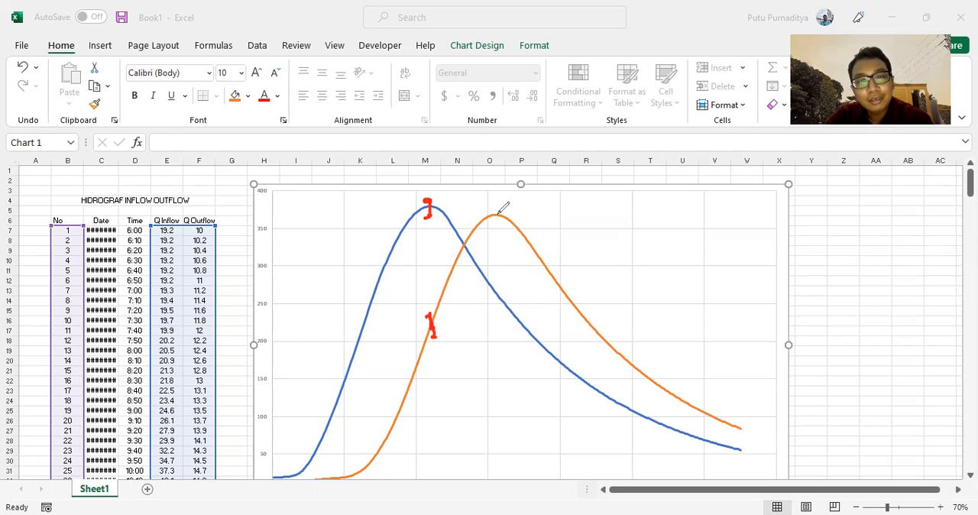
drag(499, 214, 497, 213)
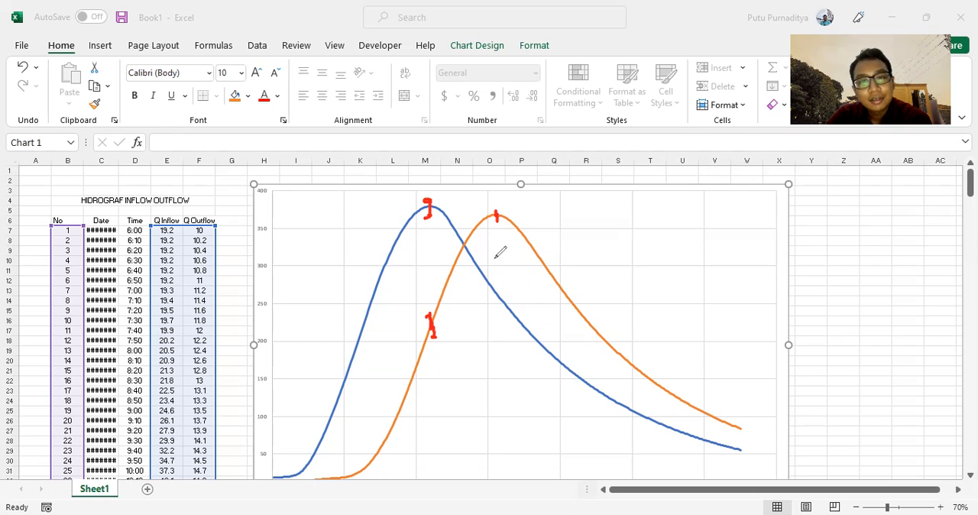
drag(493, 294, 493, 288)
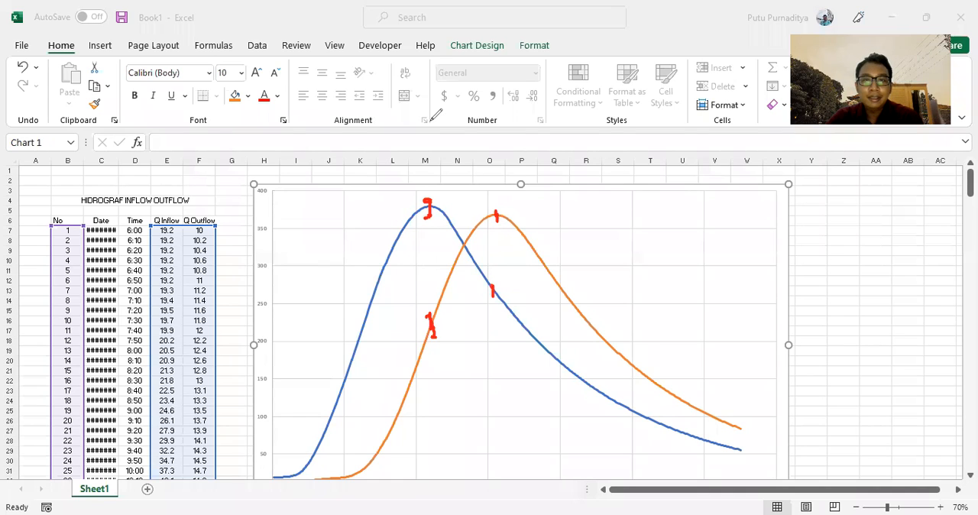
Sketch a flatter red annotation curve over the chart, starting near the outflow's beginning and peaking at about 200.
scroll(764, 277, down, 3)
scroll(764, 277, up, 2)
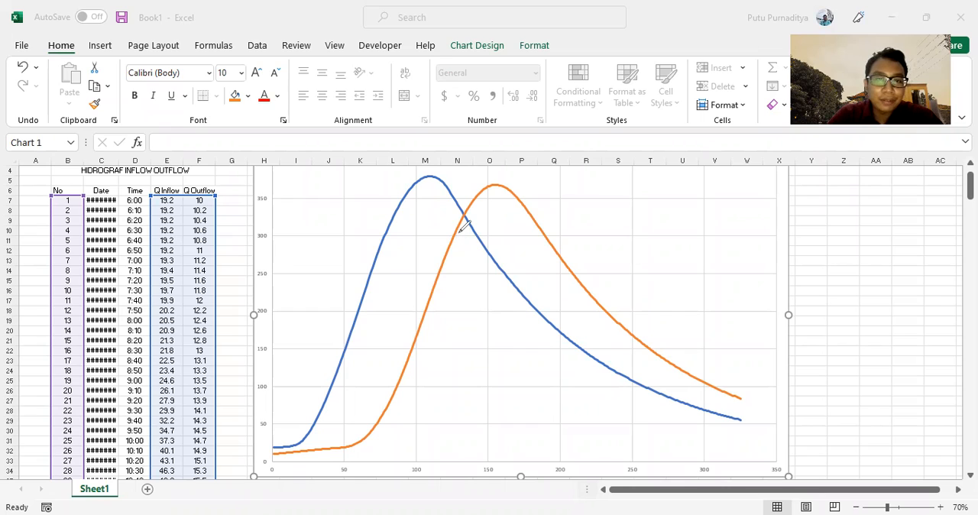
mouse_move(274, 454)
mouse_down()
mouse_move(333, 434)
mouse_move(435, 338)
mouse_move(482, 313)
mouse_move(554, 307)
mouse_move(707, 346)
mouse_move(770, 383)
mouse_up()
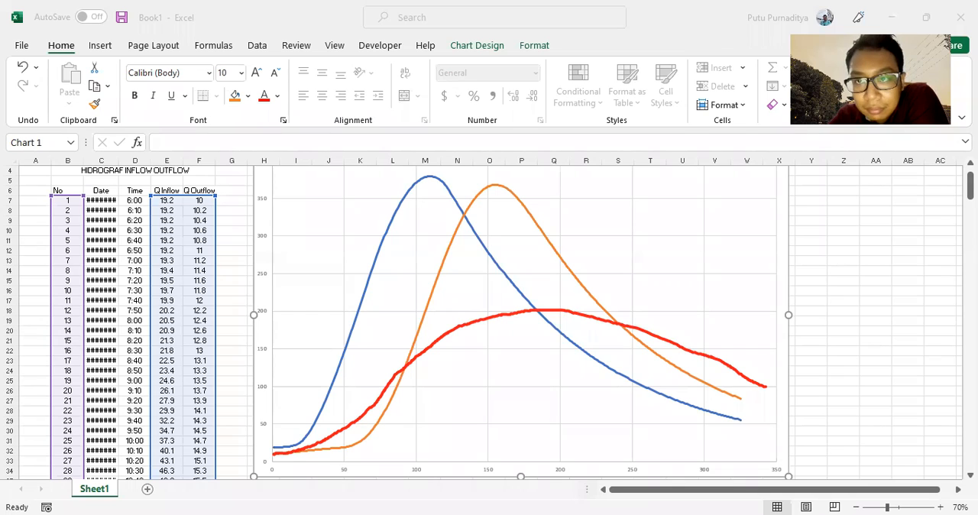
Switch to HEC-HMS and open the result graphs of the Outlet DAS junction and the Sungai Utama Ciliwung reach.
key(alt+Tab)
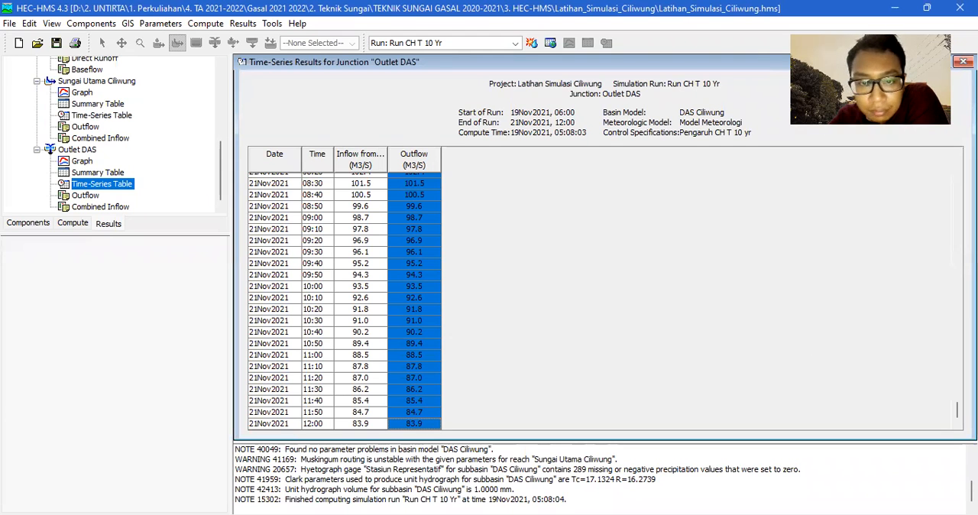
key(alt+Tab)
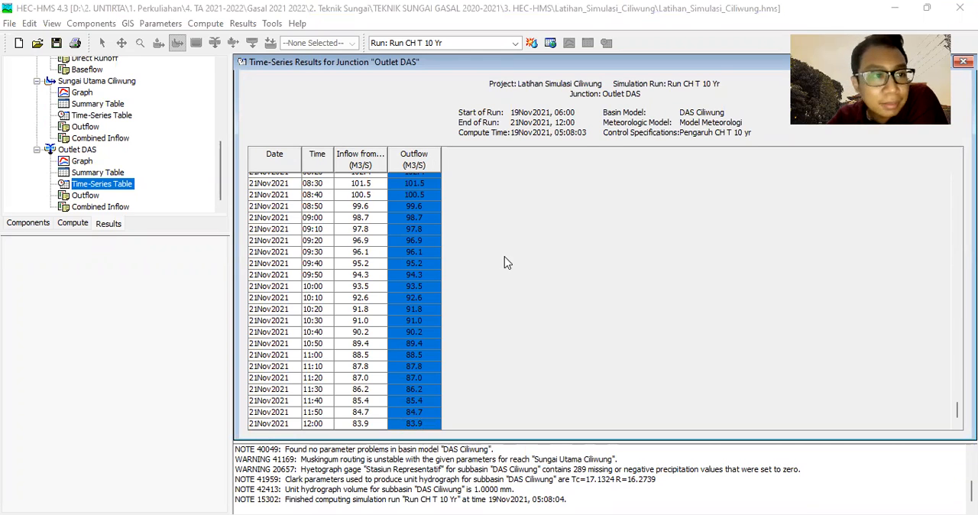
click(81, 161)
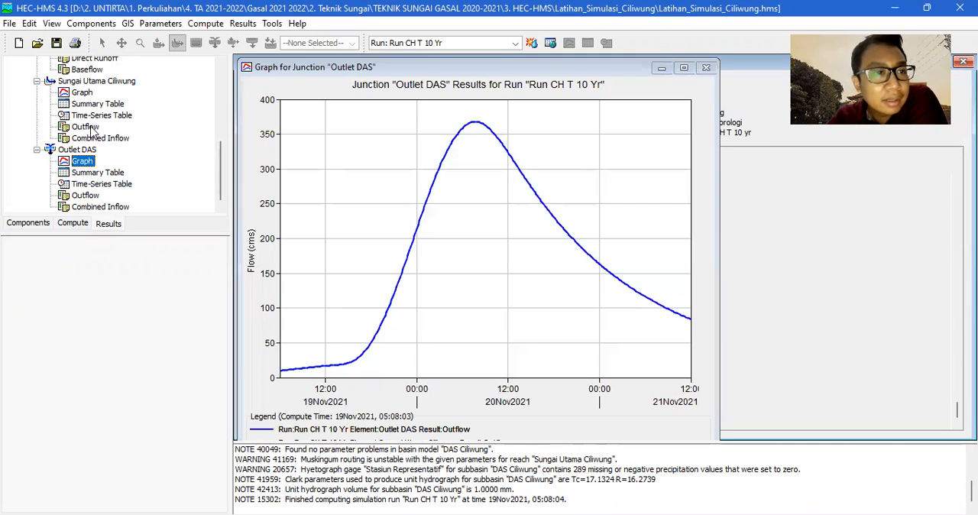
click(82, 92)
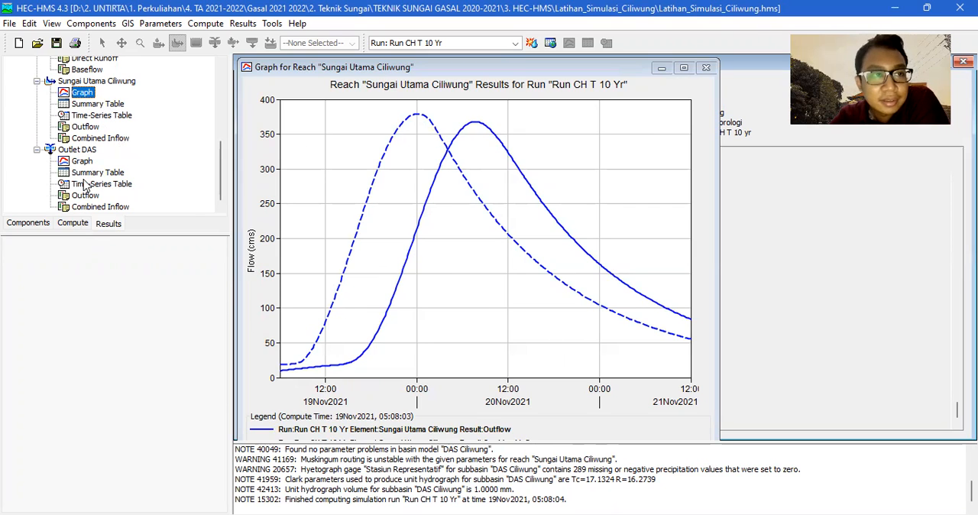
Preview the Outflow and Combined Inflow results of the Sungai Utama Ciliwung reach and return to its graph.
scroll(86, 186, up, 15)
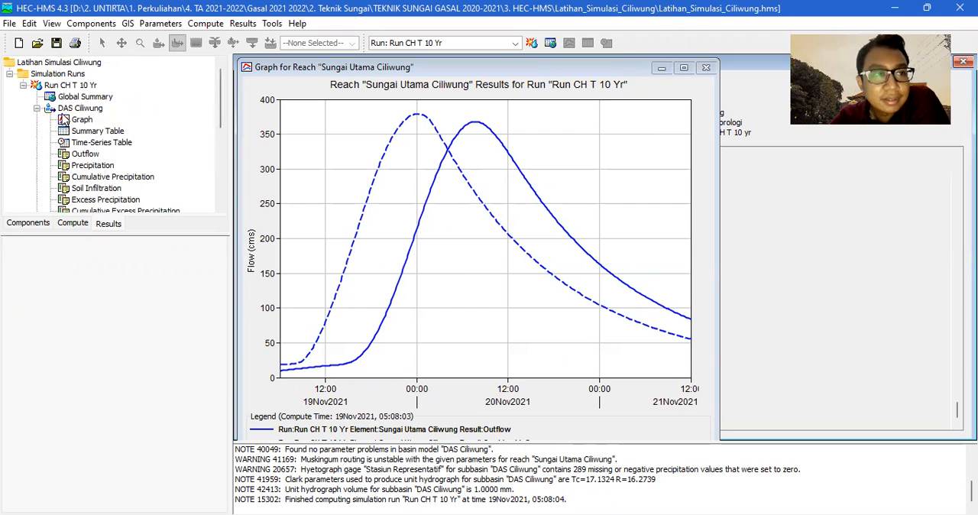
click(36, 108)
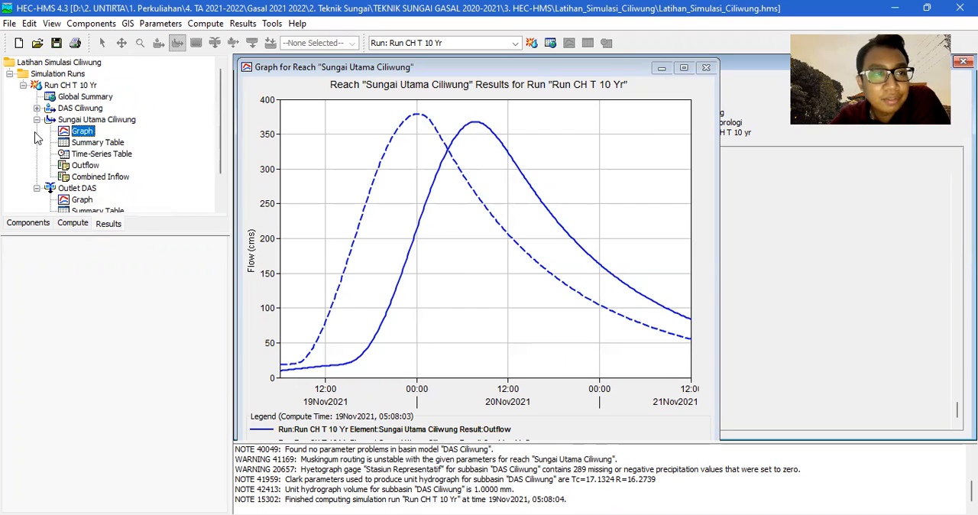
click(90, 167)
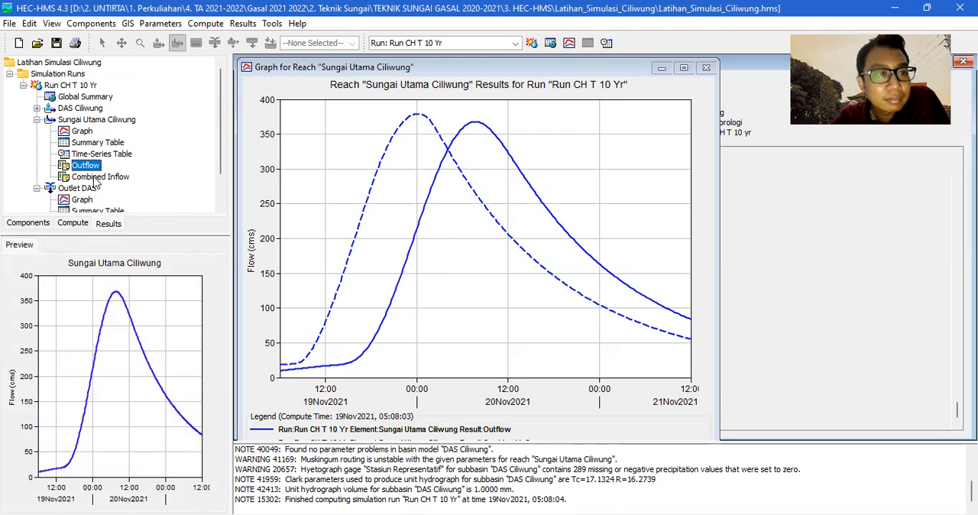
click(94, 177)
click(92, 168)
click(82, 132)
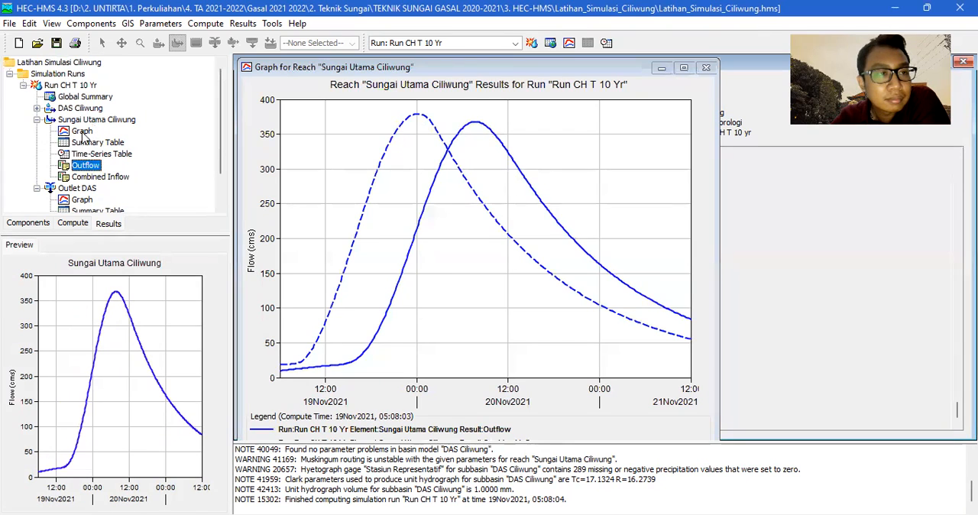
Maximize the Sungai Utama Ciliwung graph and inspect the beginning of its Combined Inflow curve.
click(37, 187)
click(38, 121)
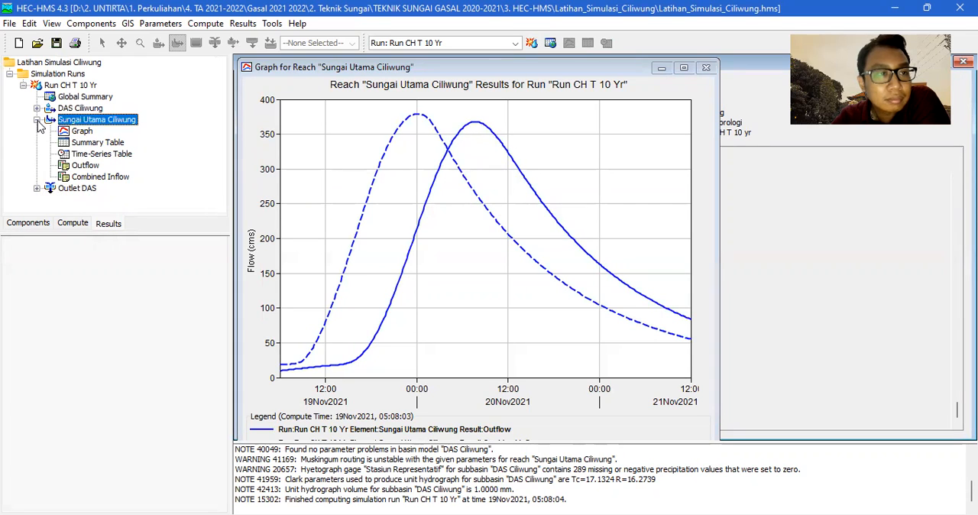
click(36, 188)
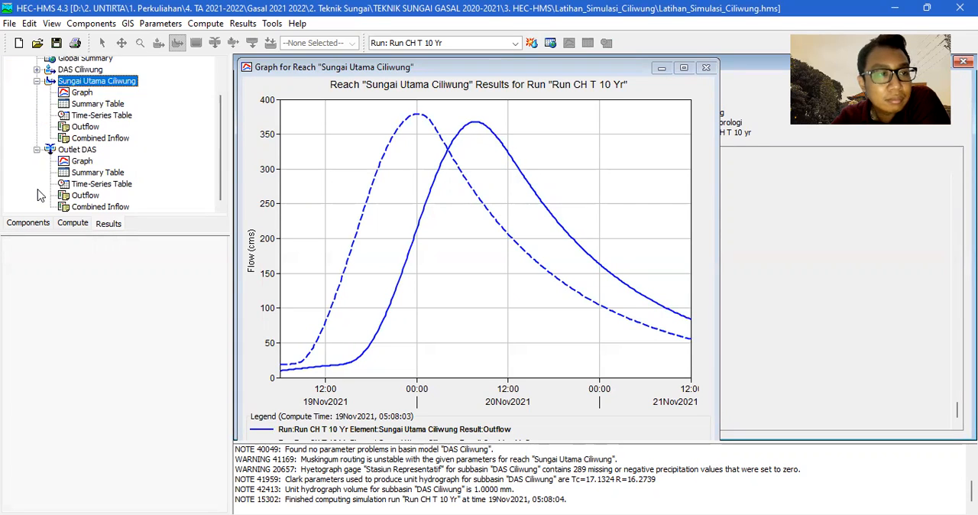
click(684, 68)
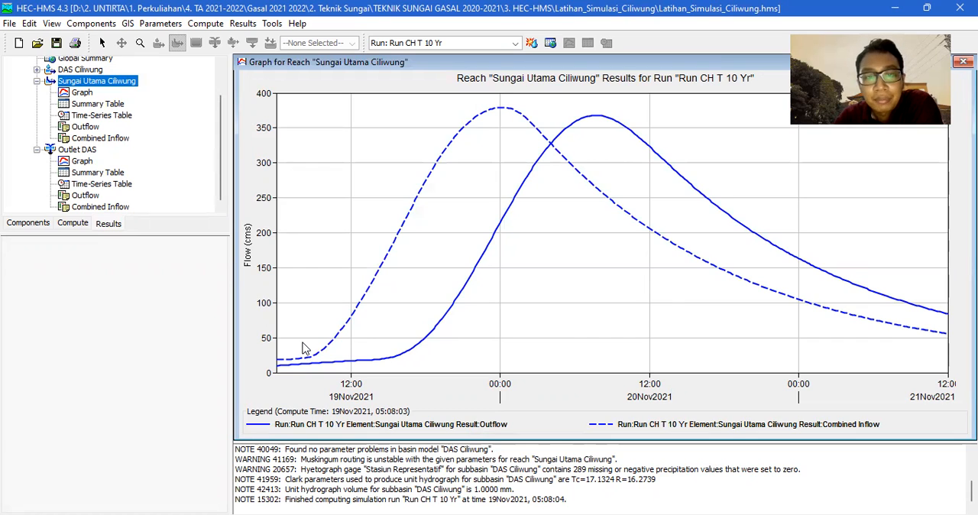
mouse_move(290, 365)
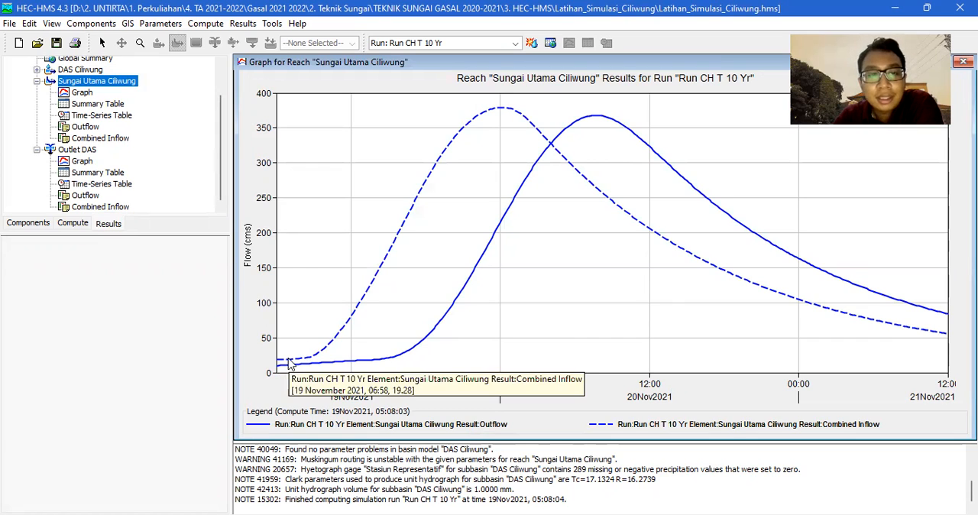